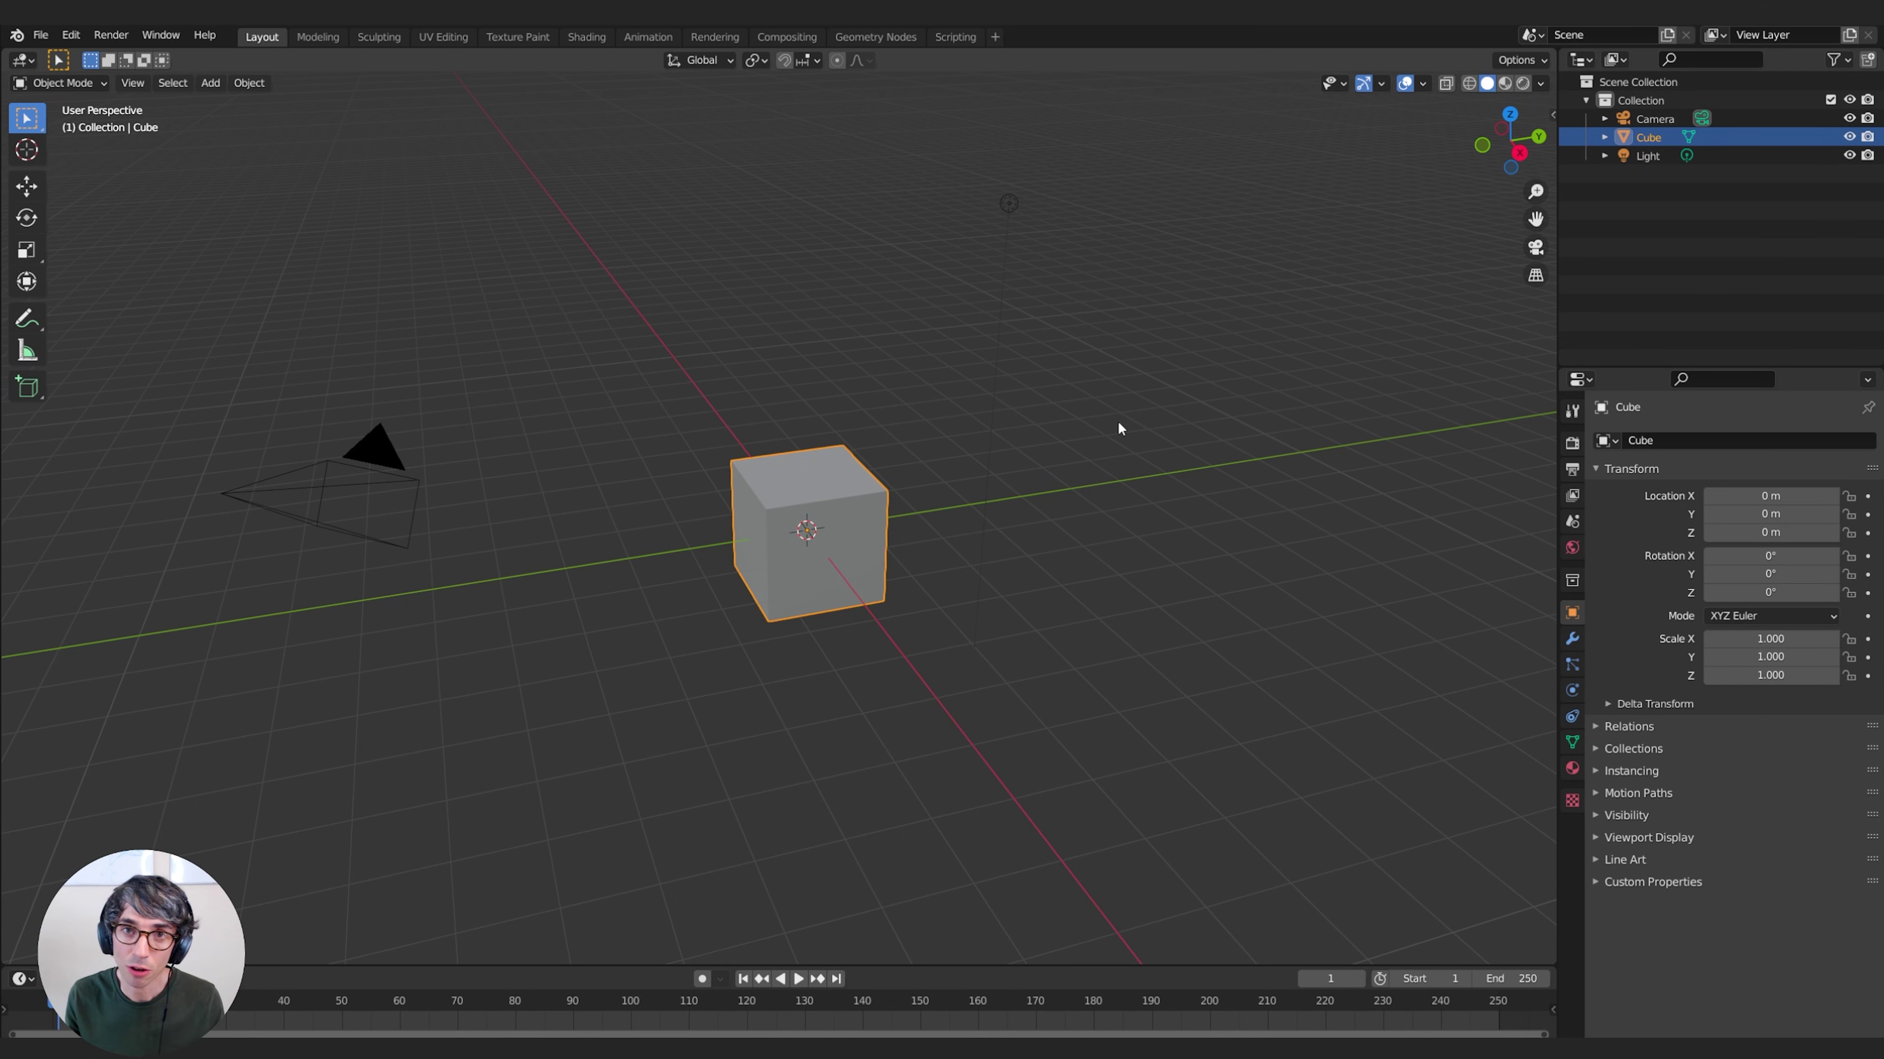
Show the default cube's modifier settings and its physics options
{"action": "left_click", "coordinate": [1571, 639]}
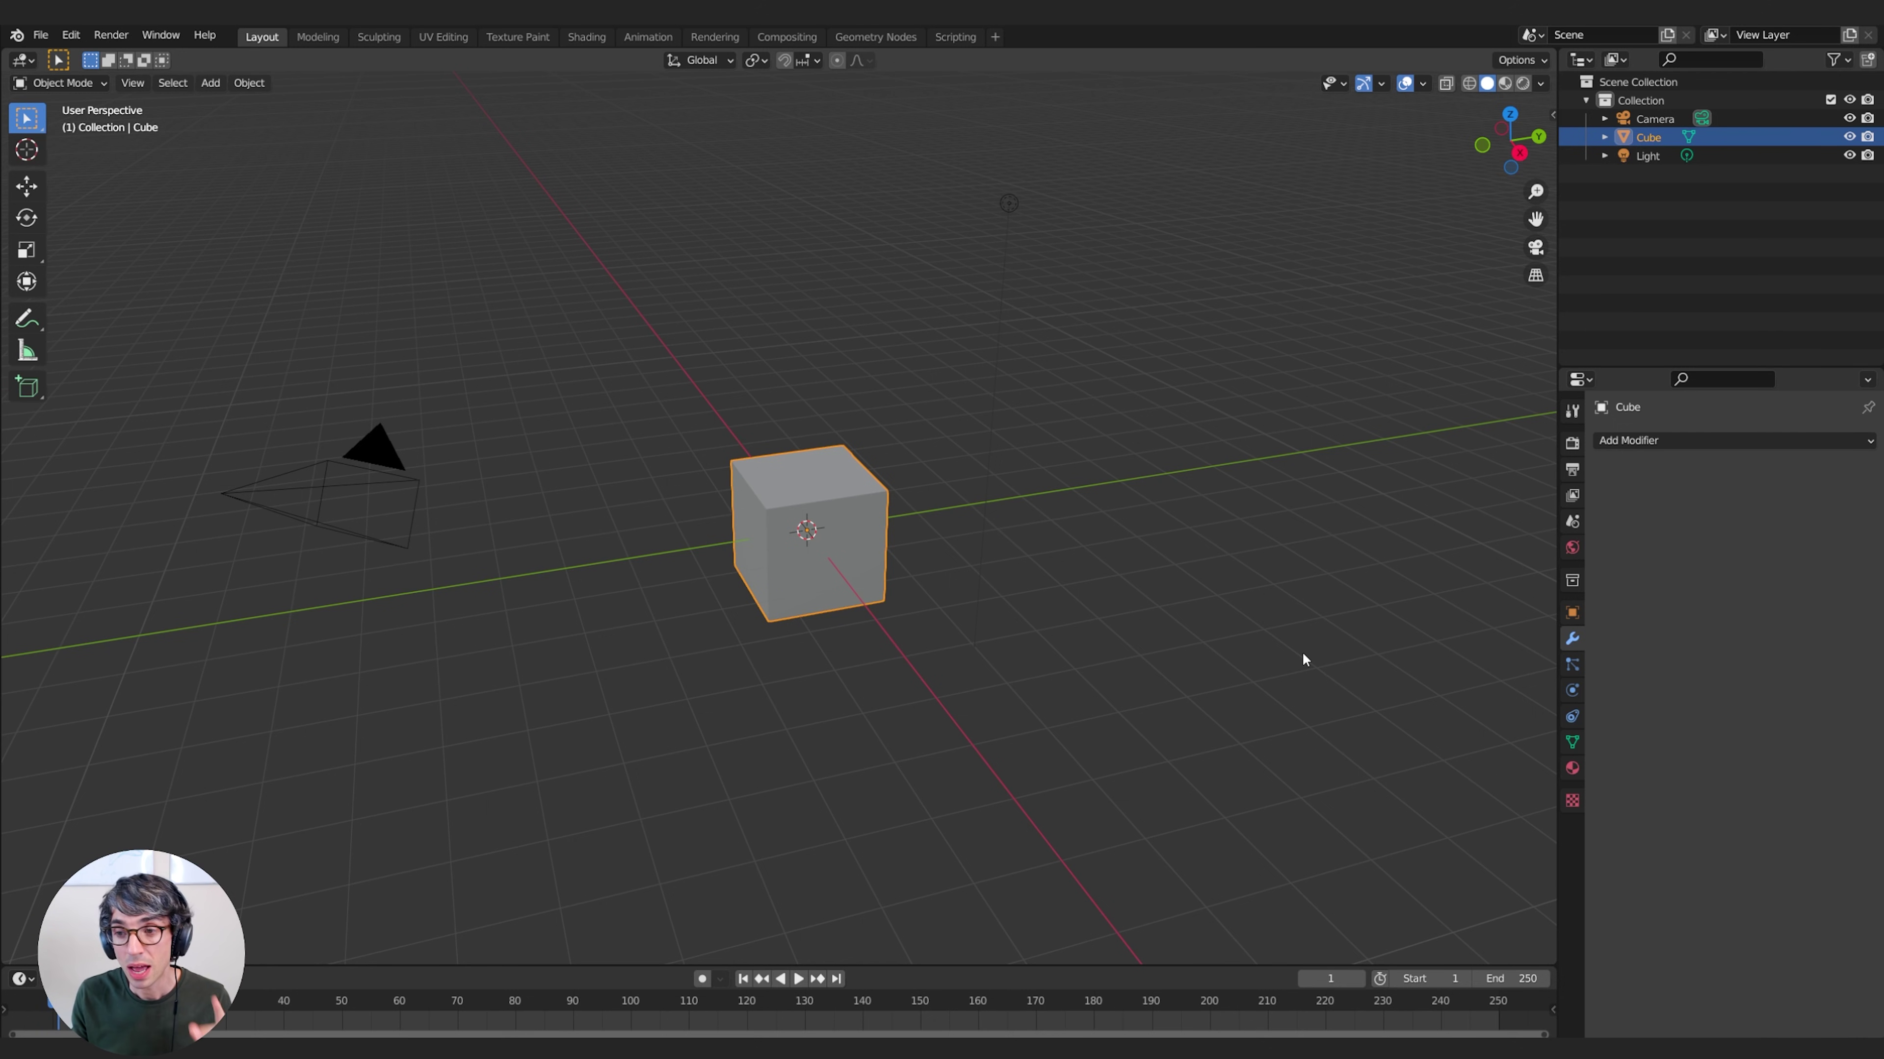
{"action": "left_click", "coordinate": [1572, 690]}
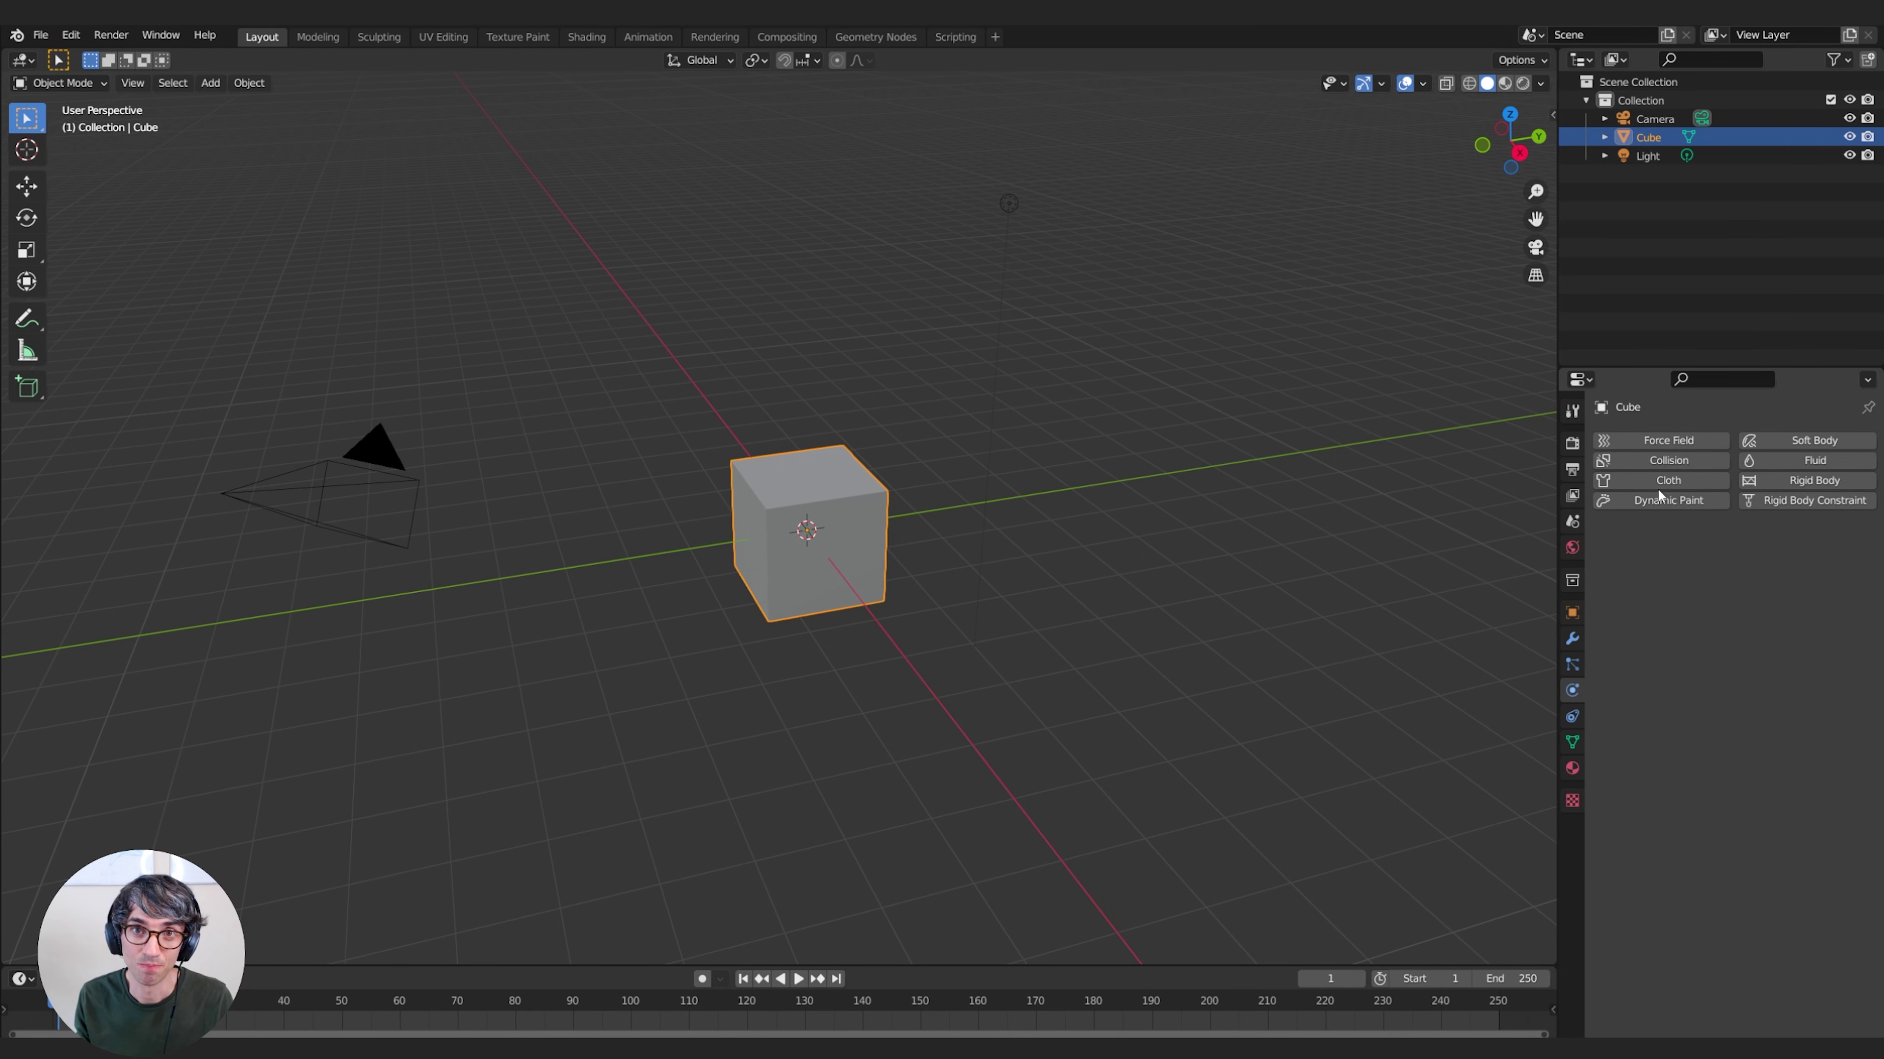
{"action": "middle_click_drag", "start_coordinate": [802, 503], "coordinate": [877, 505], "text": "shift"}
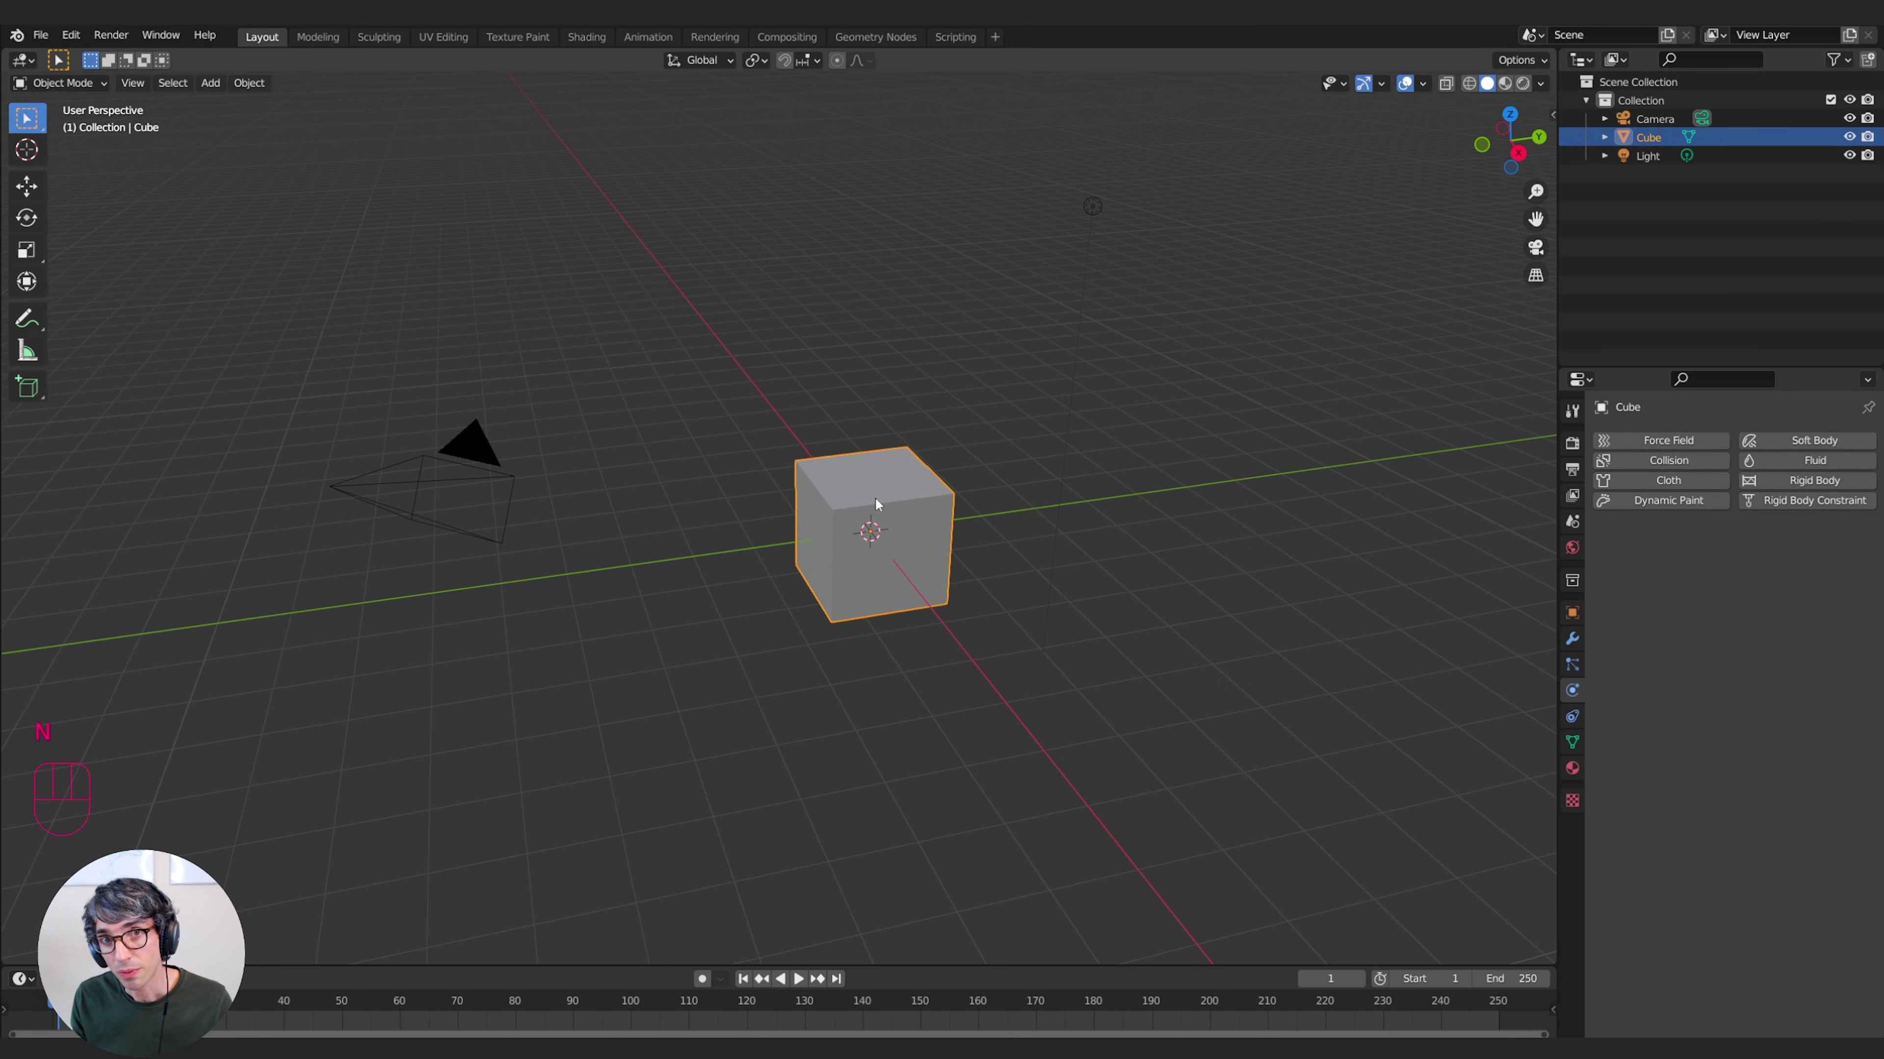
{"action": "middle_click_drag", "start_coordinate": [986, 641], "coordinate": [994, 625]}
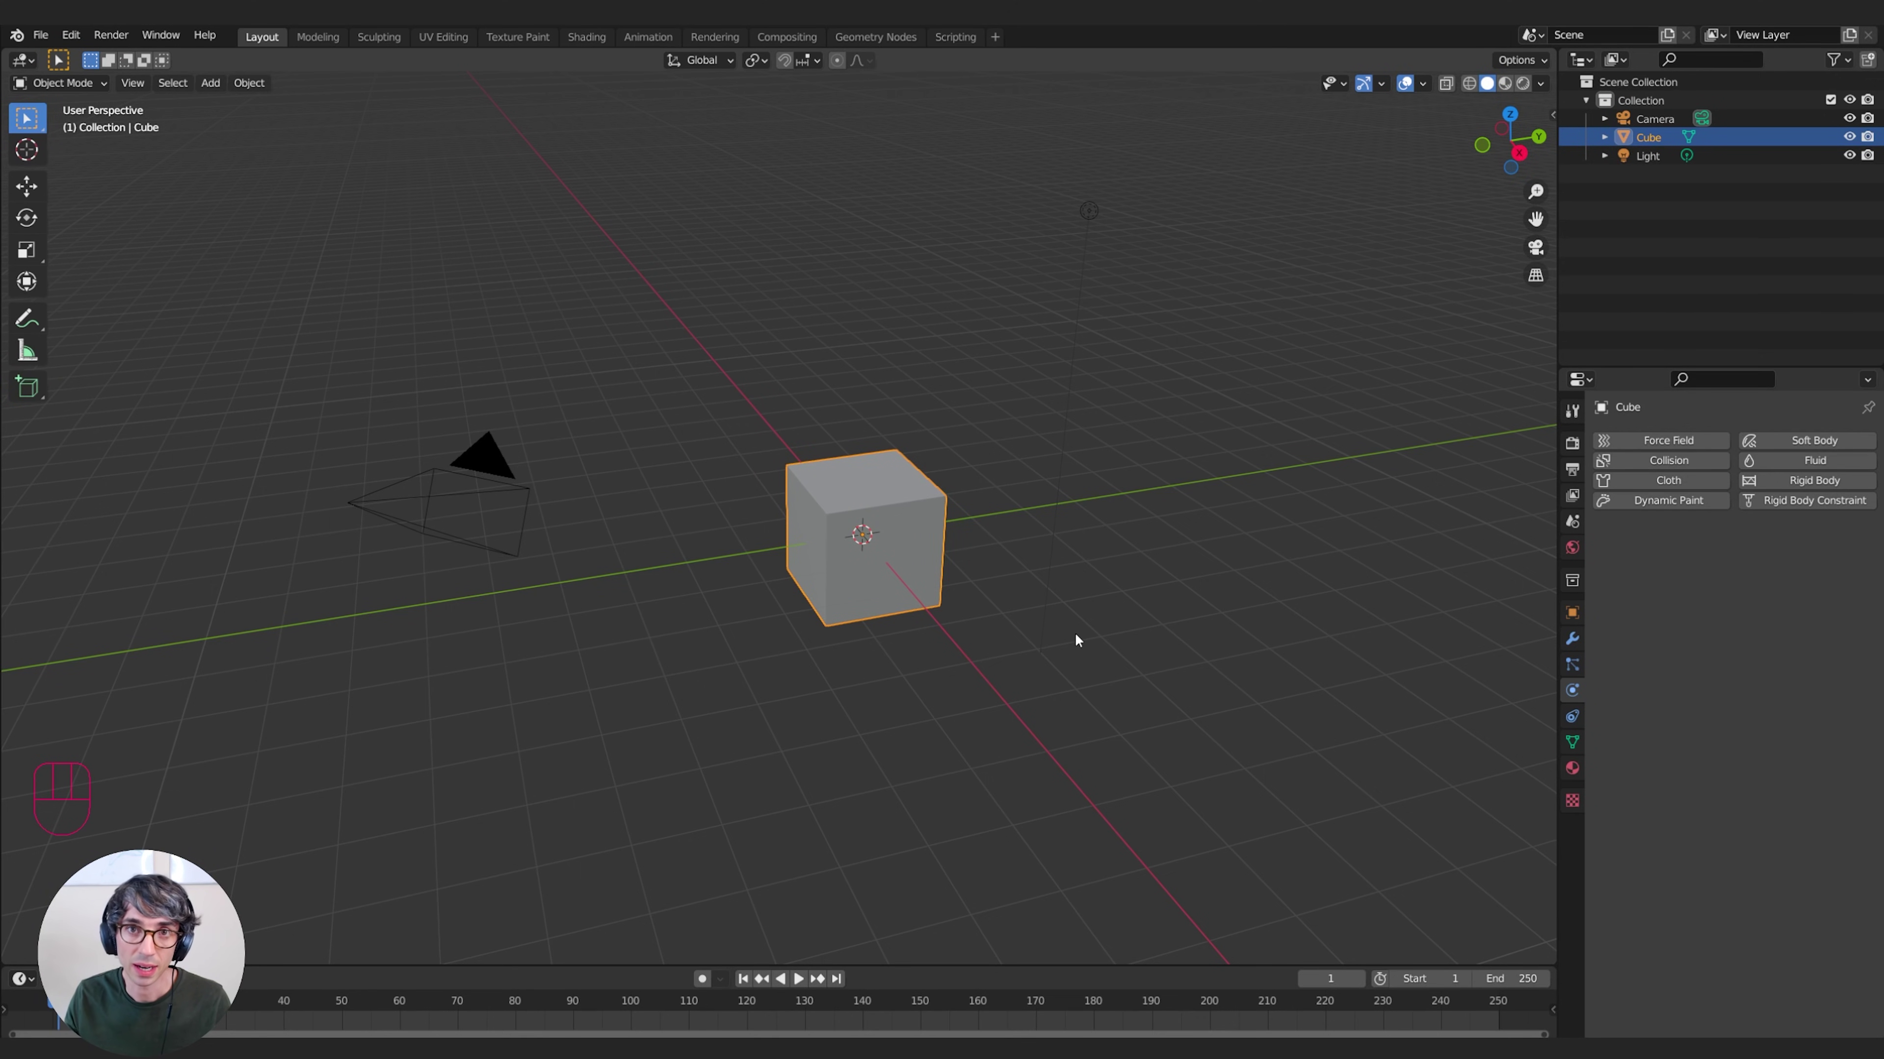
Delete every default object in the scene: the camera, the cube and the light
{"action": "middle_click_drag", "start_coordinate": [1087, 646], "coordinate": [1053, 618]}
{"action": "key", "text": "a"}
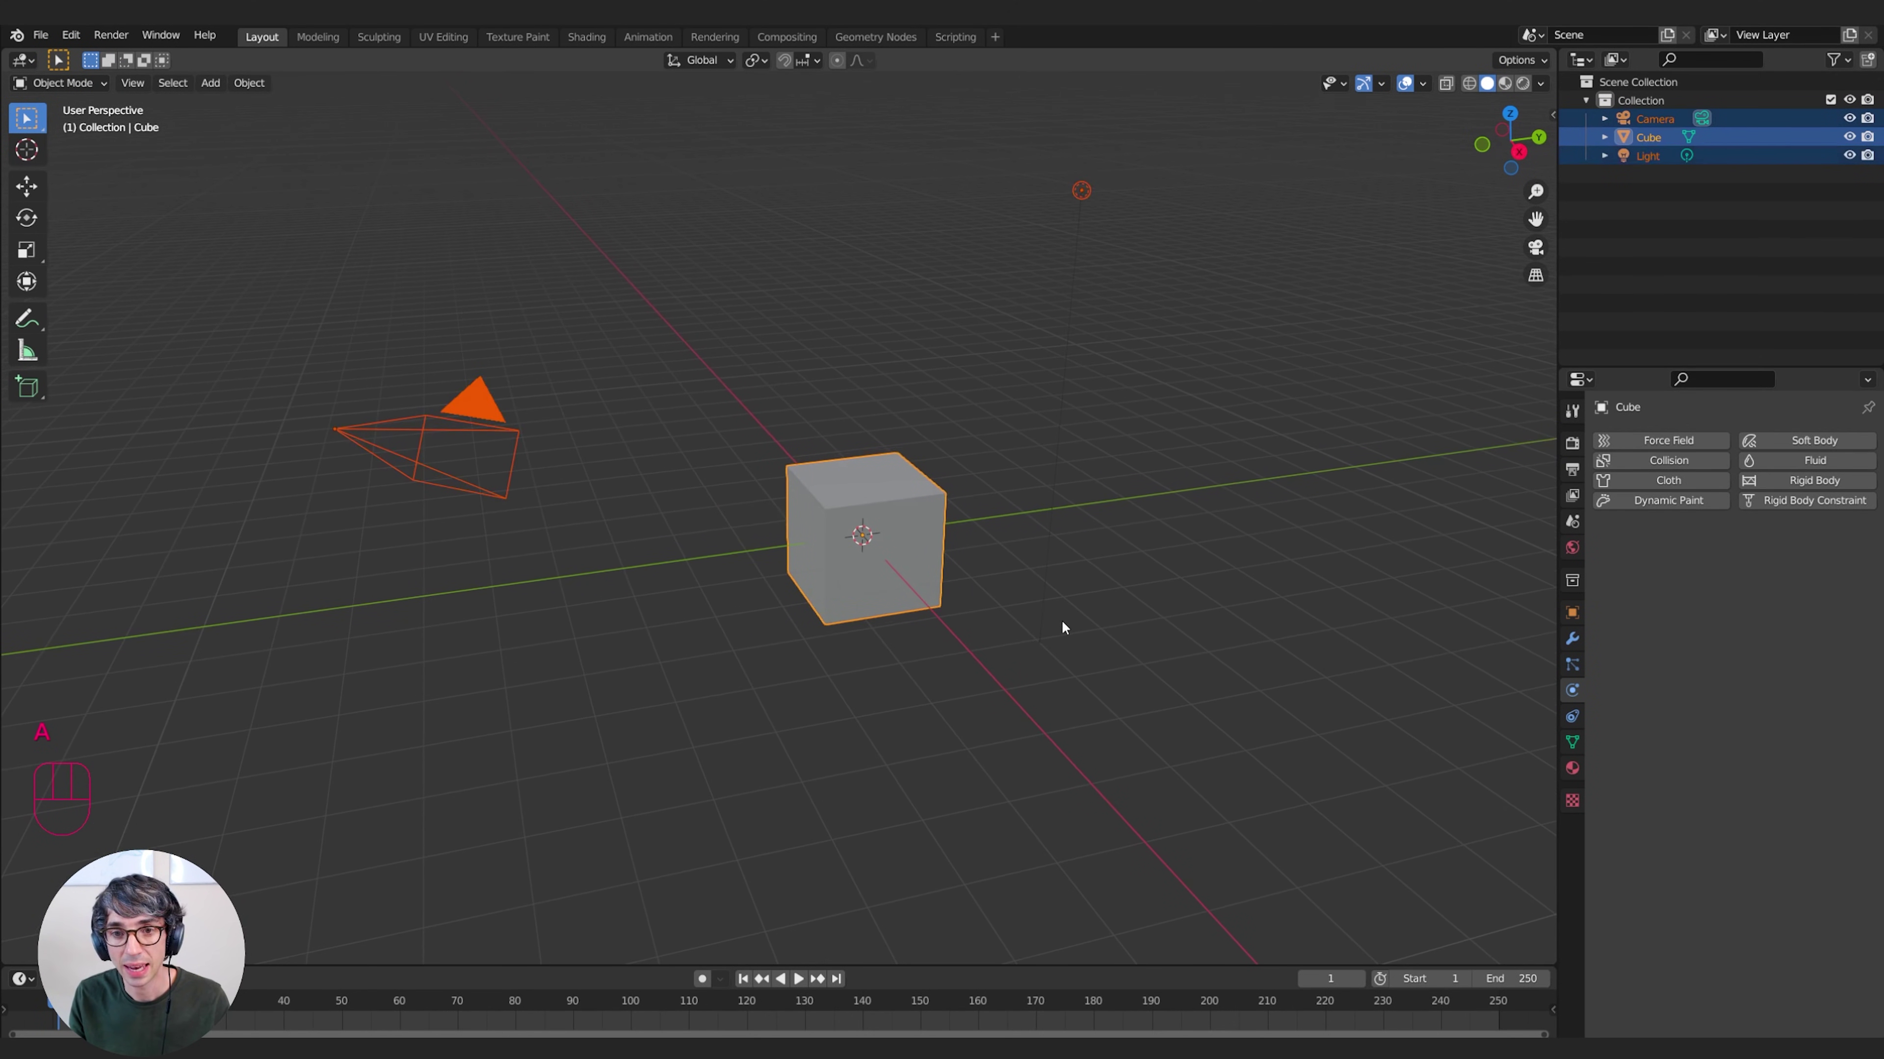
{"action": "key", "text": "x"}
{"action": "left_click", "coordinate": [989, 542]}
Add a mesh plane at the origin and scale it up into a large ground surface
{"action": "key", "text": "shift+a"}
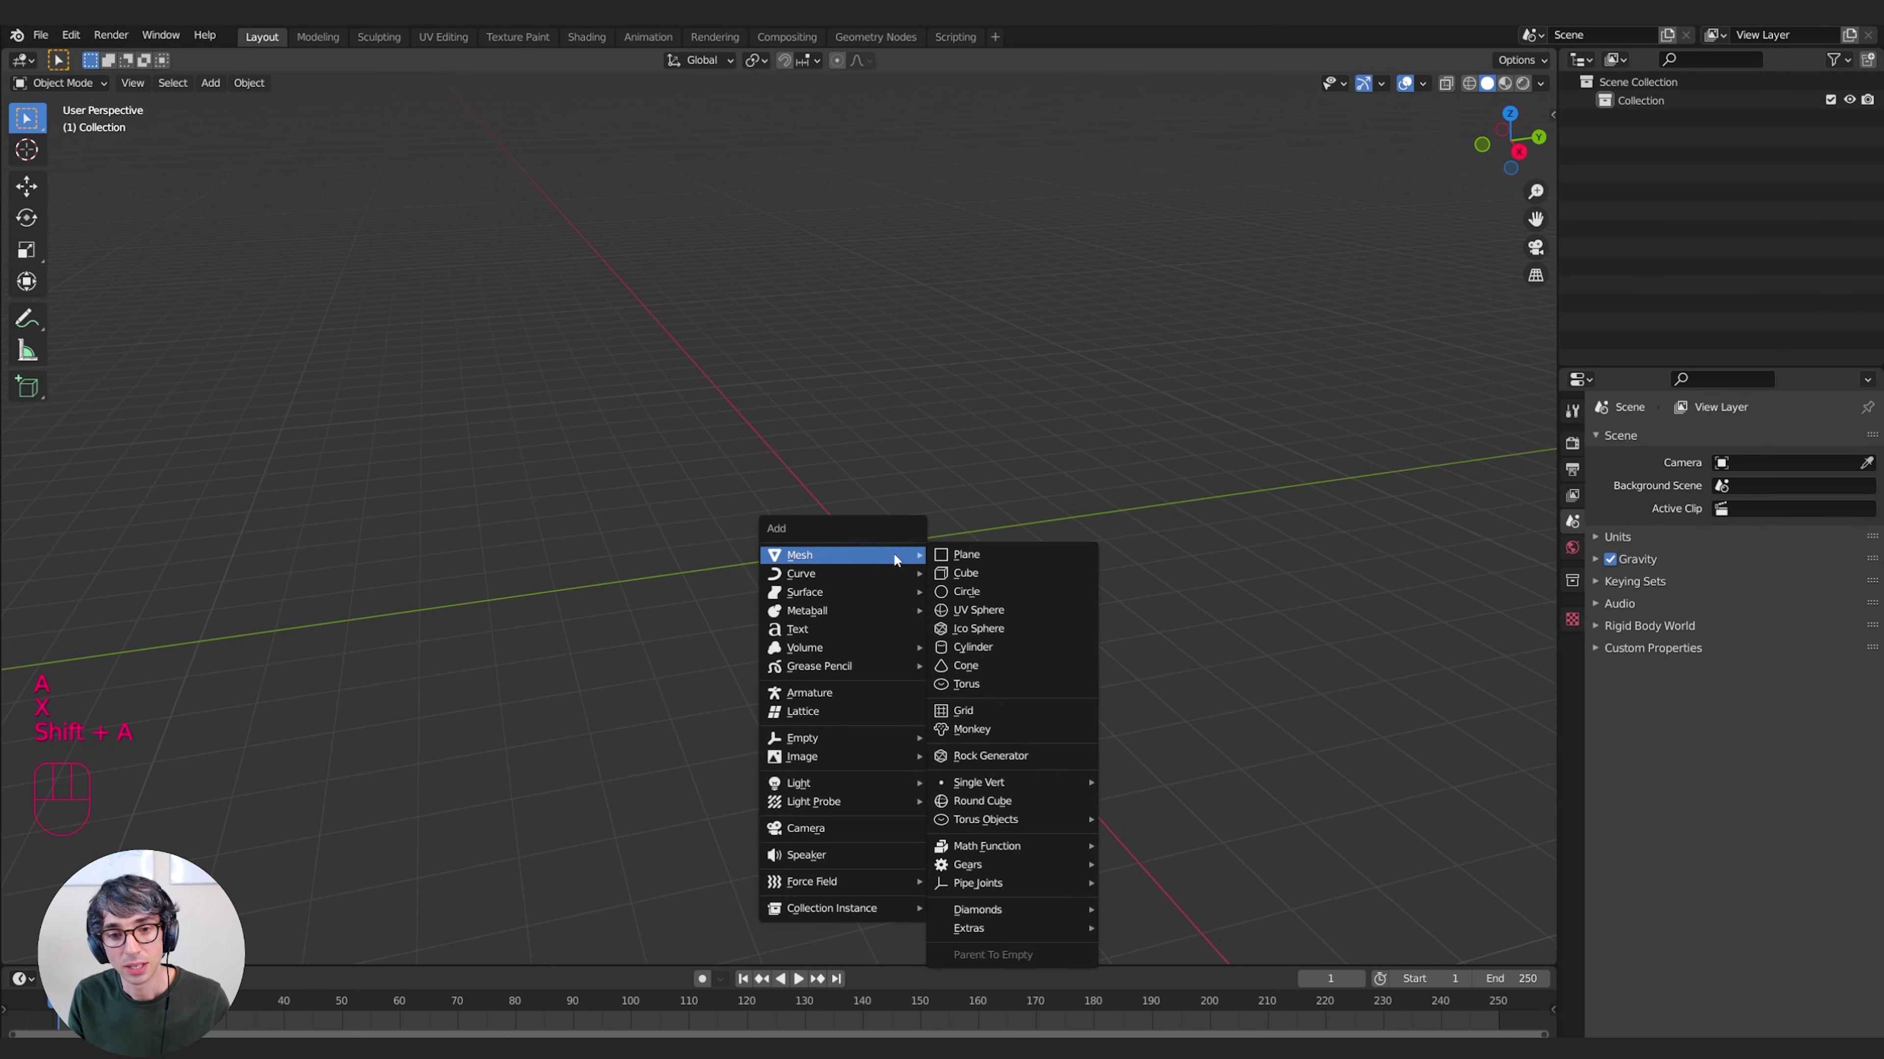
{"action": "left_click", "coordinate": [964, 558]}
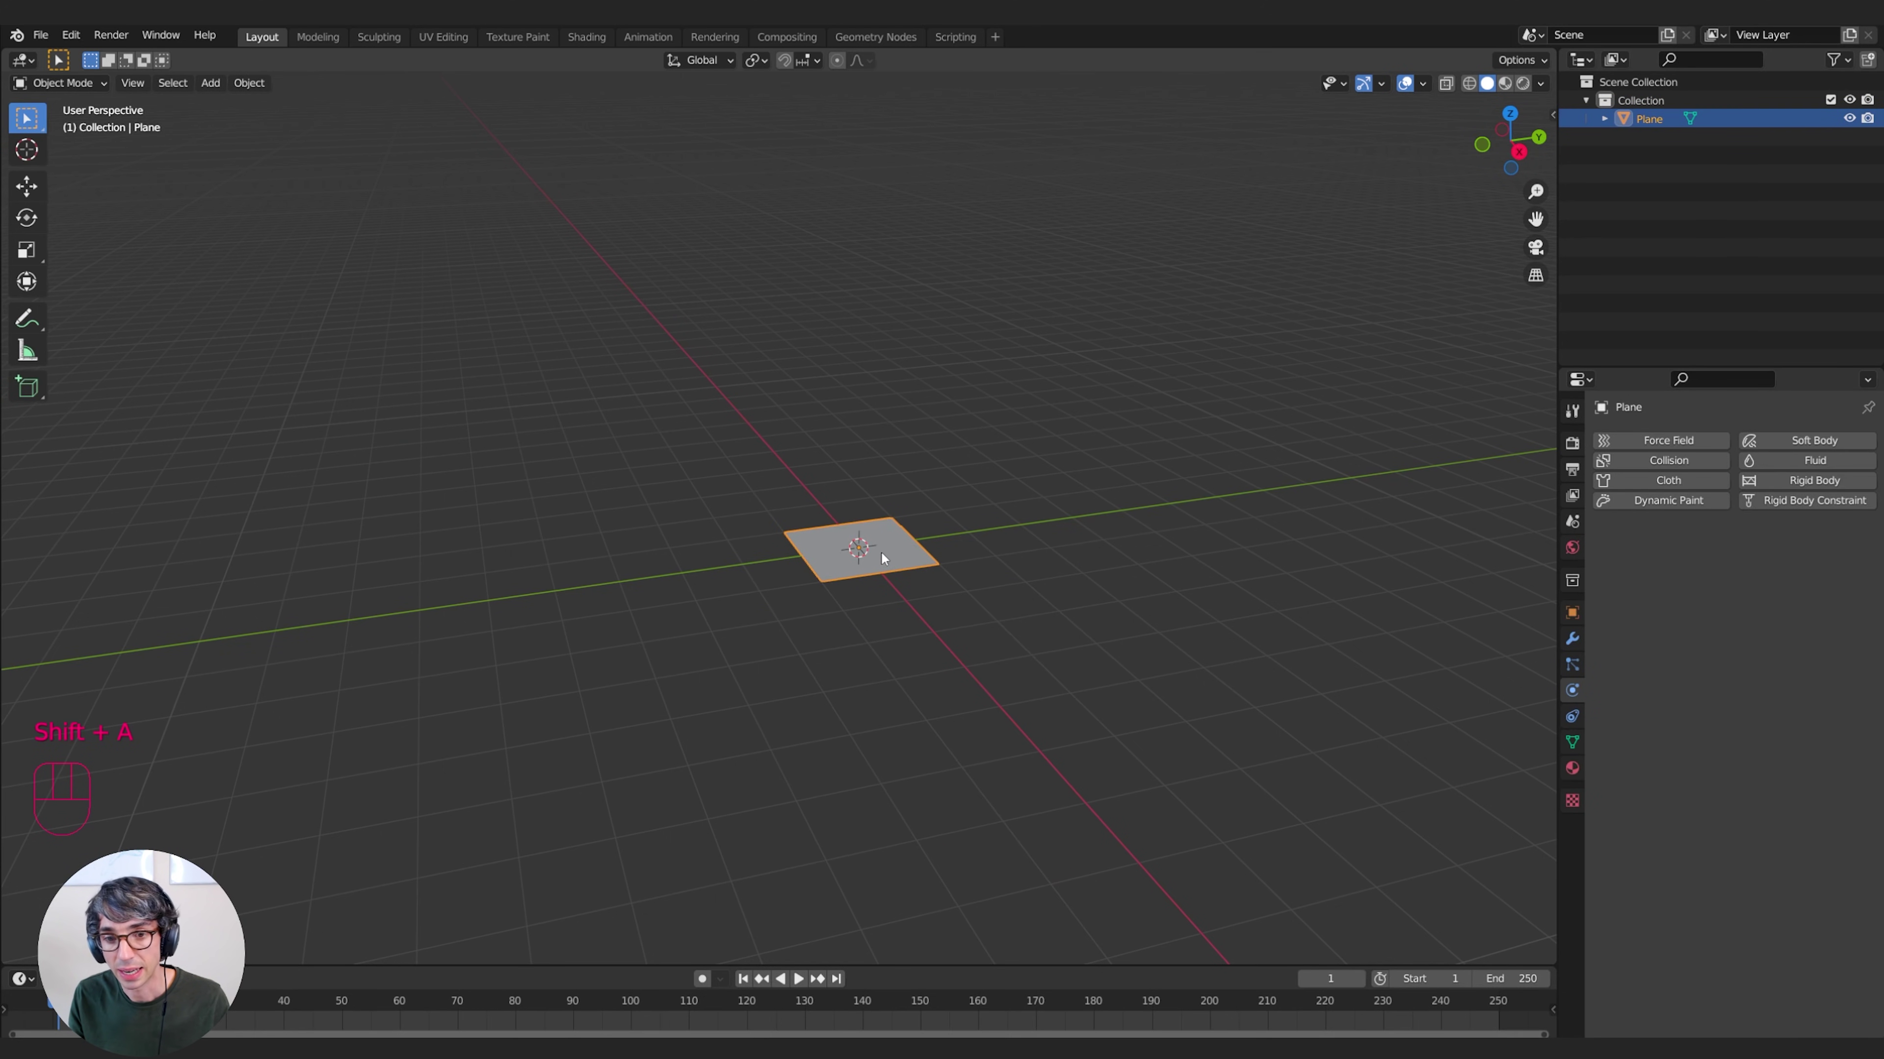
{"action": "key", "text": "s"}
{"action": "left_click", "coordinate": [1053, 614]}
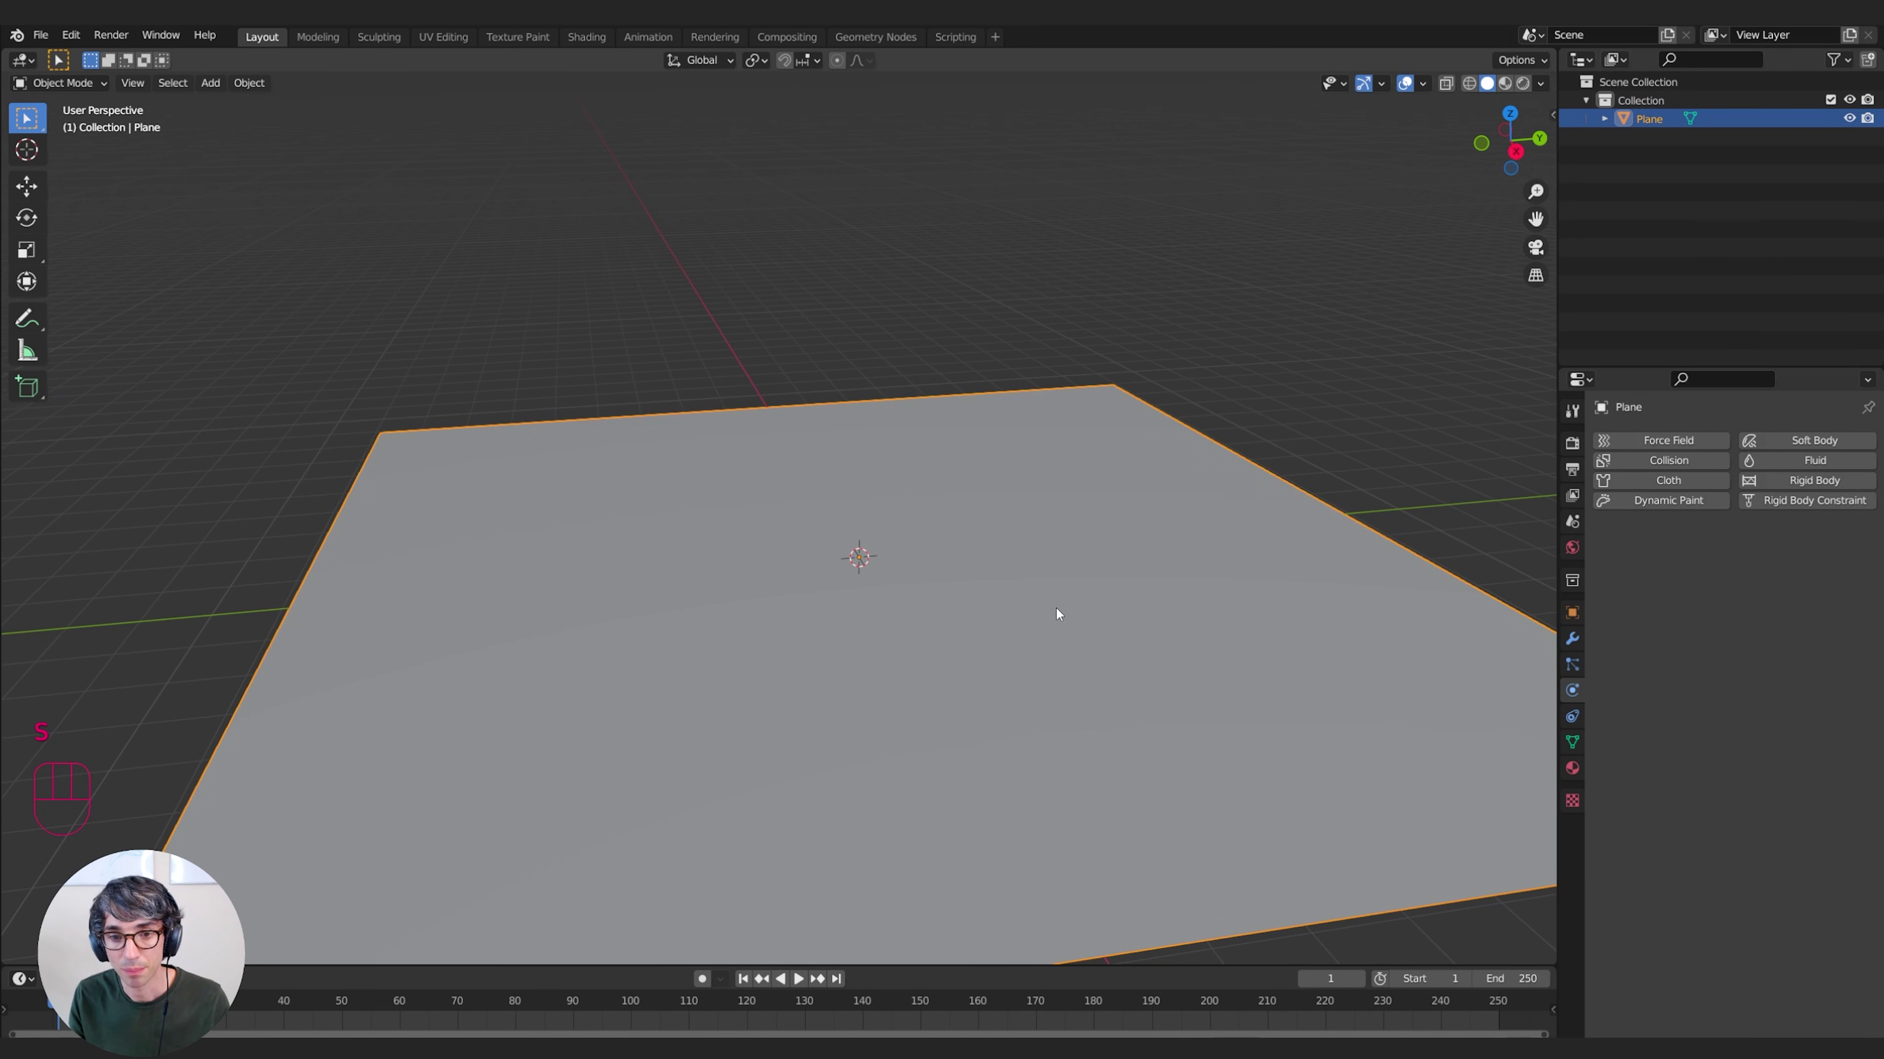
Add a cube and raise it about 0.96 m along Z so it rests on the ground plane
{"action": "key", "text": "shift+a"}
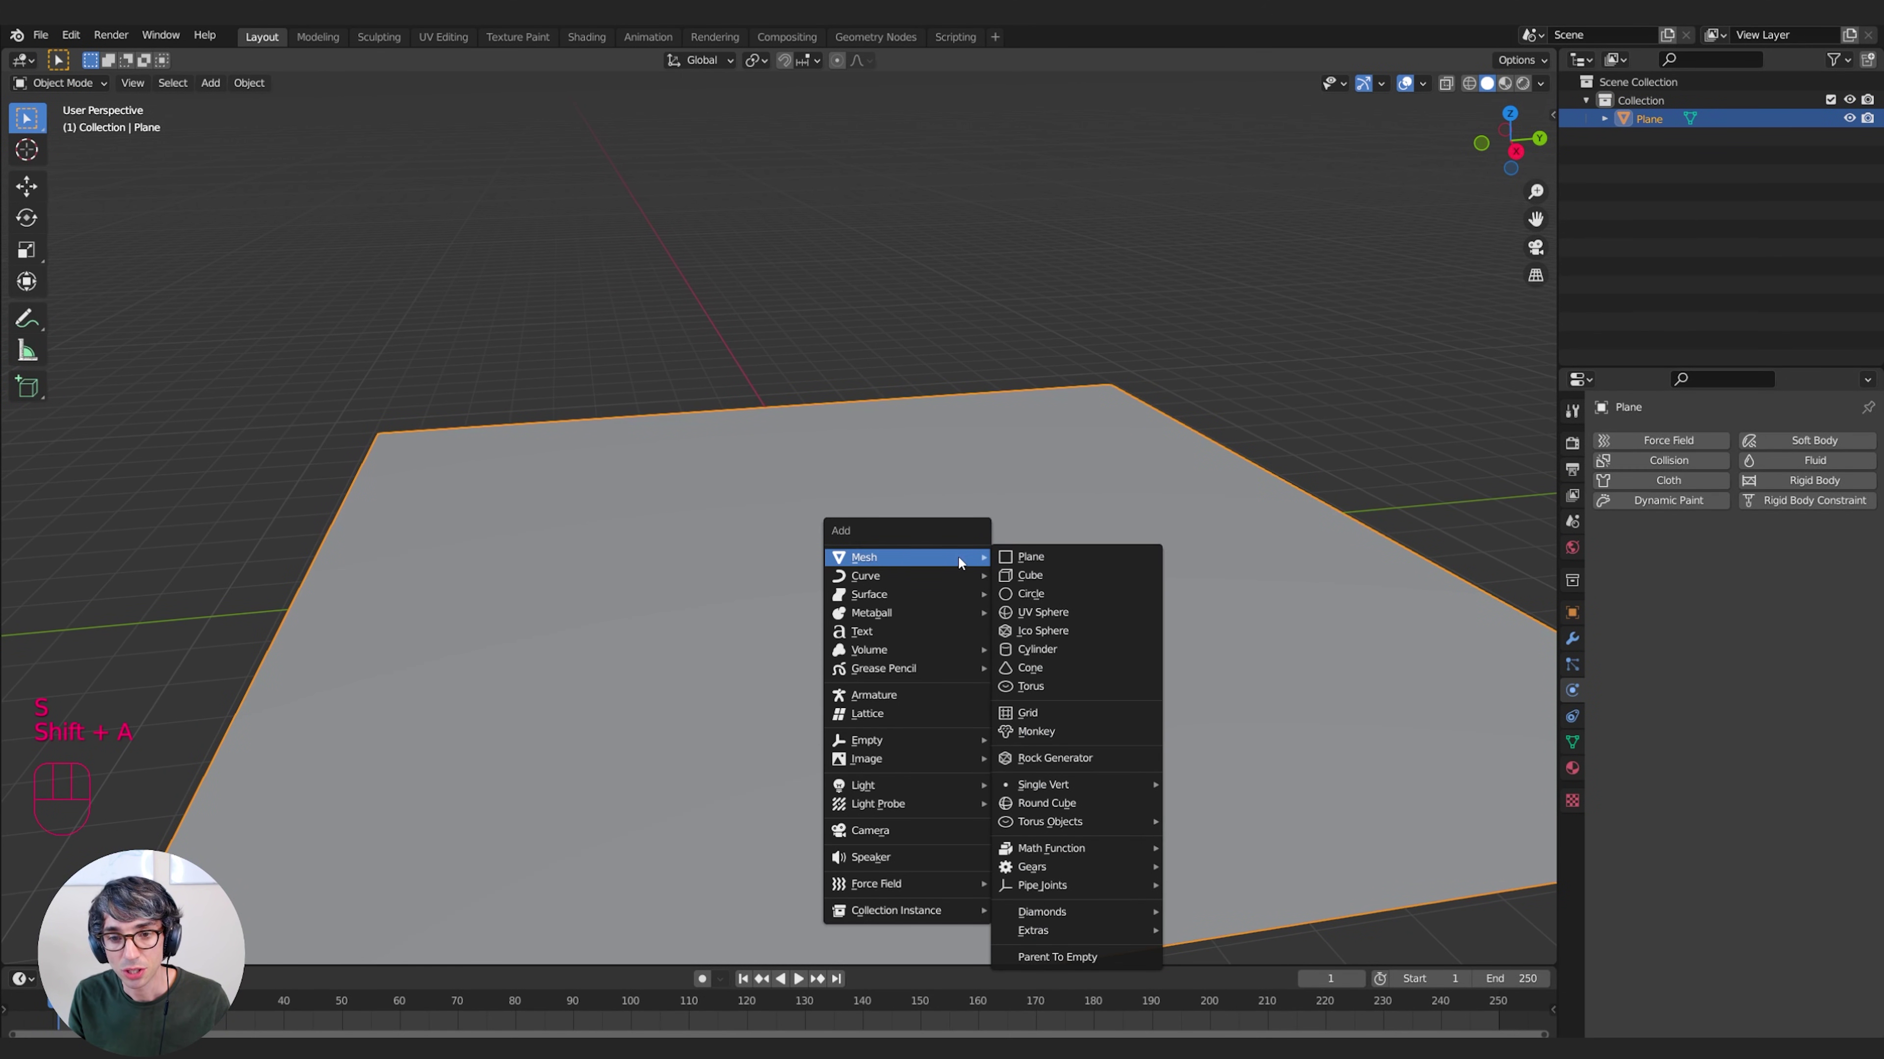
{"action": "left_click", "coordinate": [1057, 576]}
{"action": "key", "text": "g"}
{"action": "key", "text": "z"}
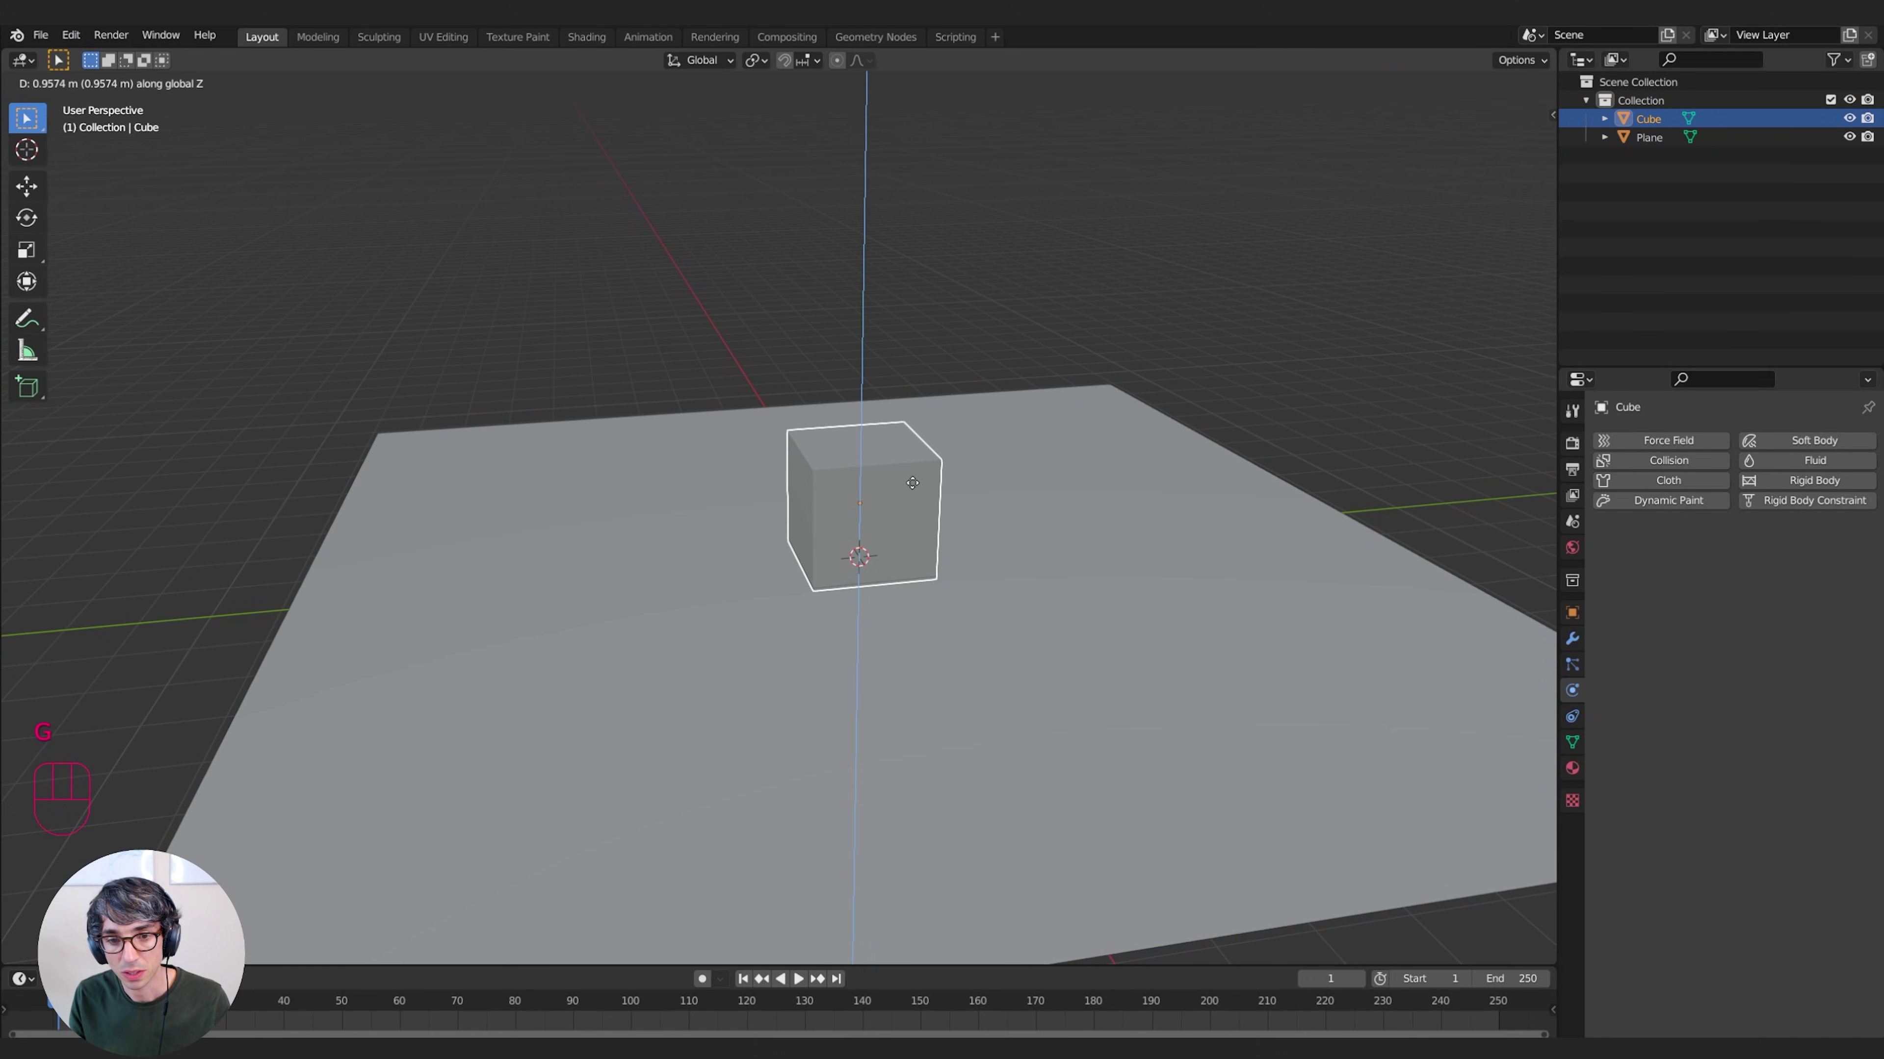
{"action": "left_click", "coordinate": [913, 480]}
Add a second plane, raise it along Z well above the cube and scale it wider than the cube
{"action": "mouse_move", "coordinate": [932, 486]}
{"action": "middle_mouse_down"}
{"action": "mouse_move", "coordinate": [868, 437]}
{"action": "mouse_move", "coordinate": [924, 482]}
{"action": "mouse_move", "coordinate": [979, 469]}
{"action": "mouse_move", "coordinate": [962, 490]}
{"action": "middle_mouse_up"}
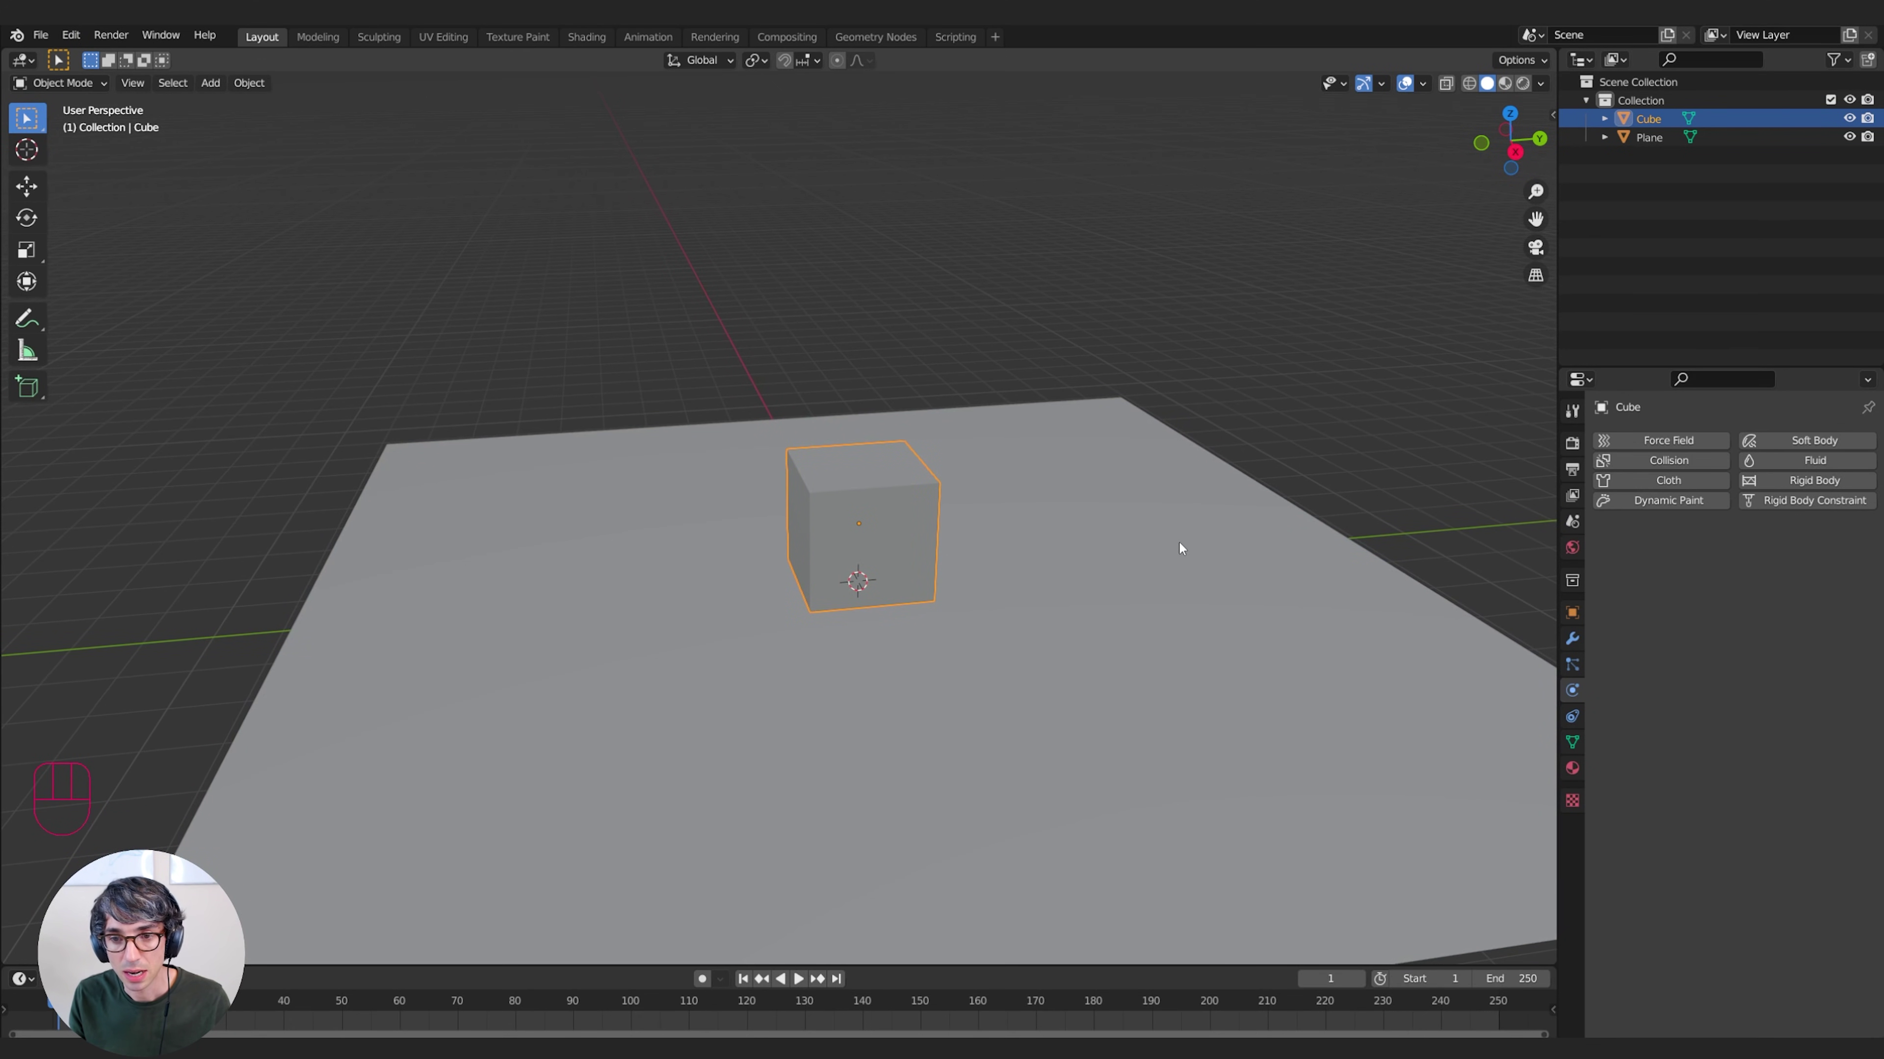
{"action": "key", "text": "shift+a"}
{"action": "left_click", "coordinate": [1248, 544]}
{"action": "key", "text": "g"}
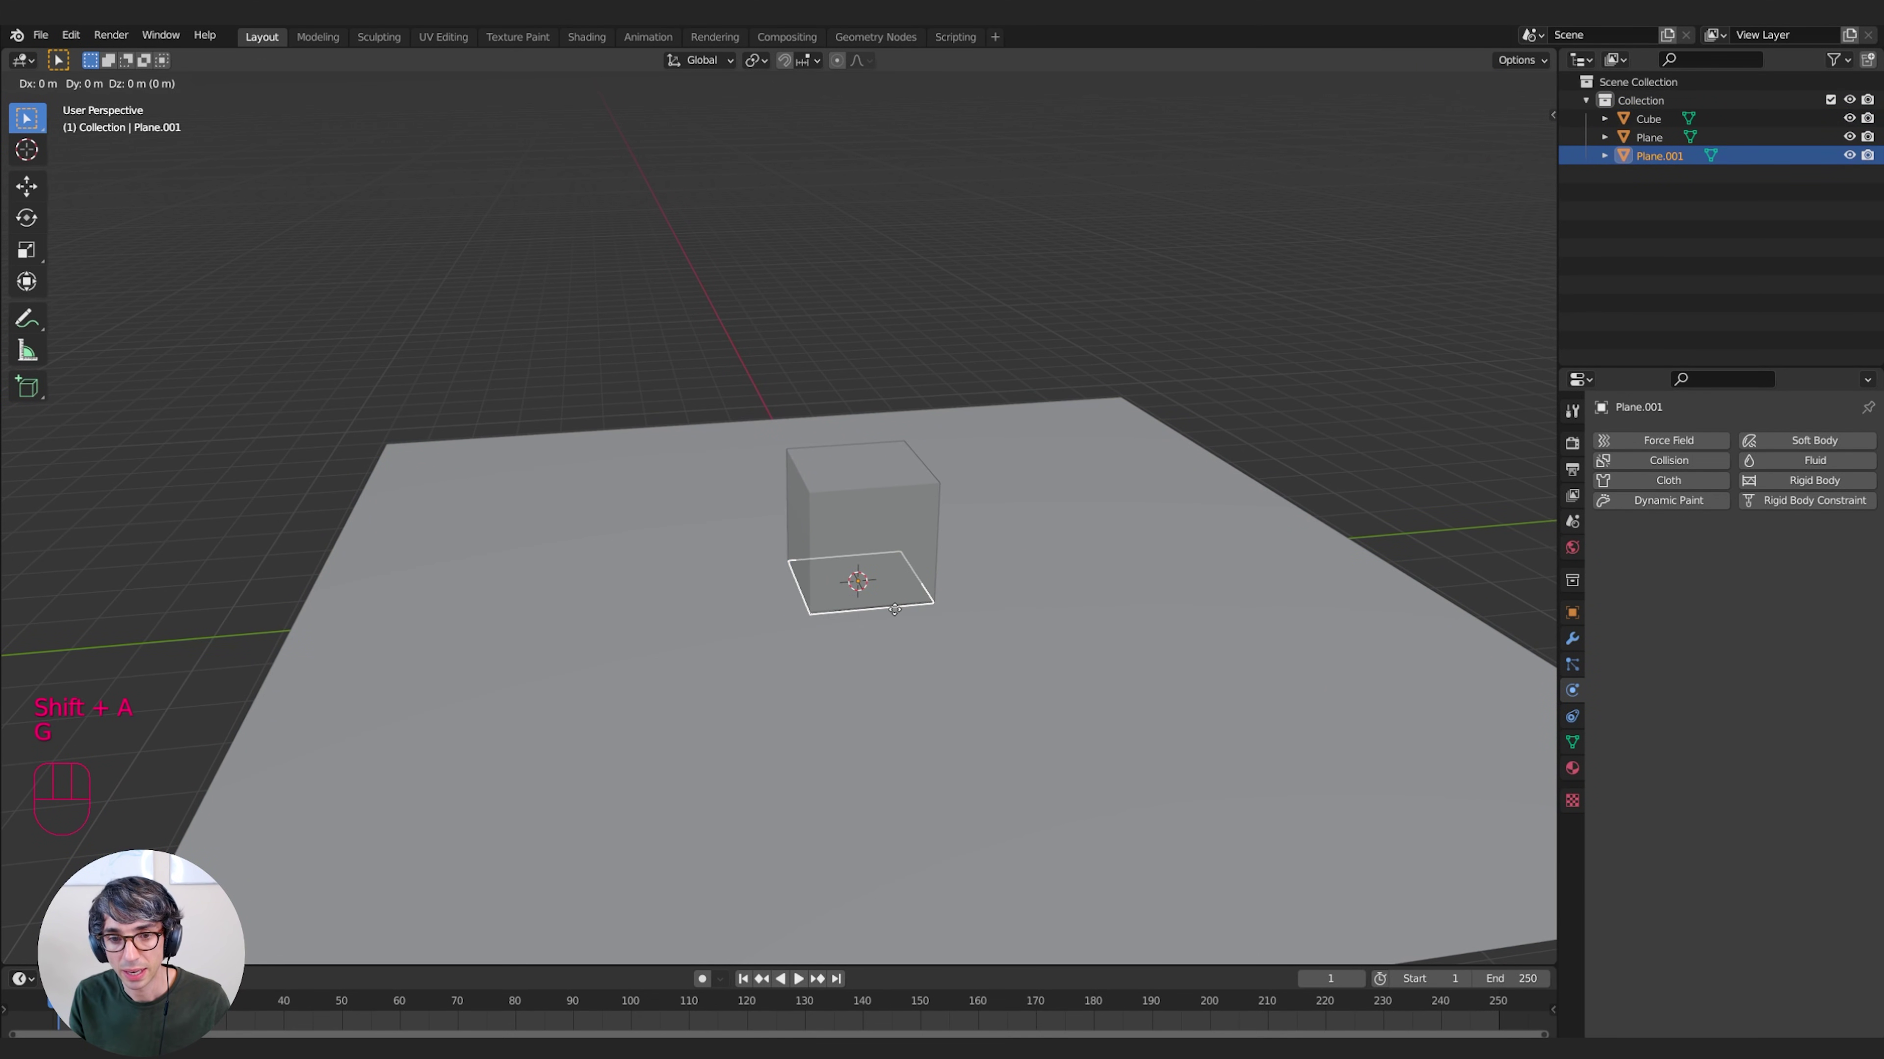
{"action": "key", "text": "z"}
{"action": "left_click", "coordinate": [857, 282]}
{"action": "key", "text": "s"}
{"action": "left_click", "coordinate": [1101, 328]}
{"action": "middle_click_drag", "start_coordinate": [993, 342], "coordinate": [932, 513]}
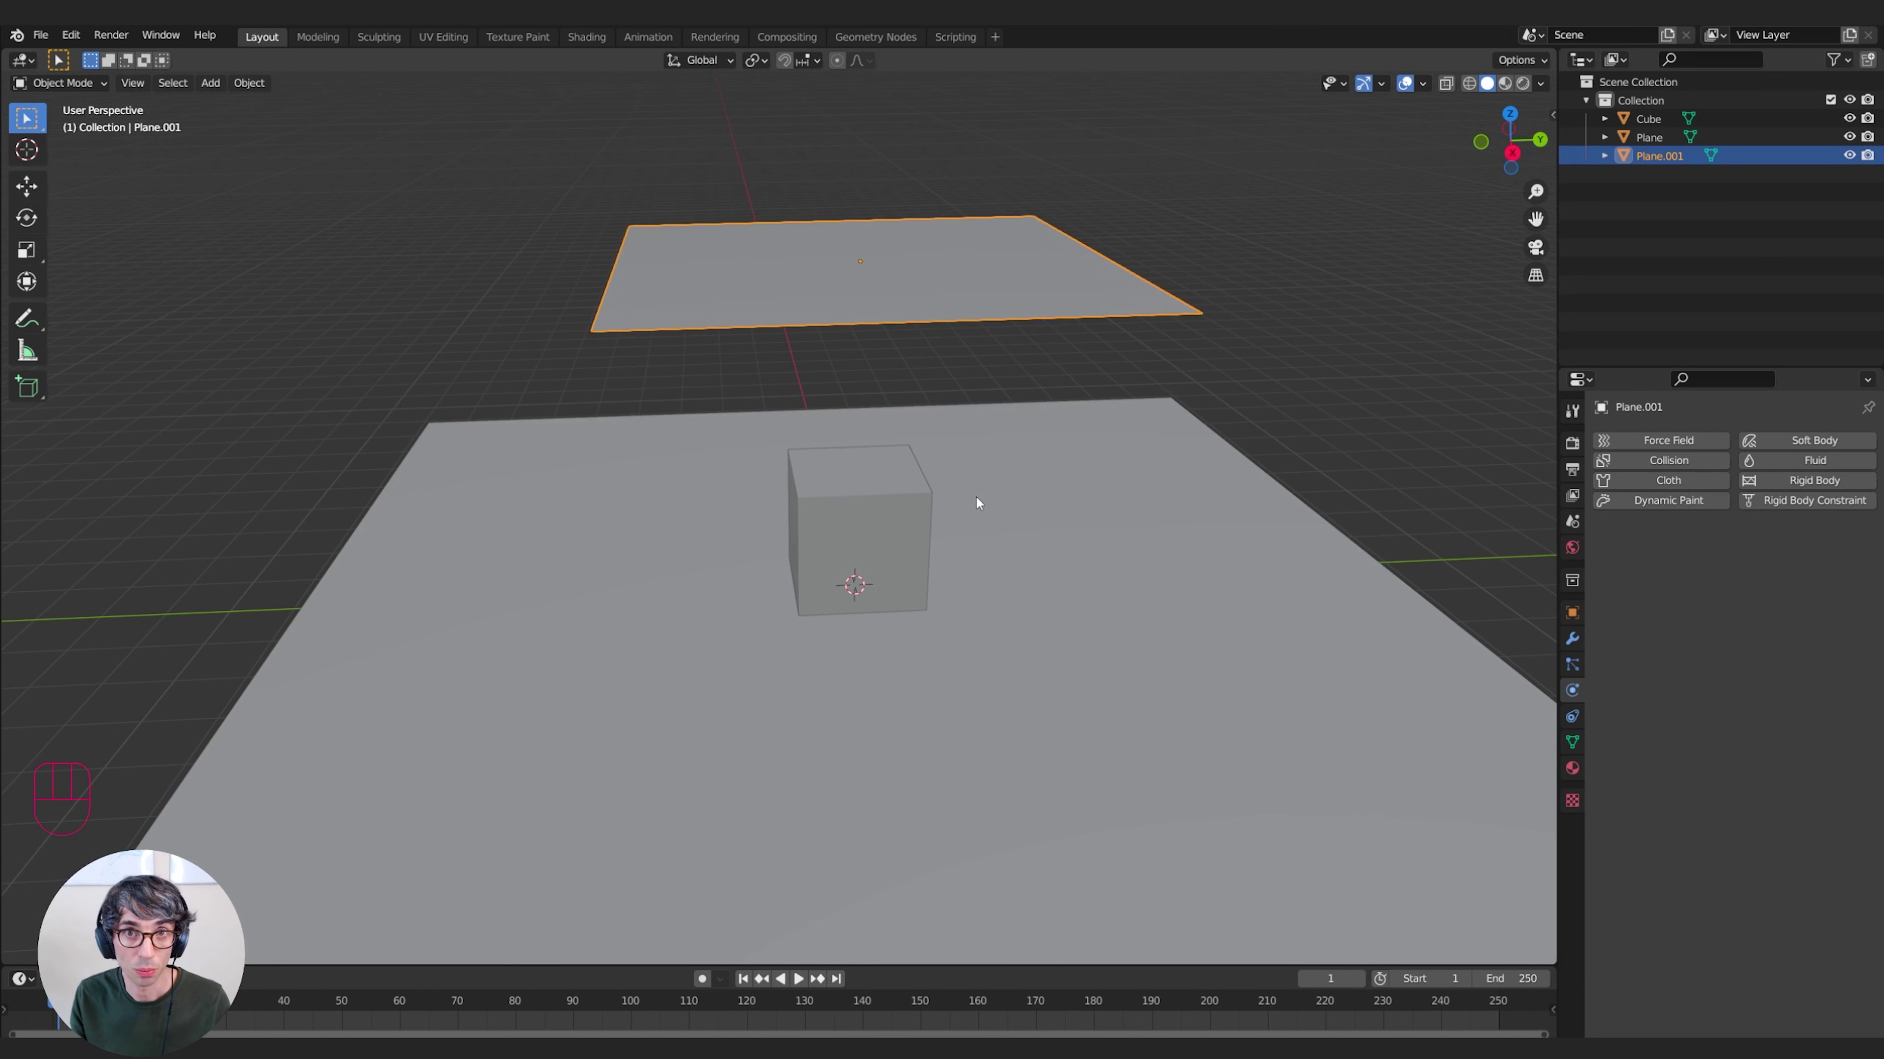
Subdivide the upper plane's mesh with 10 cuts and return to Object Mode
{"action": "key", "text": "Tab"}
{"action": "key", "text": "F3"}
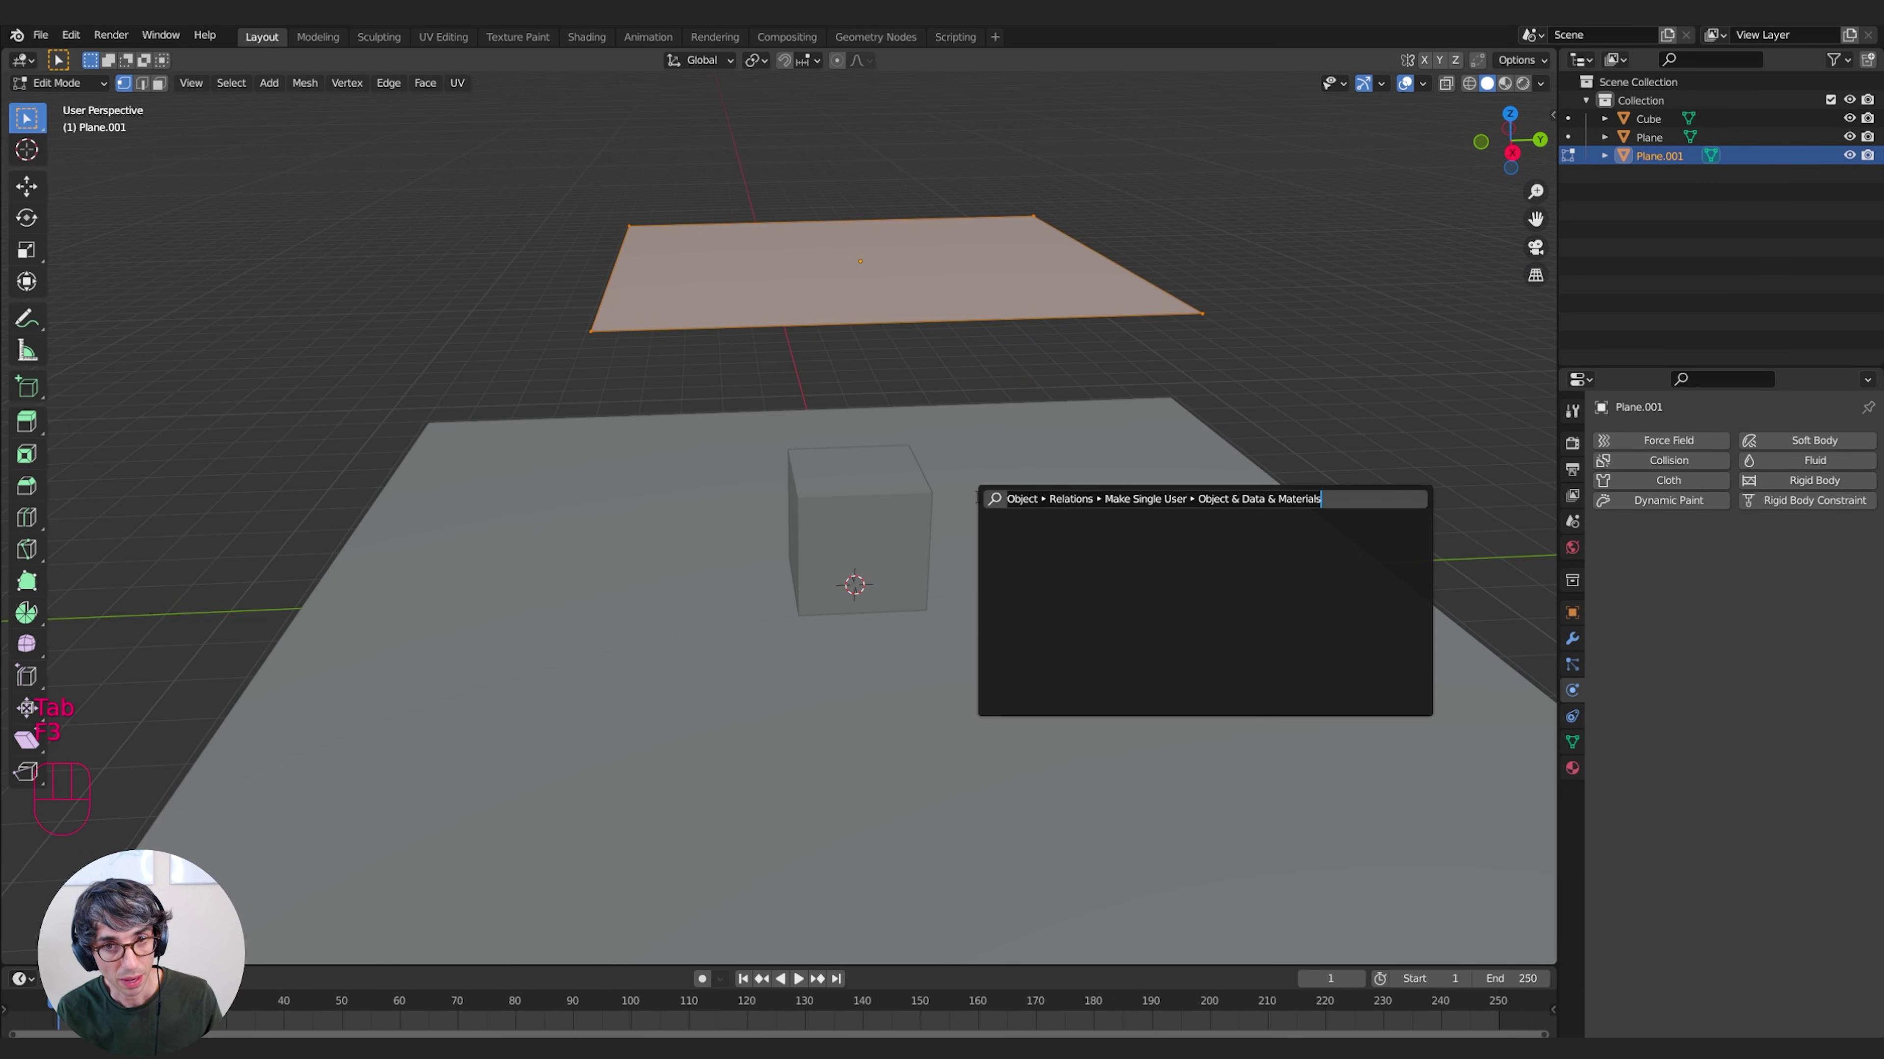
{"action": "type", "text": "sub"}
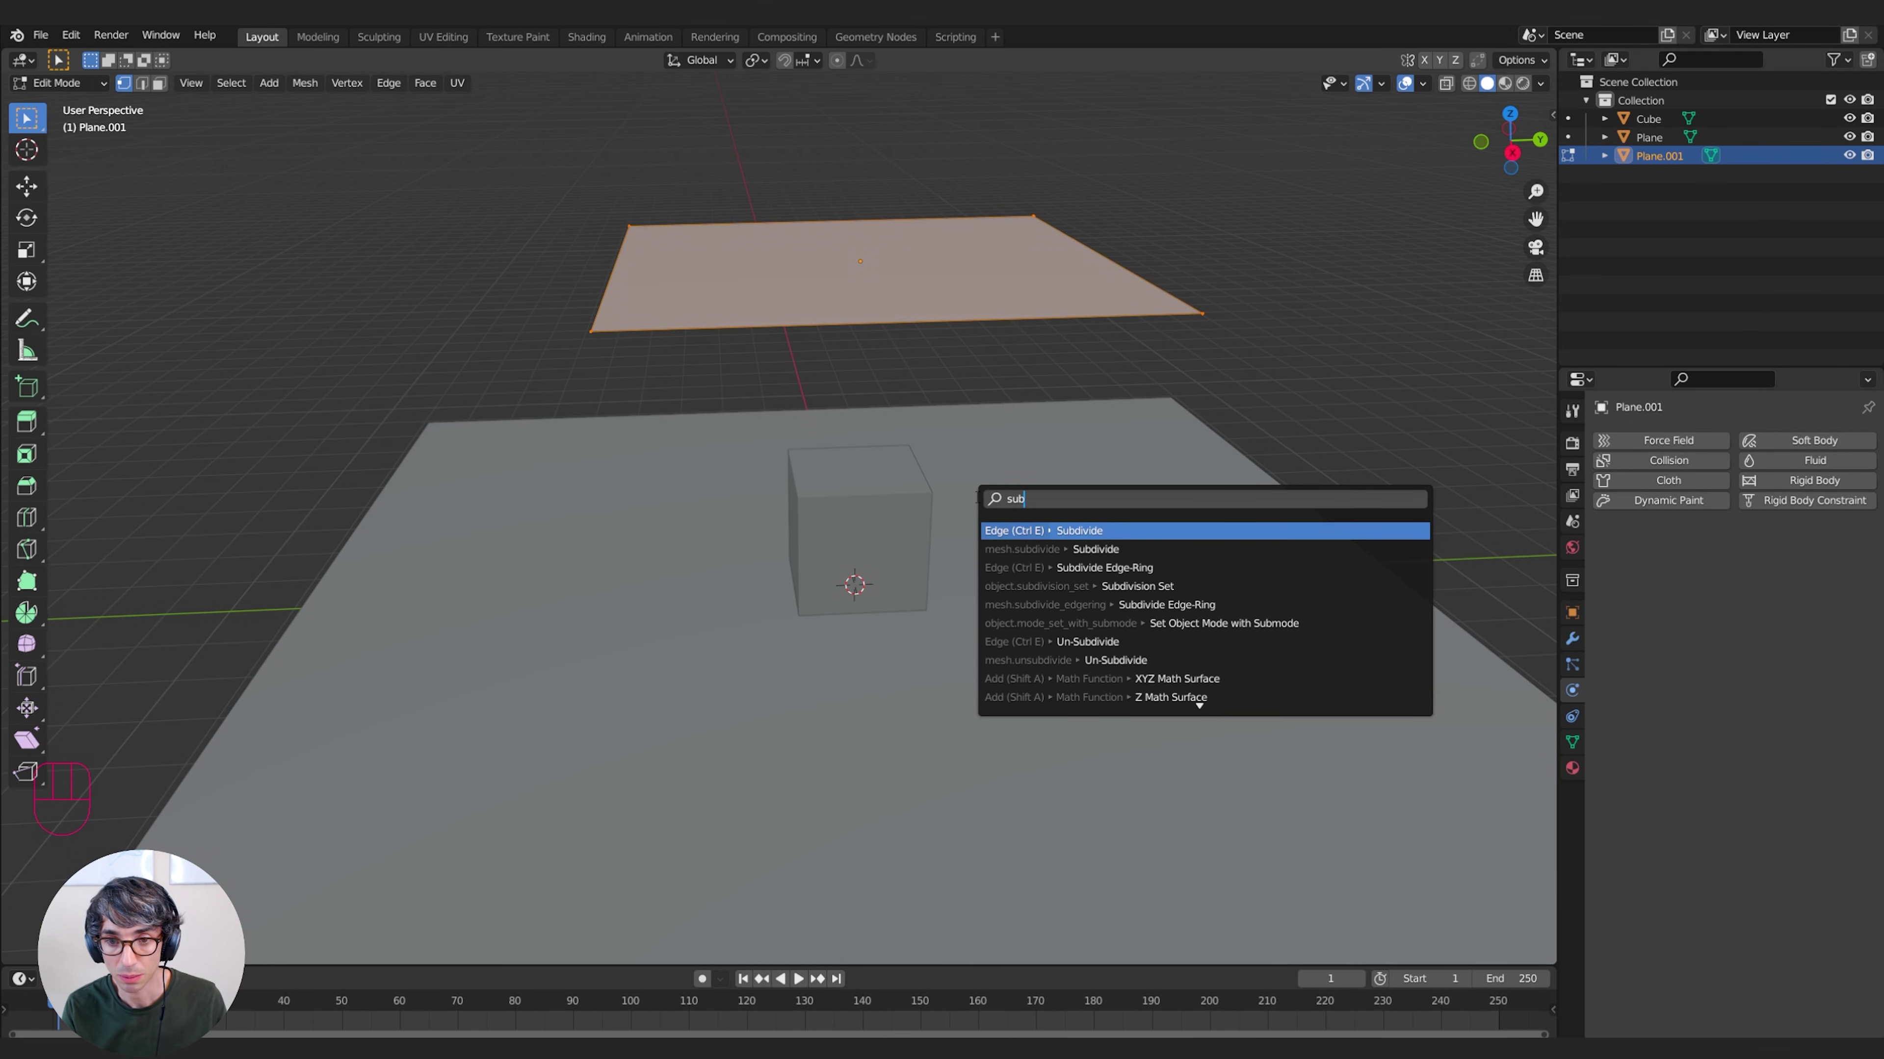
{"action": "key", "text": "Return"}
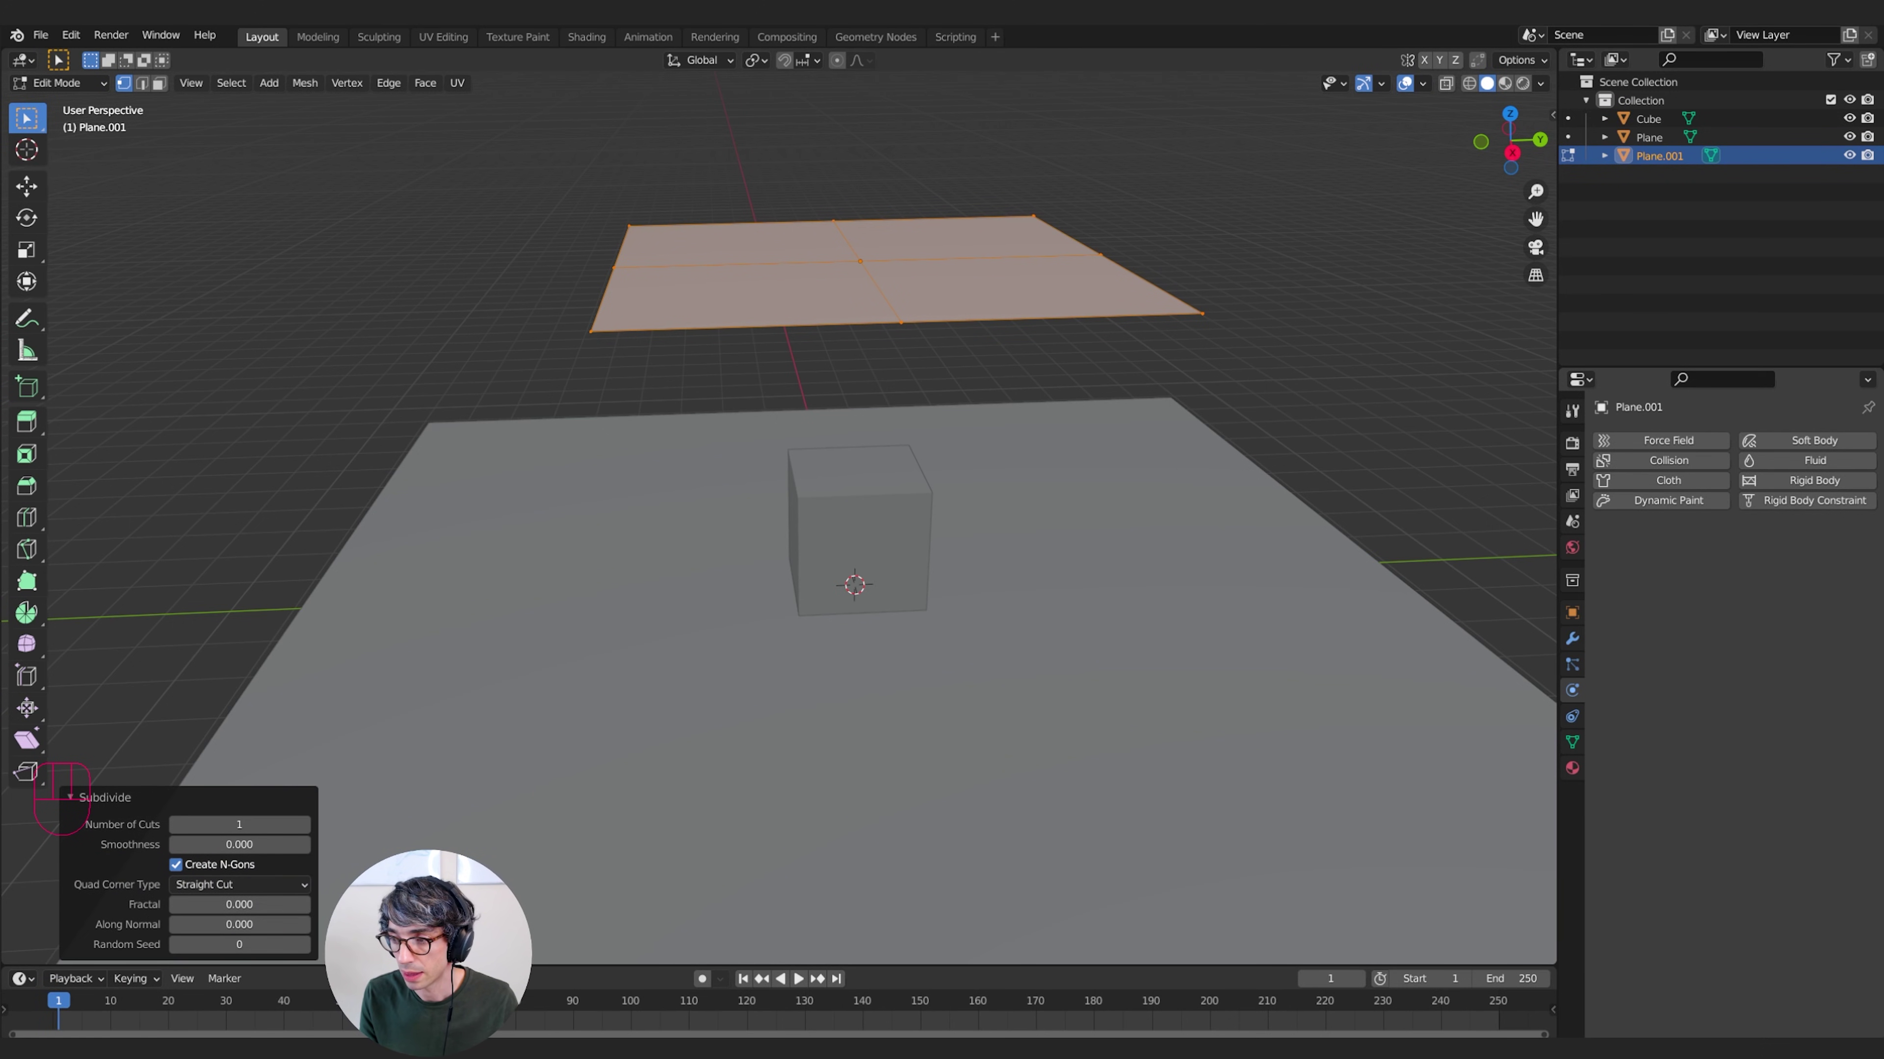
{"action": "left_click", "coordinate": [265, 830]}
{"action": "left_click_drag", "start_coordinate": [265, 829], "coordinate": [216, 830]}
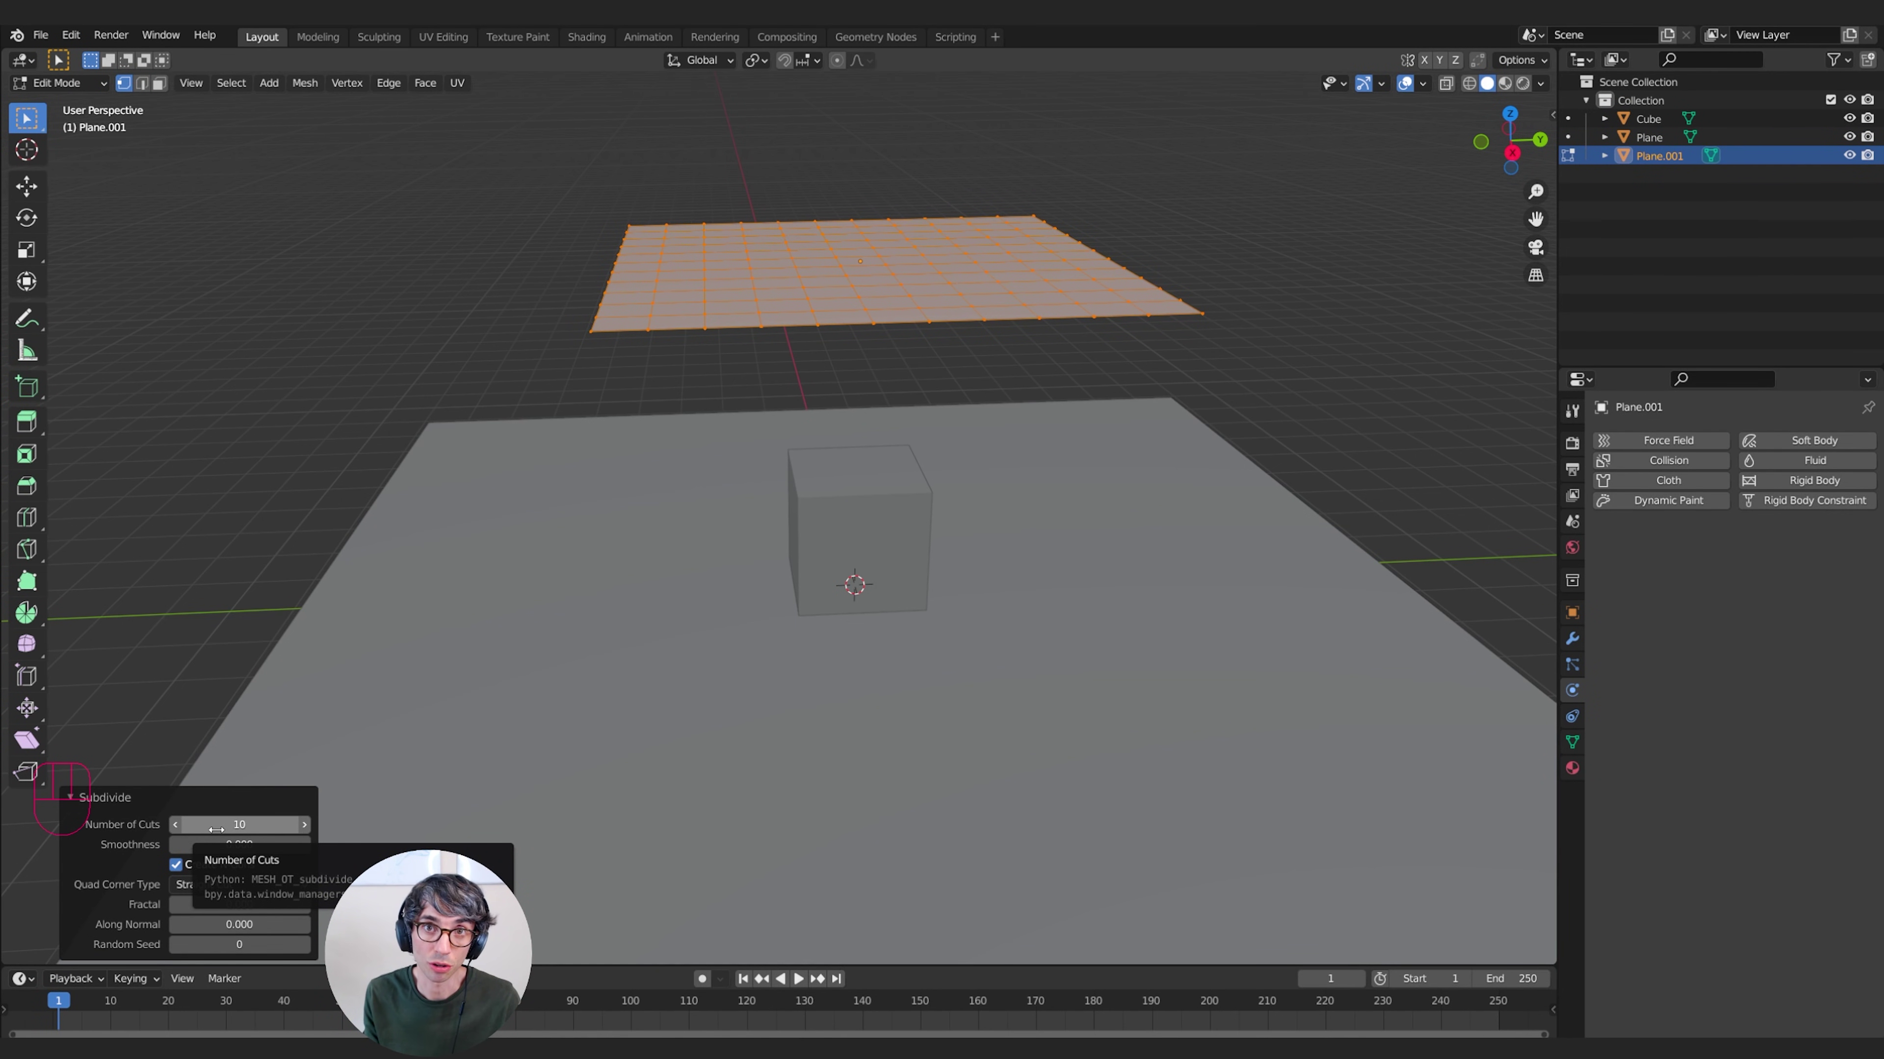
{"action": "key", "text": "Tab"}
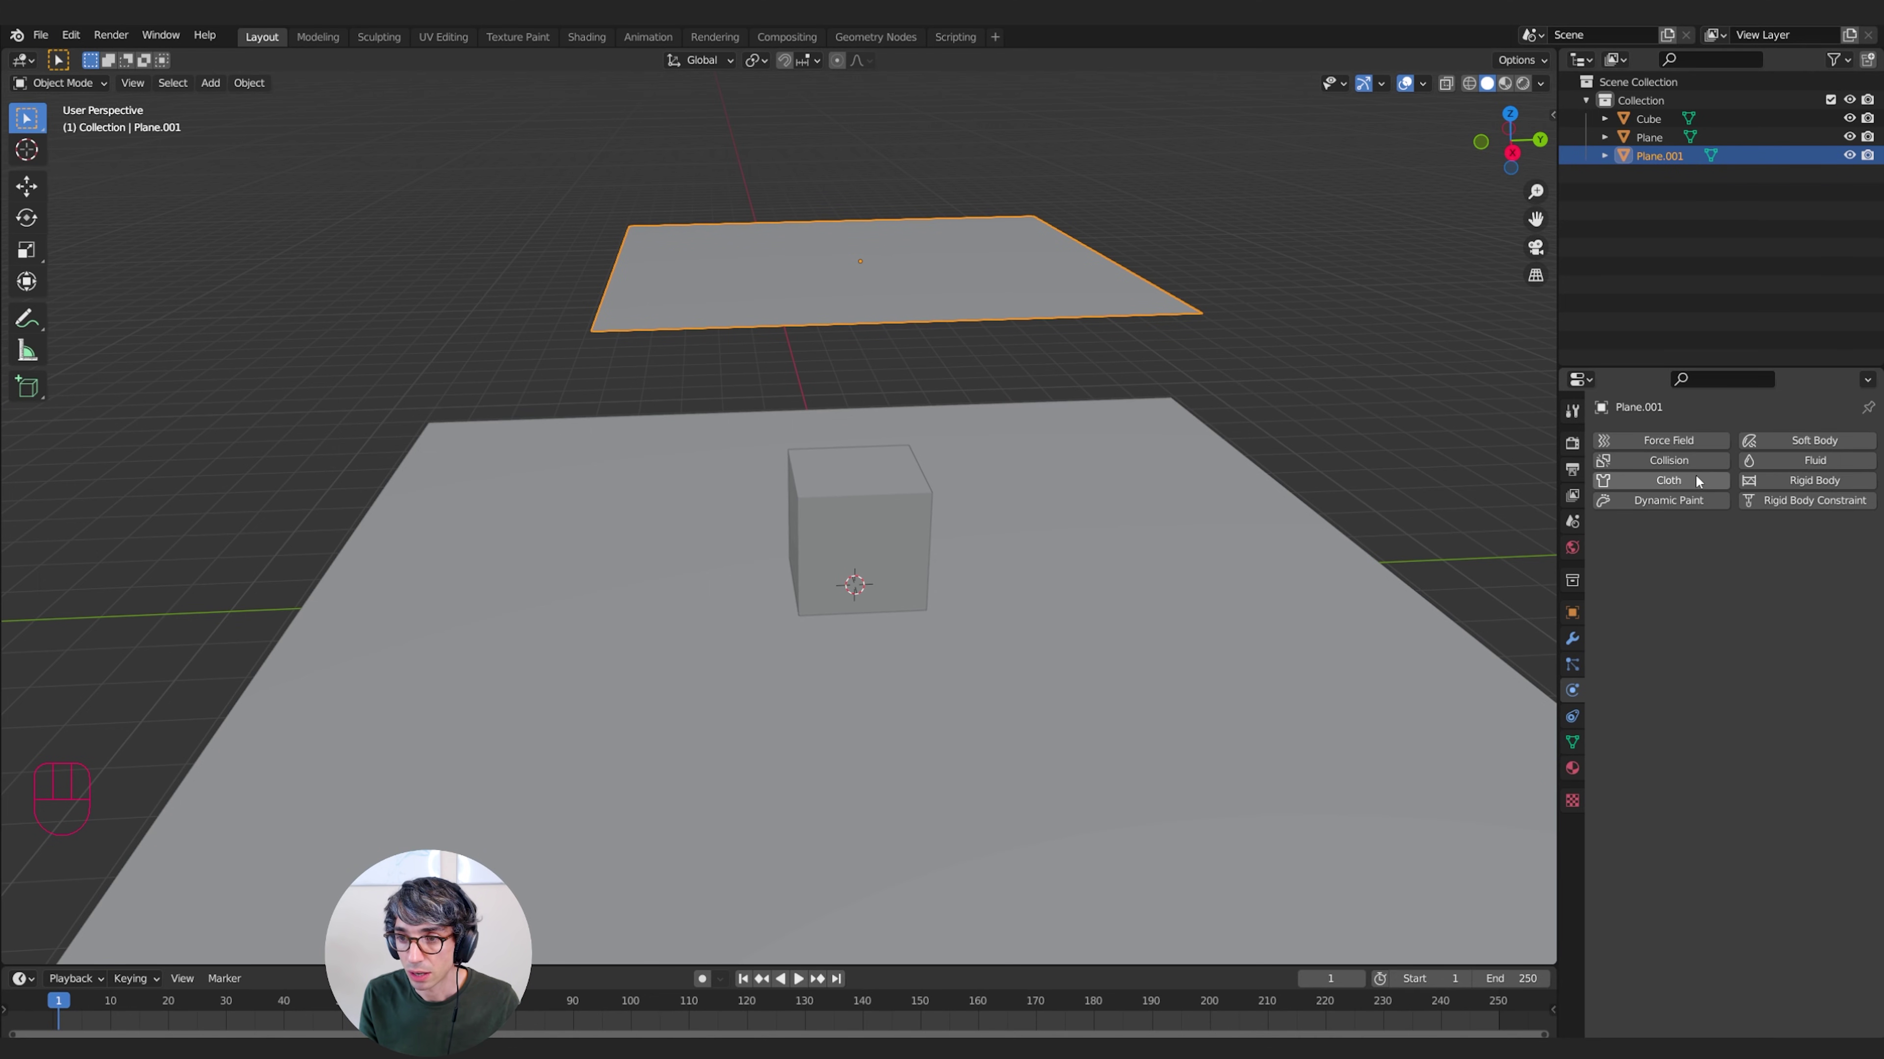
Give the upper plane cloth physics, and give the cube and the ground plane collision physics
{"action": "left_click", "coordinate": [1681, 479]}
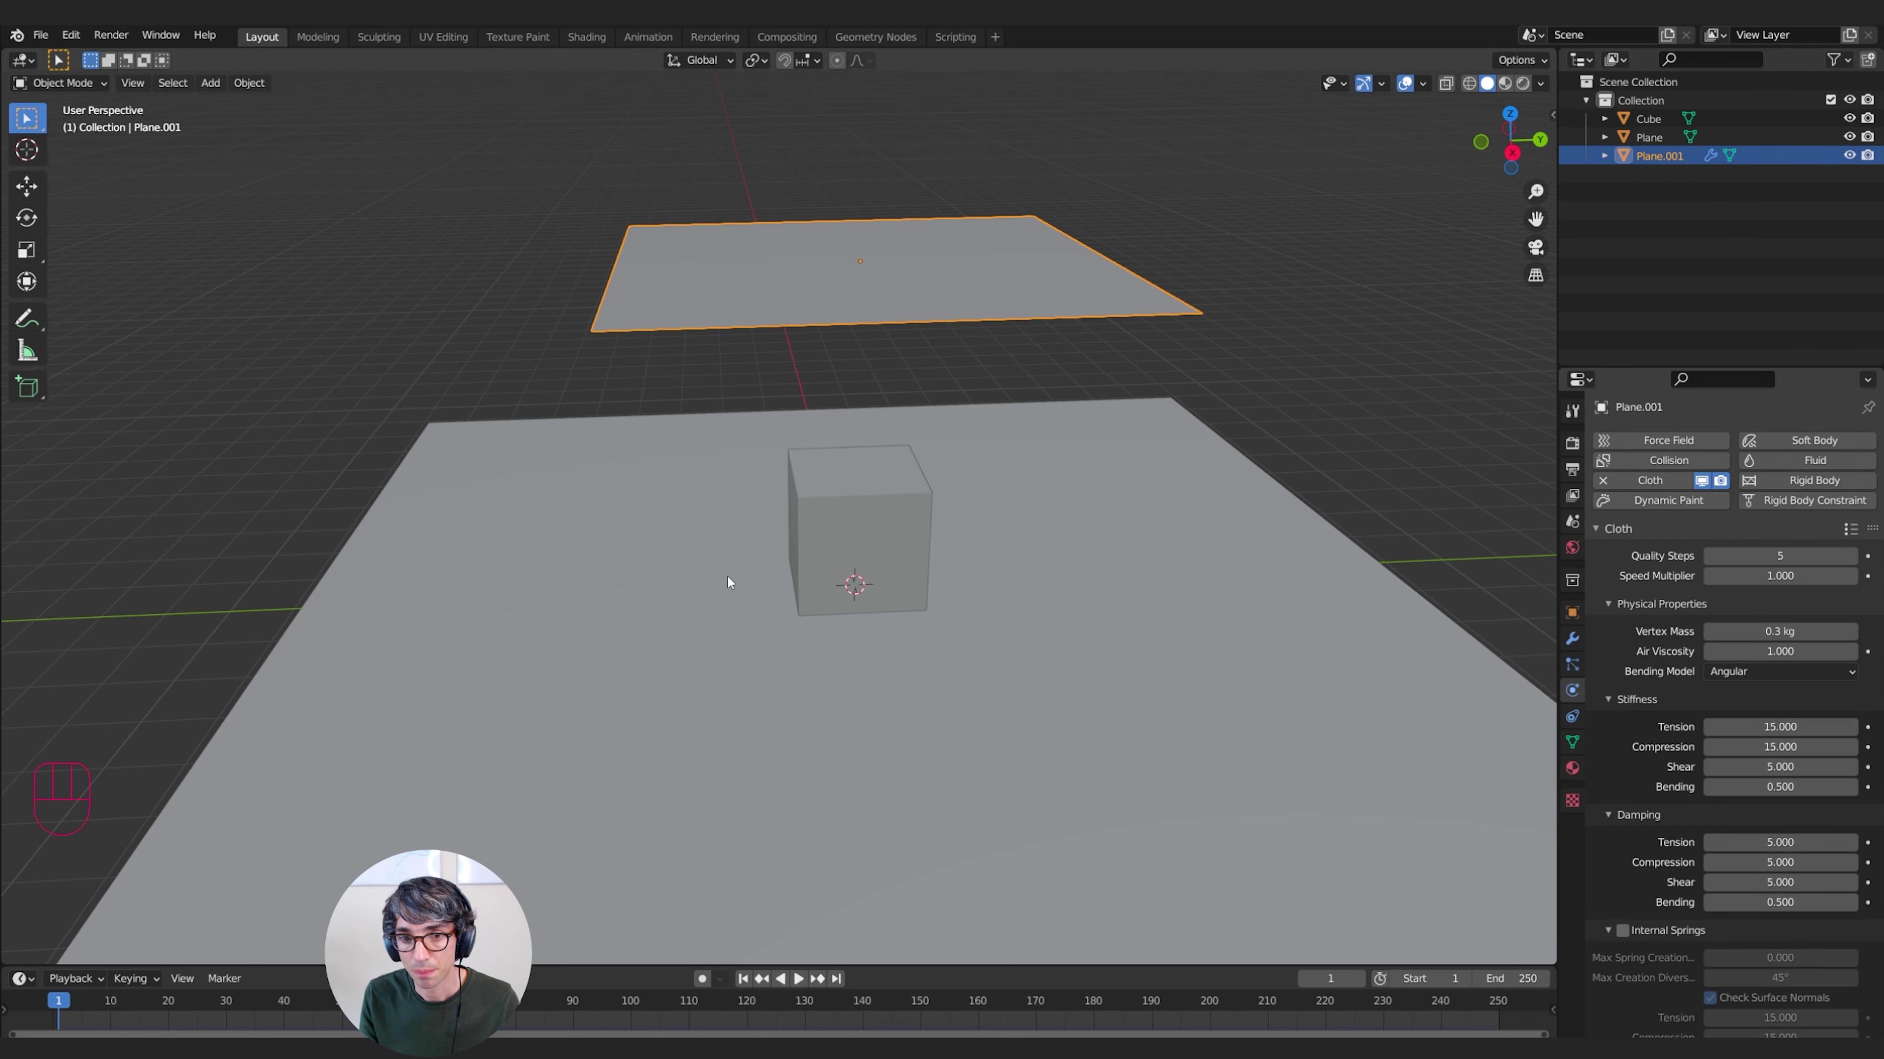
{"action": "left_click", "coordinate": [859, 510]}
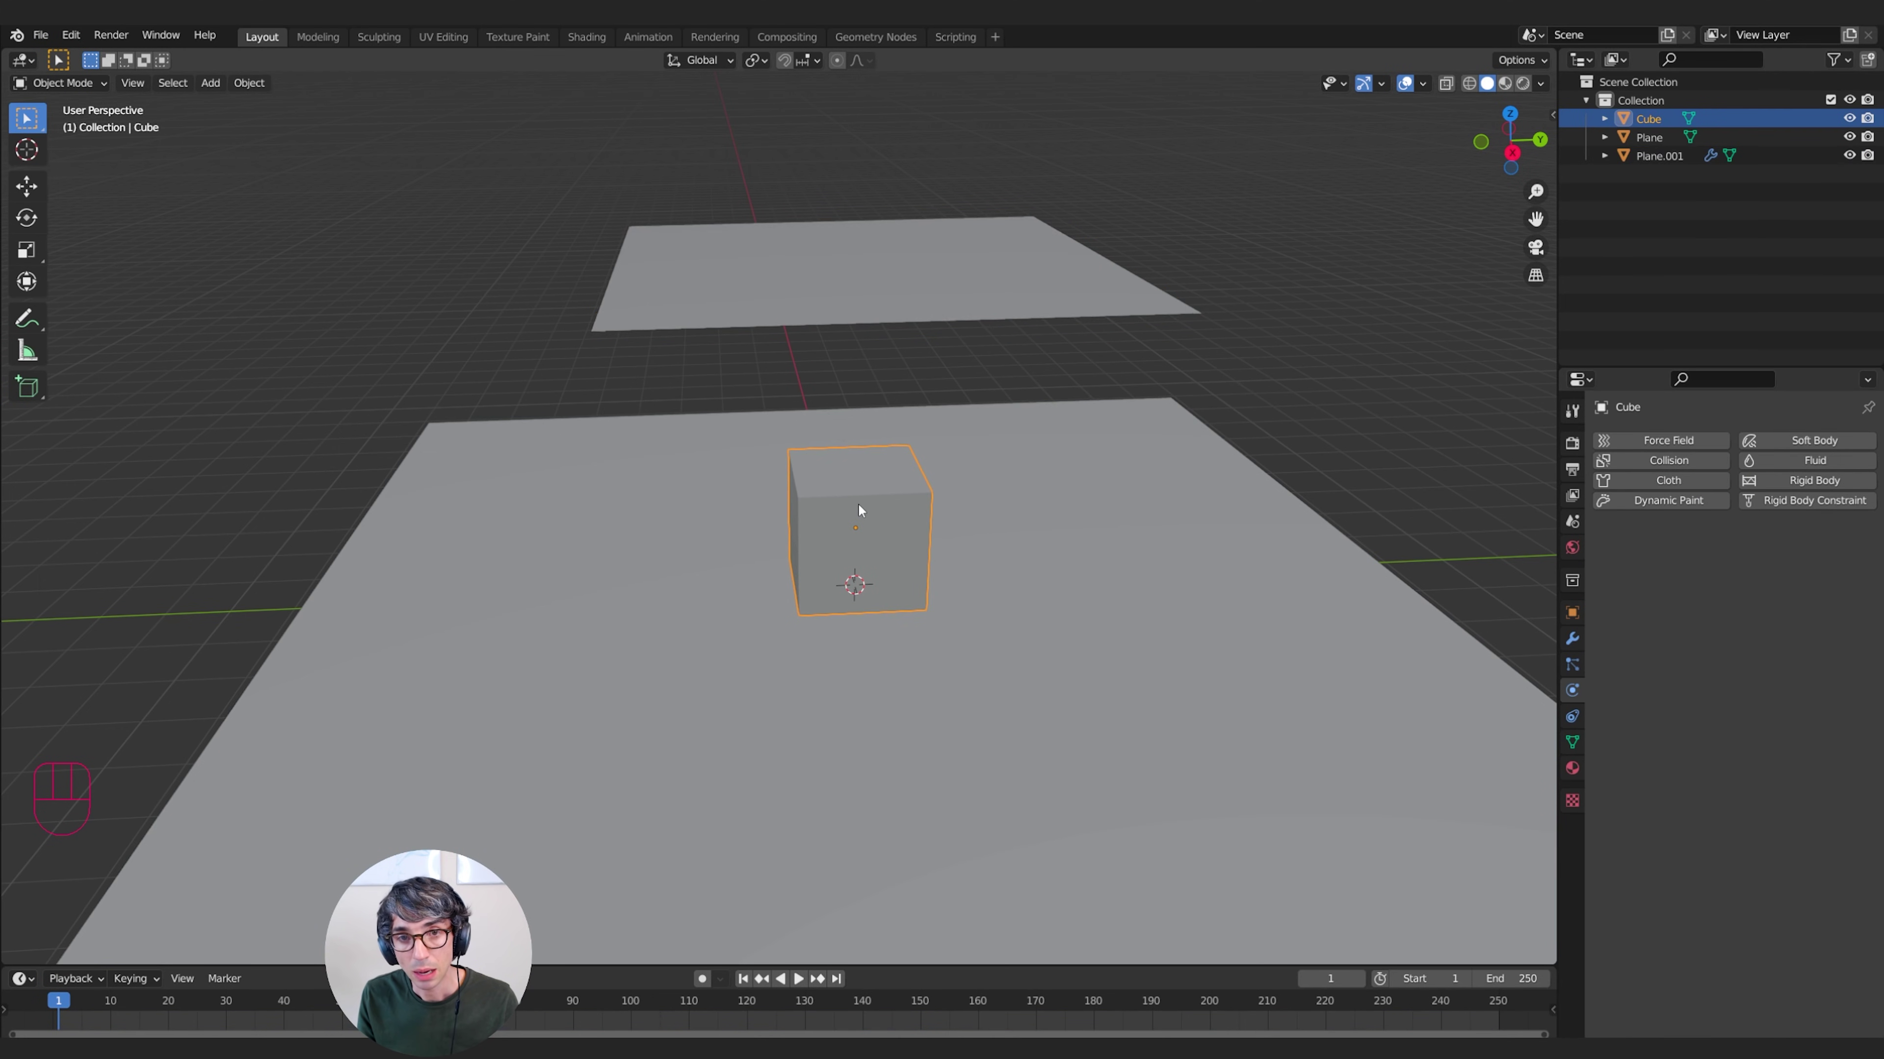
{"action": "left_click", "coordinate": [1640, 459]}
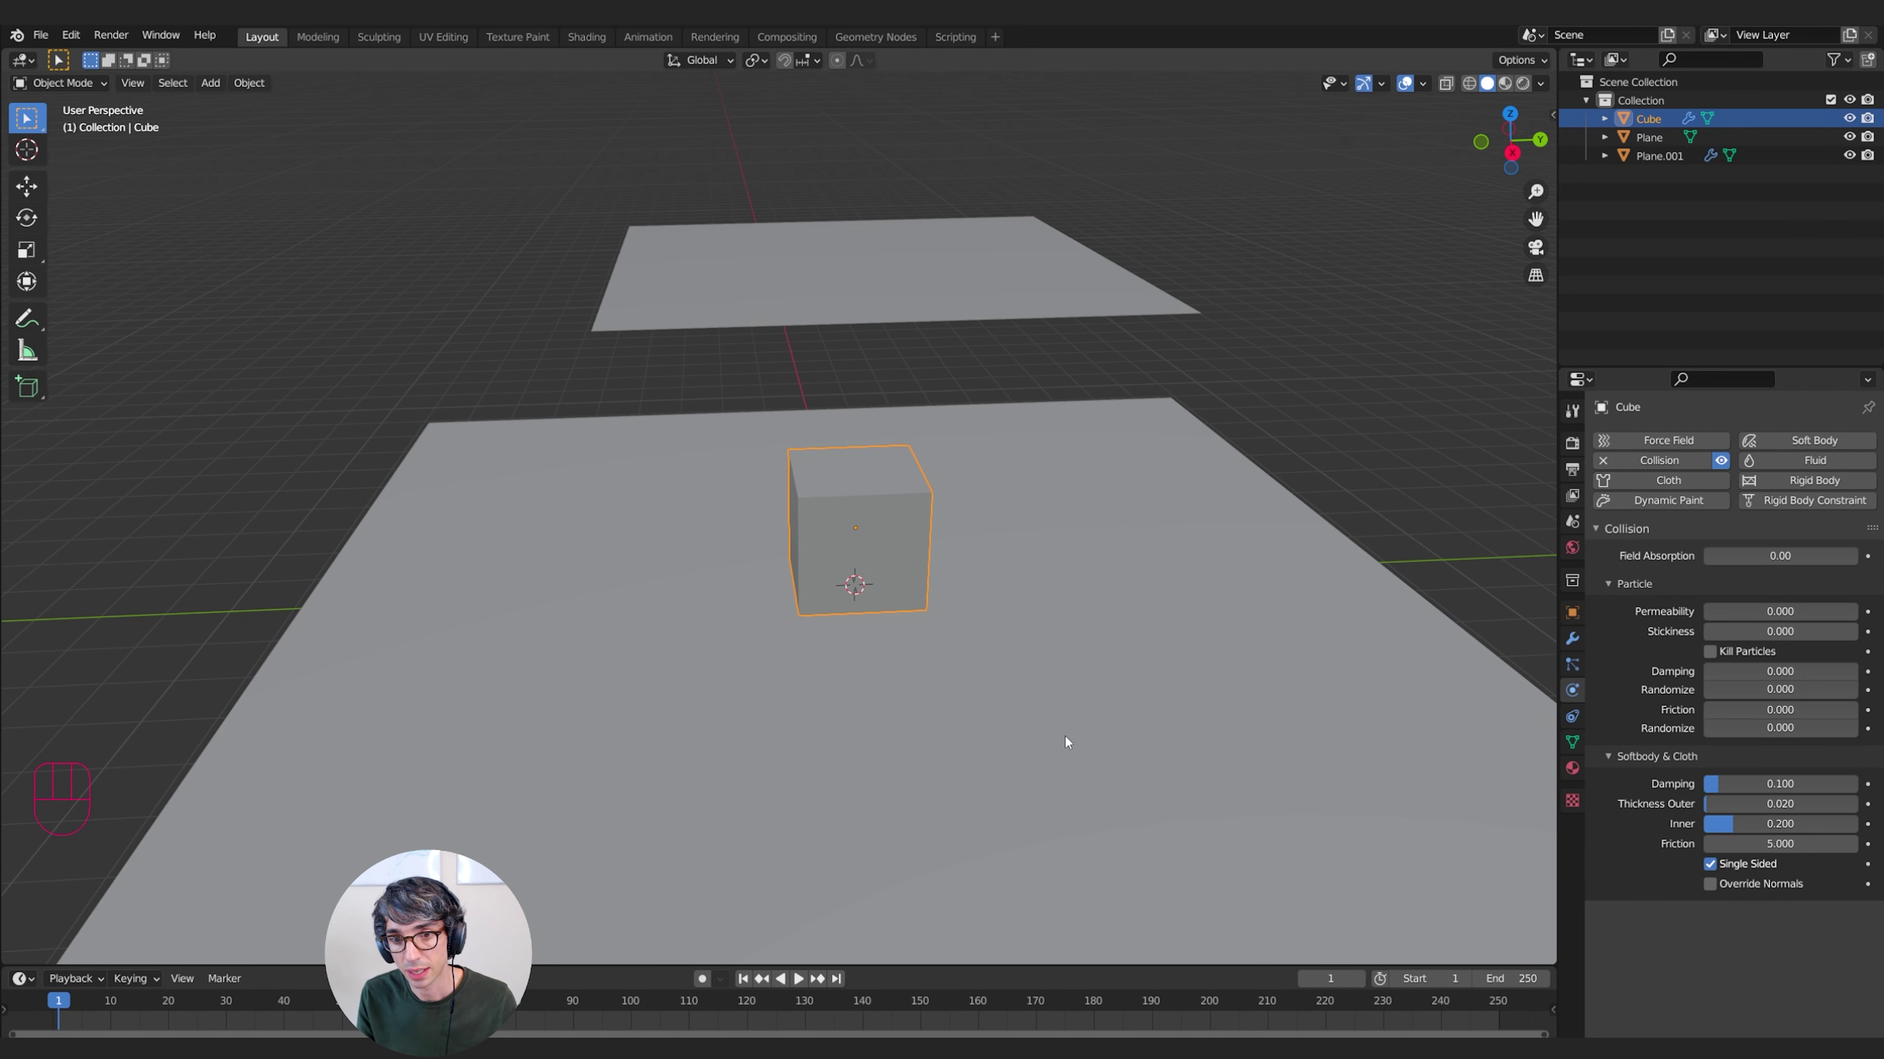
{"action": "left_click", "coordinate": [1003, 627]}
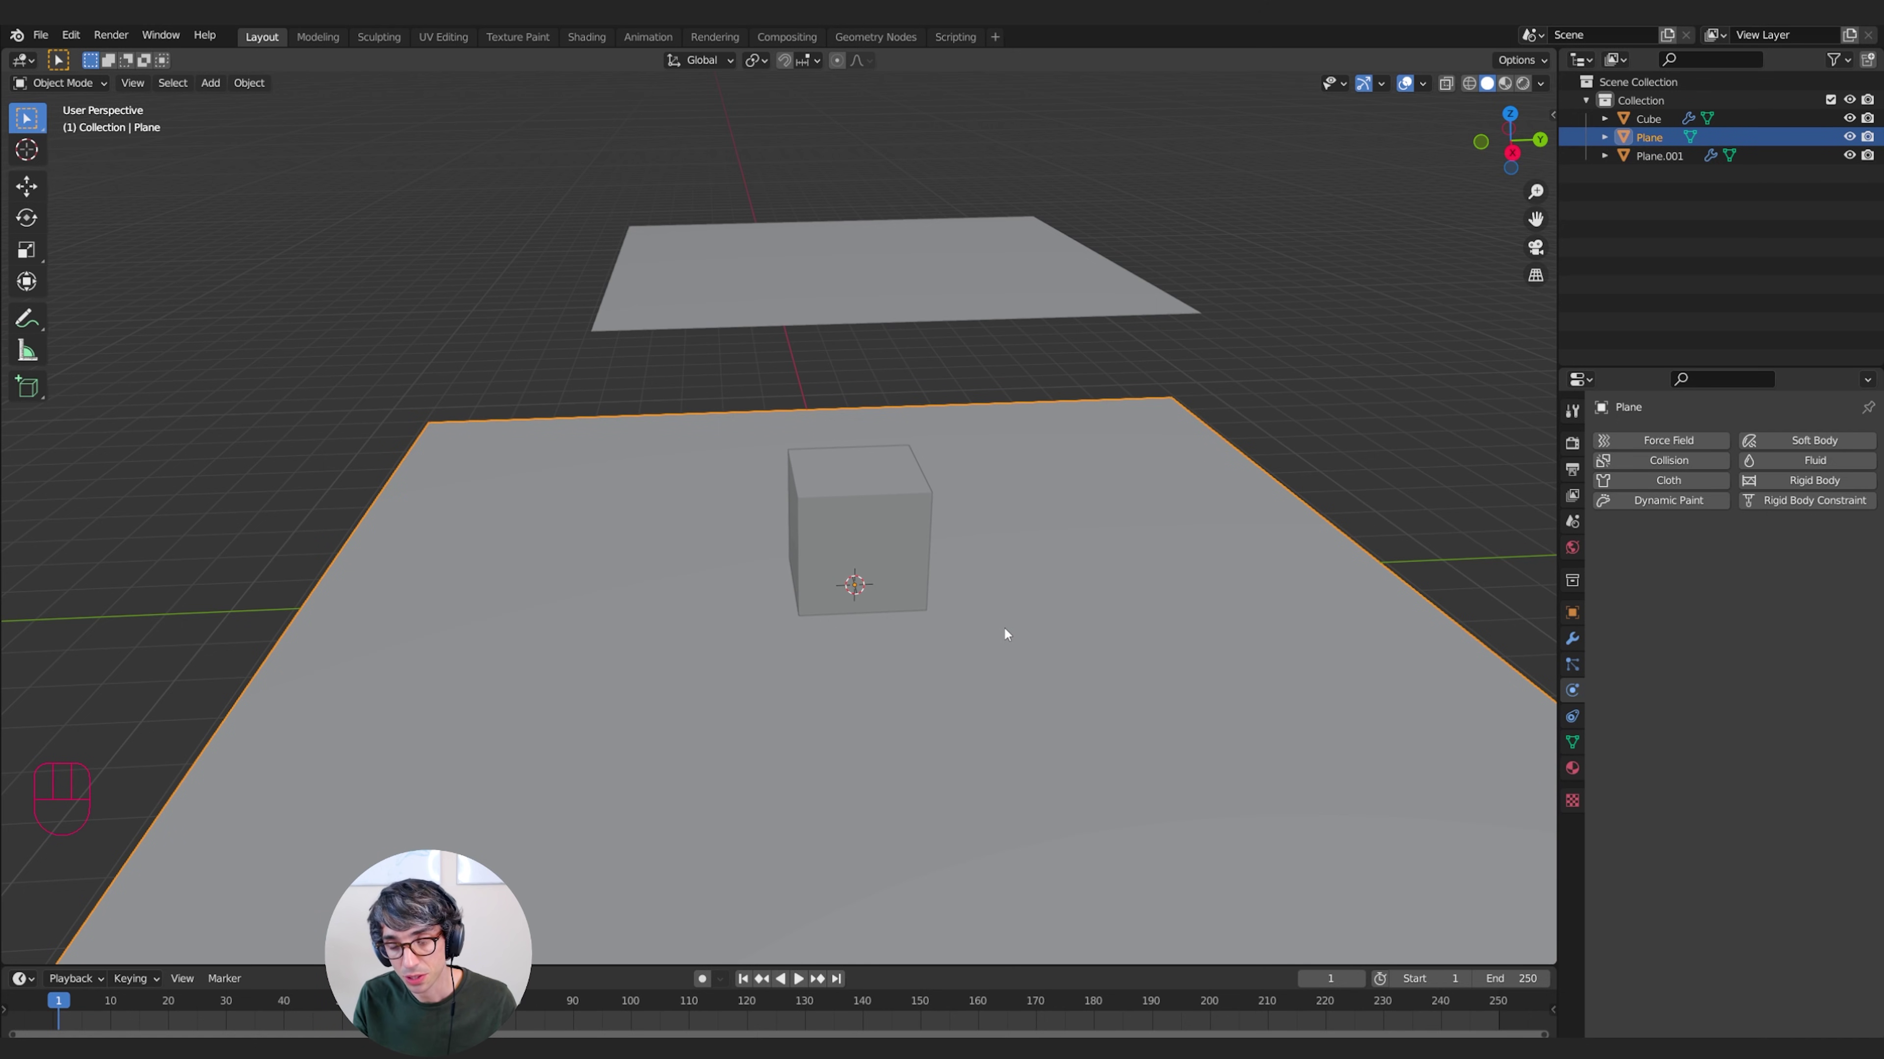
{"action": "left_click", "coordinate": [1668, 461]}
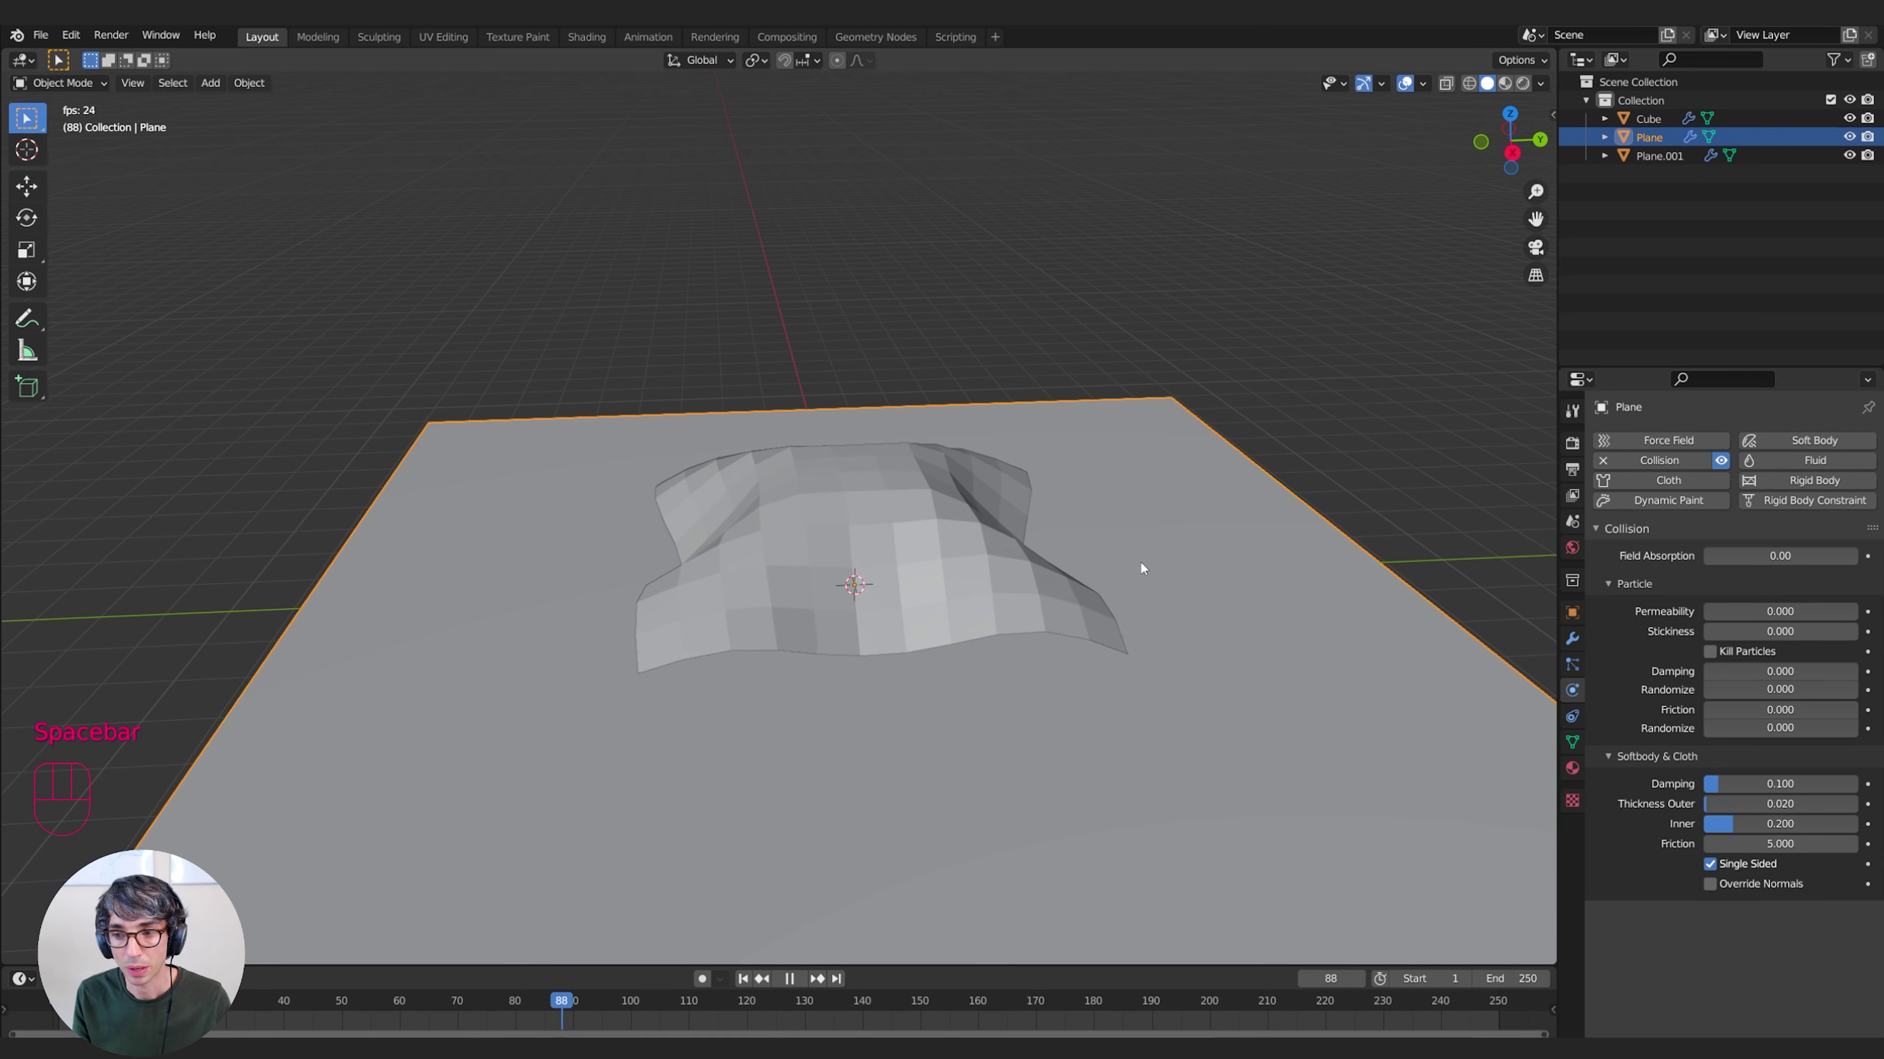
Run the simulation until the cloth drapes over the cube, and shade the cloth plane smooth
{"action": "middle_click_drag", "start_coordinate": [1081, 667], "coordinate": [989, 597]}
{"action": "key", "text": "space"}
{"action": "right_click", "coordinate": [925, 552]}
{"action": "key", "text": "Escape"}
{"action": "left_click", "coordinate": [989, 596]}
{"action": "right_click", "coordinate": [1003, 563]}
{"action": "left_click", "coordinate": [1001, 560]}
Rewind the timeline to the start and replay the smooth-shaded cloth falling over the cube
{"action": "mouse_move", "coordinate": [1127, 616]}
{"action": "middle_mouse_down"}
{"action": "mouse_move", "coordinate": [1009, 563]}
{"action": "mouse_move", "coordinate": [1055, 615]}
{"action": "mouse_move", "coordinate": [960, 638]}
{"action": "mouse_move", "coordinate": [1023, 623]}
{"action": "middle_mouse_up"}
{"action": "left_click_drag", "start_coordinate": [1176, 999], "coordinate": [52, 1002]}
{"action": "middle_click_drag", "start_coordinate": [1290, 564], "coordinate": [854, 439]}
{"action": "key", "text": "space"}
{"action": "middle_click_drag", "start_coordinate": [873, 516], "coordinate": [1001, 483]}
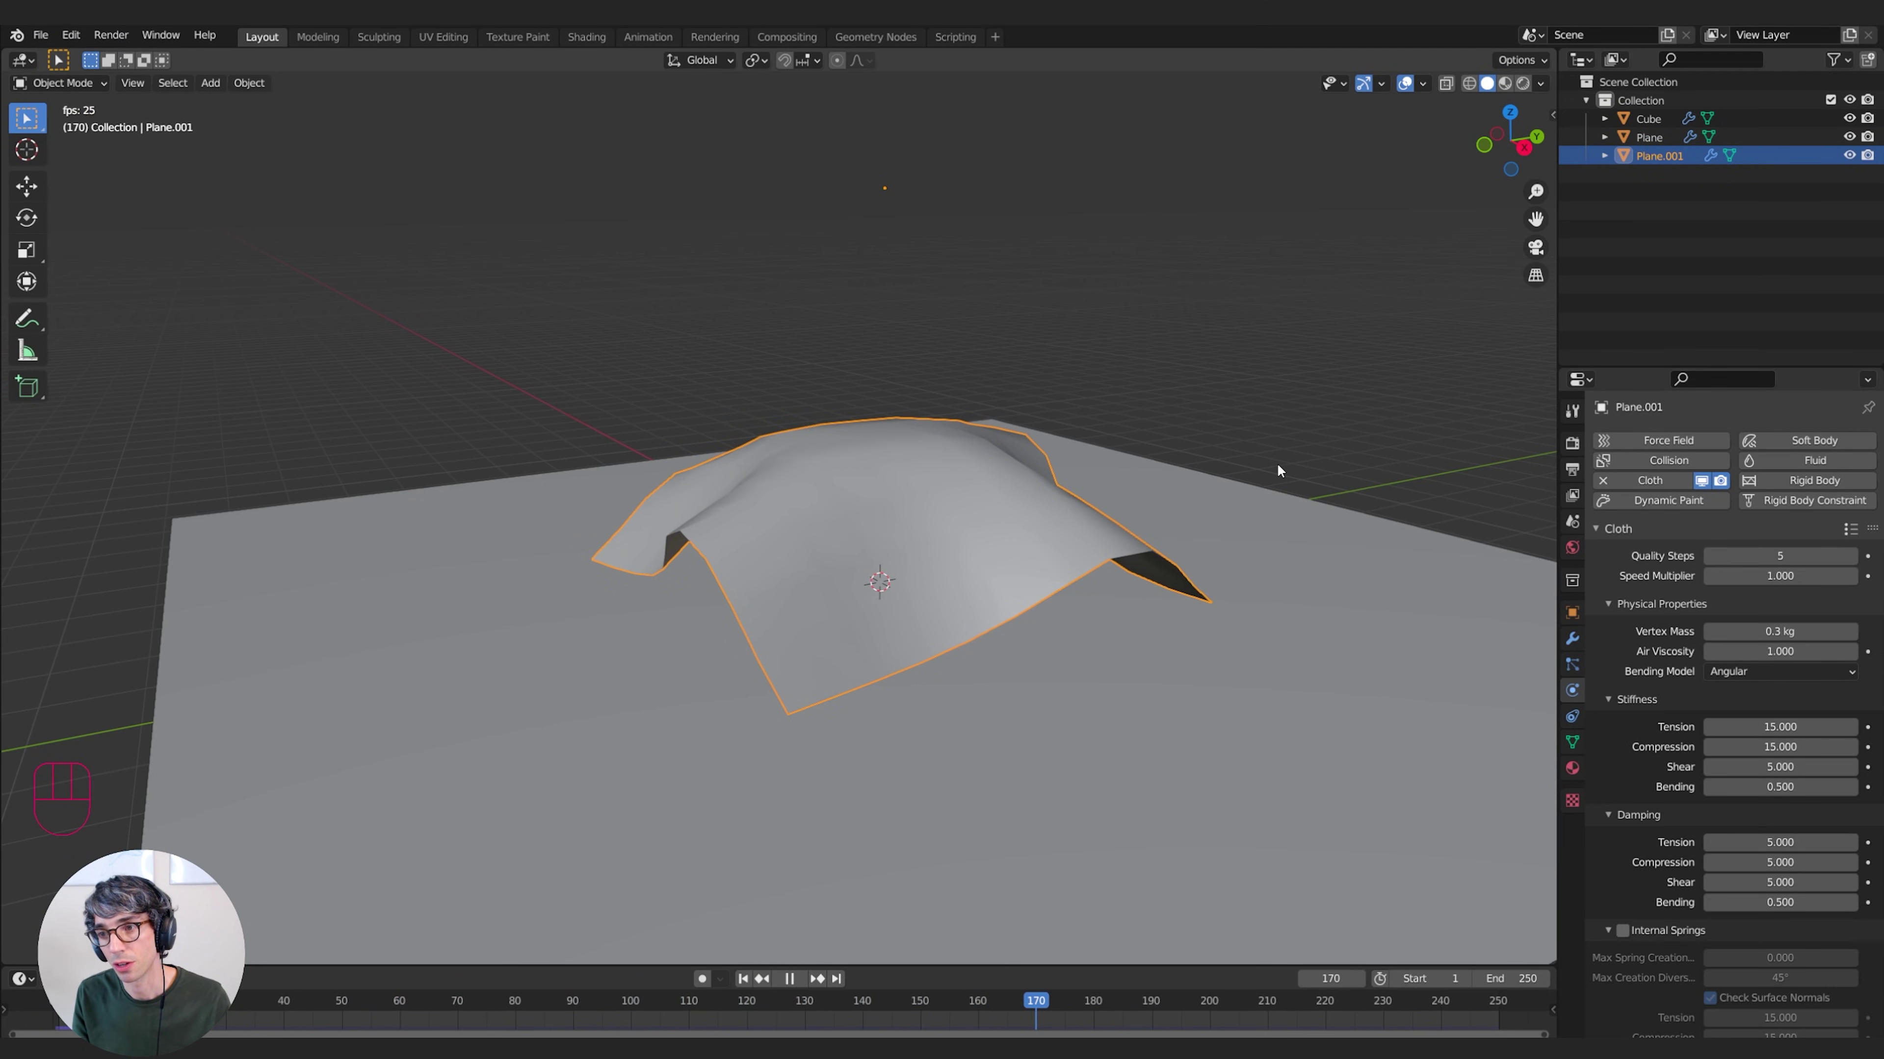
{"action": "key", "text": "space"}
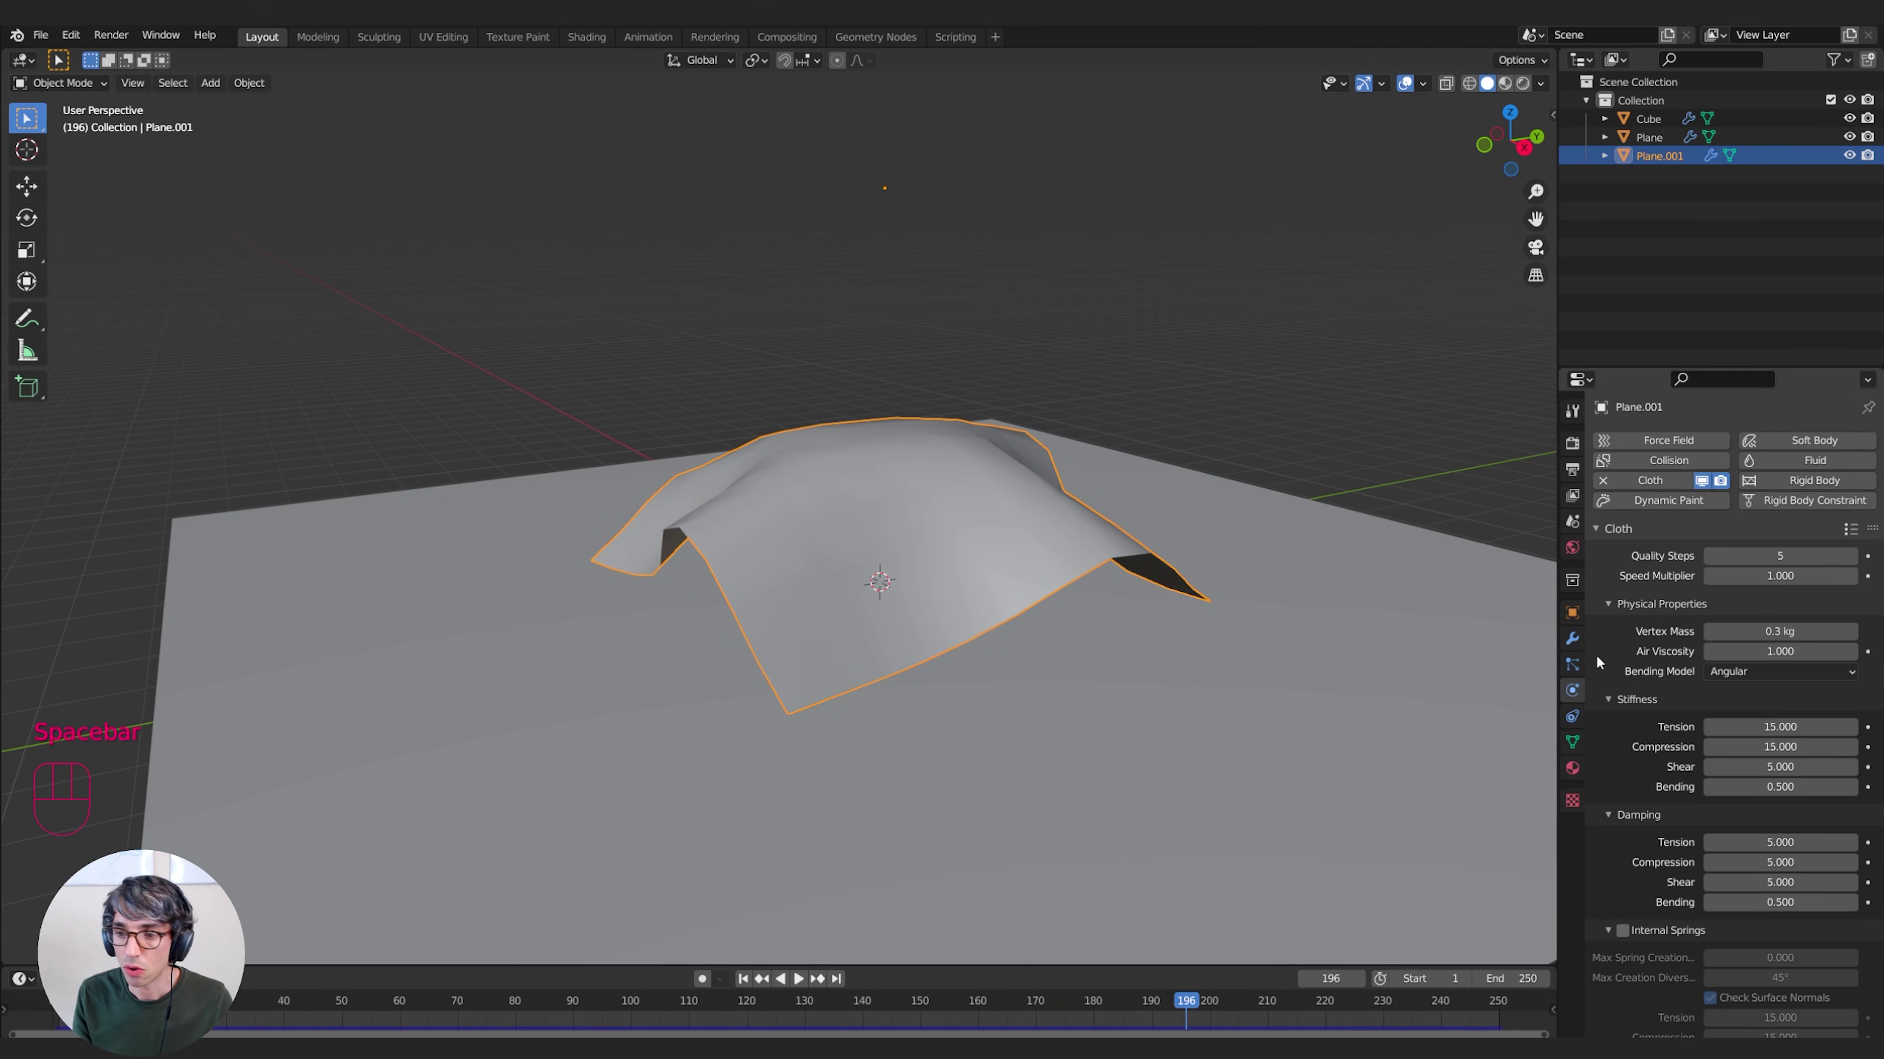
Examine the cloth's physical properties, stiffness, damping, internal springs and pressure settings
{"action": "scroll", "coordinate": [1607, 631], "scroll_direction": "down", "scroll_amount": 10}
{"action": "scroll", "coordinate": [1651, 774], "scroll_direction": "up", "scroll_amount": 4}
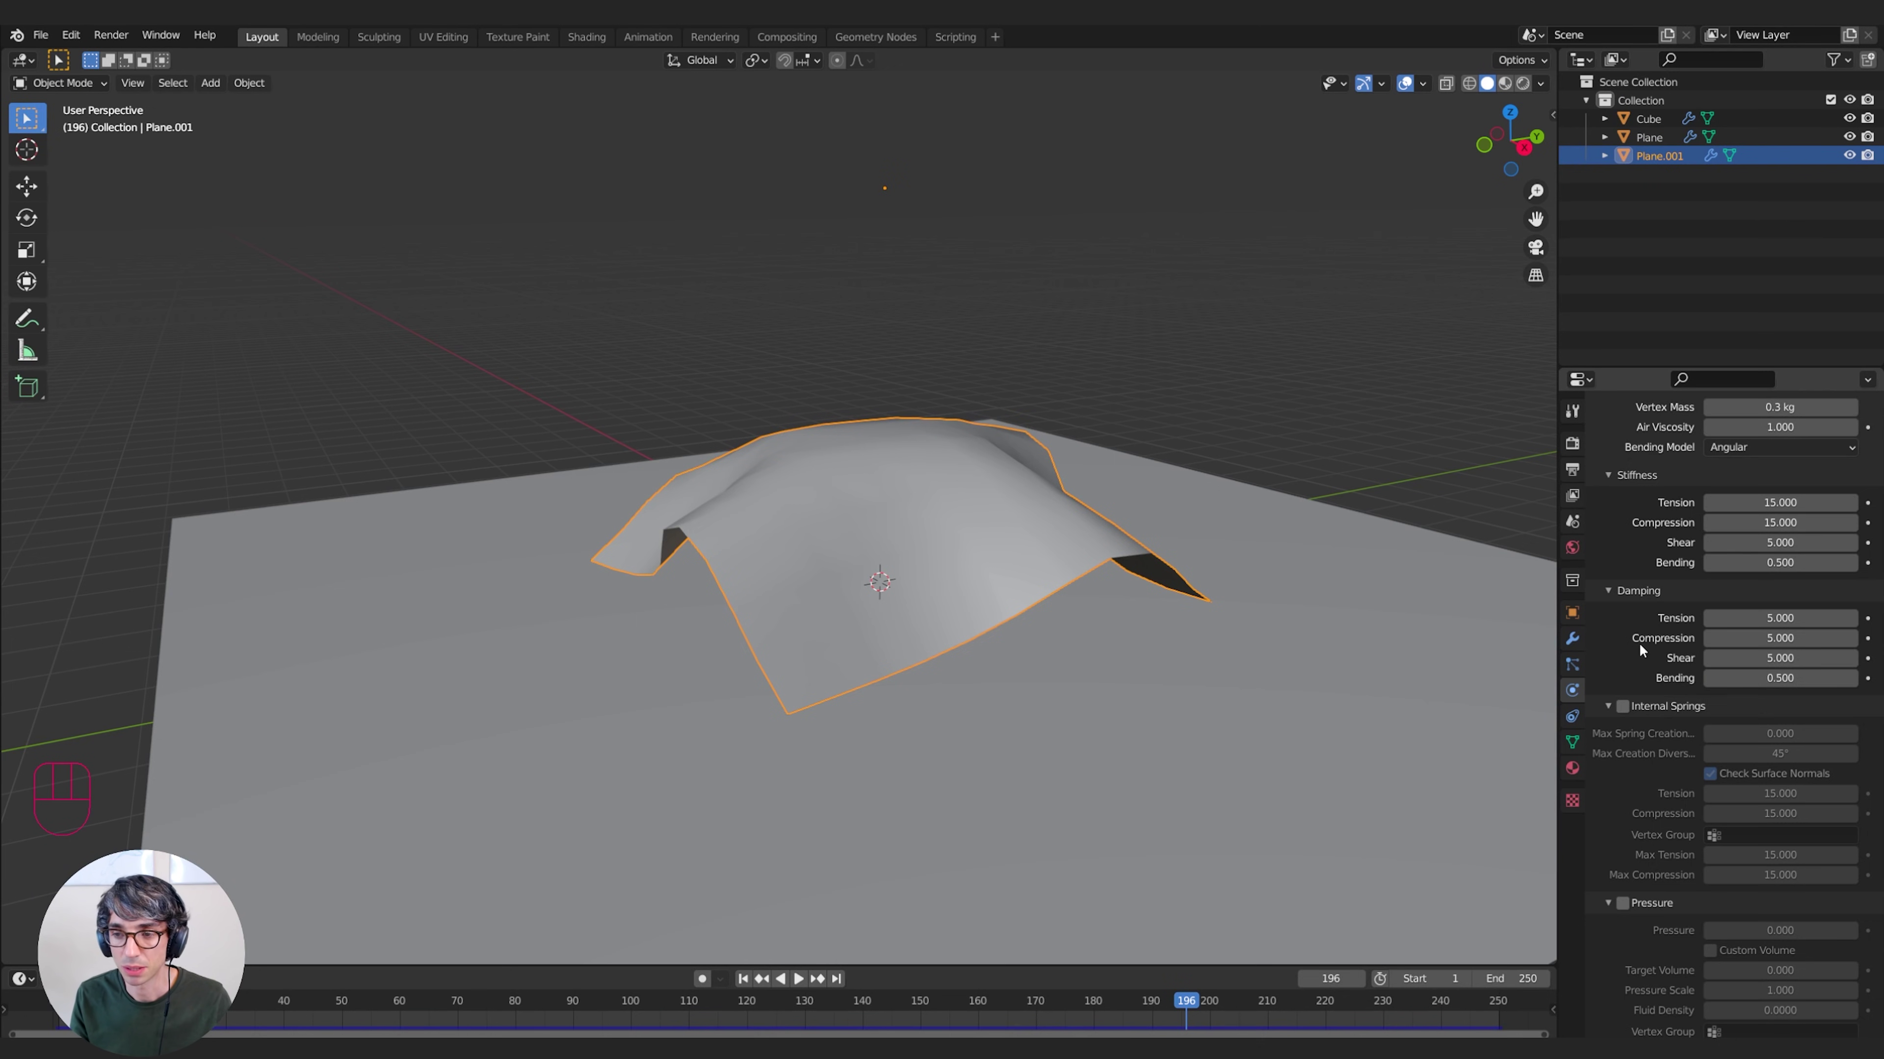
{"action": "scroll", "coordinate": [1639, 643], "scroll_direction": "up", "scroll_amount": 7}
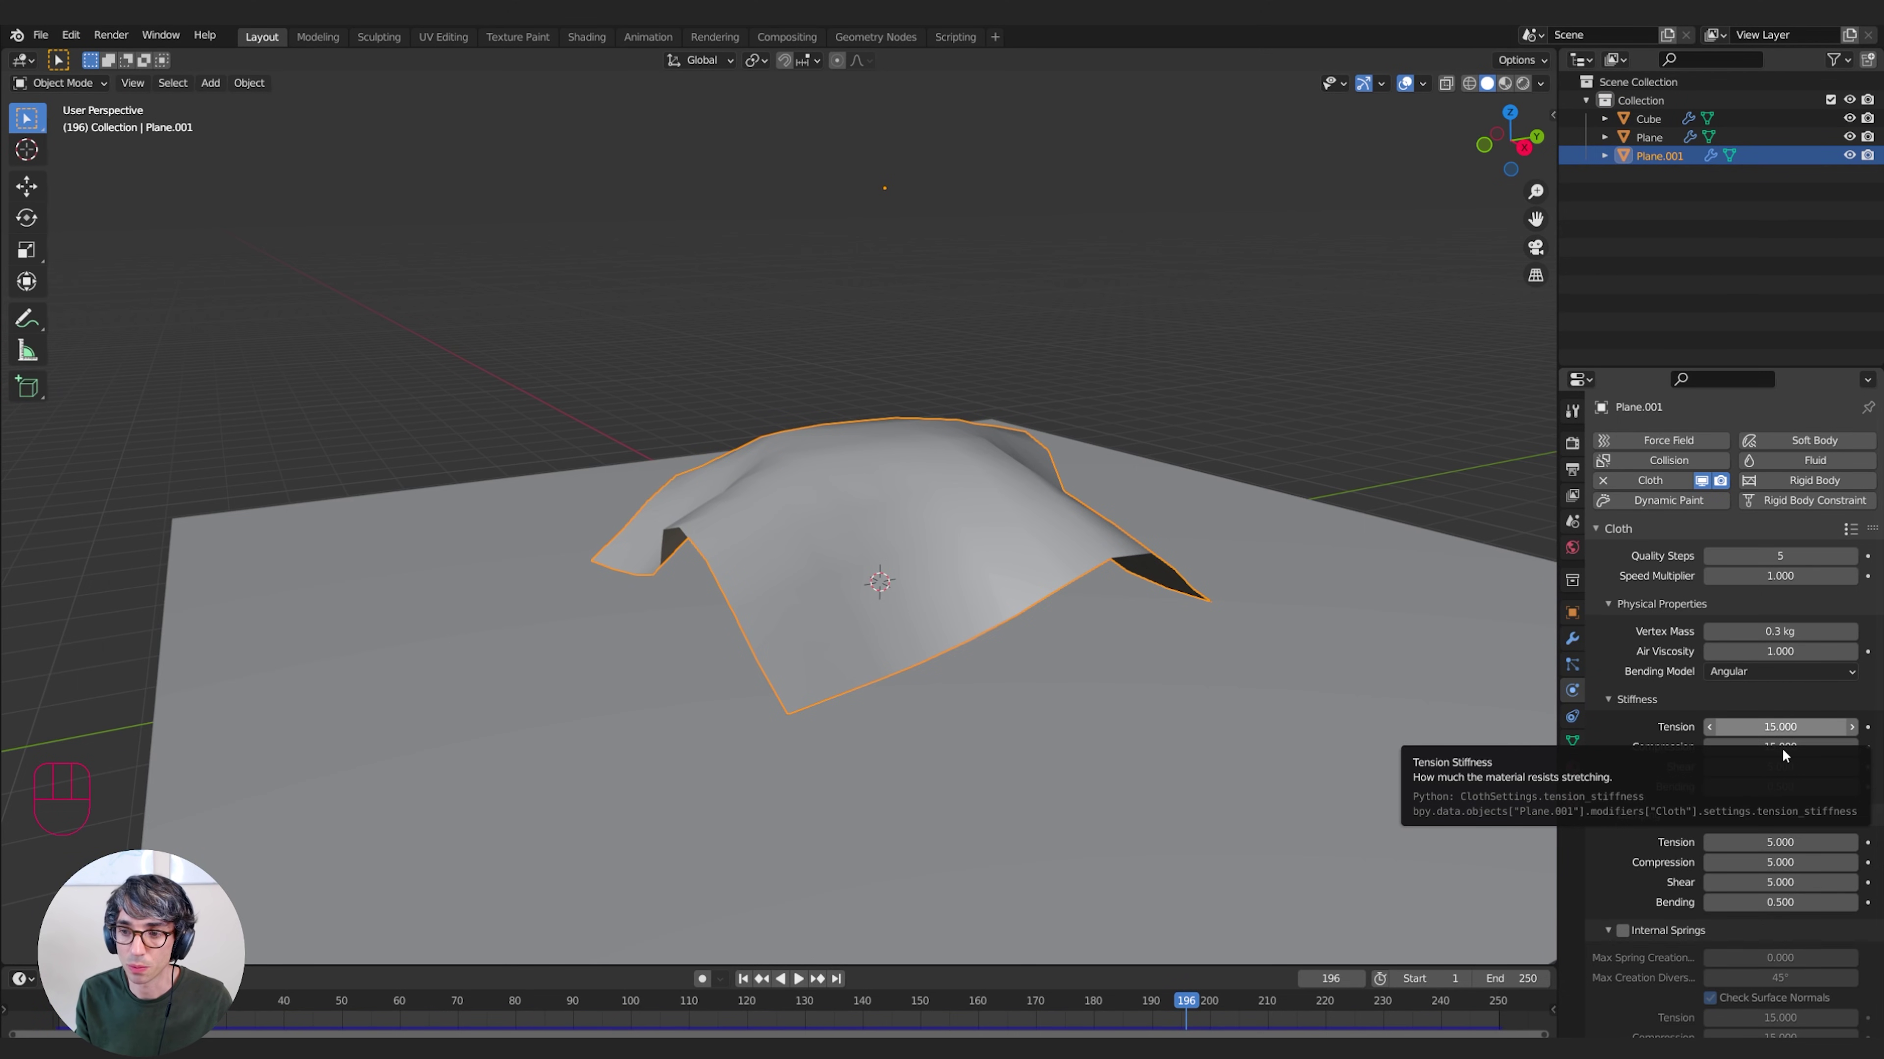
{"action": "scroll", "coordinate": [1675, 819], "scroll_direction": "down", "scroll_amount": 5}
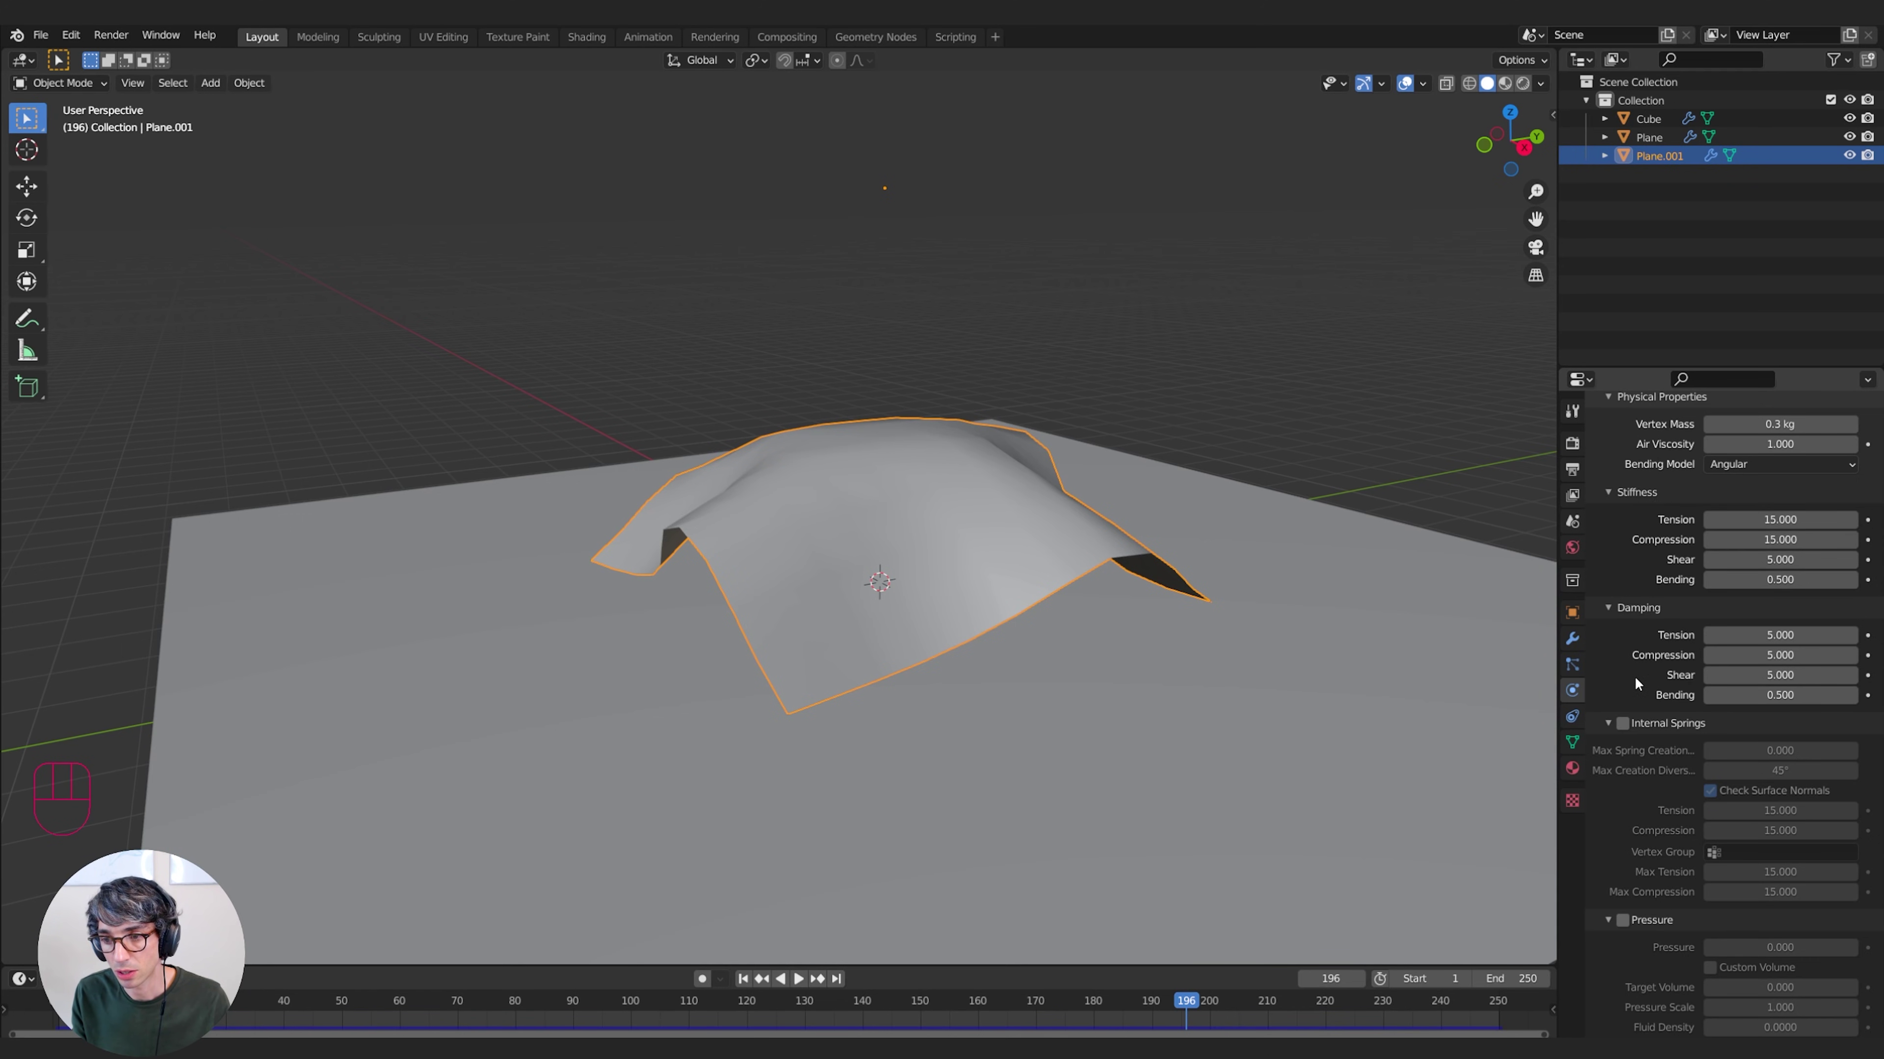
{"action": "scroll", "coordinate": [1646, 686], "scroll_direction": "down", "scroll_amount": 4}
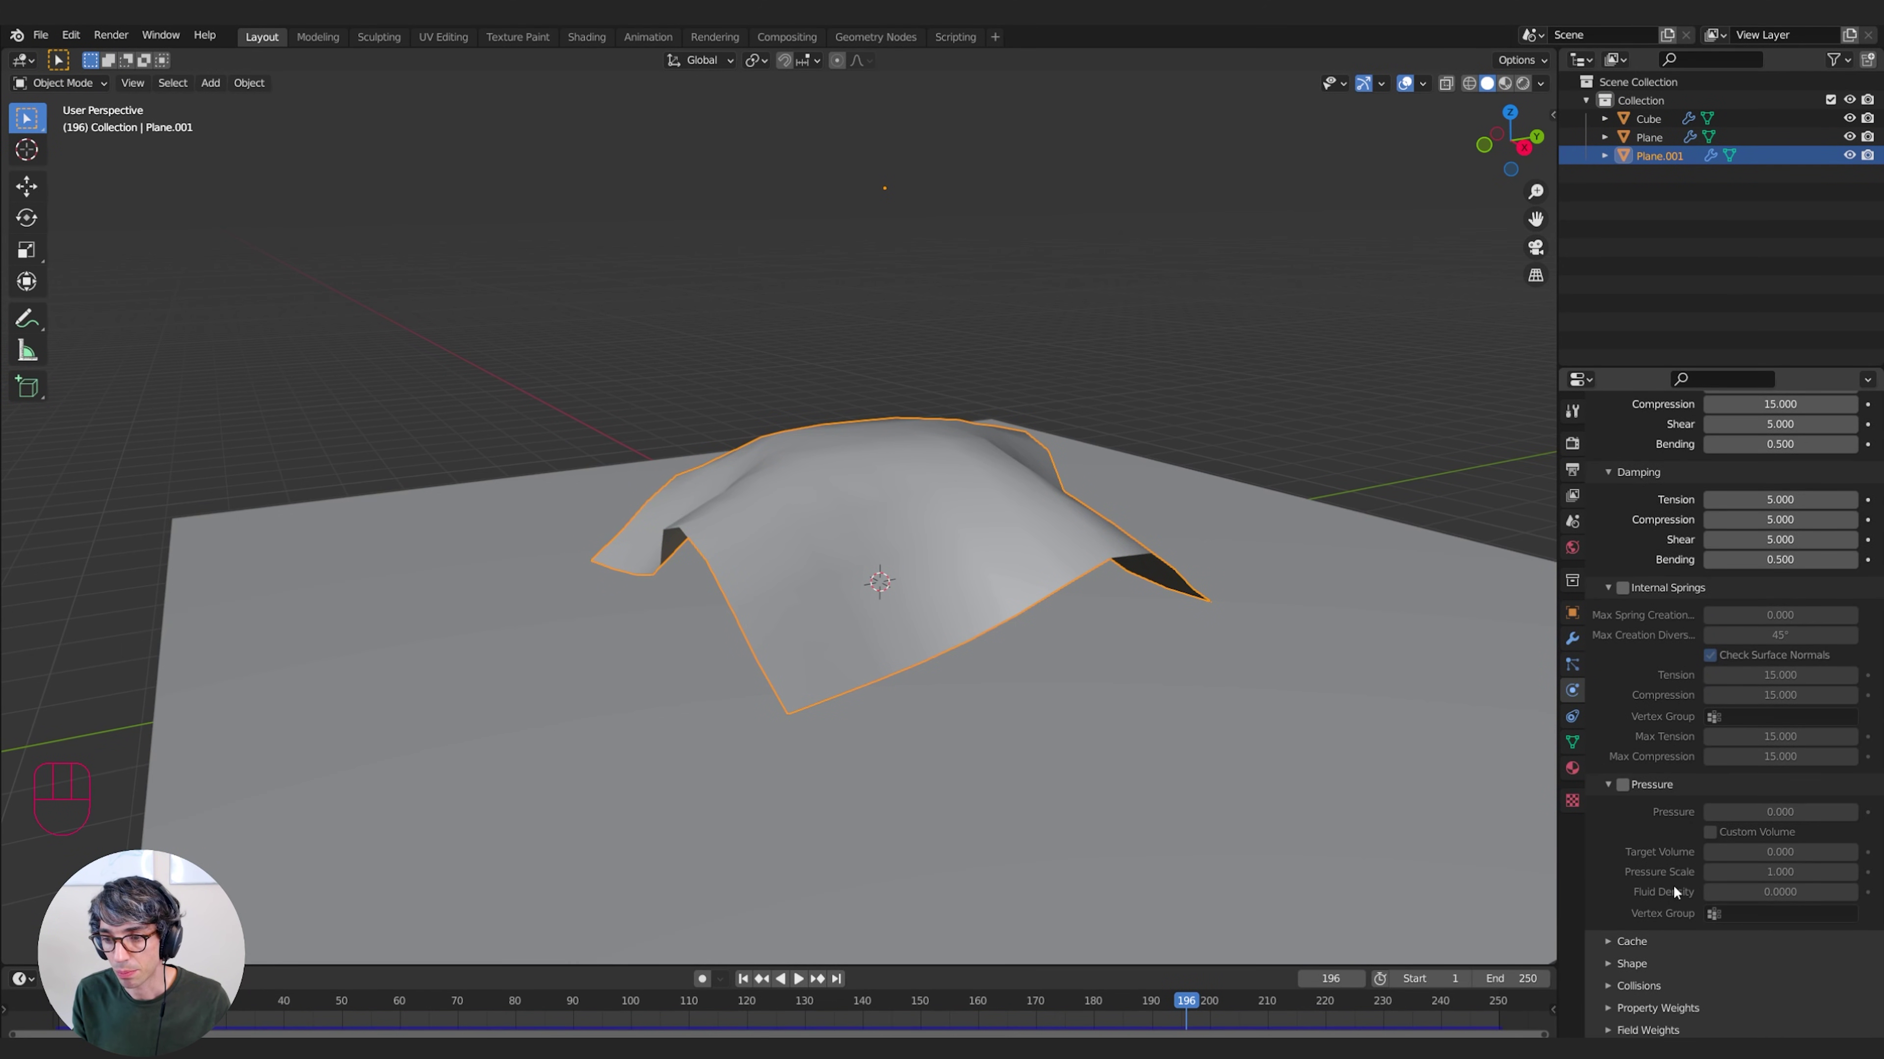
{"action": "scroll", "coordinate": [1696, 729], "scroll_direction": "up", "scroll_amount": 2}
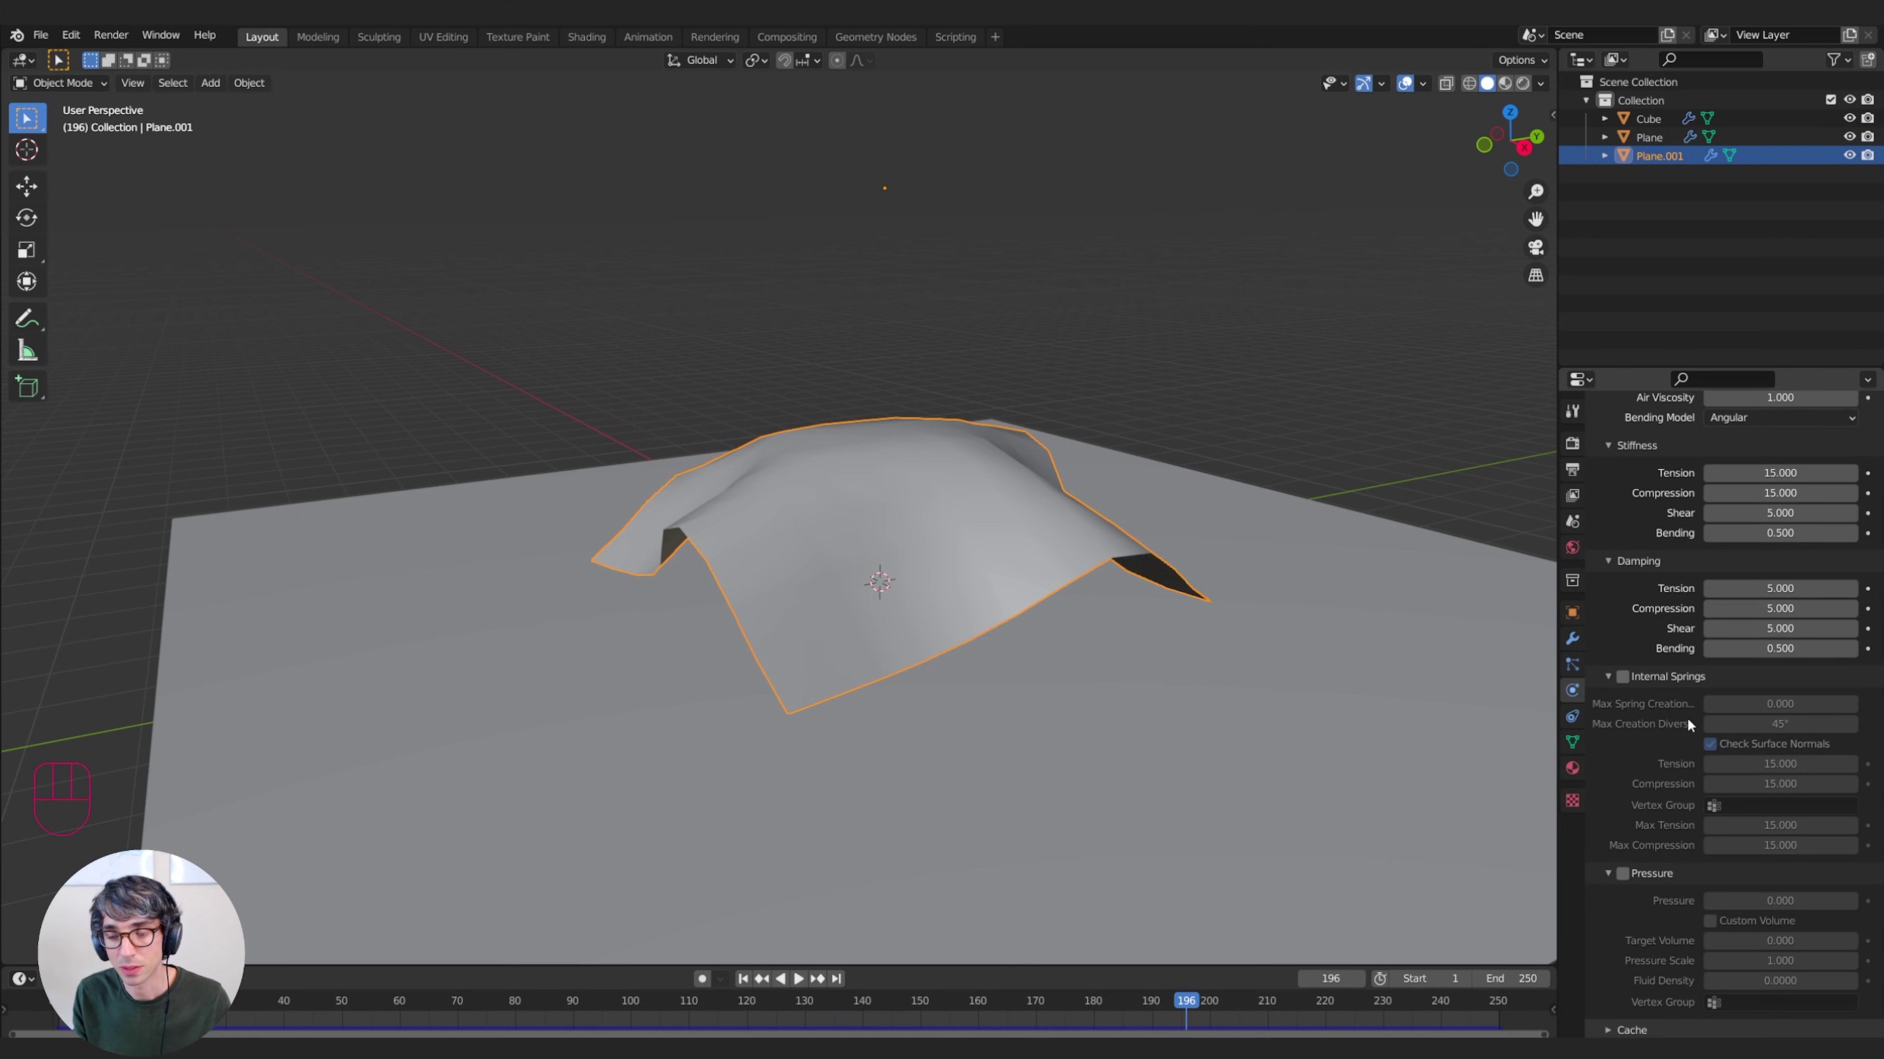
{"action": "scroll", "coordinate": [1680, 676], "scroll_direction": "up", "scroll_amount": 2}
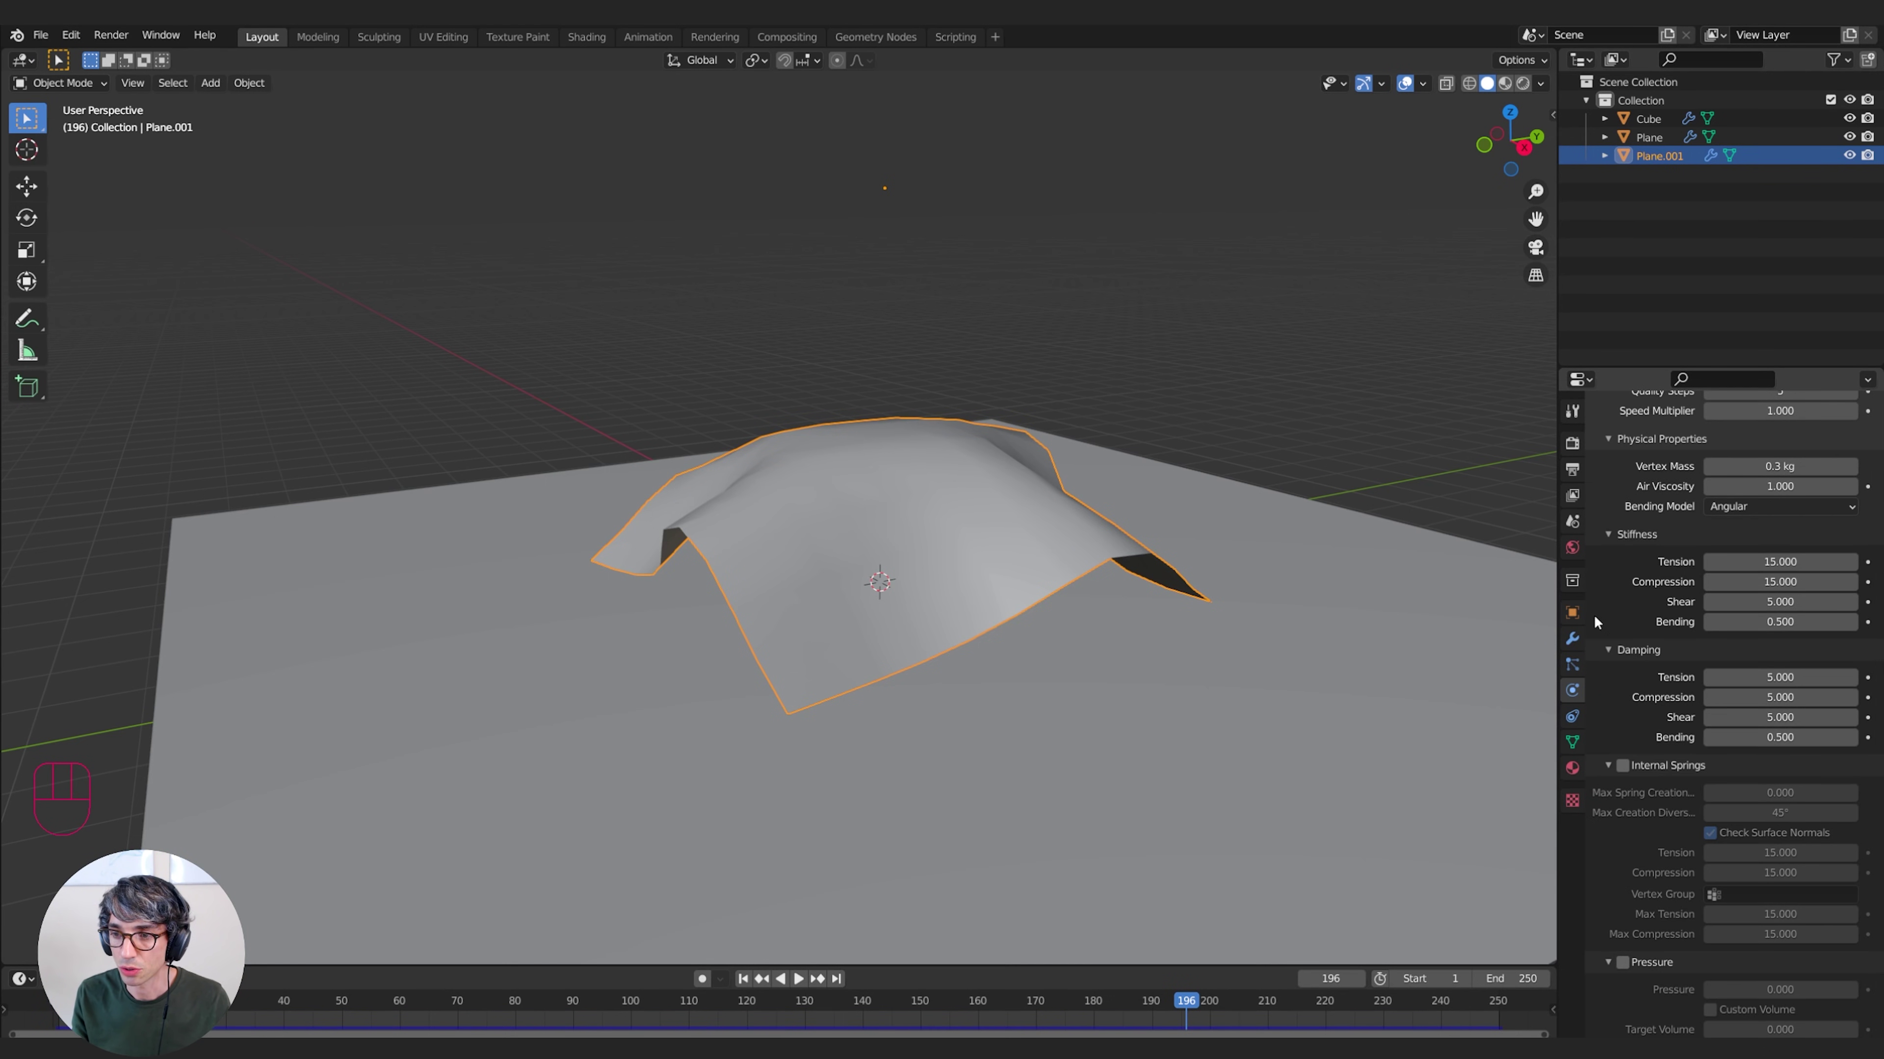
{"action": "scroll", "coordinate": [1596, 622], "scroll_direction": "up", "scroll_amount": 5}
Play and pause the cloth simulation again to watch how the cloth settles
{"action": "key", "text": "space"}
{"action": "key", "text": "space"}
{"action": "key", "text": "space"}
{"action": "key", "text": "space"}
{"action": "key", "text": "space"}
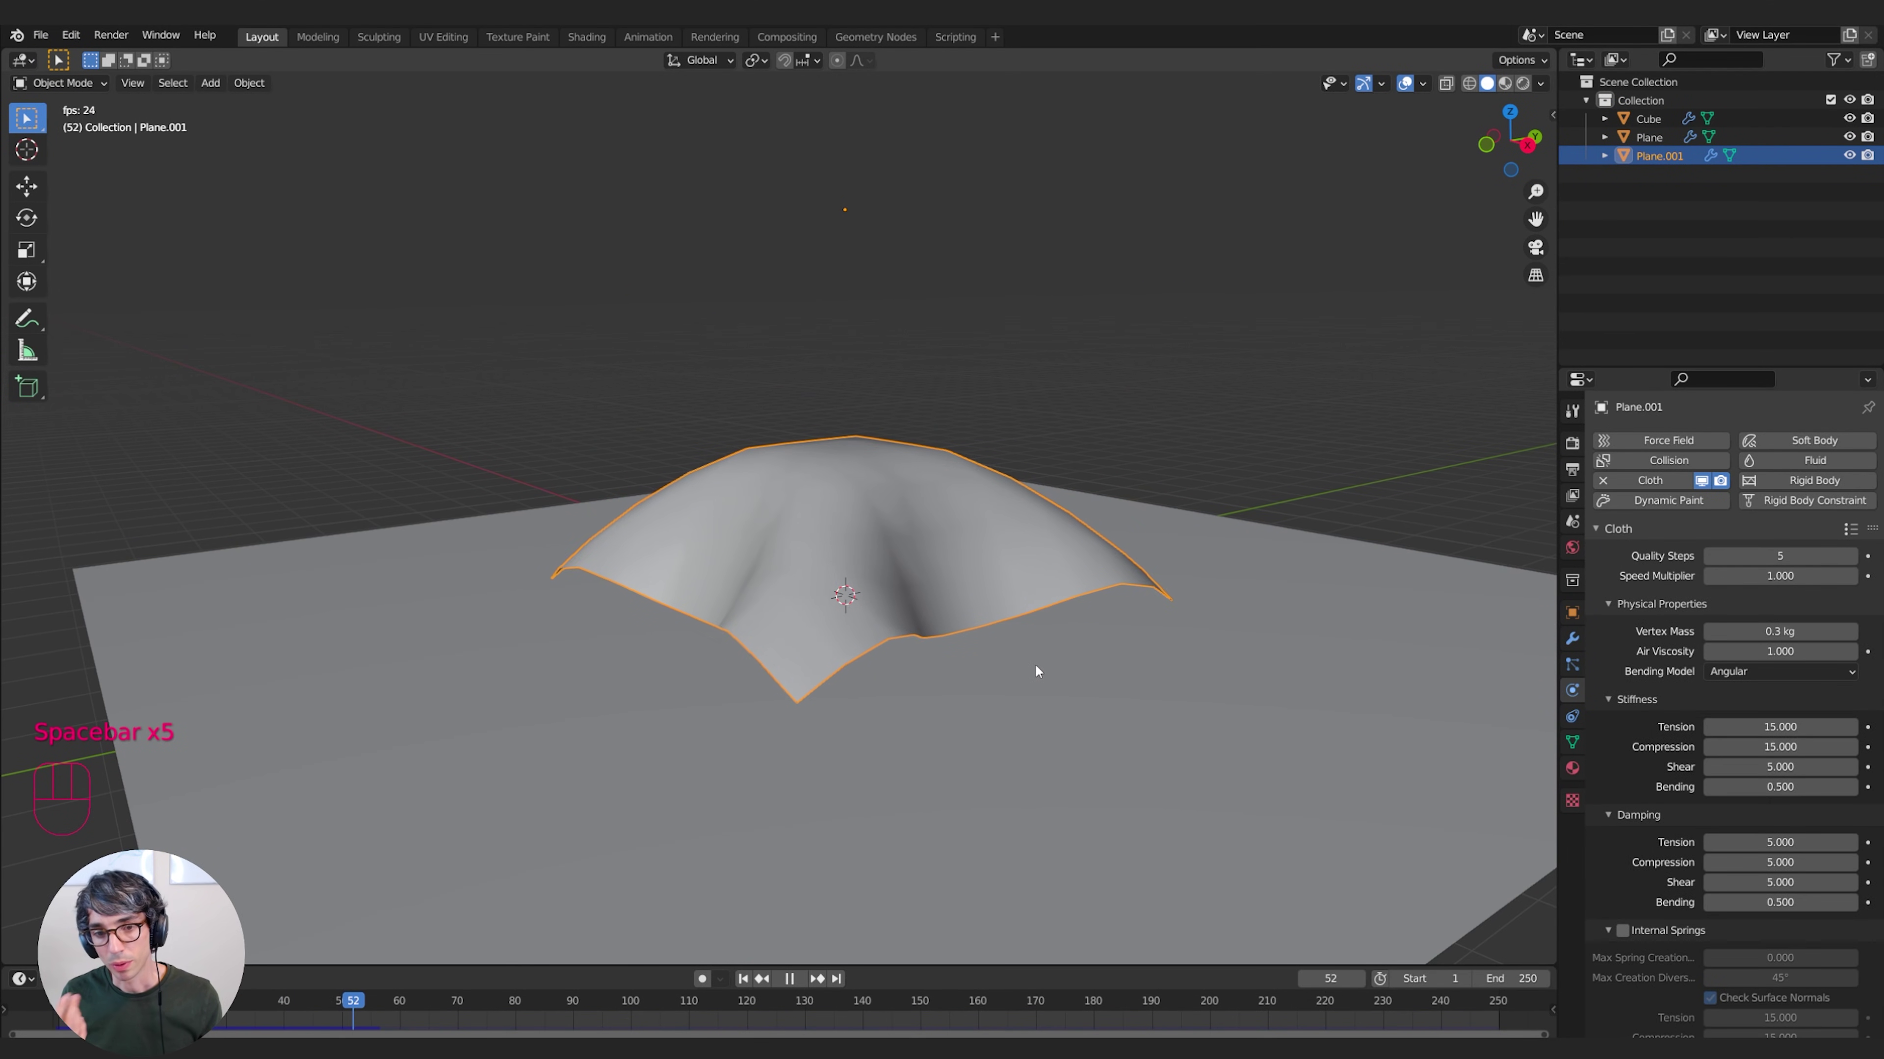
{"action": "key", "text": "space"}
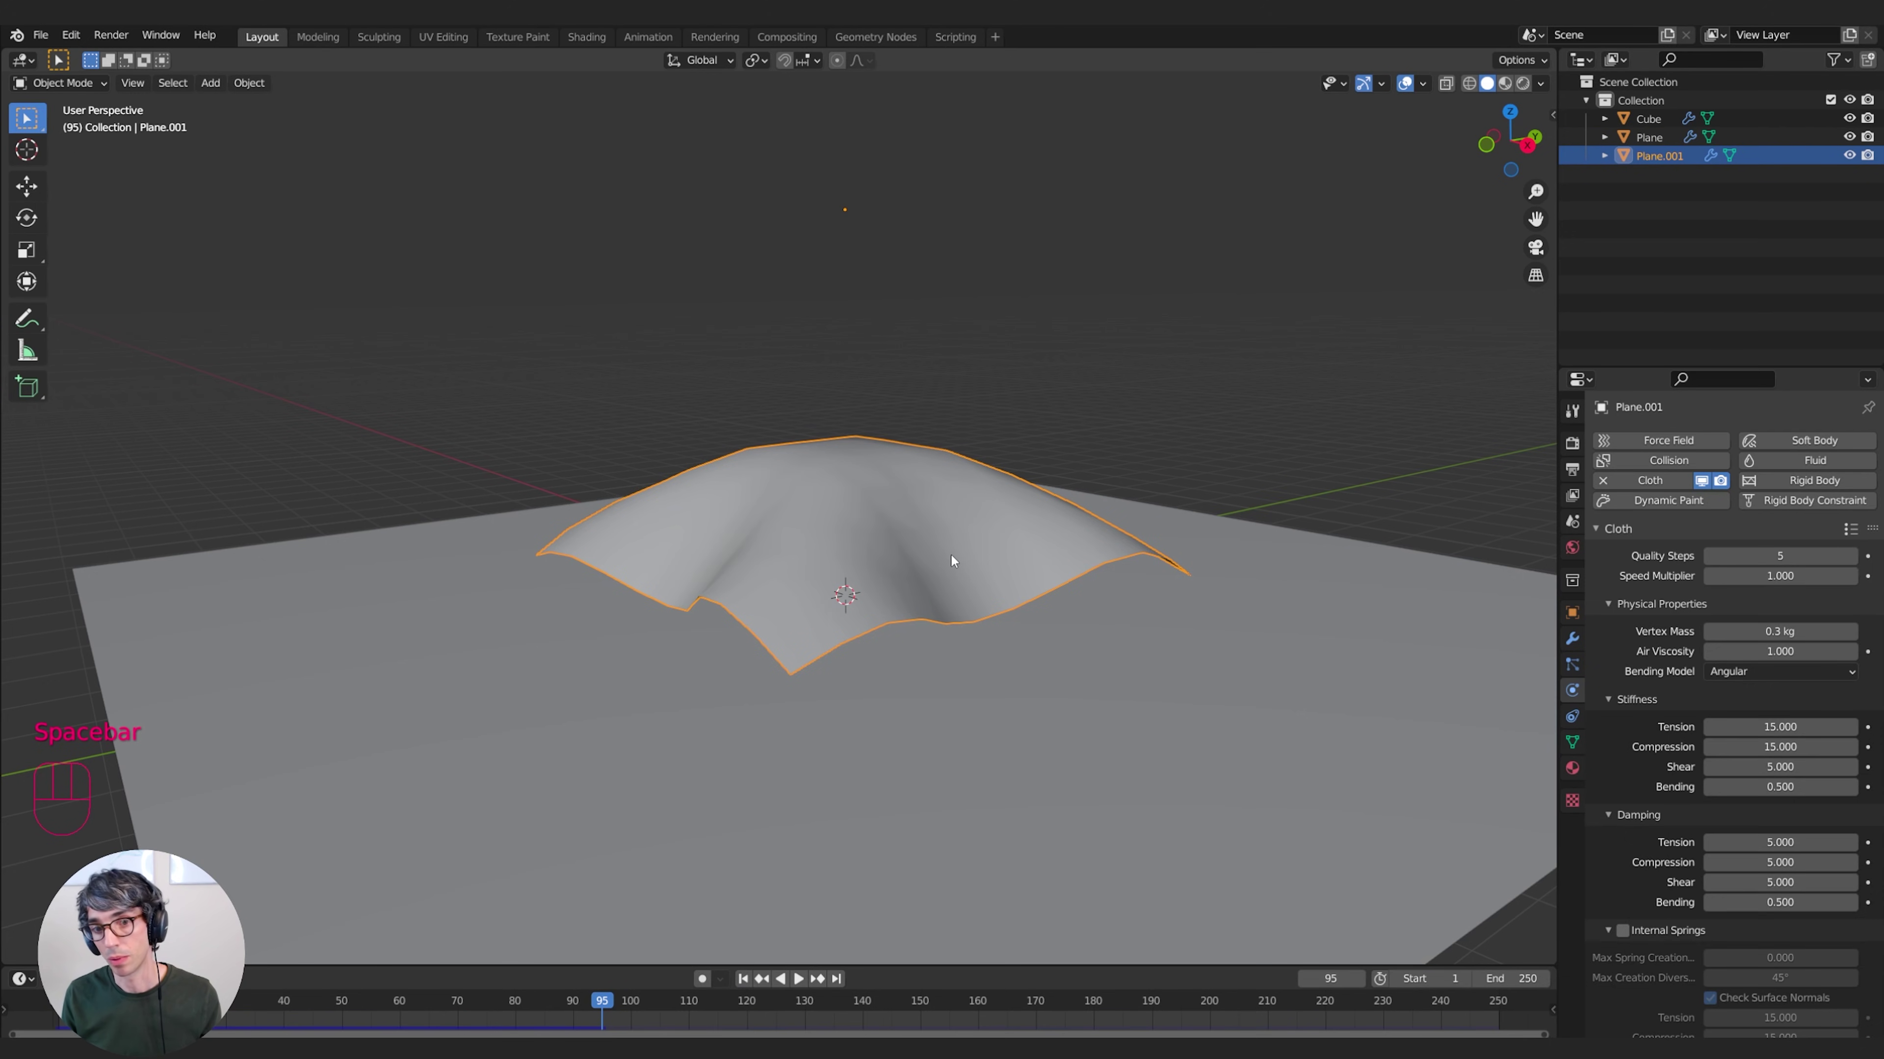
Inspect the cloth plane's mesh in Edit Mode, and replay the simulation from the first frame
{"action": "key", "text": "Tab"}
{"action": "mouse_move", "coordinate": [975, 550]}
{"action": "middle_mouse_down"}
{"action": "mouse_move", "coordinate": [950, 558]}
{"action": "mouse_move", "coordinate": [986, 552]}
{"action": "mouse_move", "coordinate": [958, 582]}
{"action": "middle_mouse_up"}
{"action": "key", "text": "Tab"}
{"action": "key", "text": "space"}
{"action": "key", "text": "space"}
{"action": "left_click", "coordinate": [742, 979]}
{"action": "key", "text": "space"}
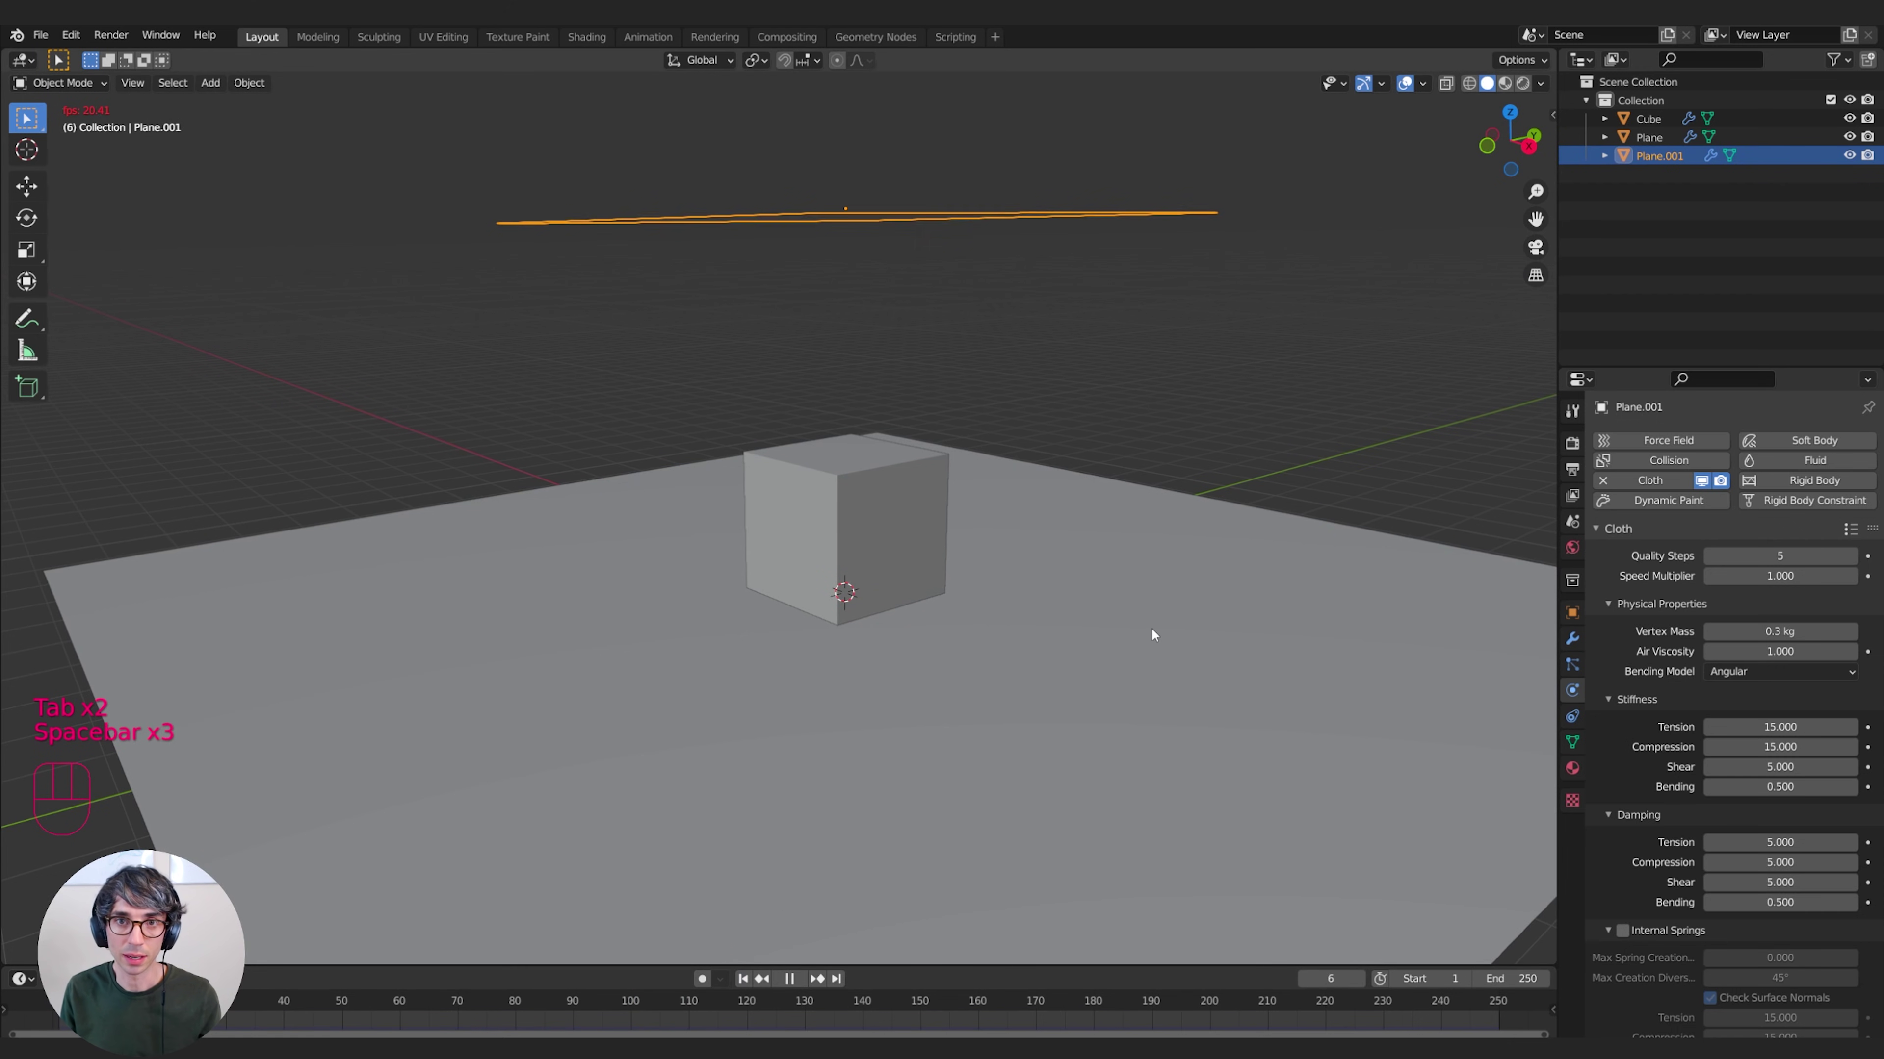
{"action": "key", "text": "space"}
Add a Subdivision Surface modifier with 2 viewport levels above the plane's Cloth modifier, and play the simulation from the first frame
{"action": "left_click", "coordinate": [1571, 638]}
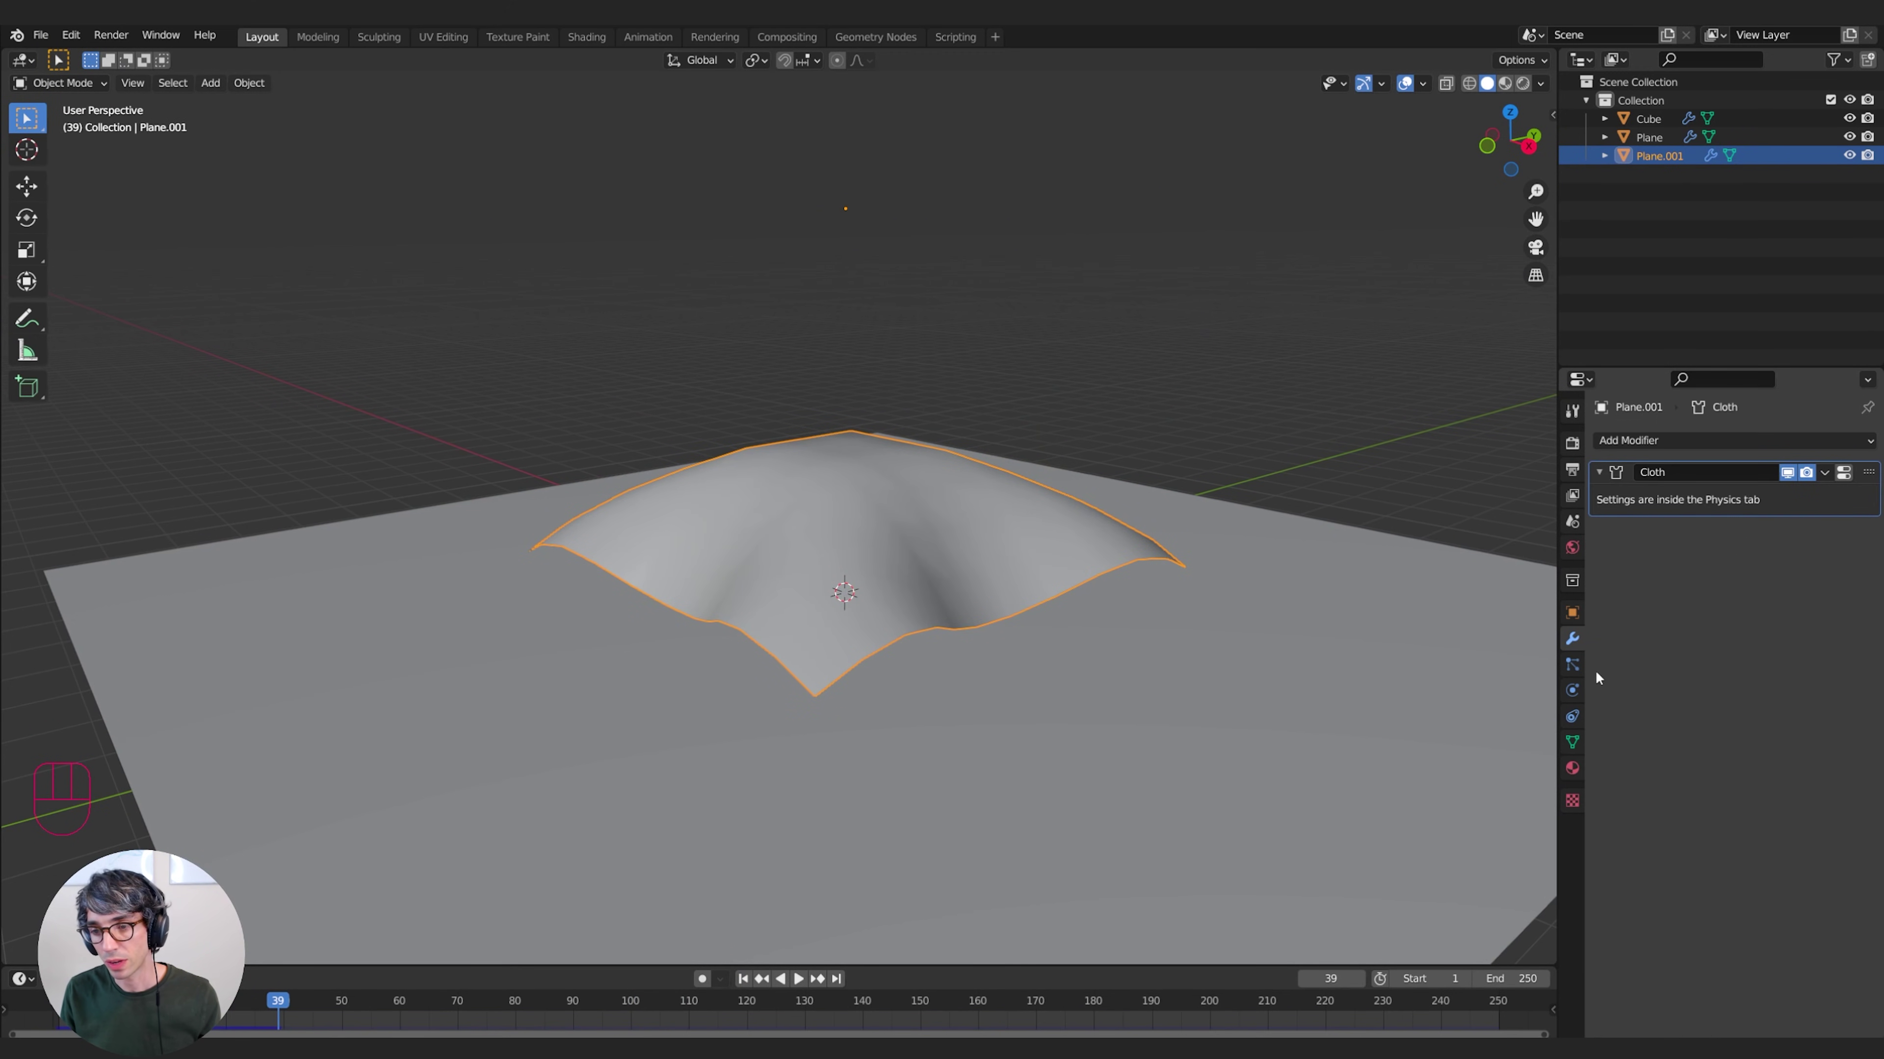
{"action": "left_click", "coordinate": [1642, 446]}
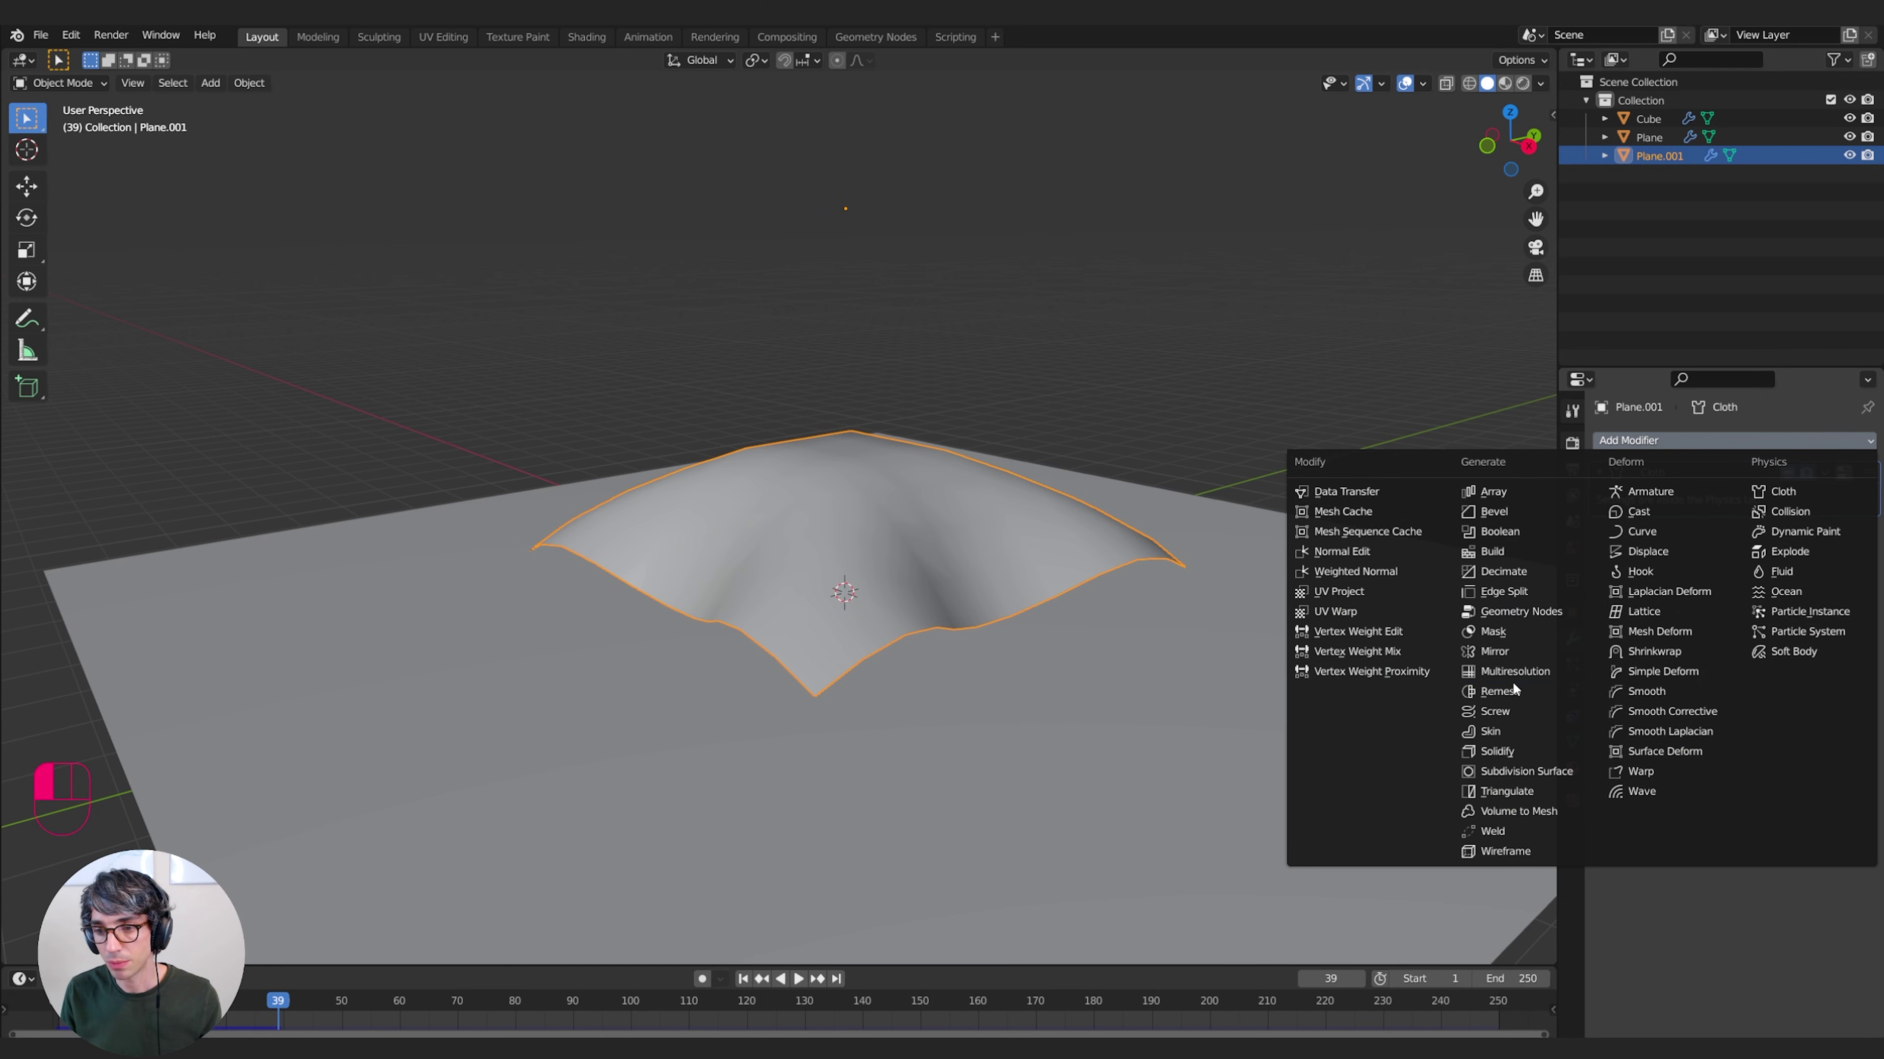
{"action": "left_click", "coordinate": [1517, 773]}
{"action": "left_click_drag", "start_coordinate": [1868, 532], "coordinate": [1872, 464]}
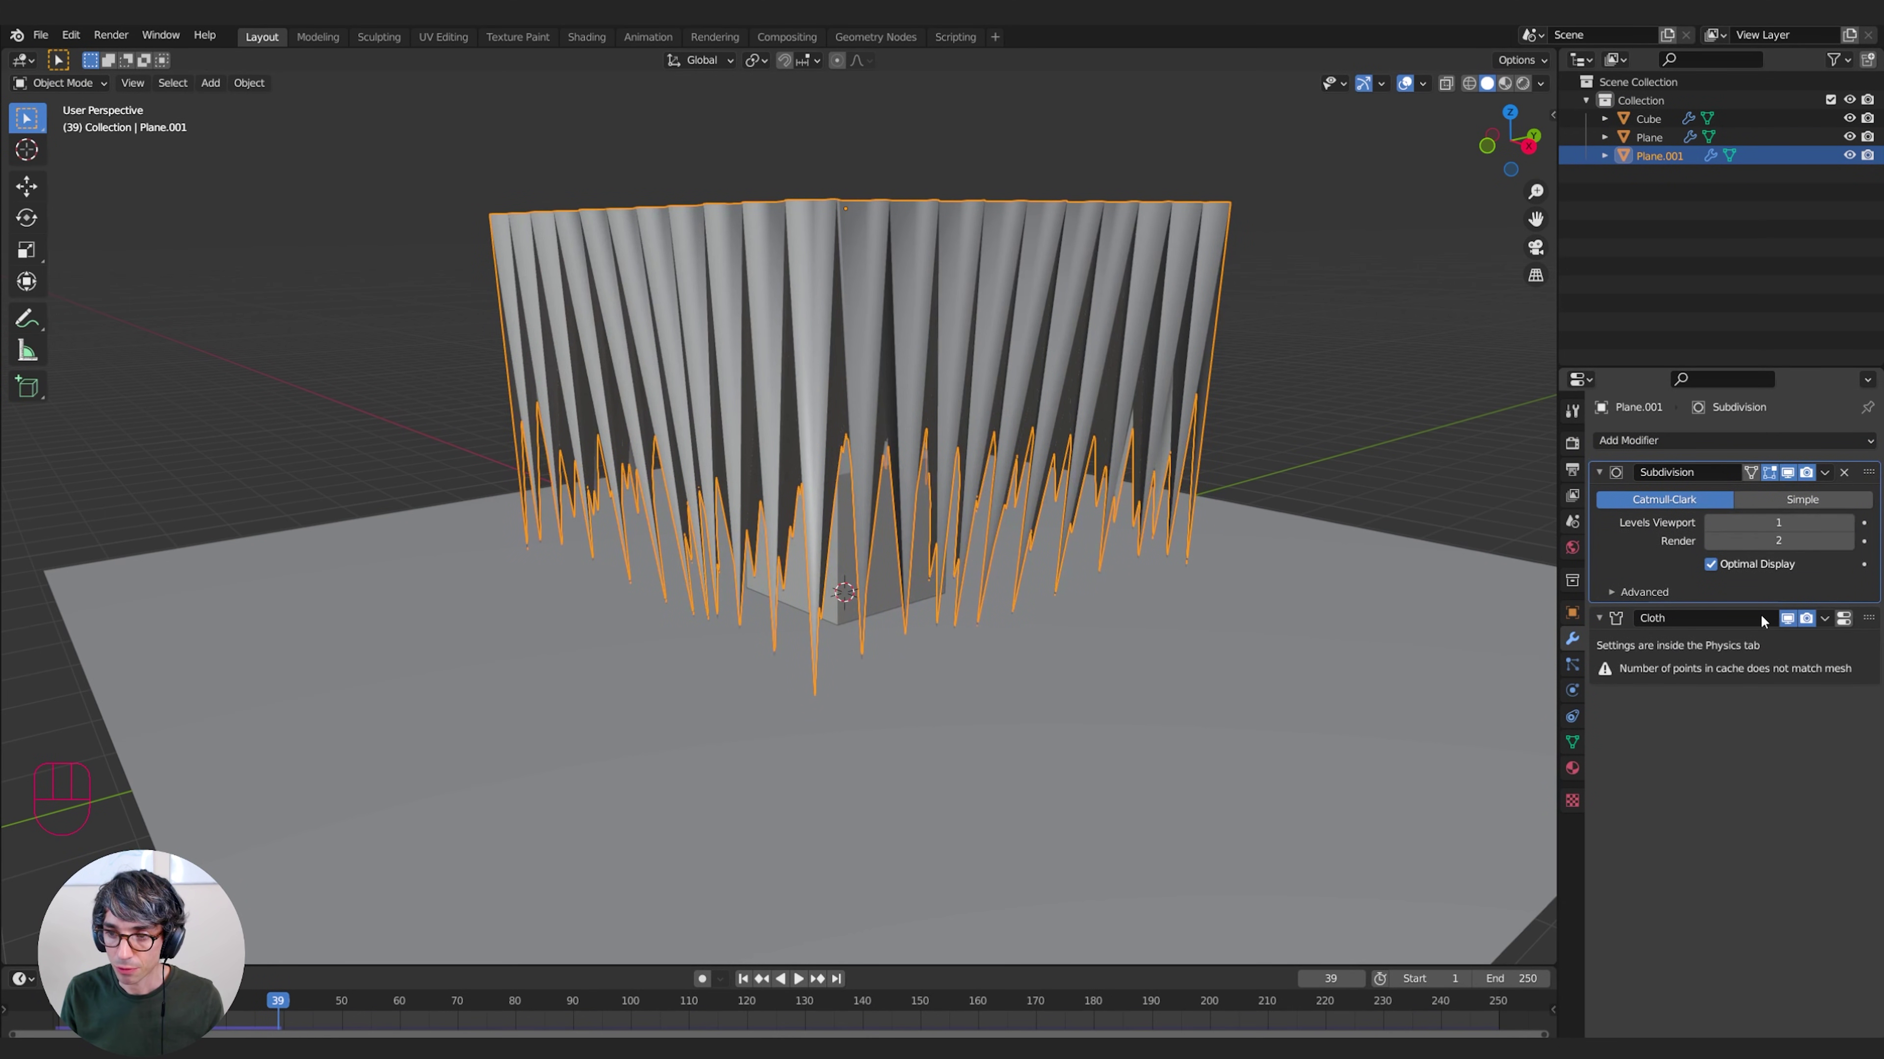
{"action": "key", "text": "shift+Left"}
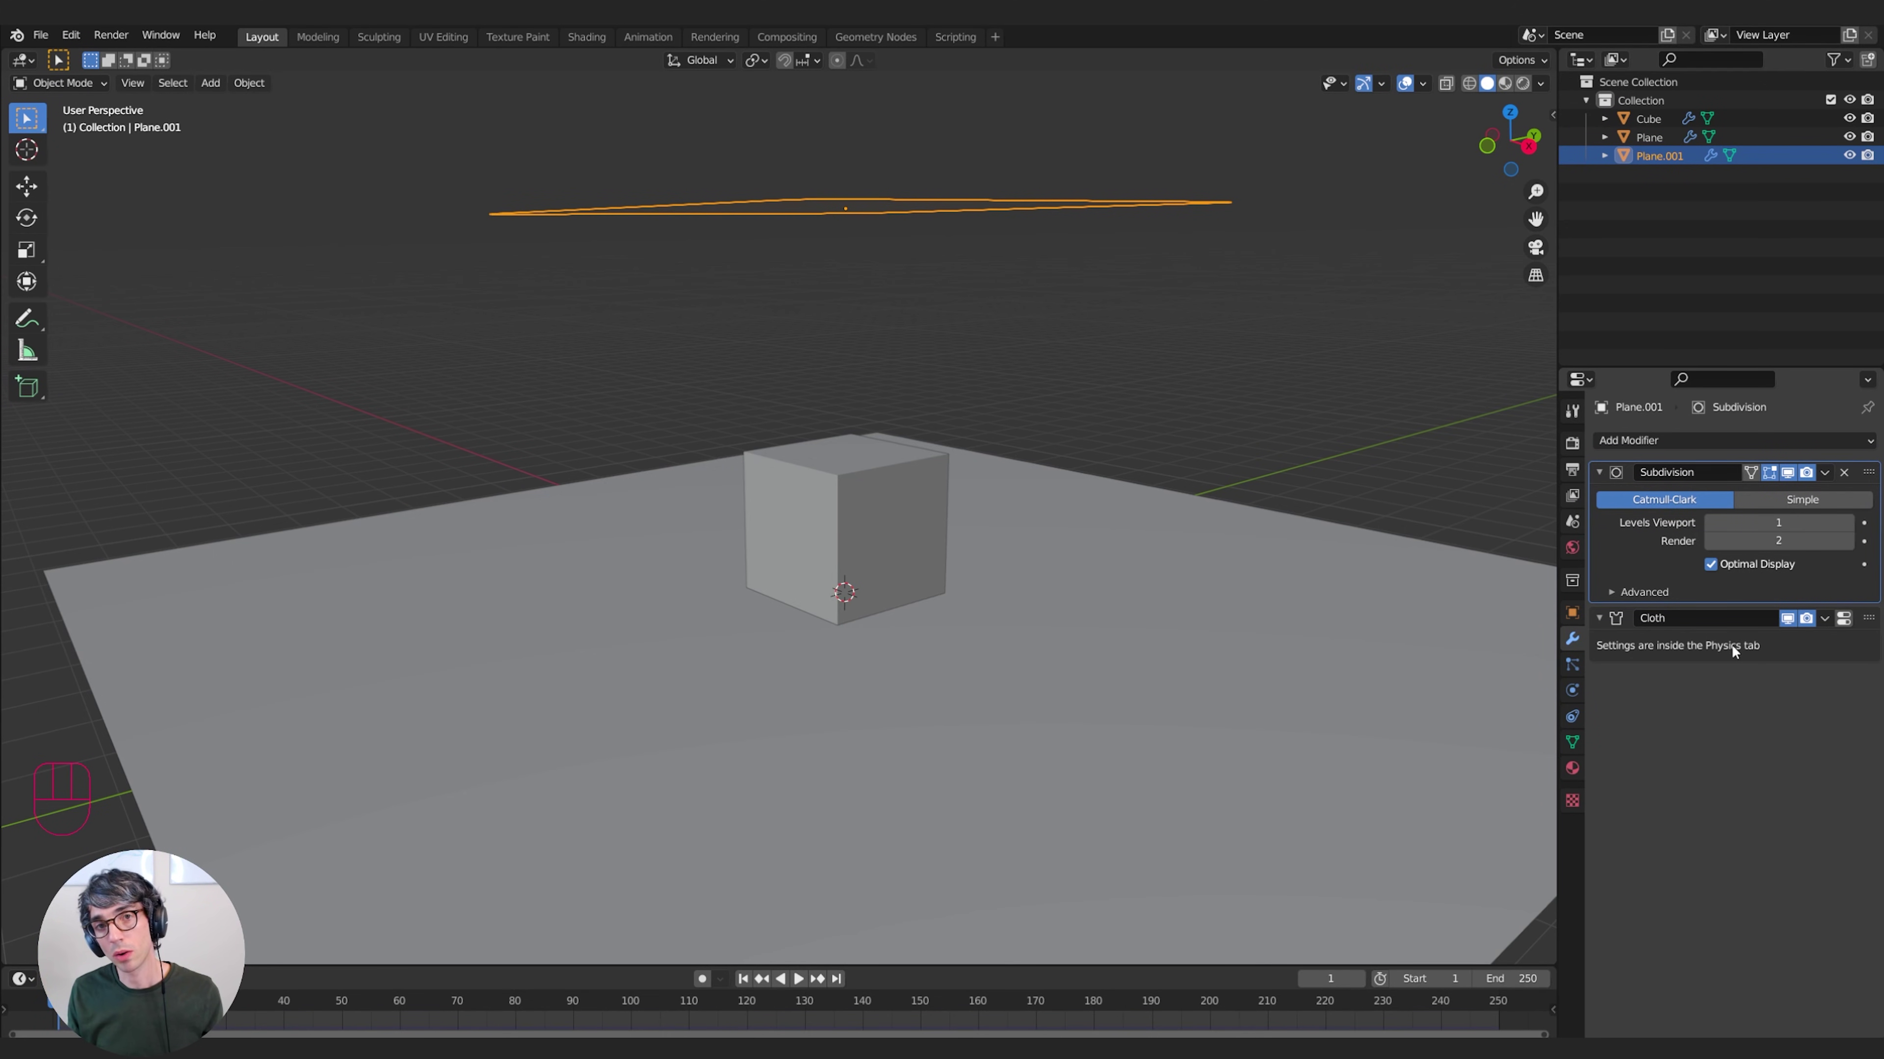
{"action": "left_click", "coordinate": [1847, 523]}
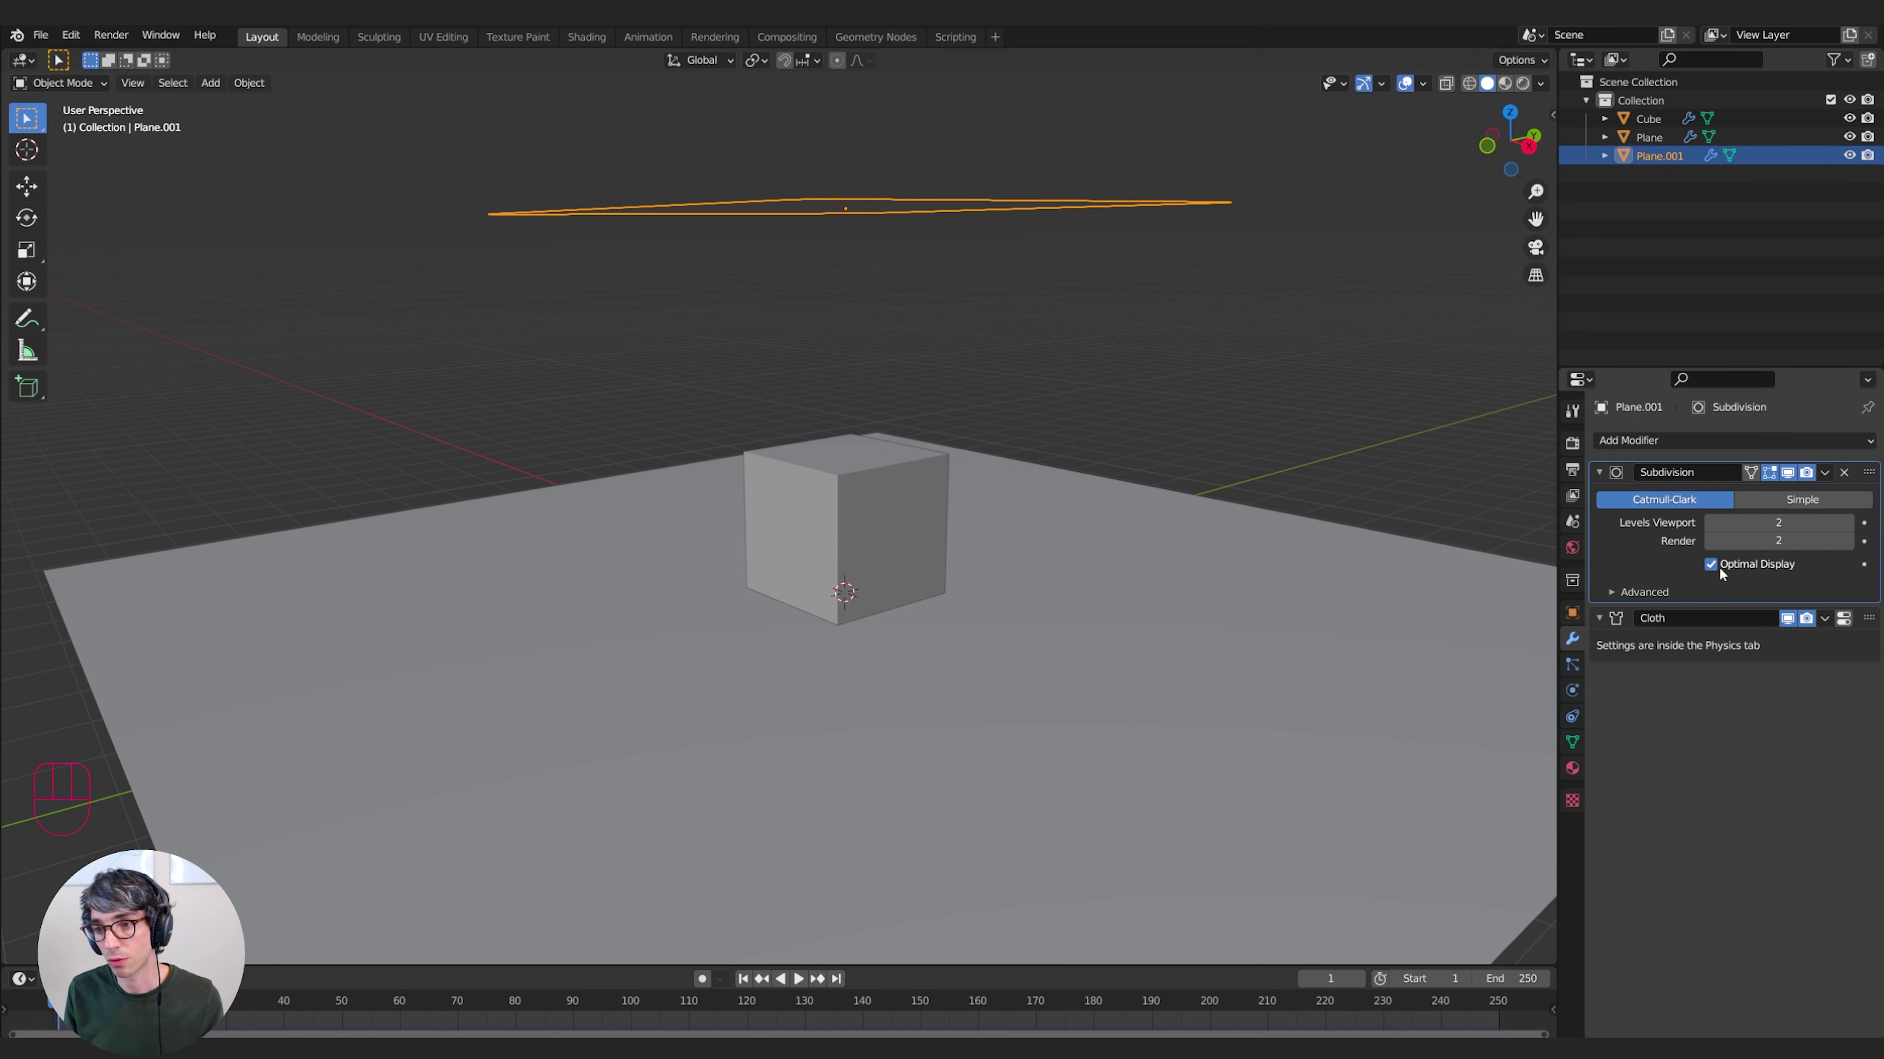
{"action": "key", "text": "space"}
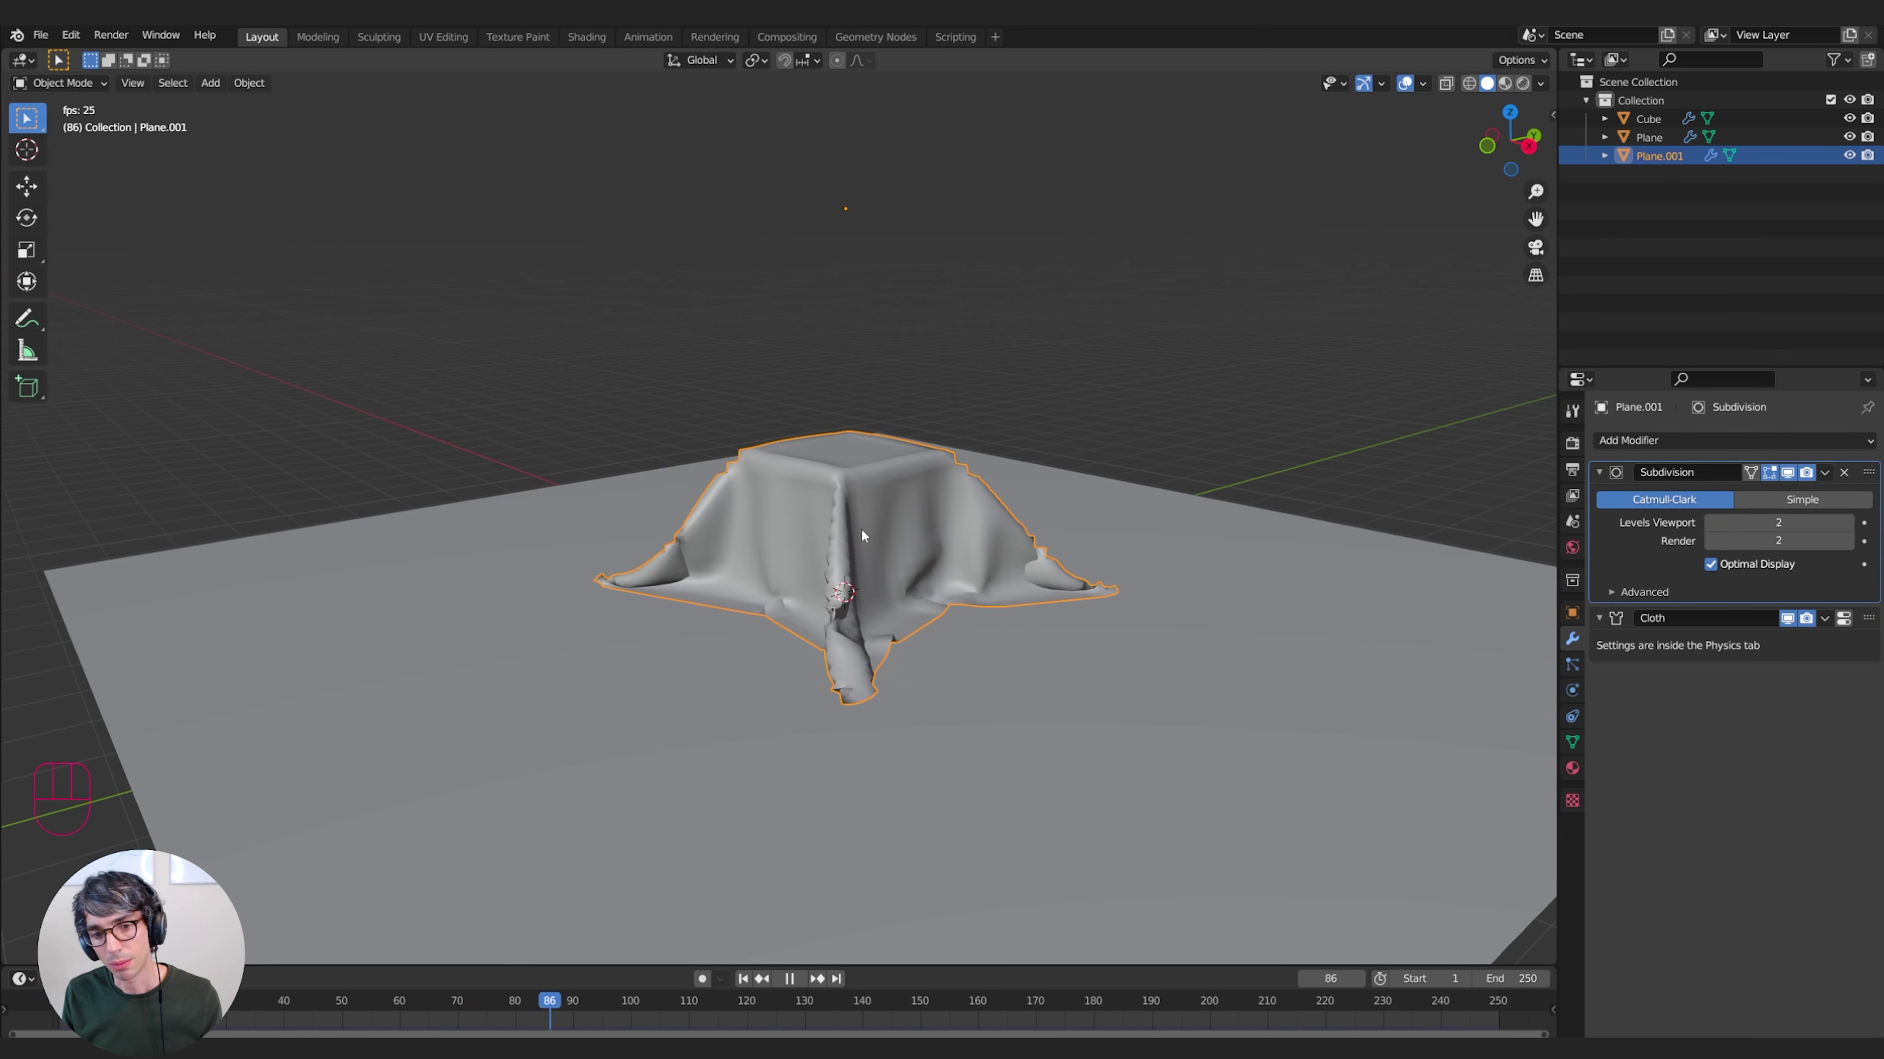
{"action": "key", "text": "space"}
Add a second Subdivision Surface modifier after the plane's Cloth modifier, and replay the simulation from the first frame
{"action": "left_click", "coordinate": [1658, 440]}
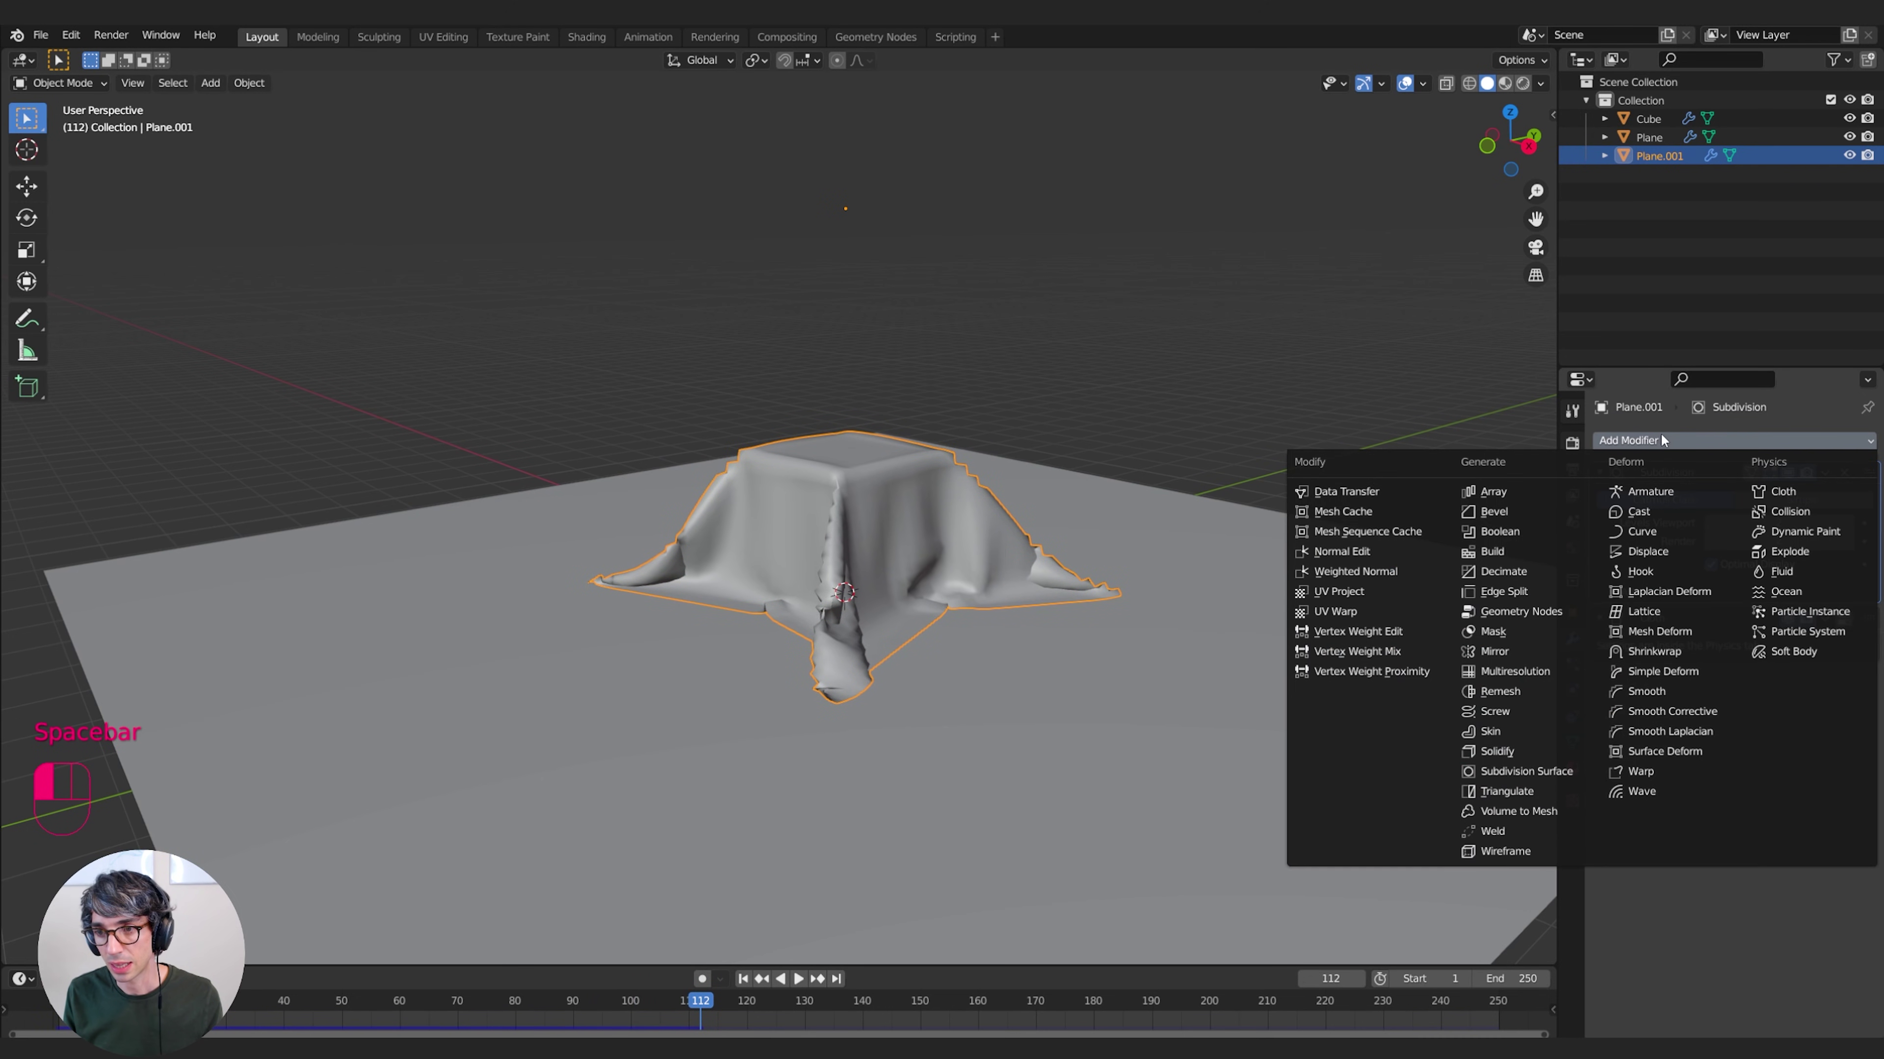
{"action": "left_click", "coordinate": [1541, 773]}
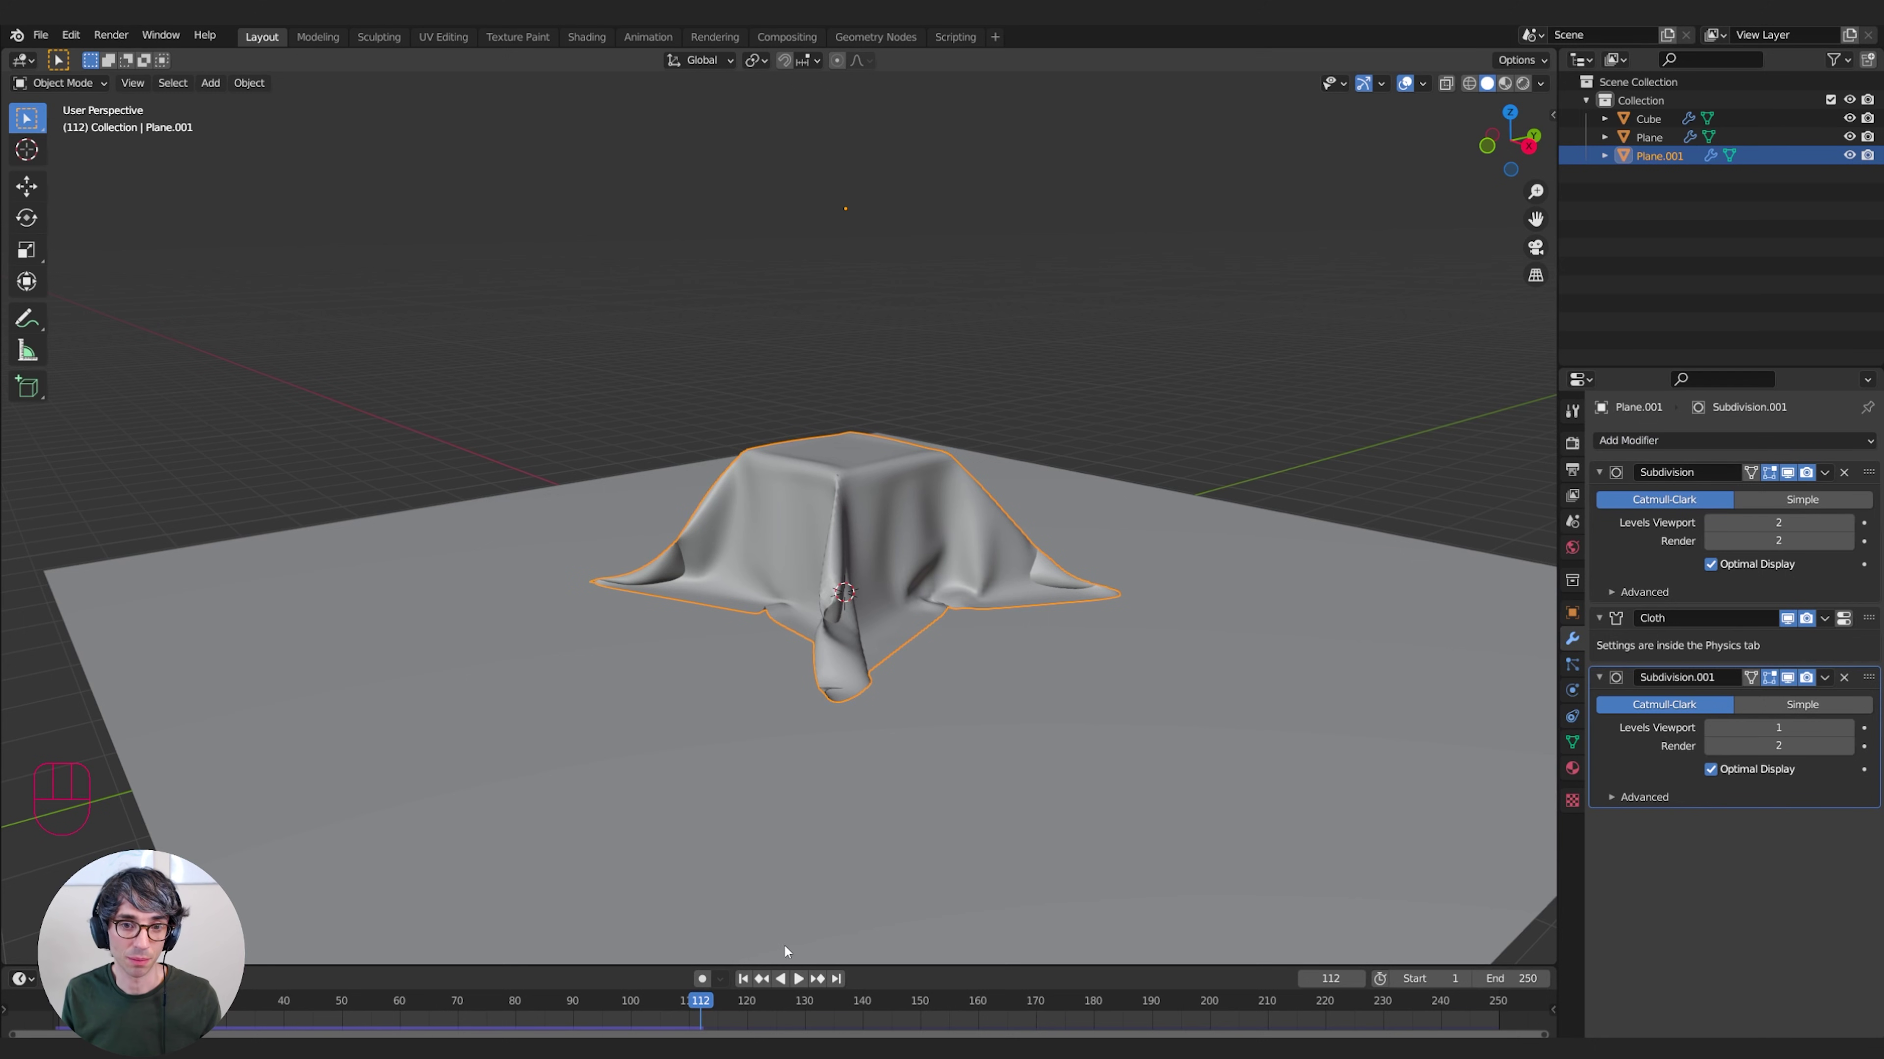
{"action": "left_click", "coordinate": [742, 978]}
{"action": "key", "text": "space"}
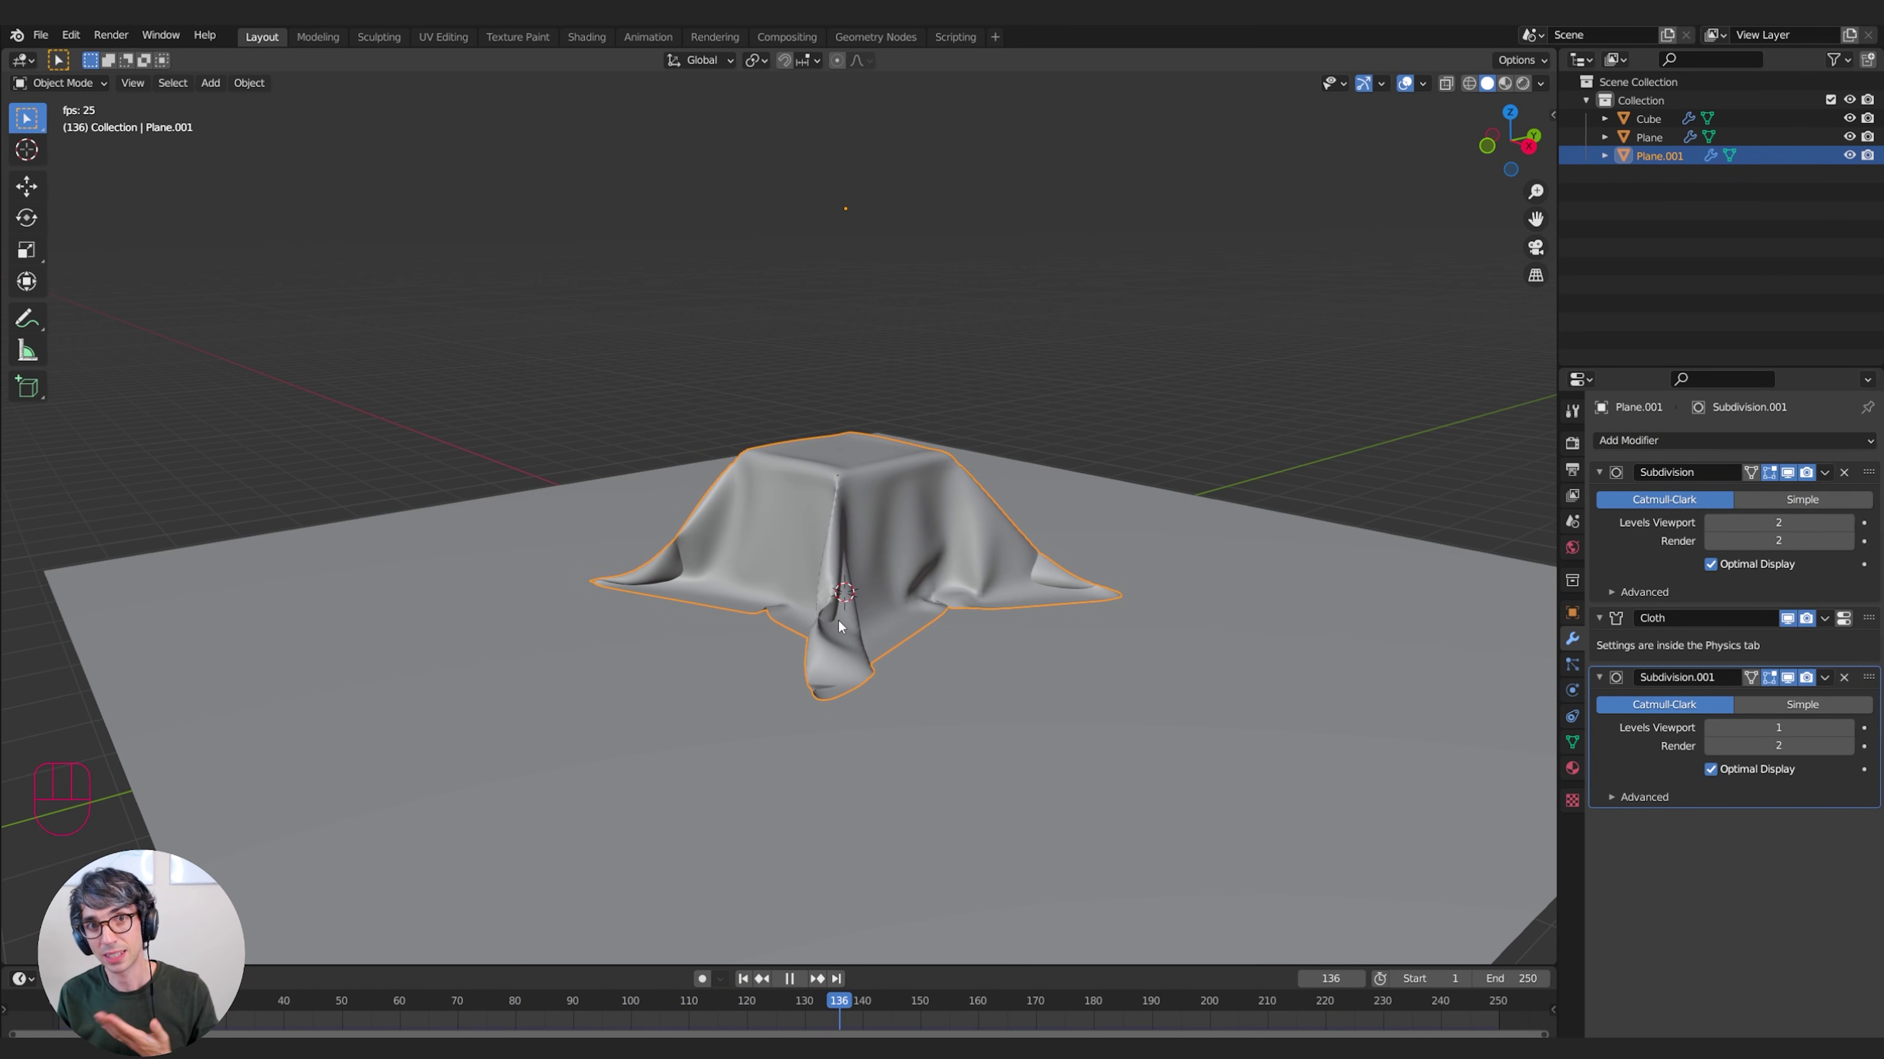
{"action": "key", "text": "space"}
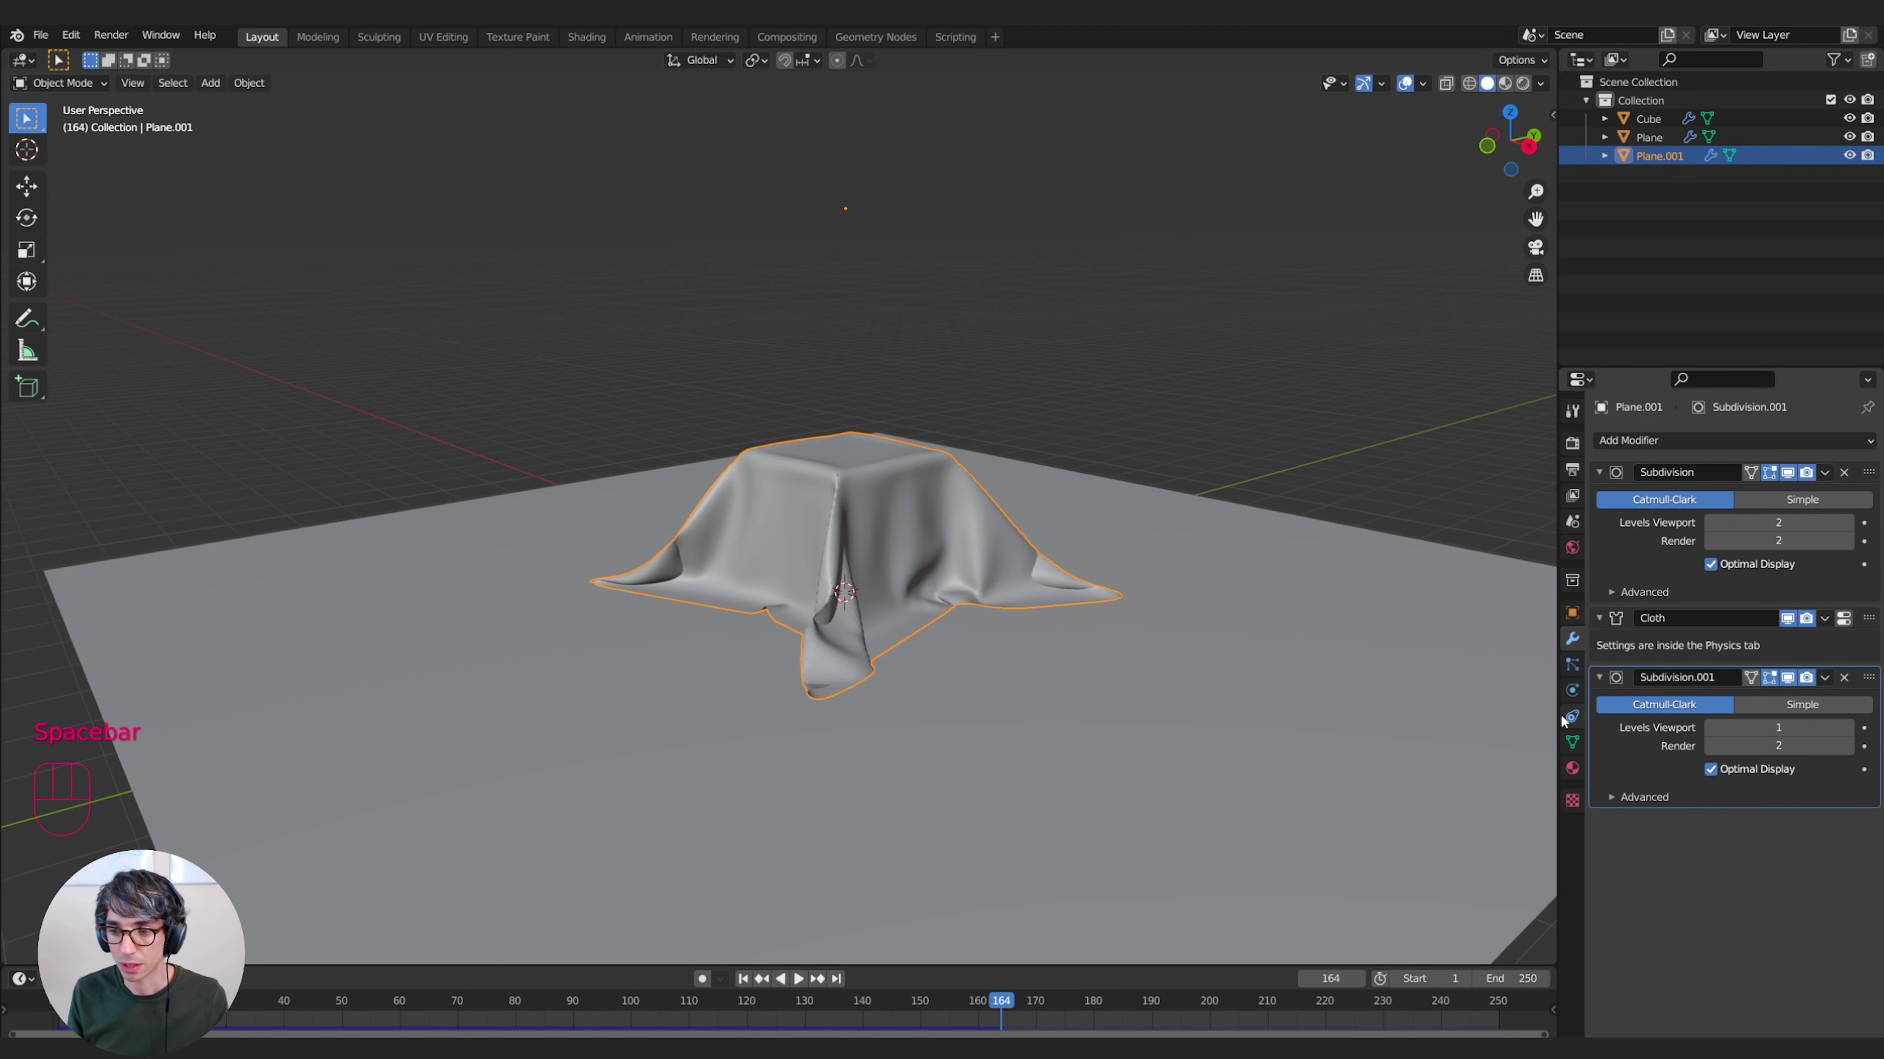
Enable Self Collisions in the plane's cloth collision settings, and replay the simulation from the first frame
{"action": "left_click", "coordinate": [1571, 691]}
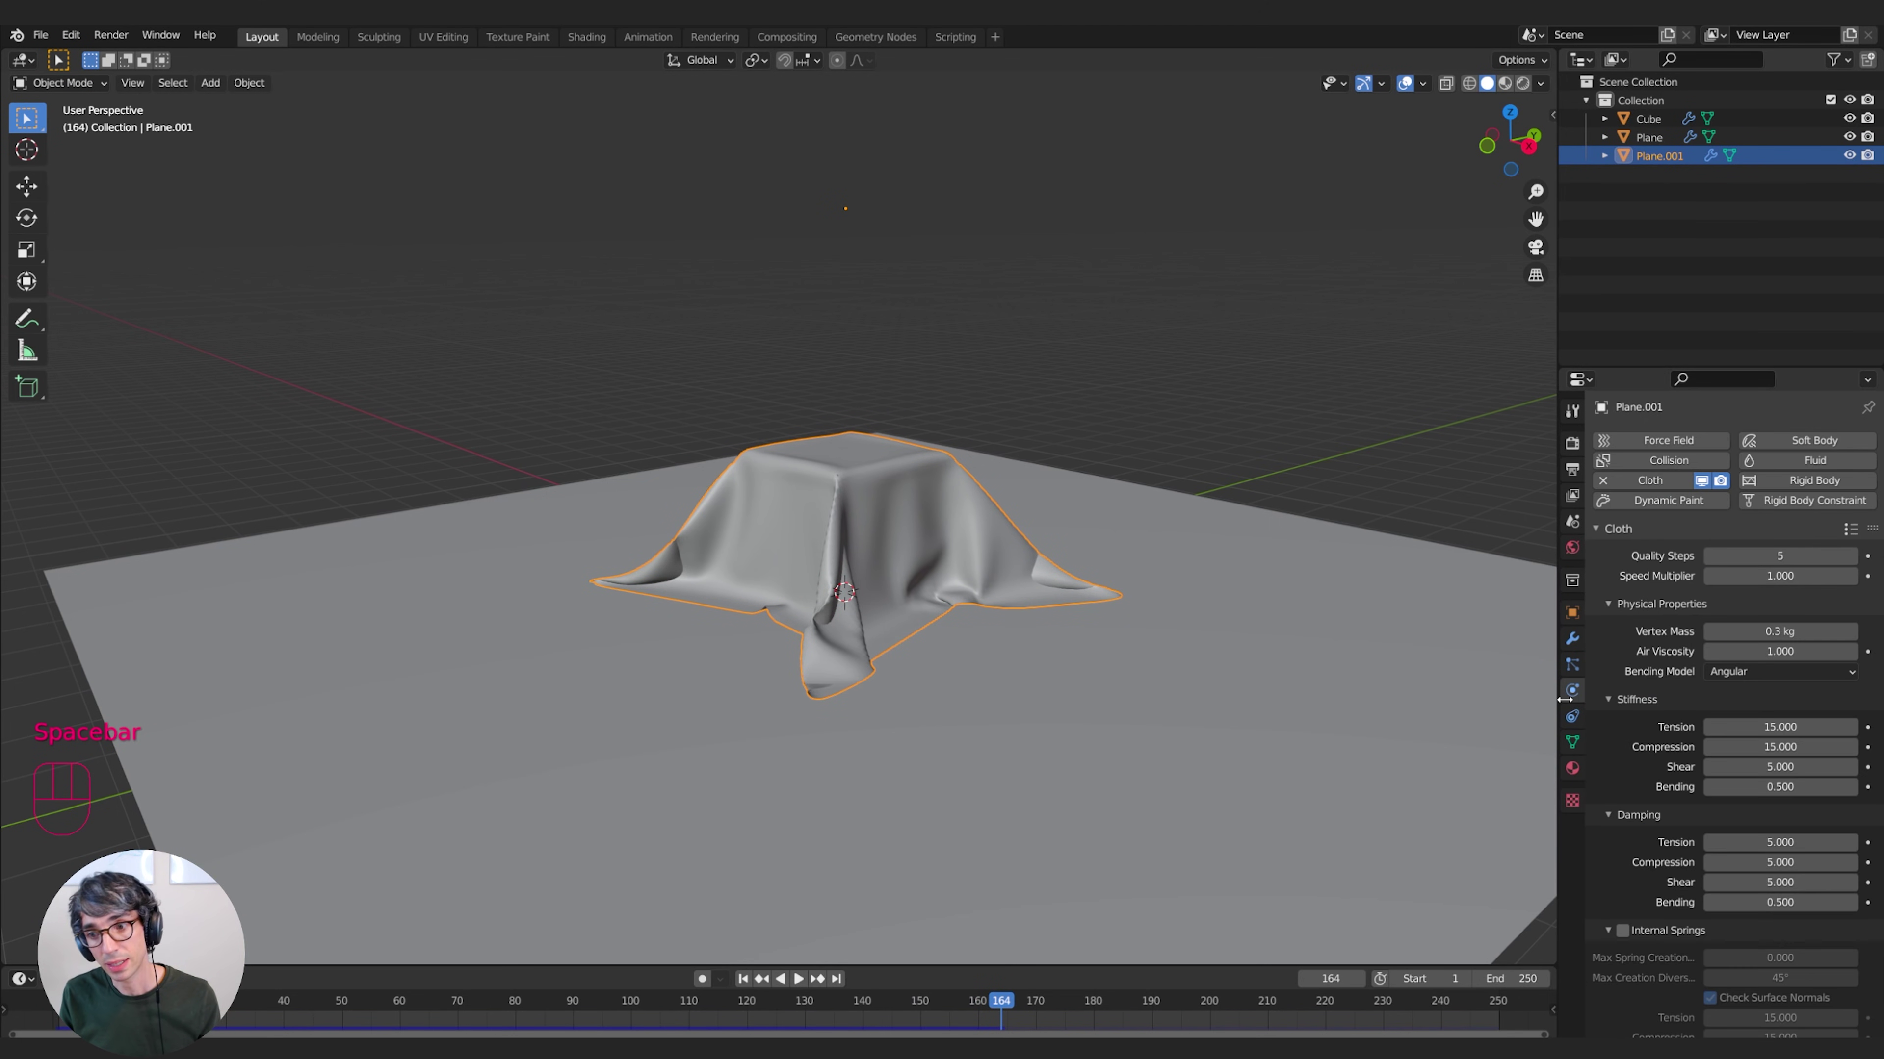
{"action": "scroll", "coordinate": [1631, 797], "scroll_direction": "down", "scroll_amount": 8}
{"action": "scroll", "coordinate": [1627, 788], "scroll_direction": "down", "scroll_amount": 3}
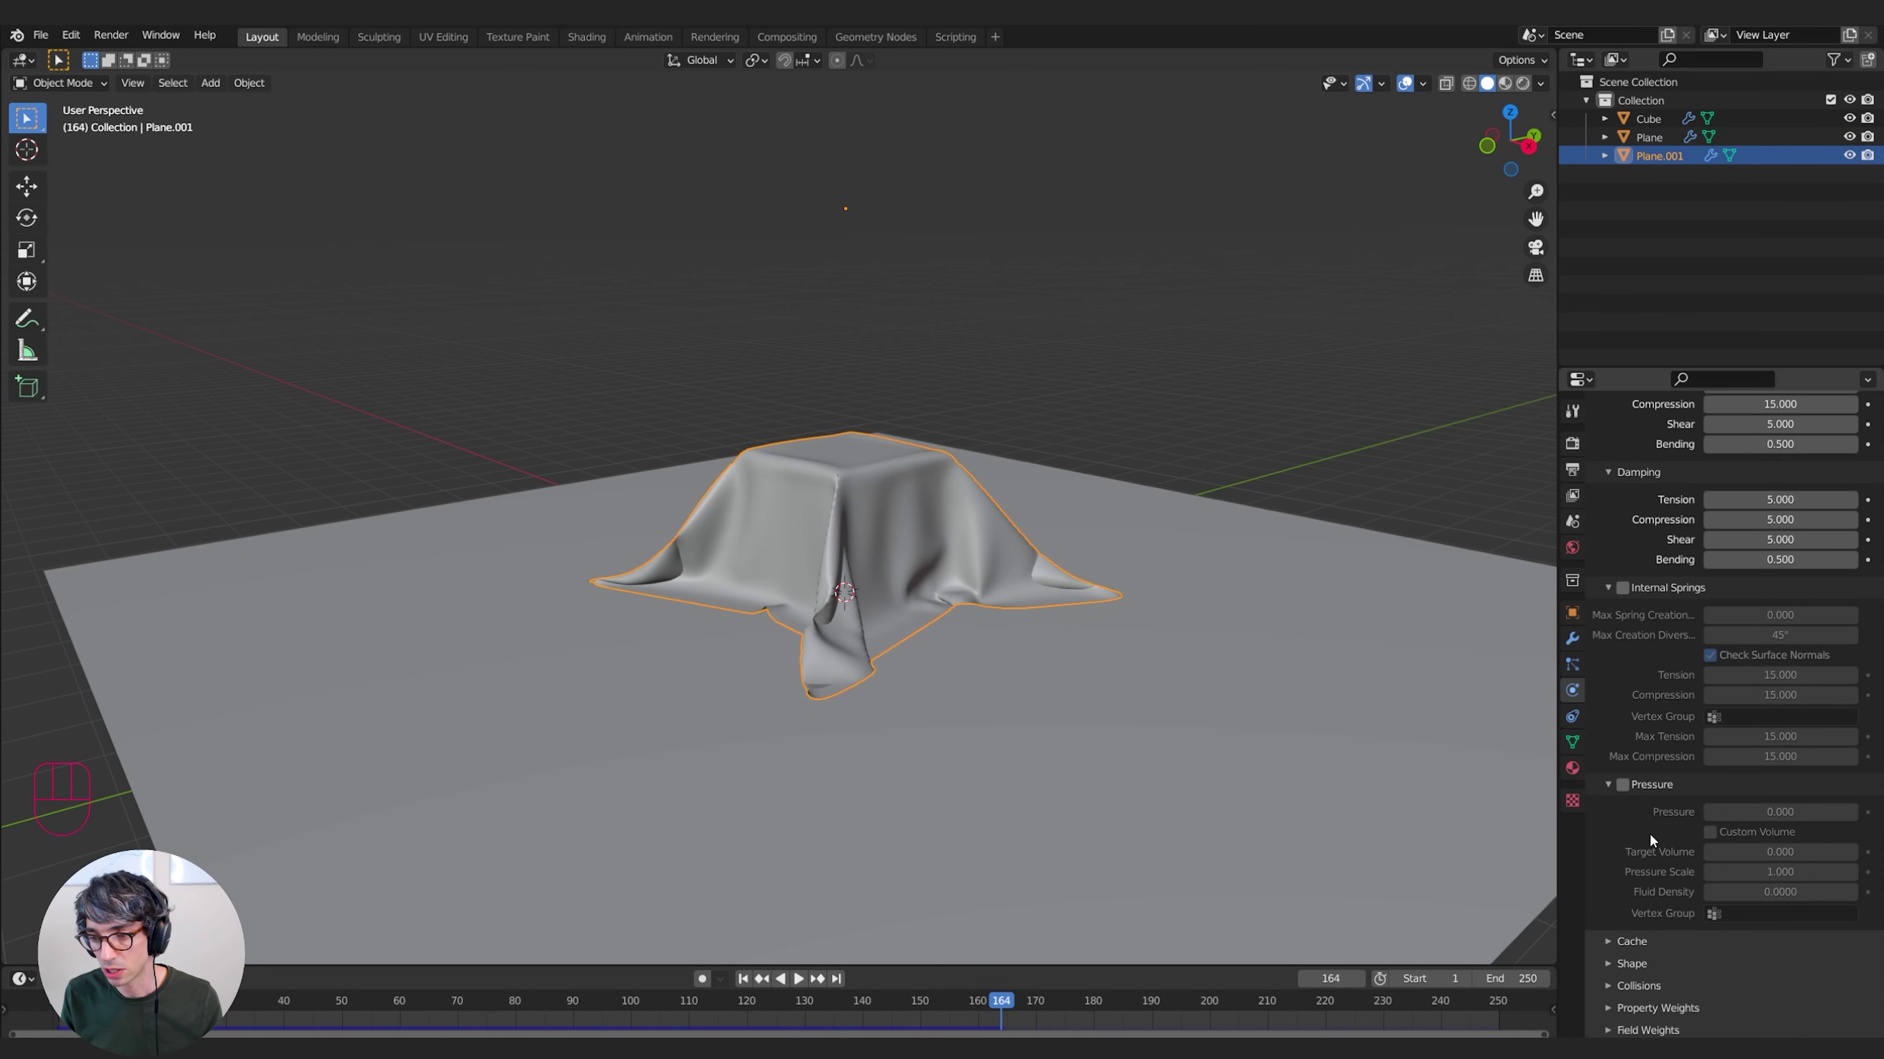
{"action": "left_click", "coordinate": [1631, 987]}
{"action": "scroll", "coordinate": [1638, 909], "scroll_direction": "down", "scroll_amount": 5}
{"action": "scroll", "coordinate": [1645, 901], "scroll_direction": "down", "scroll_amount": 4}
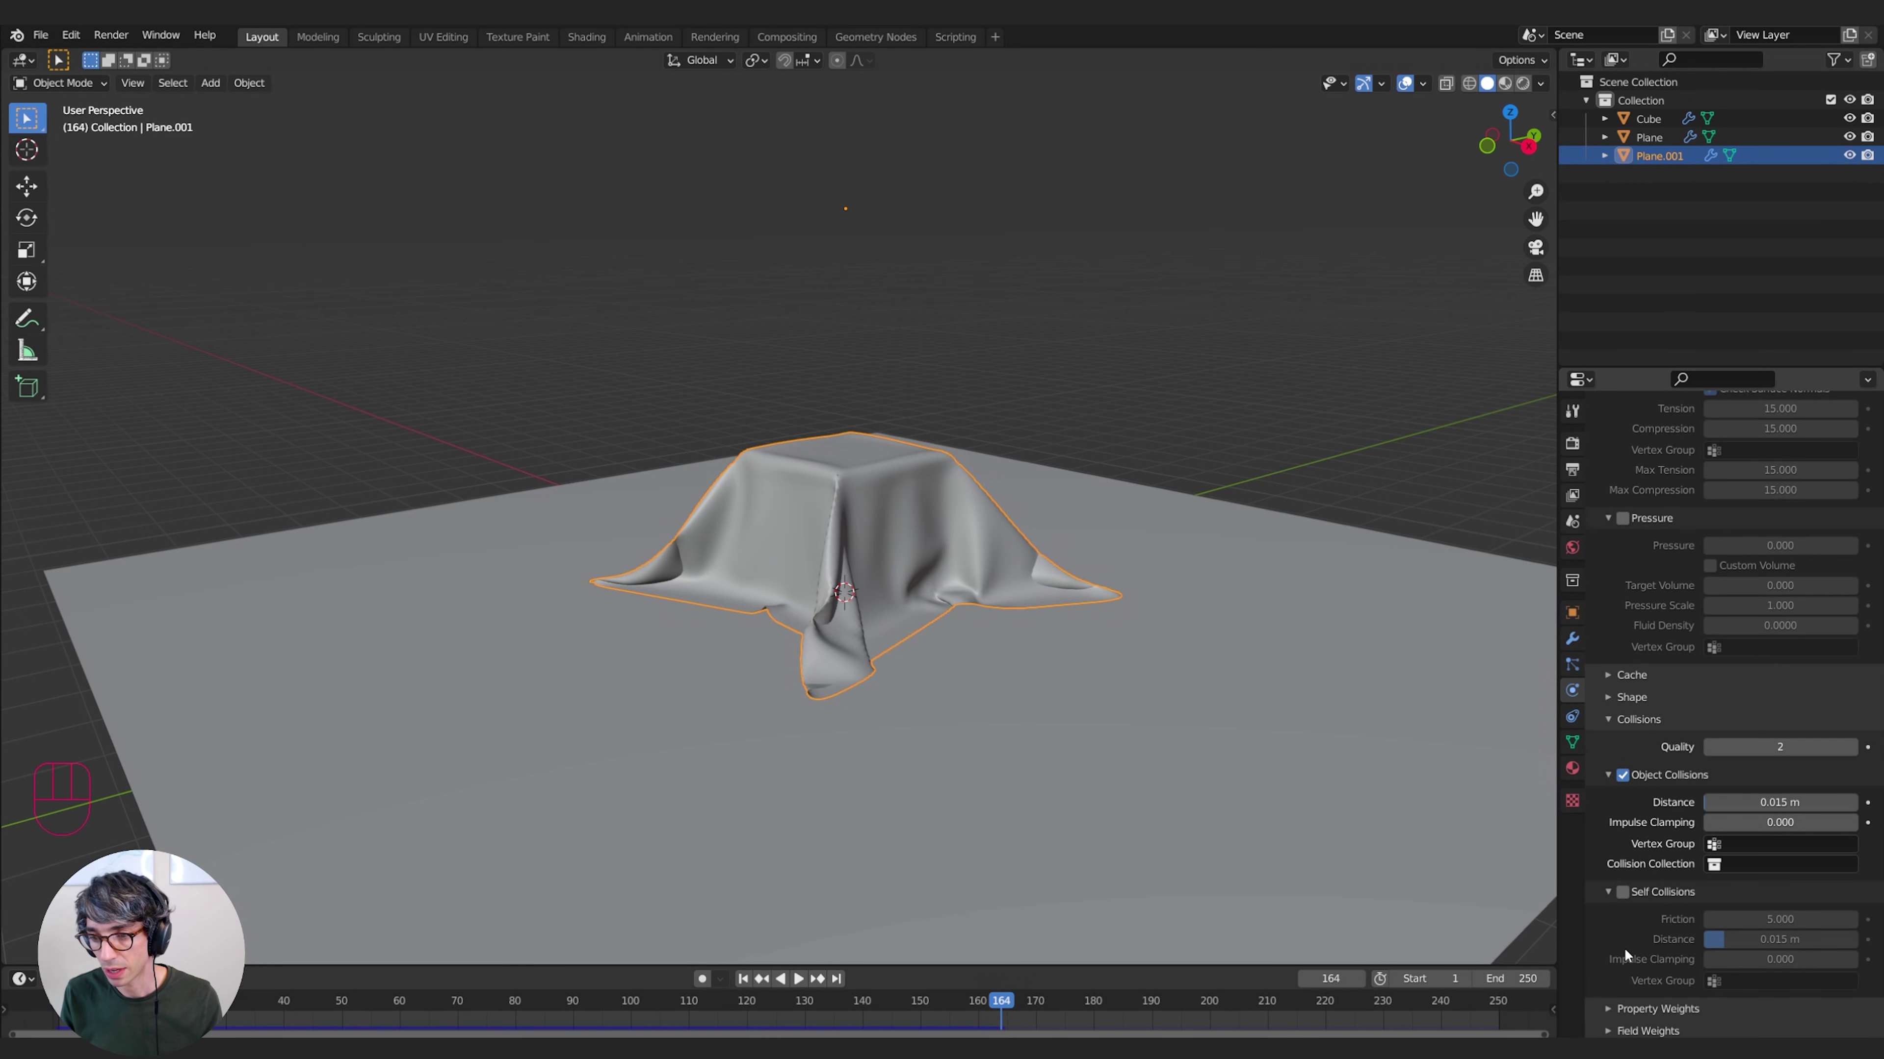
{"action": "left_click", "coordinate": [1623, 891]}
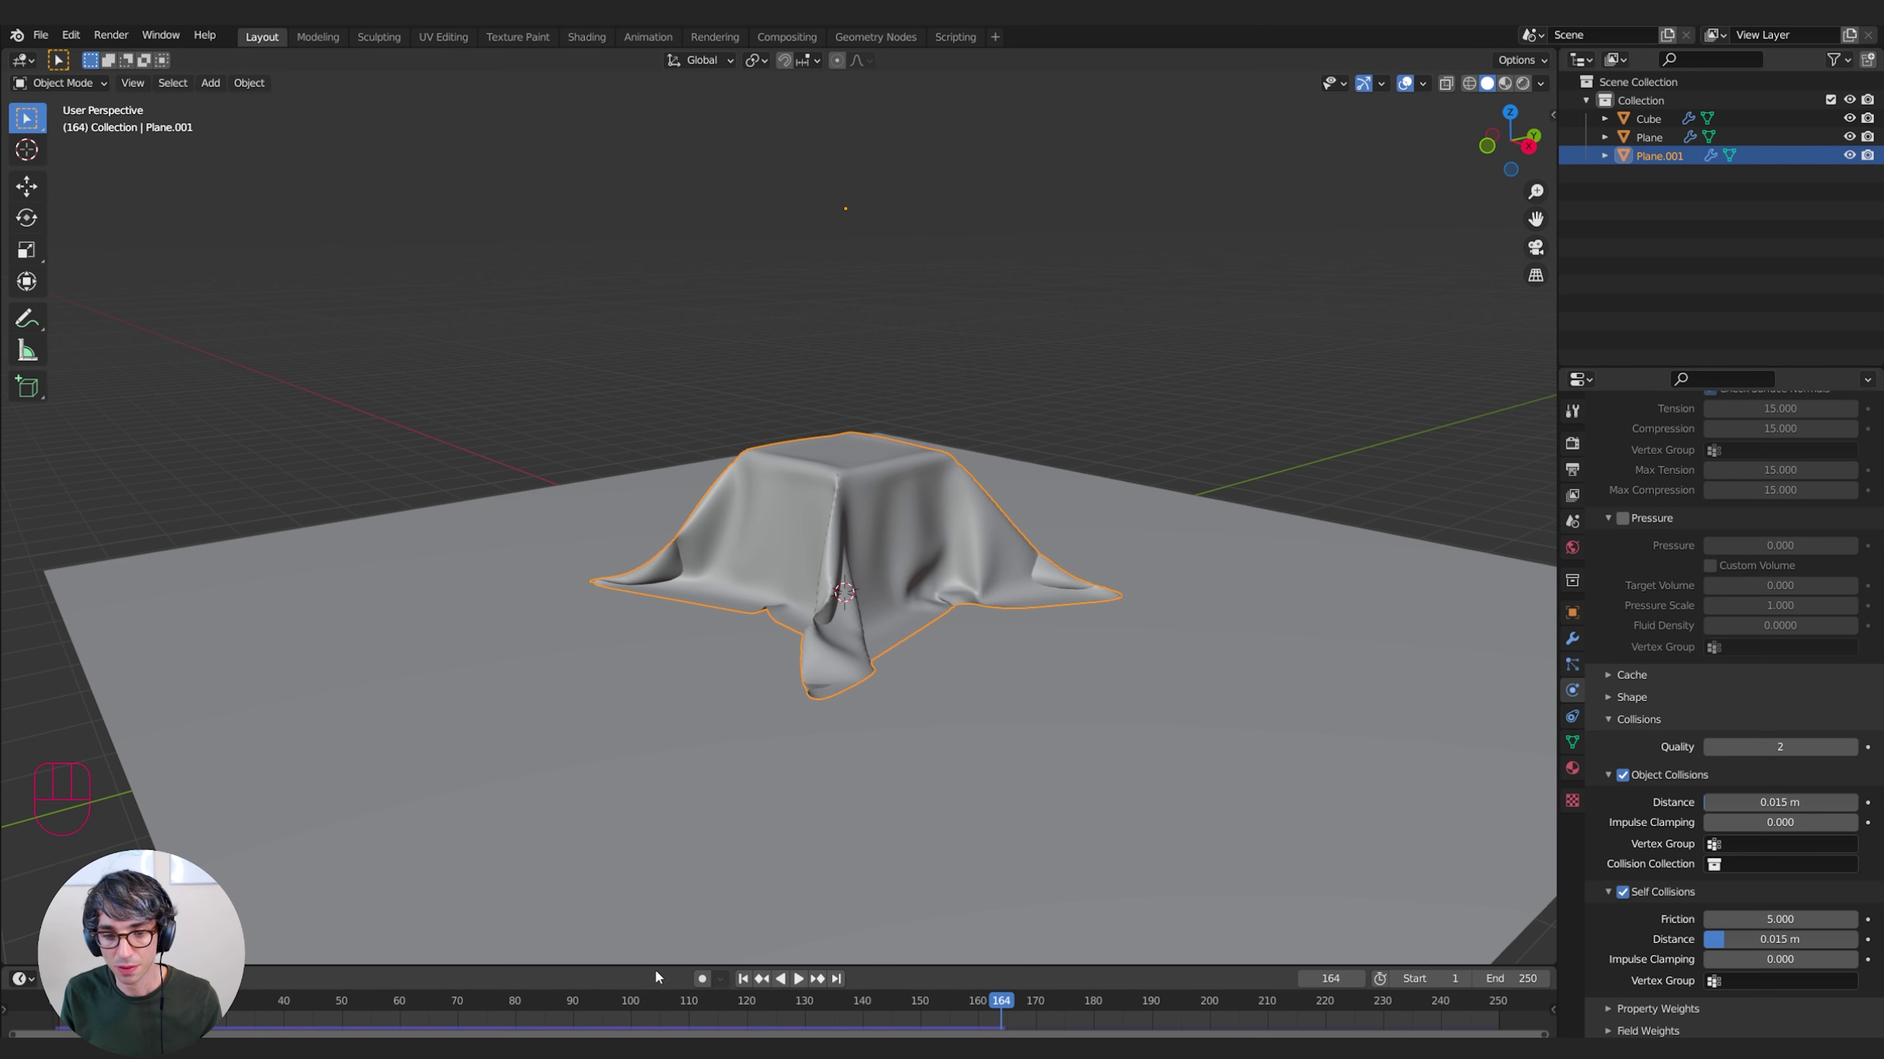
{"action": "left_click", "coordinate": [741, 979]}
{"action": "key", "text": "space"}
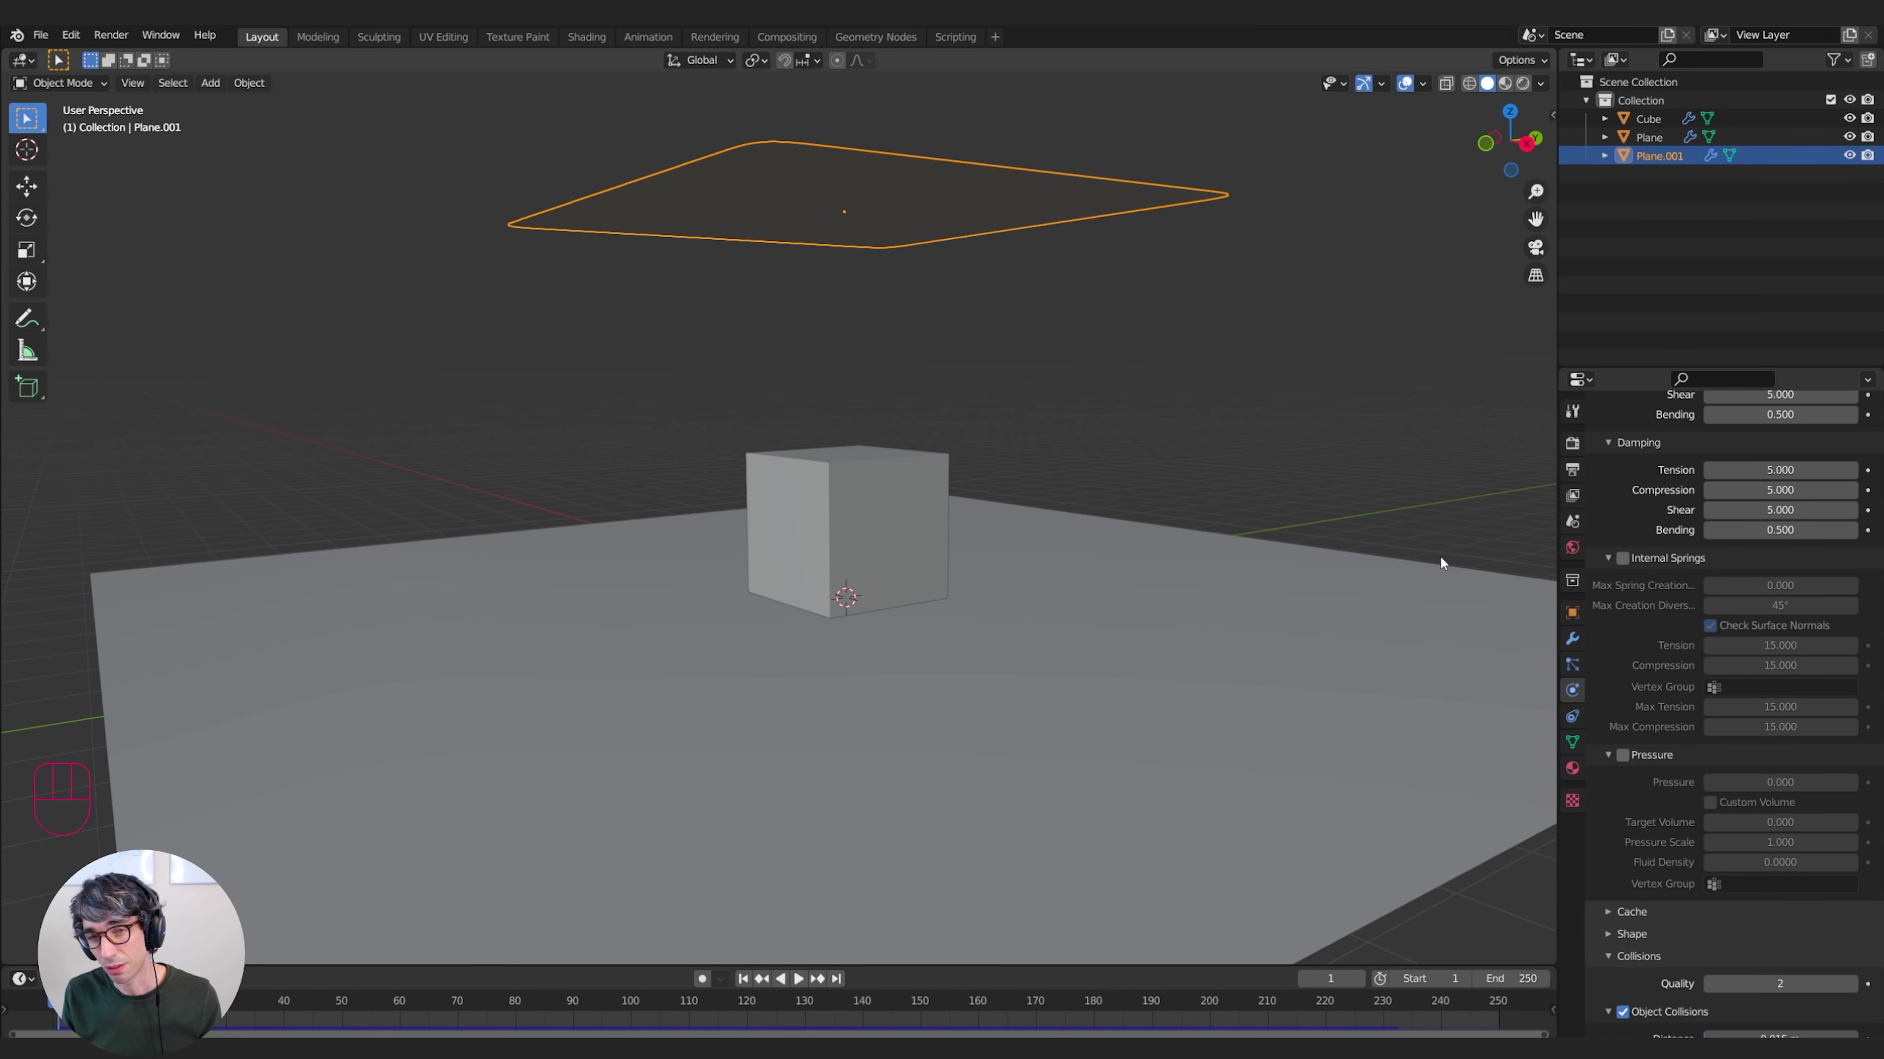
Enable Pressure in the plane's cloth settings and play the simulation to watch how the cloth behaves
{"action": "left_click", "coordinate": [1621, 756]}
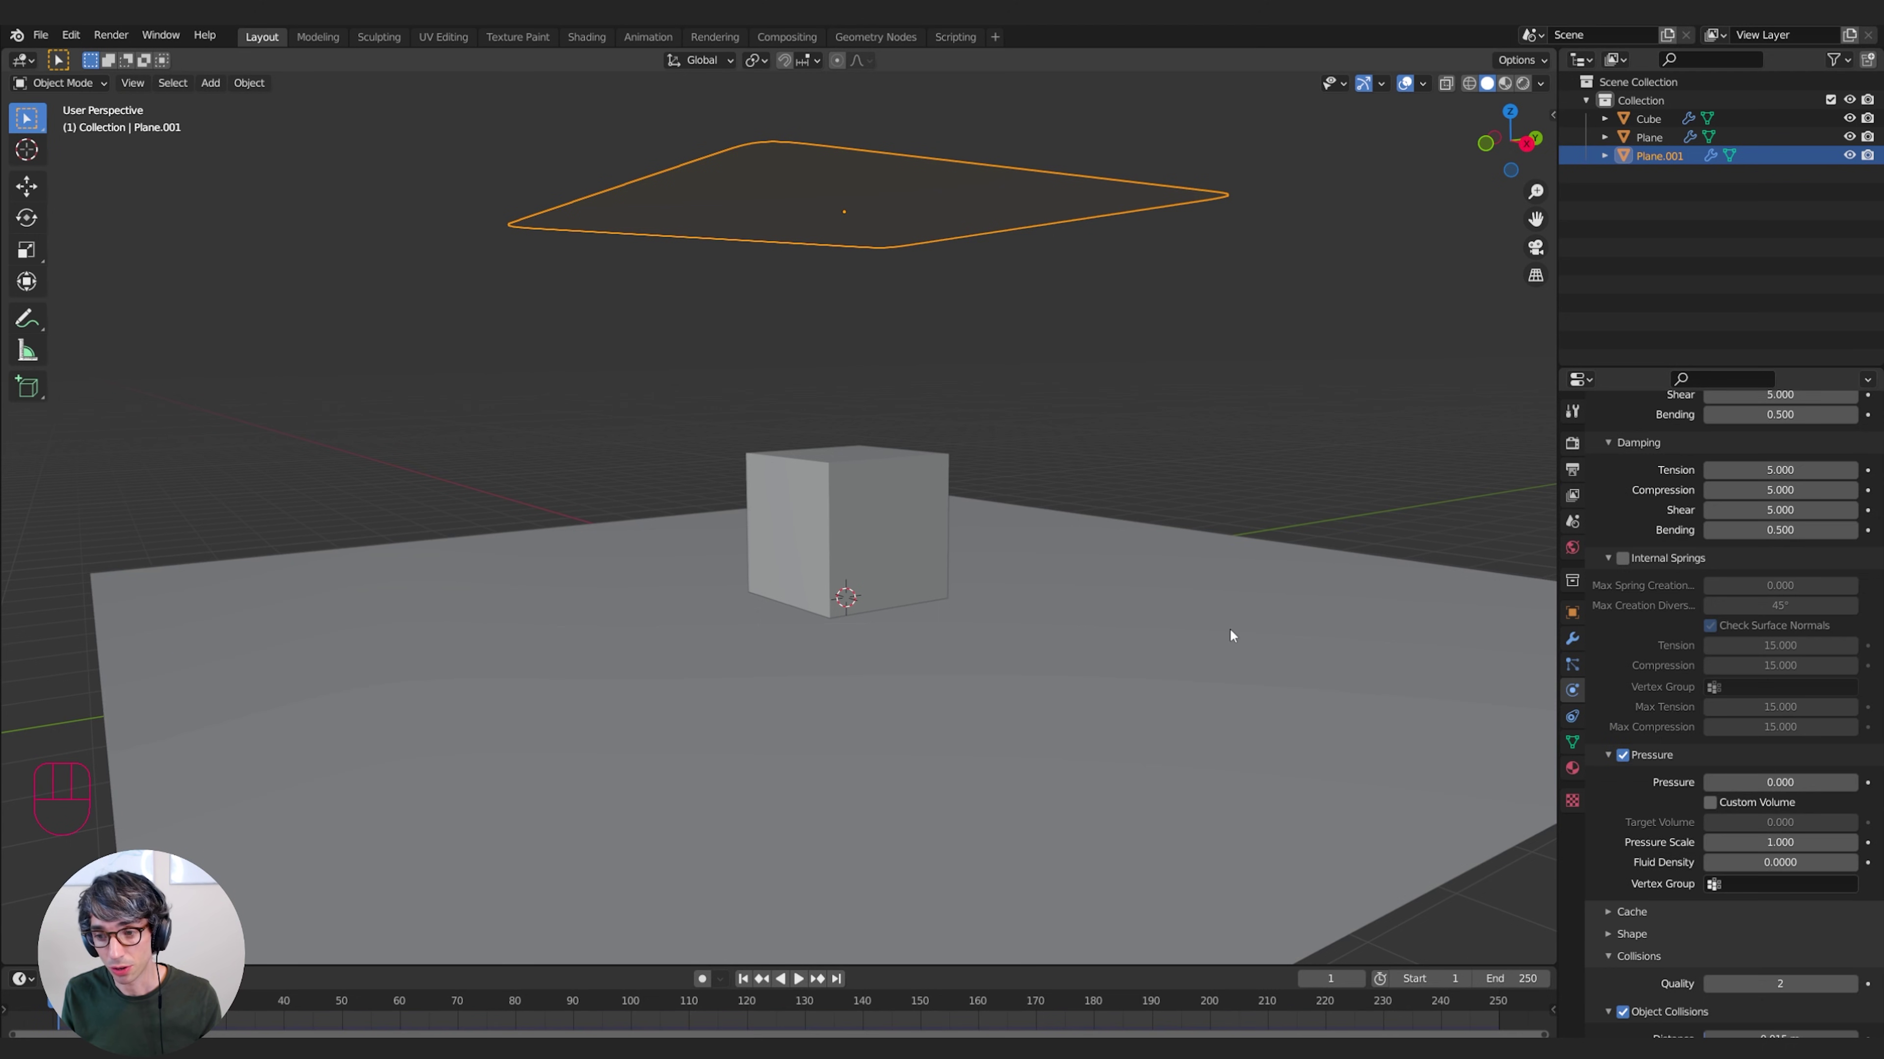
{"action": "key", "text": "space"}
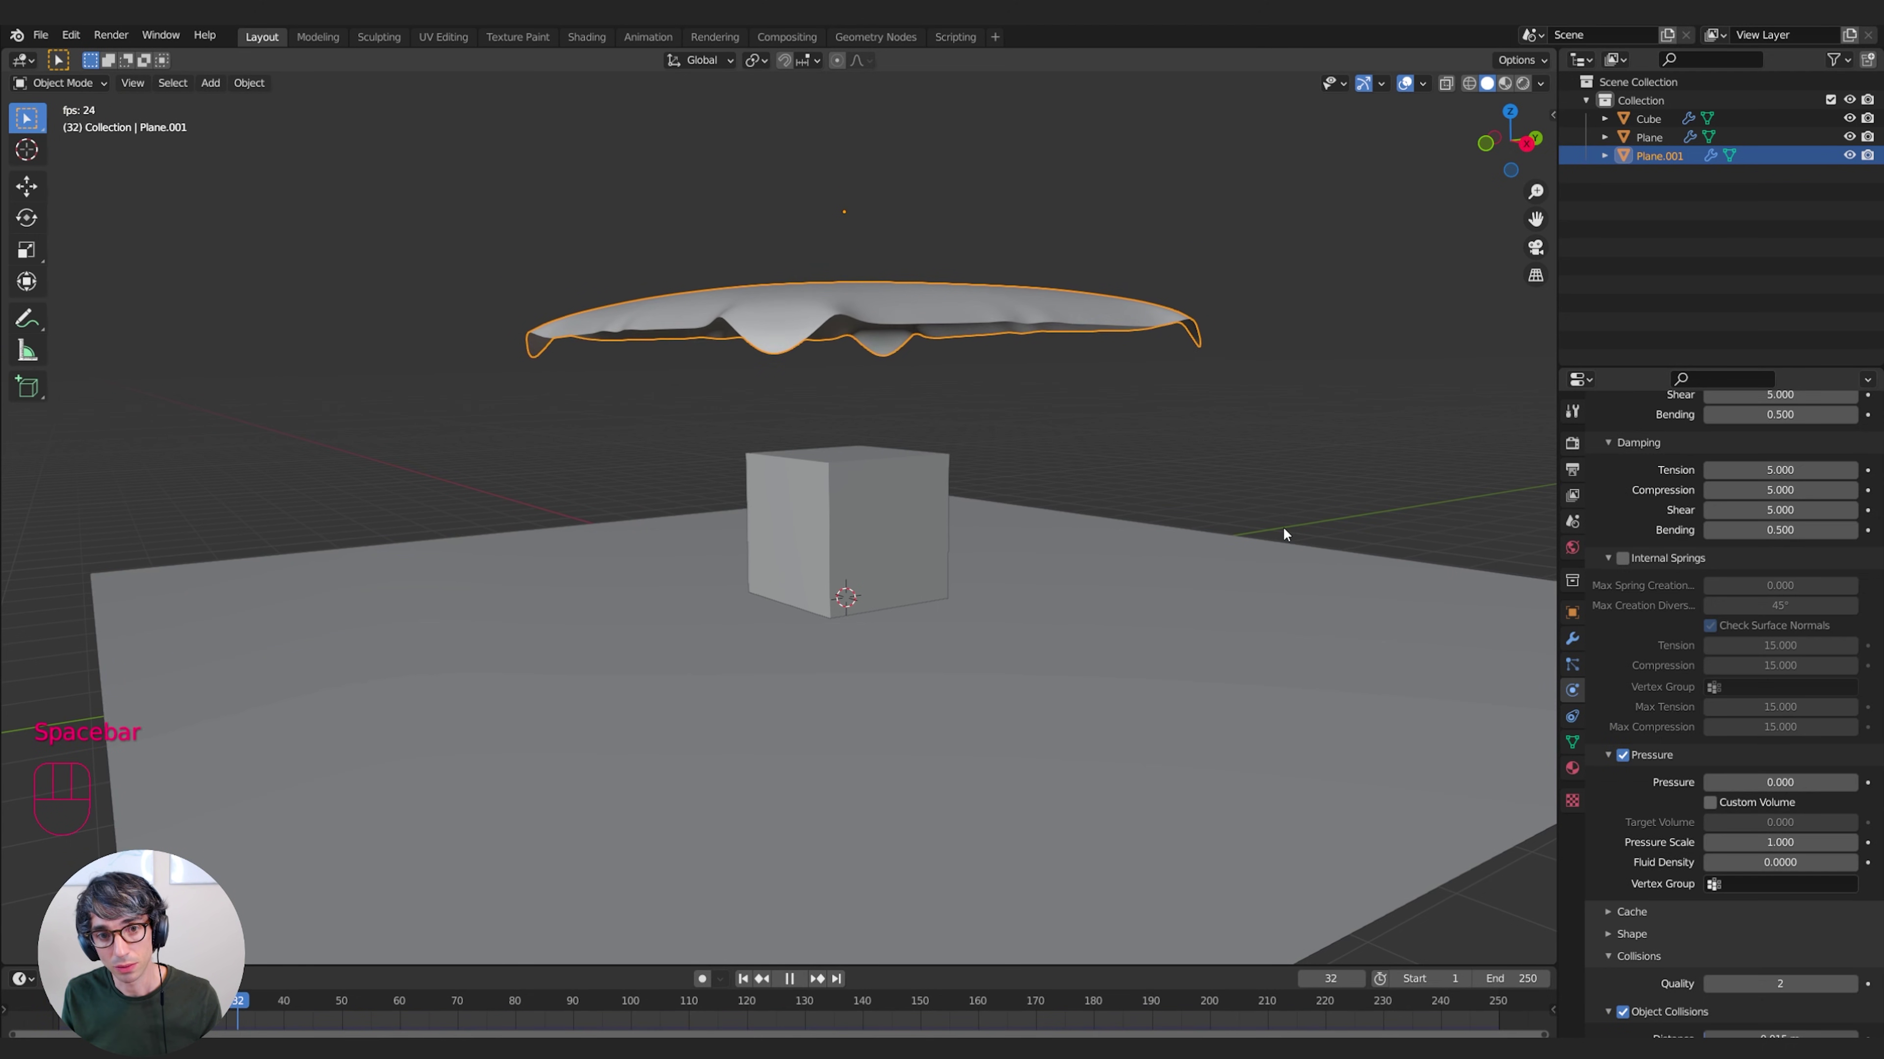
{"action": "middle_click_drag", "start_coordinate": [1114, 404], "coordinate": [1478, 554]}
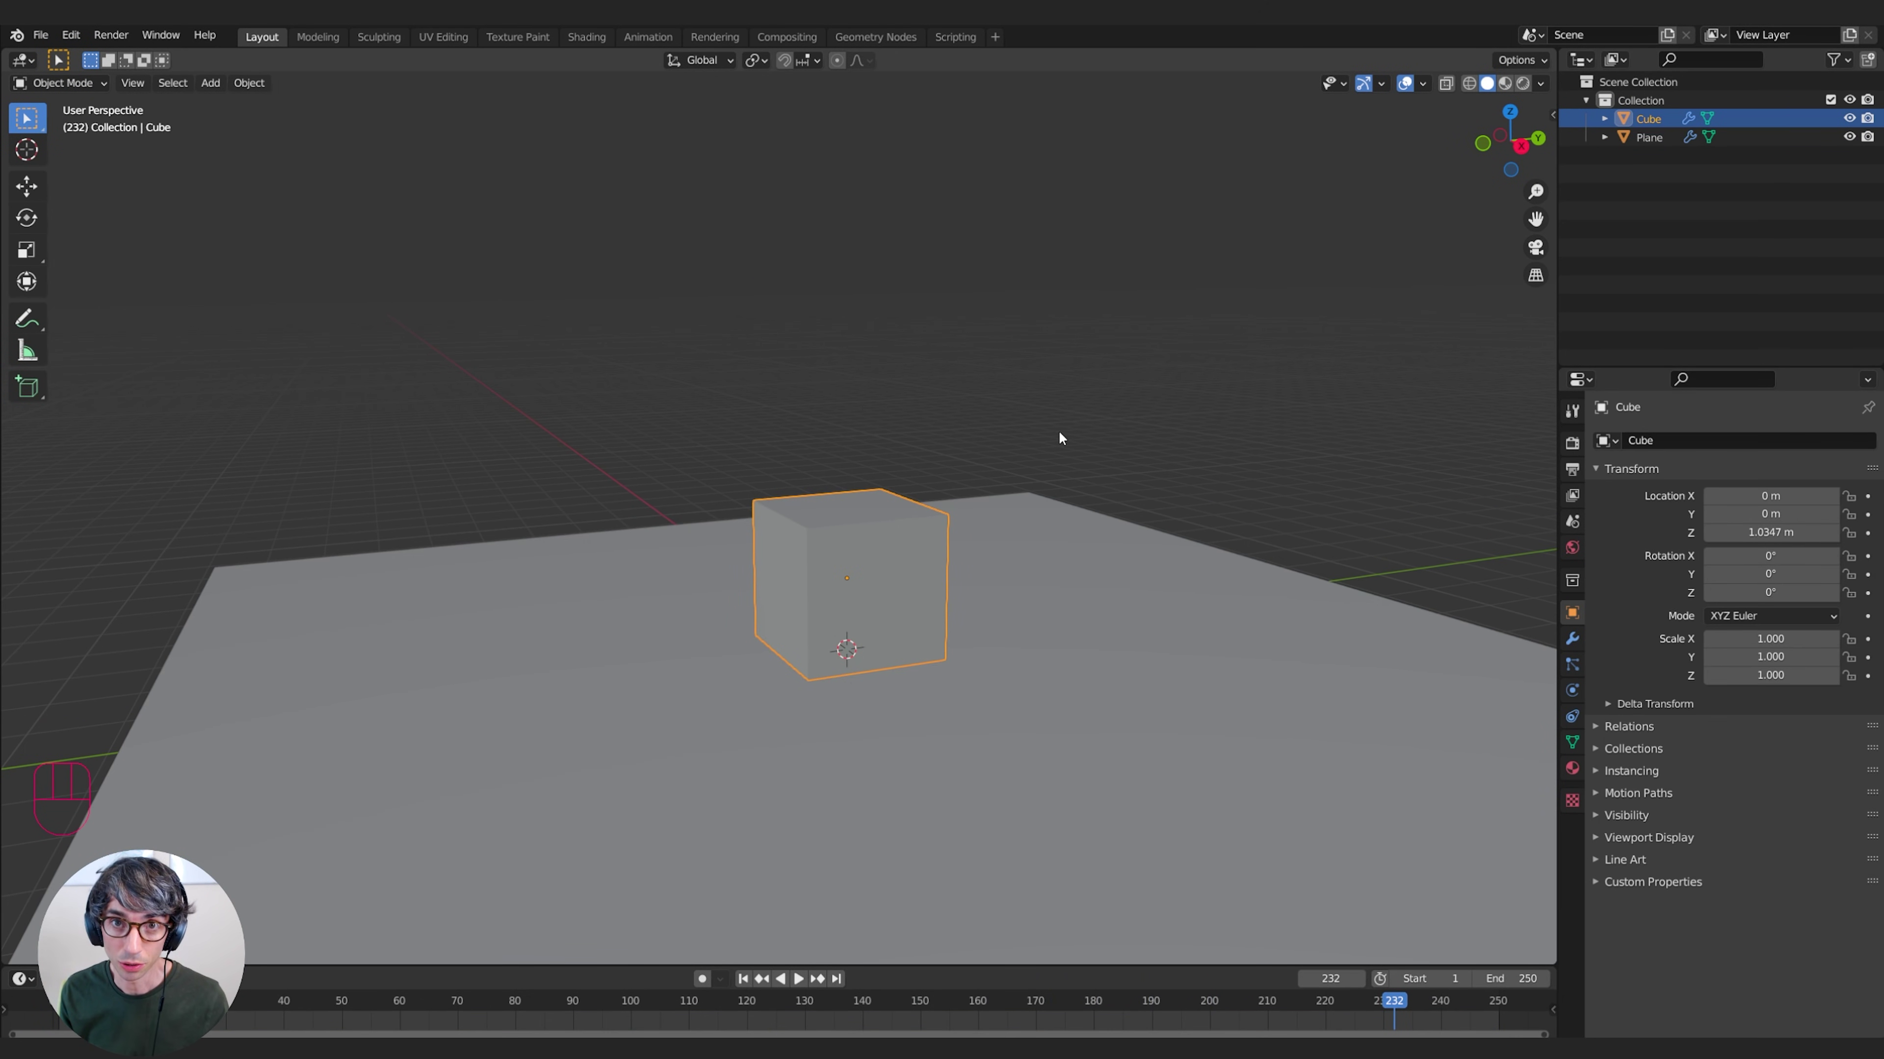
Raise the cube straight up above the ground plane to a Z location of about 4.17 m
{"action": "key", "text": "g"}
{"action": "key", "text": "z"}
{"action": "key", "text": "Return"}
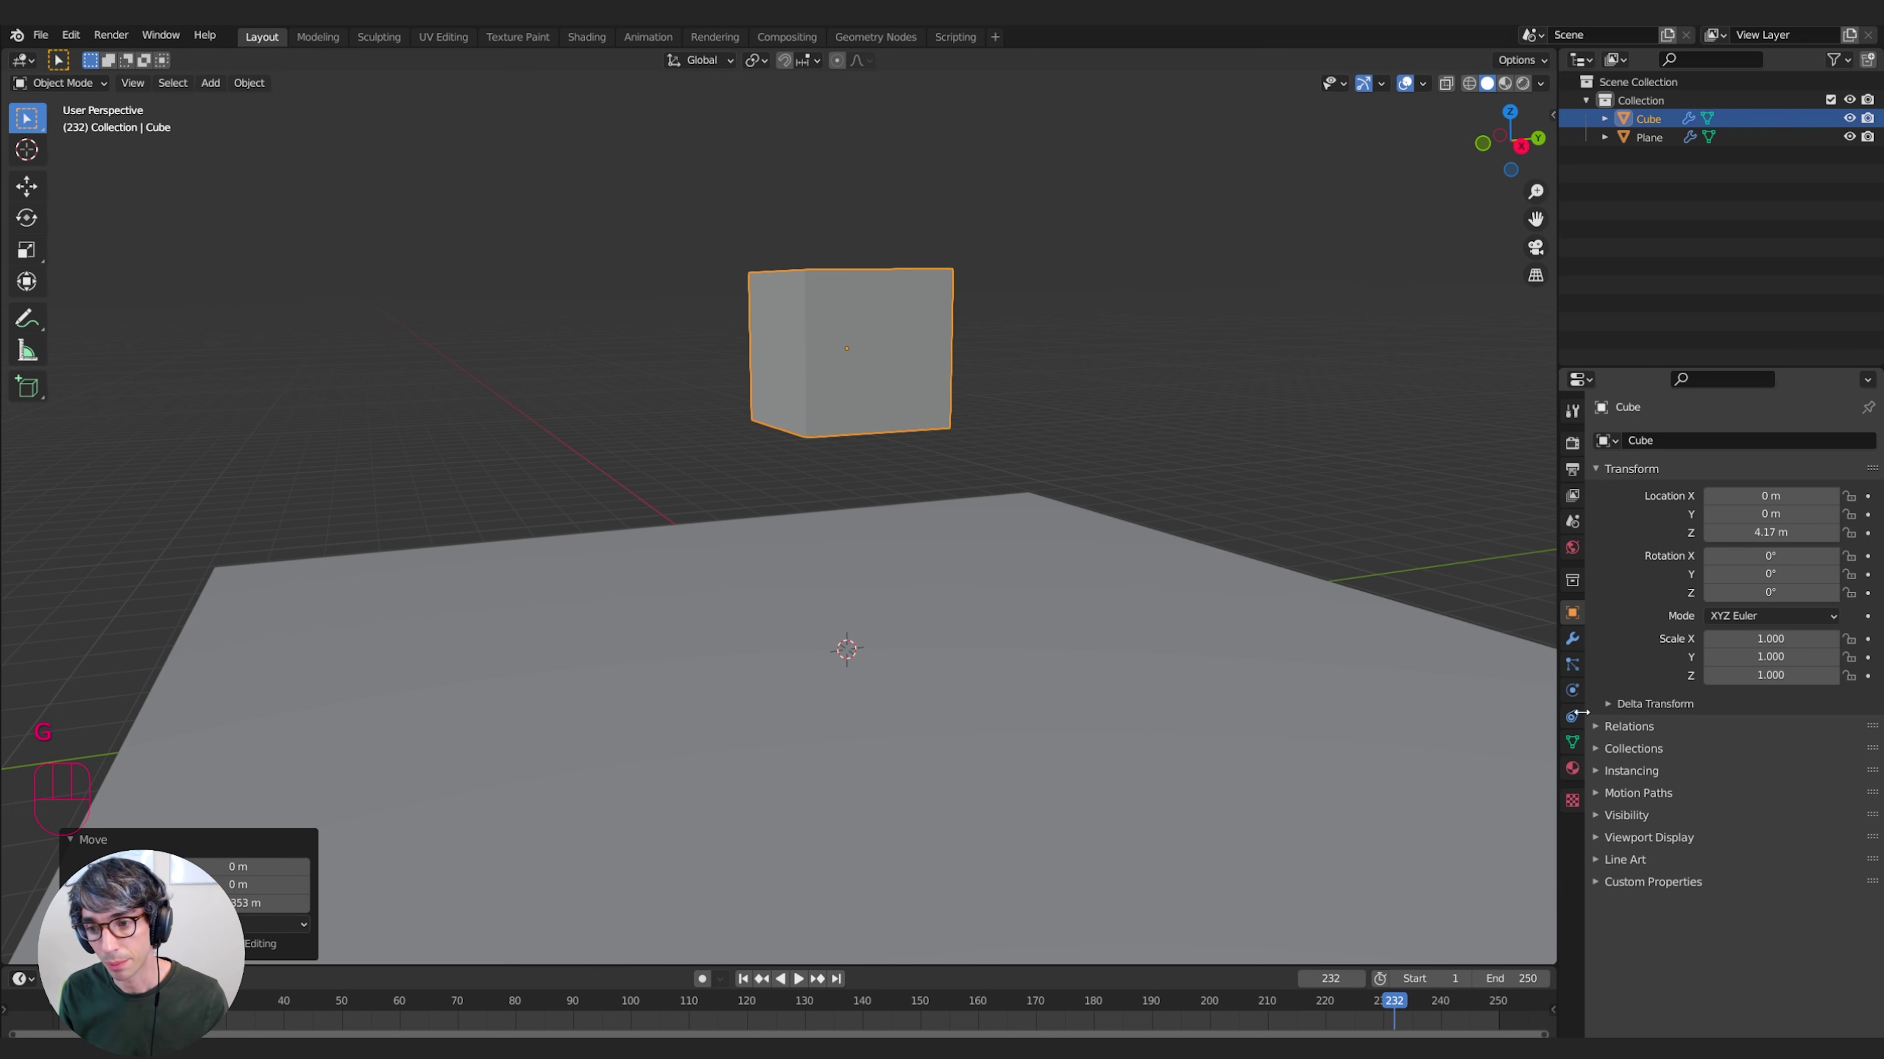
Add Cloth physics to the raised cube and enable its Pressure setting, with the timeline back at the first frame
{"action": "left_click", "coordinate": [1571, 716]}
{"action": "left_click", "coordinate": [1572, 690]}
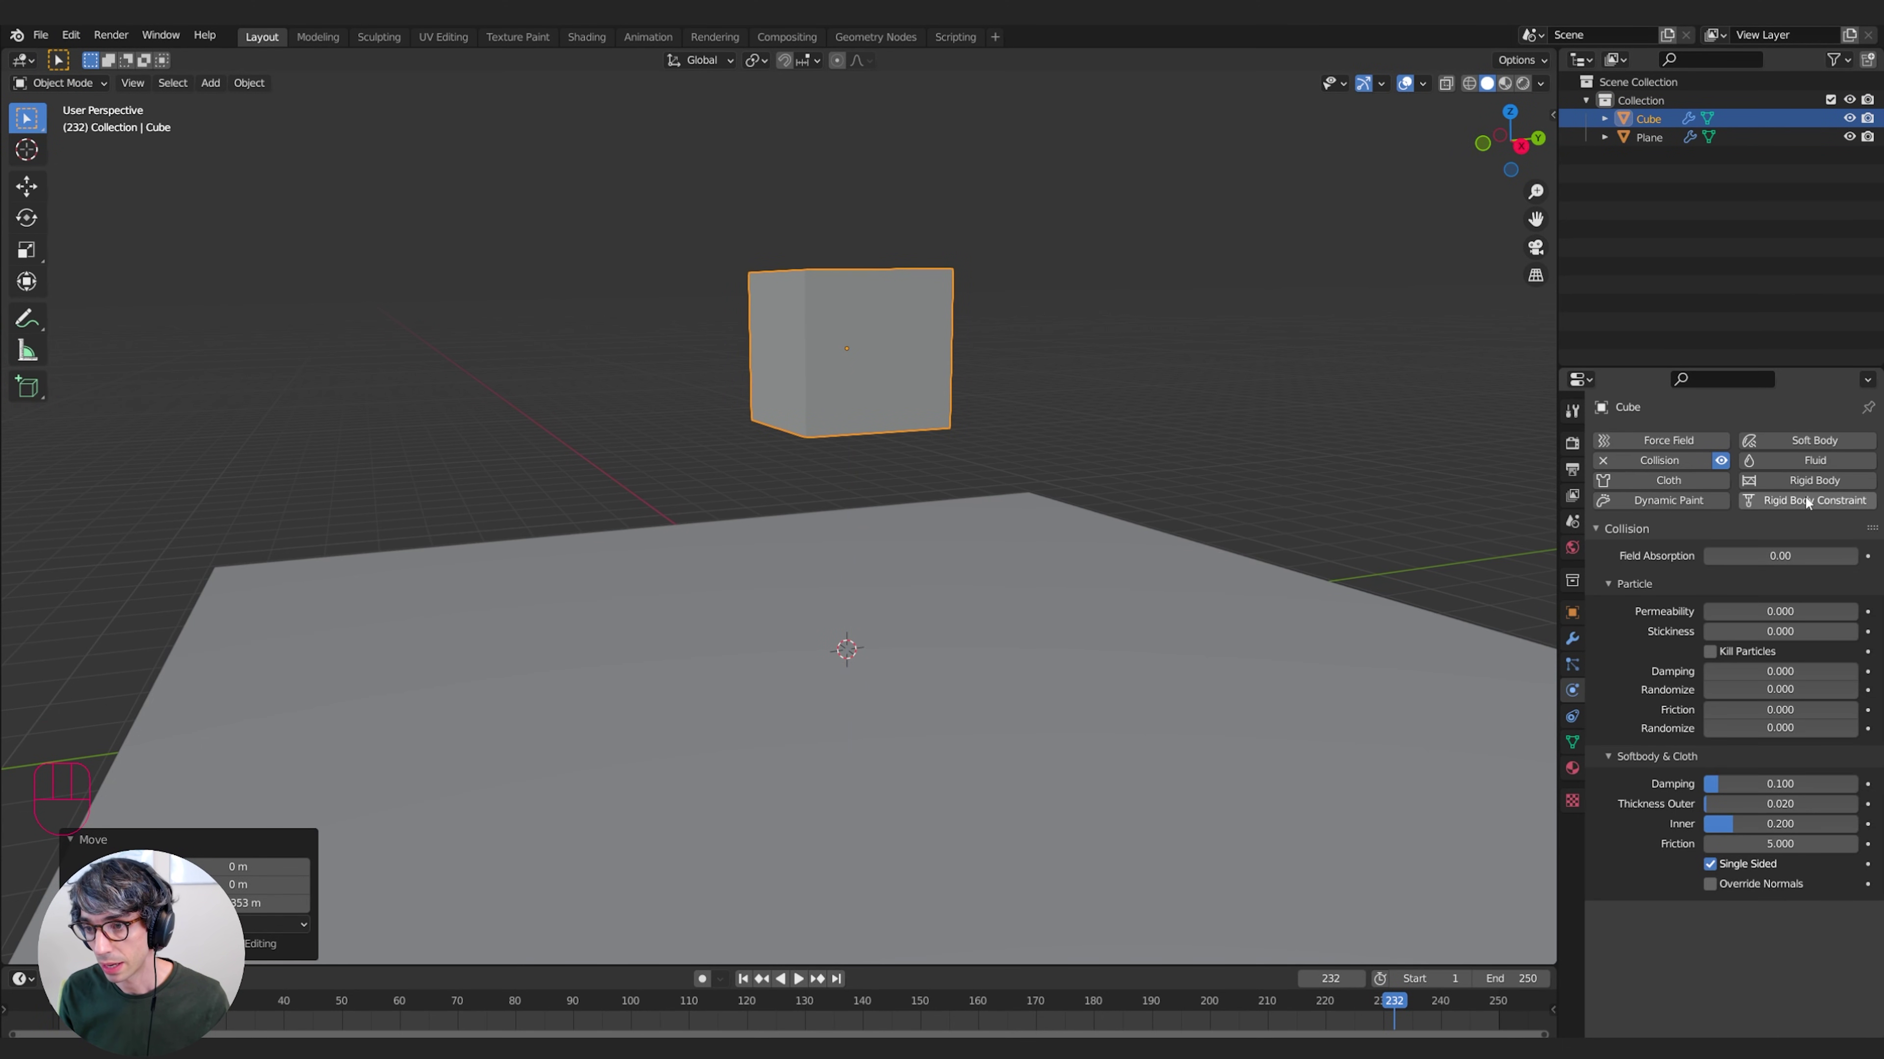
{"action": "left_click", "coordinate": [1652, 481]}
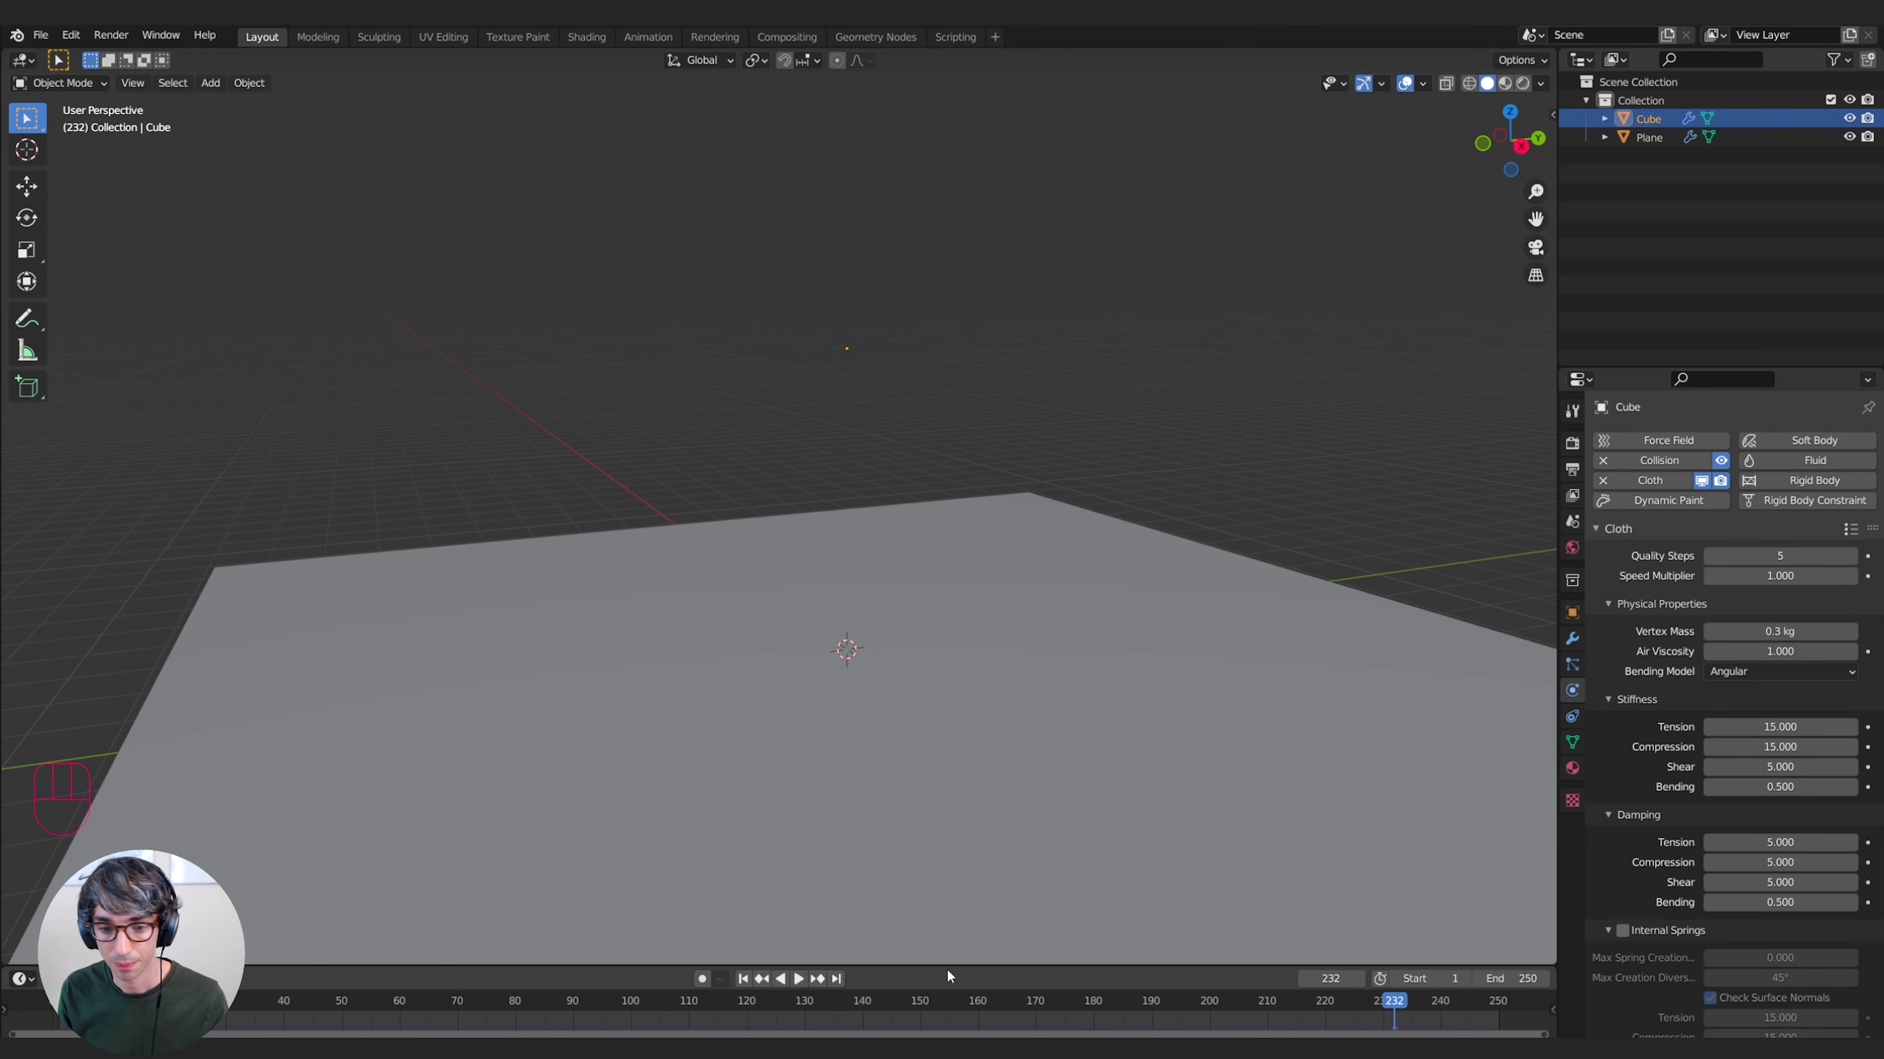
{"action": "left_click", "coordinate": [742, 979]}
{"action": "scroll", "coordinate": [1643, 864], "scroll_direction": "down", "scroll_amount": 10}
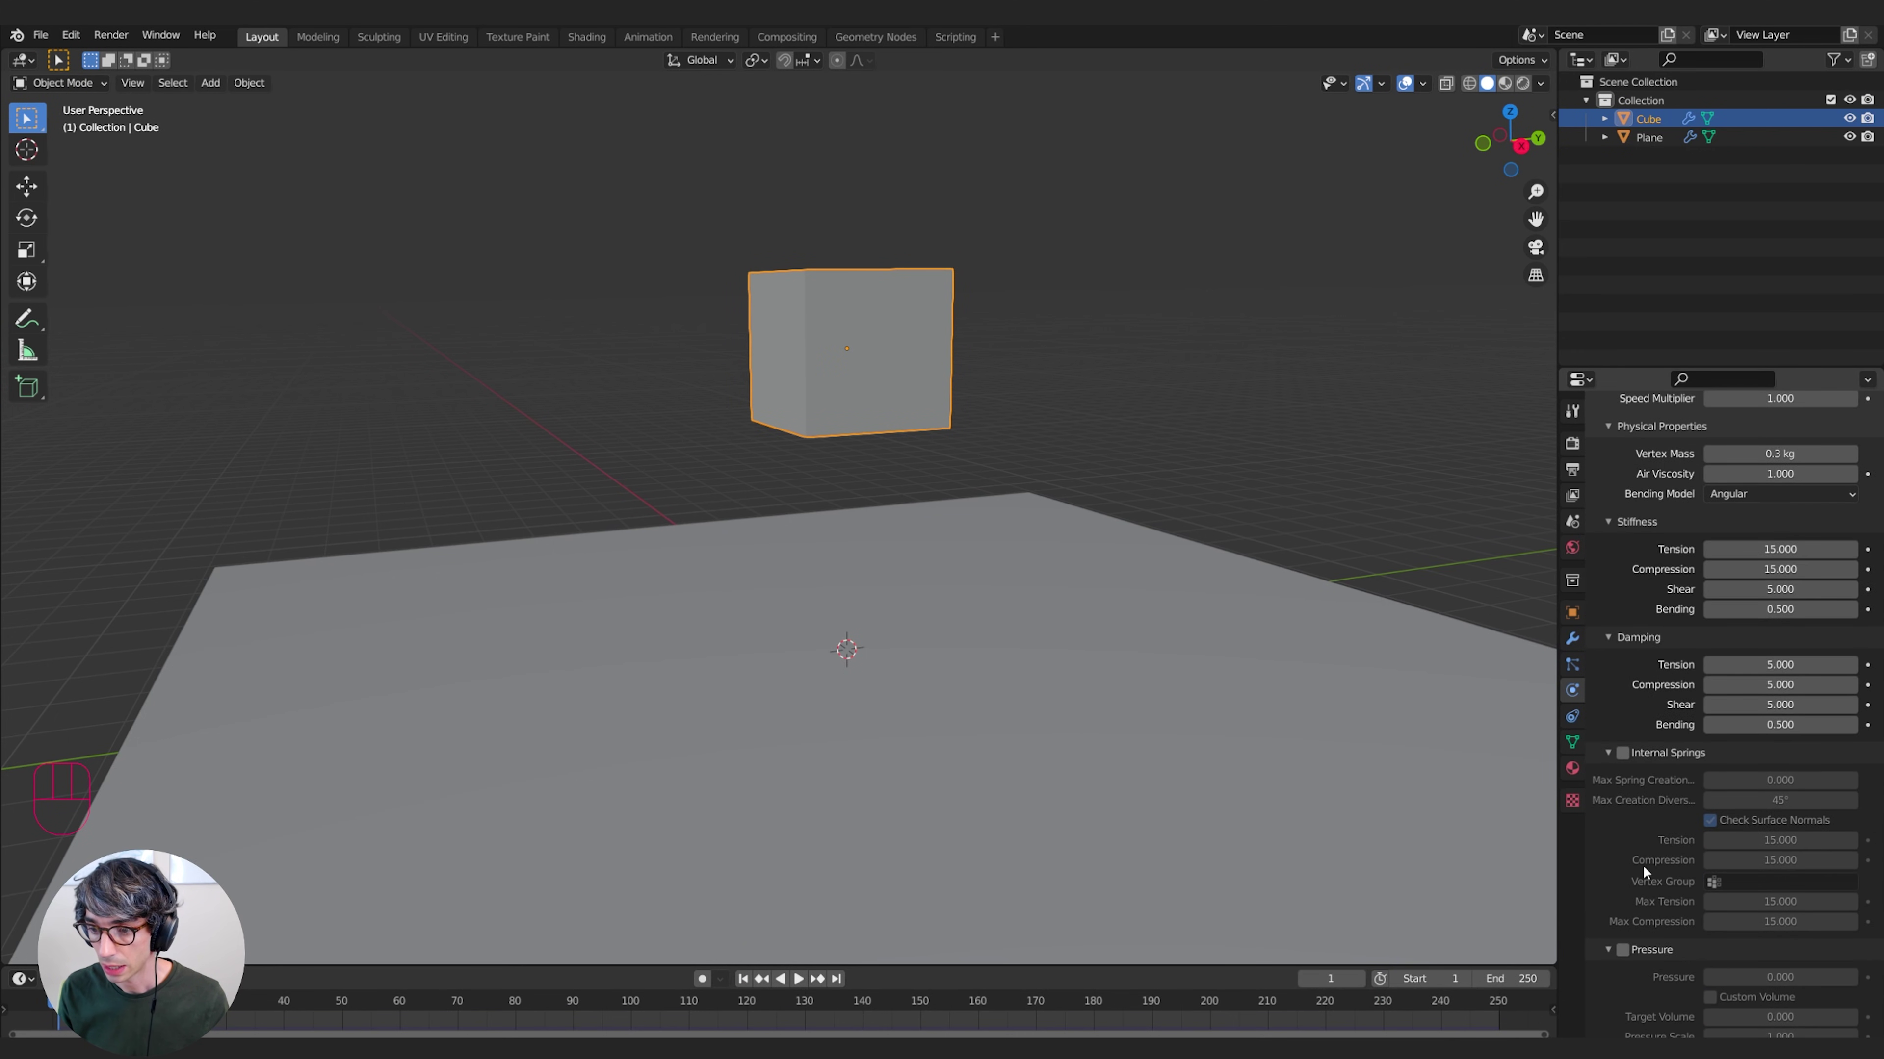
{"action": "left_click", "coordinate": [1623, 801]}
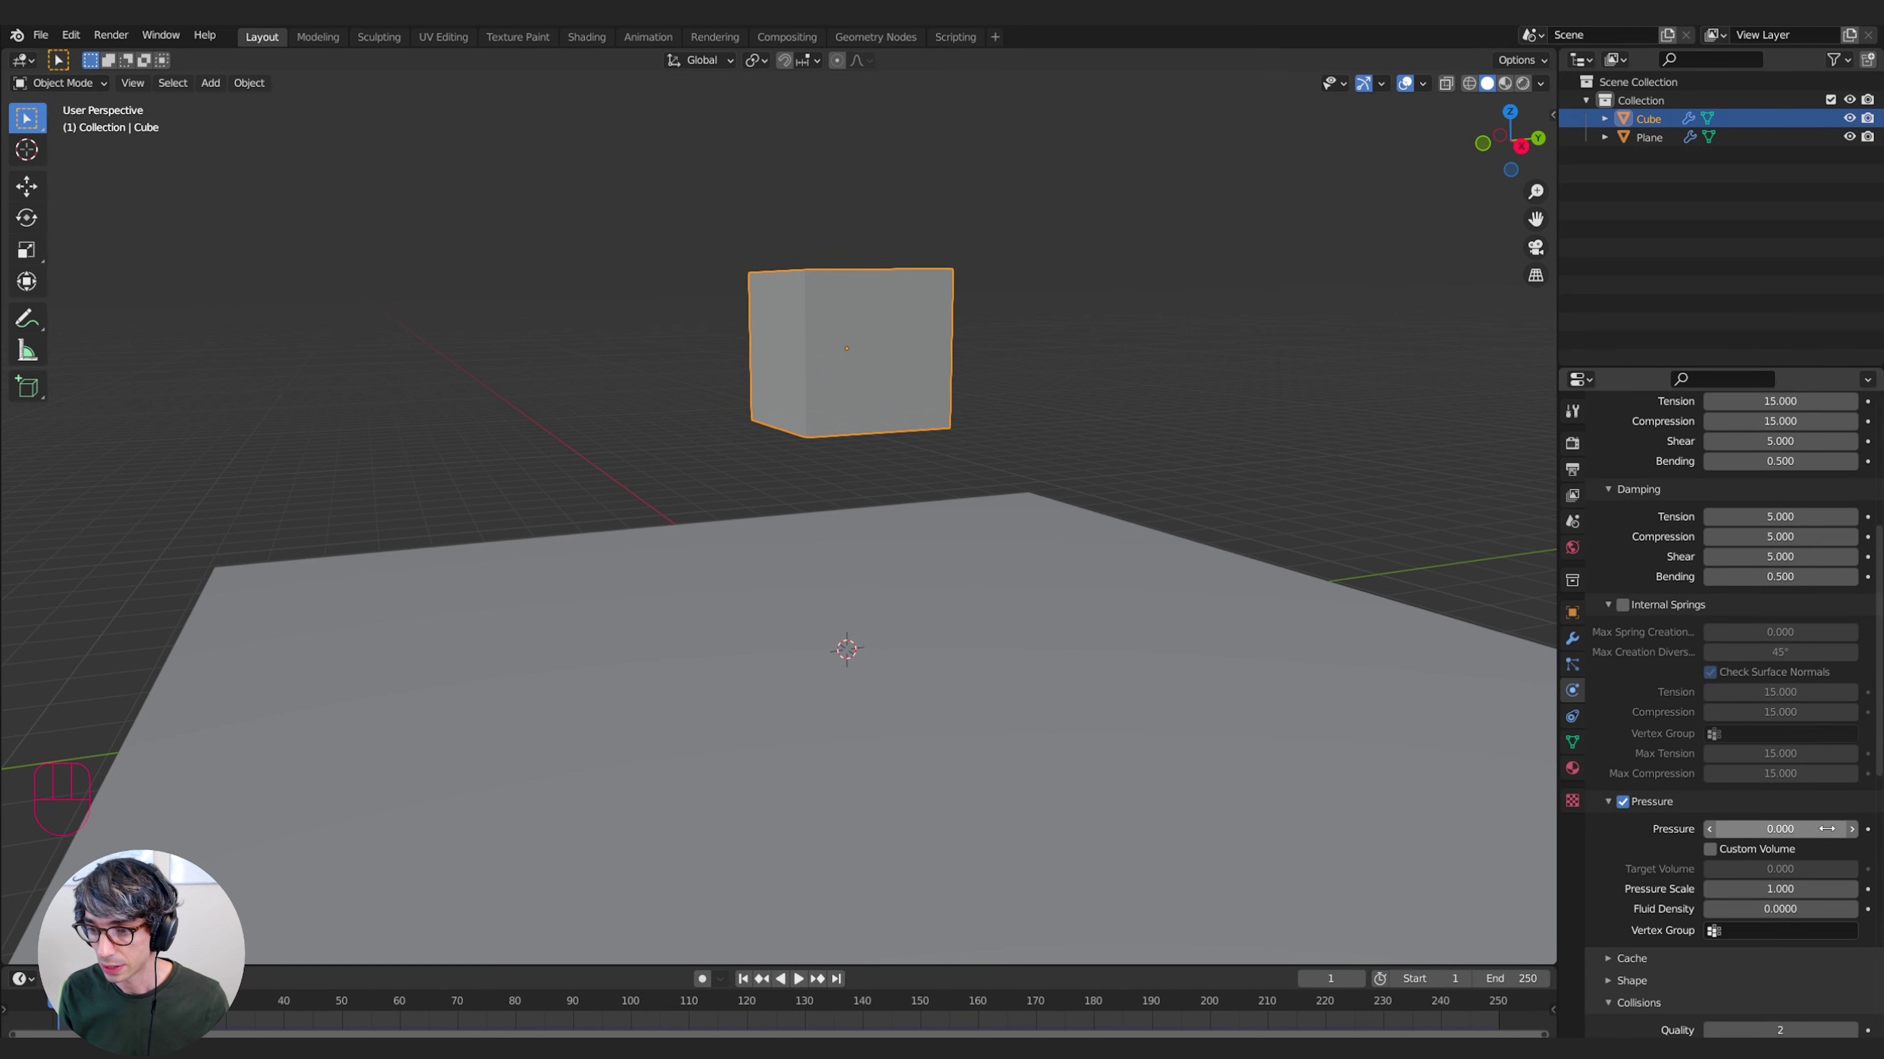
Add a Subdivision Surface modifier to the cube and reorder the stack to Subdivision, Cloth, Collision
{"action": "left_click", "coordinate": [1571, 639]}
{"action": "left_click", "coordinate": [1679, 440]}
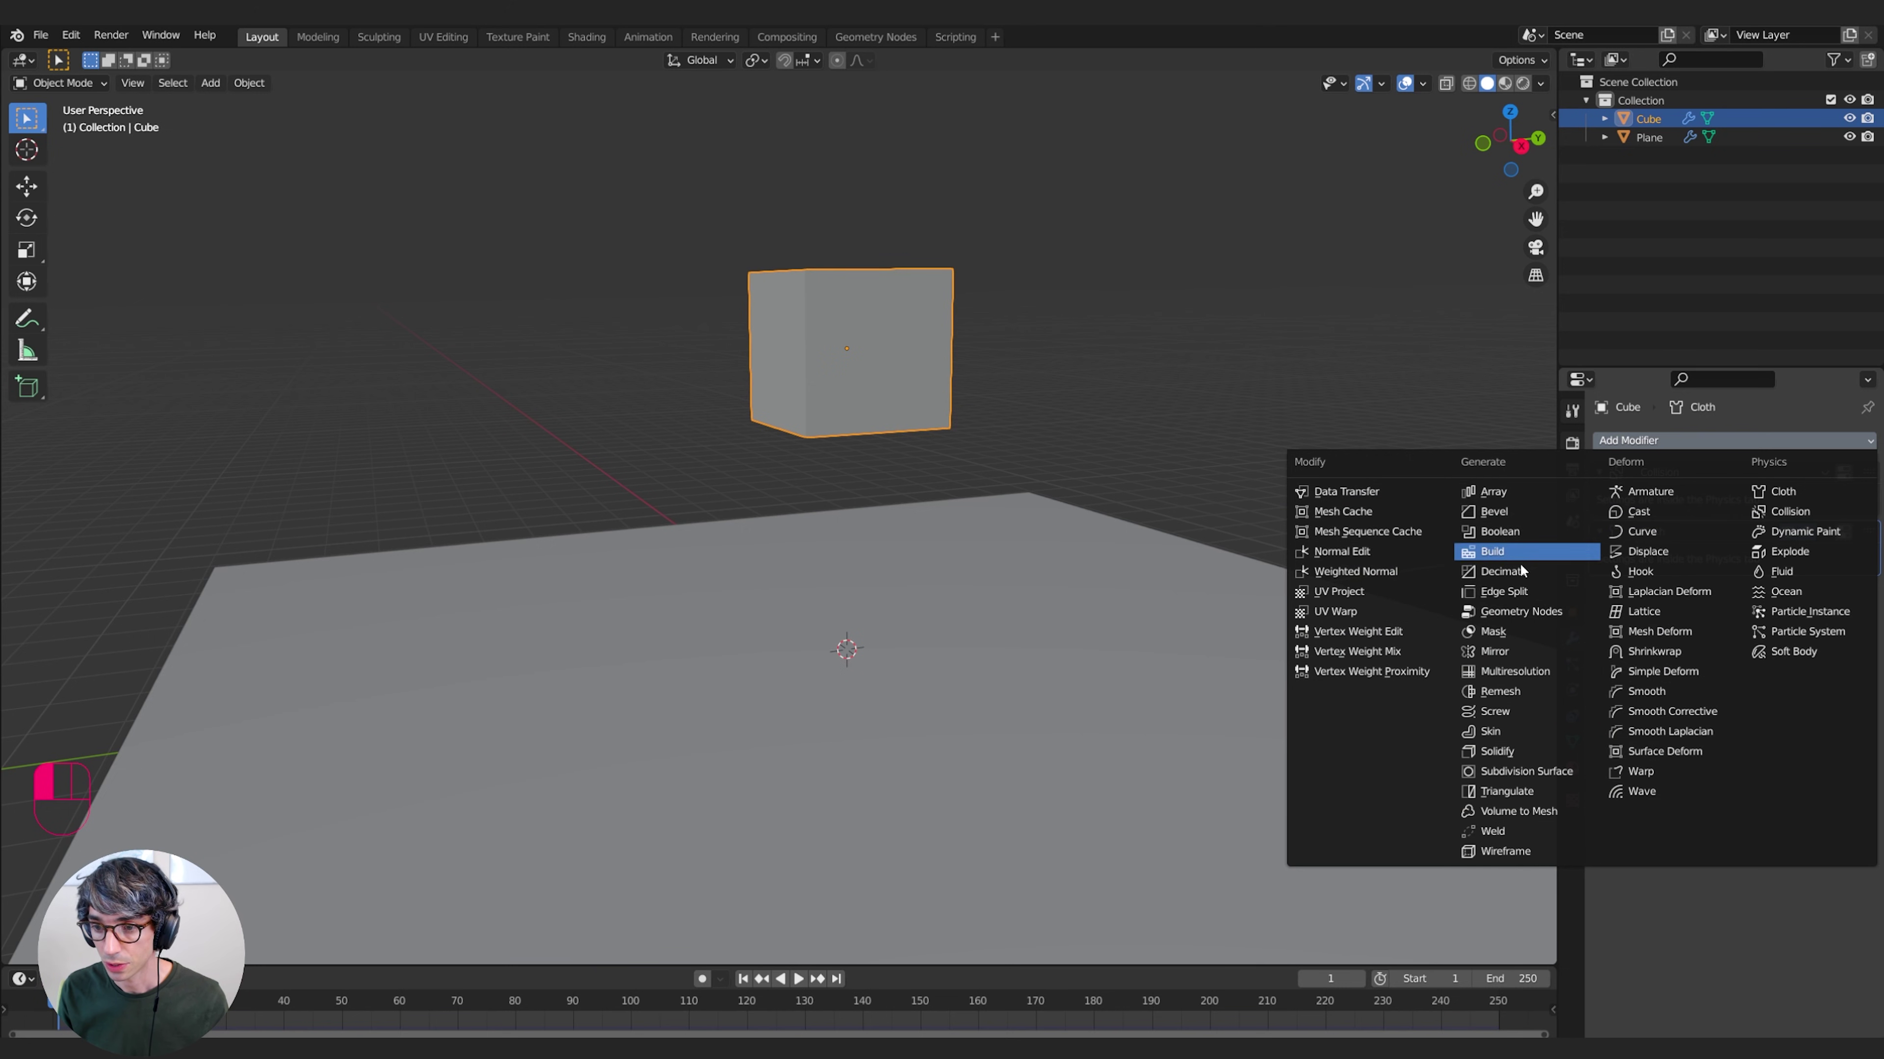
{"action": "left_click", "coordinate": [1526, 771]}
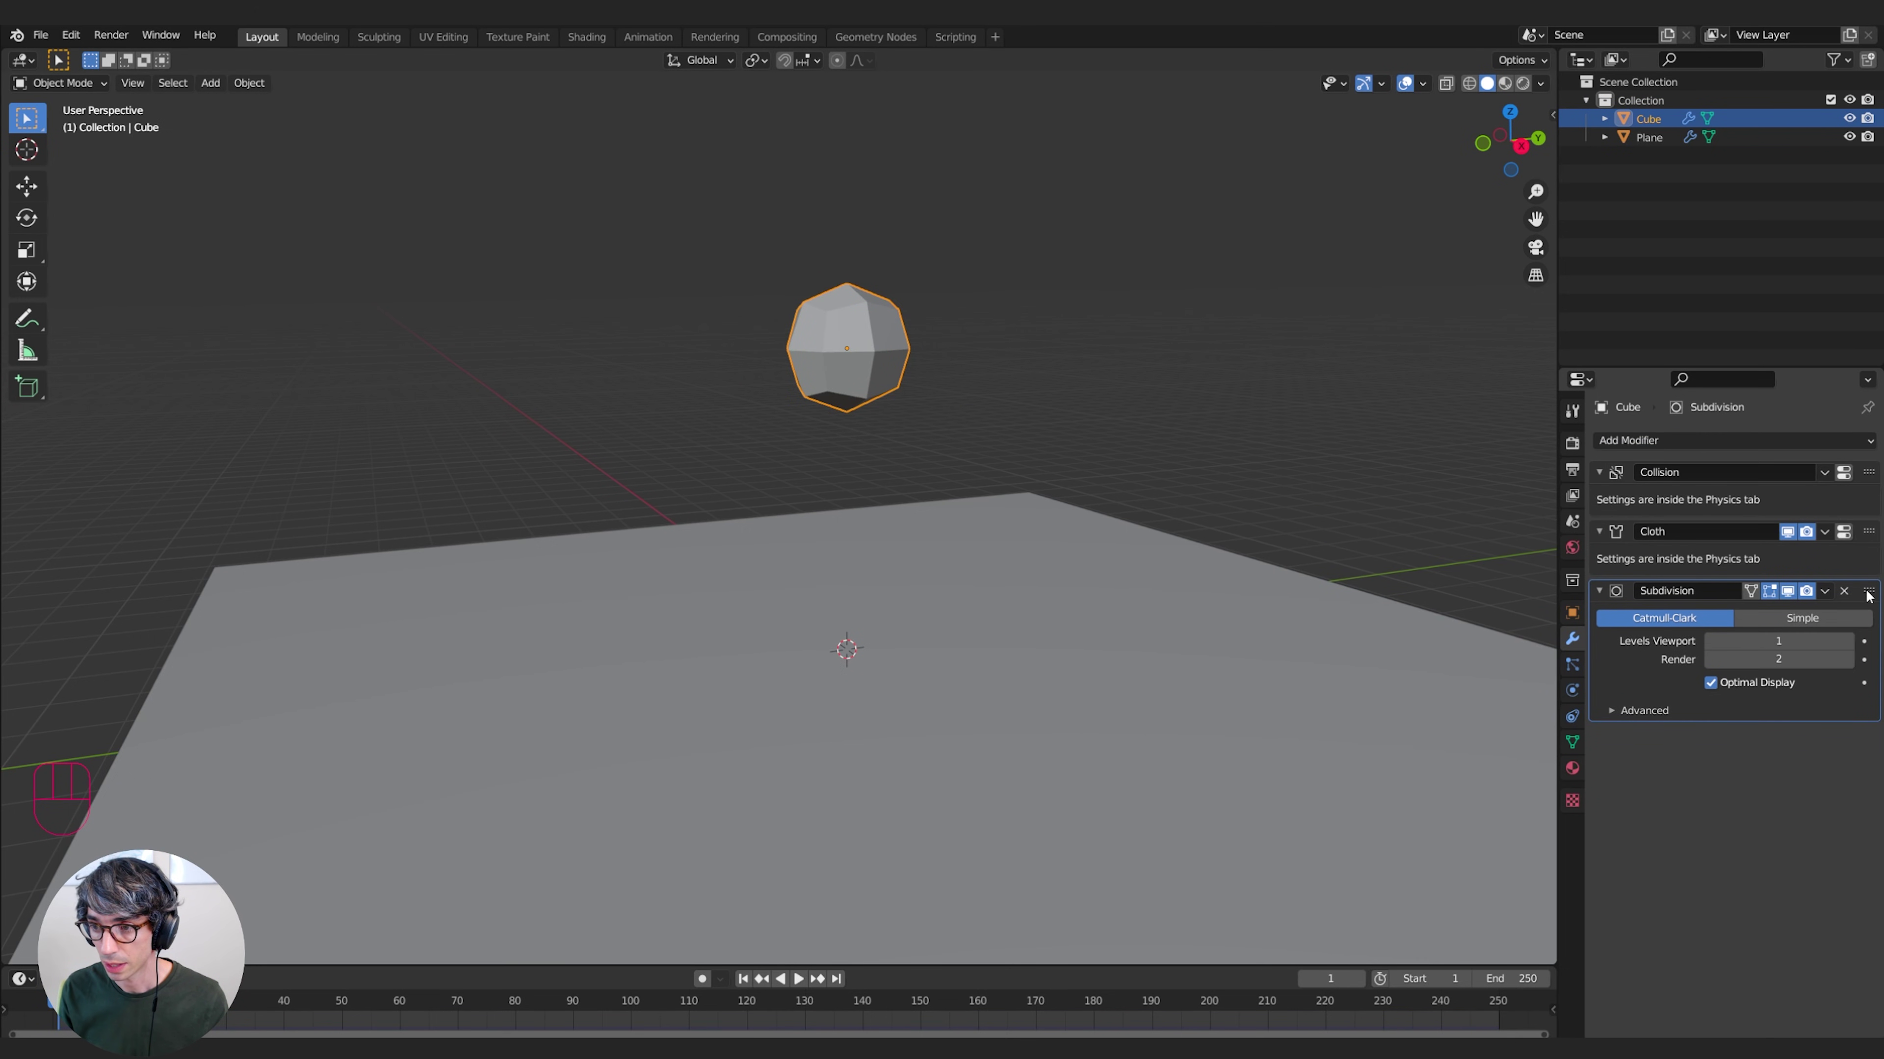
{"action": "left_click_drag", "start_coordinate": [1868, 590], "coordinate": [1868, 472]}
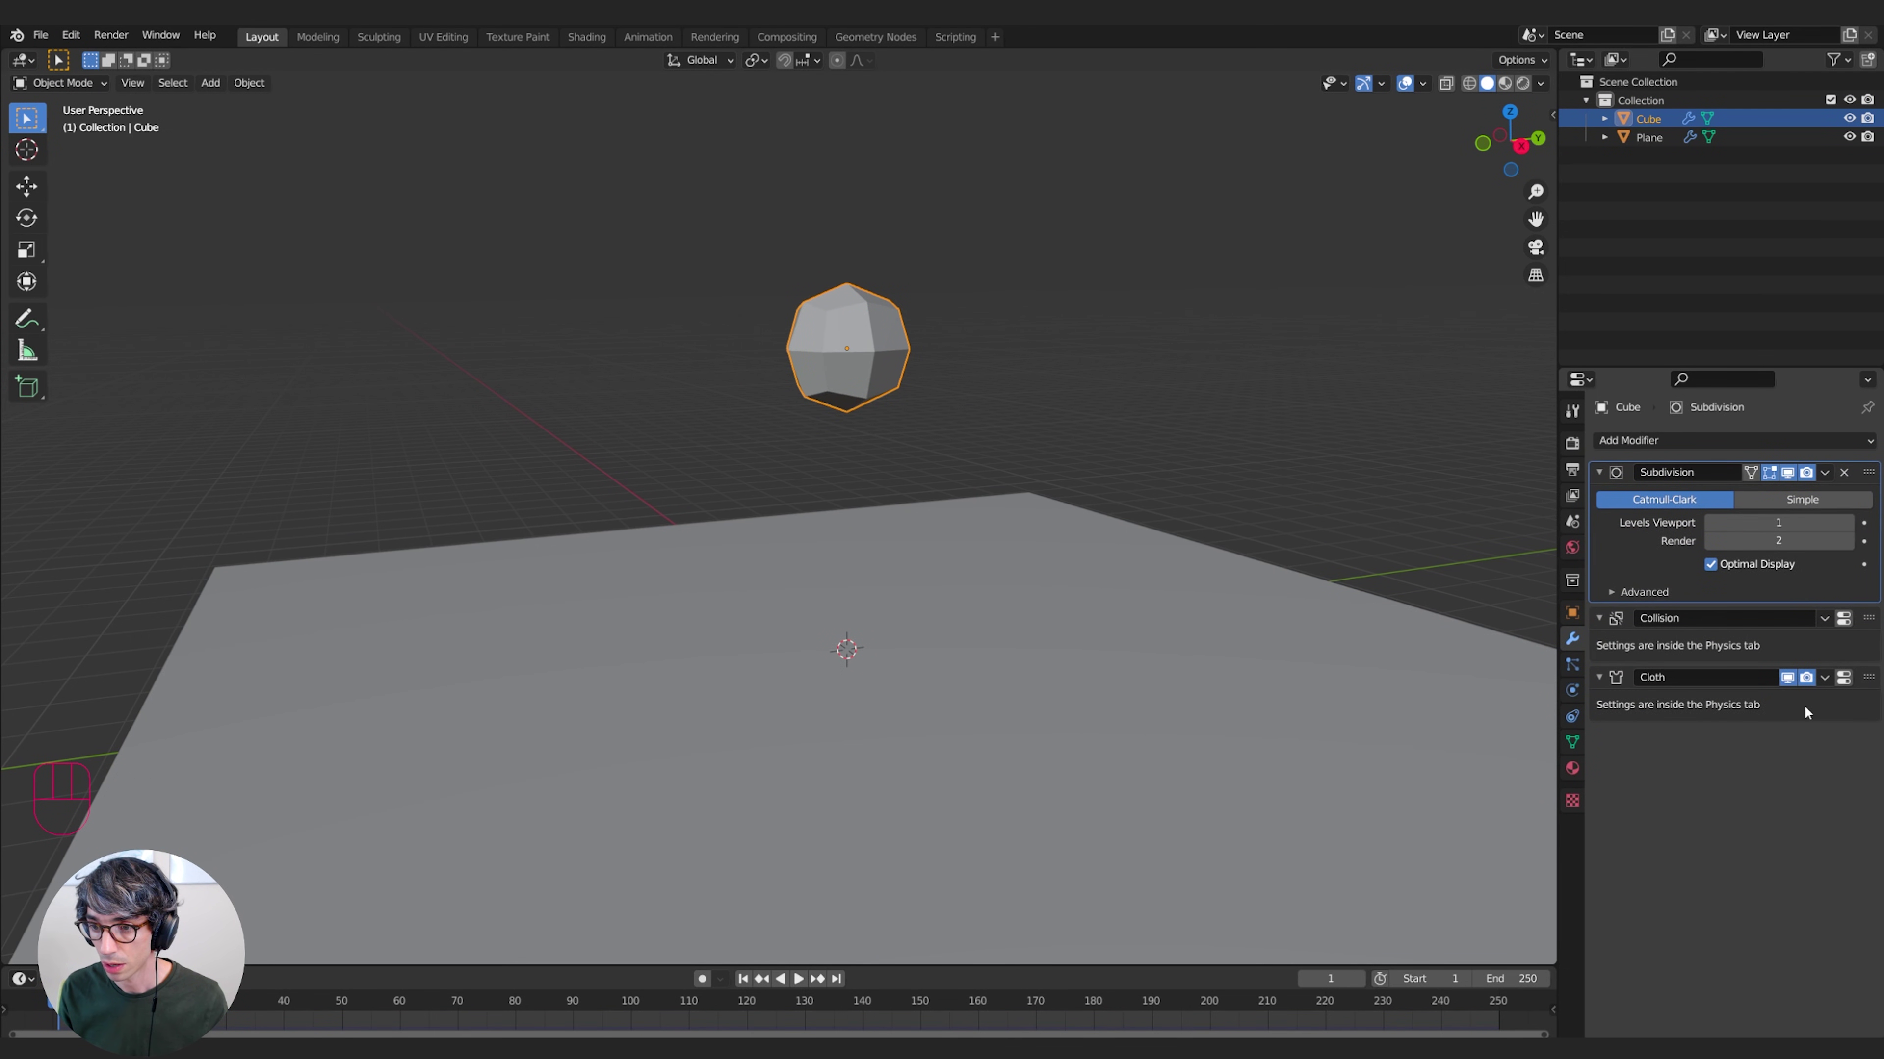
{"action": "left_click_drag", "start_coordinate": [1868, 618], "coordinate": [1805, 681]}
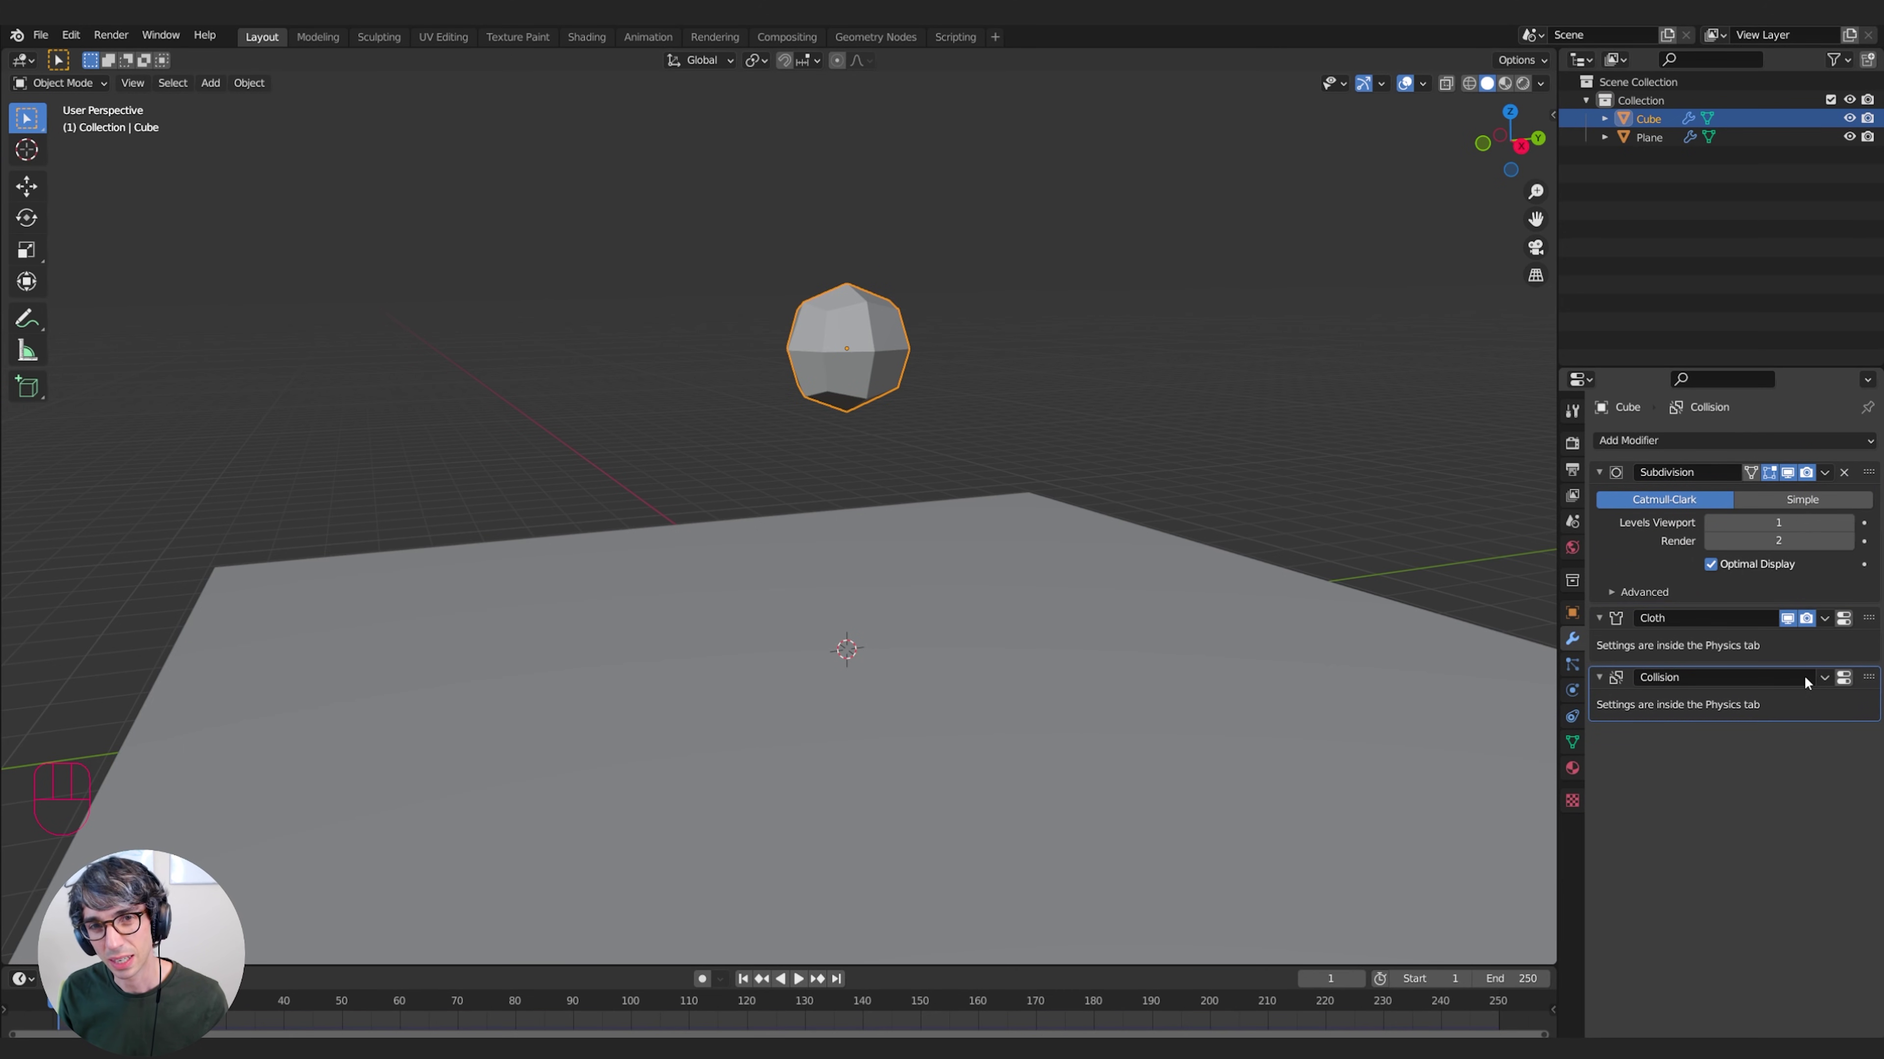
Remove the Collision physics from the cube, keeping only its Cloth physics
{"action": "left_click", "coordinate": [1572, 690]}
{"action": "left_click", "coordinate": [1571, 717]}
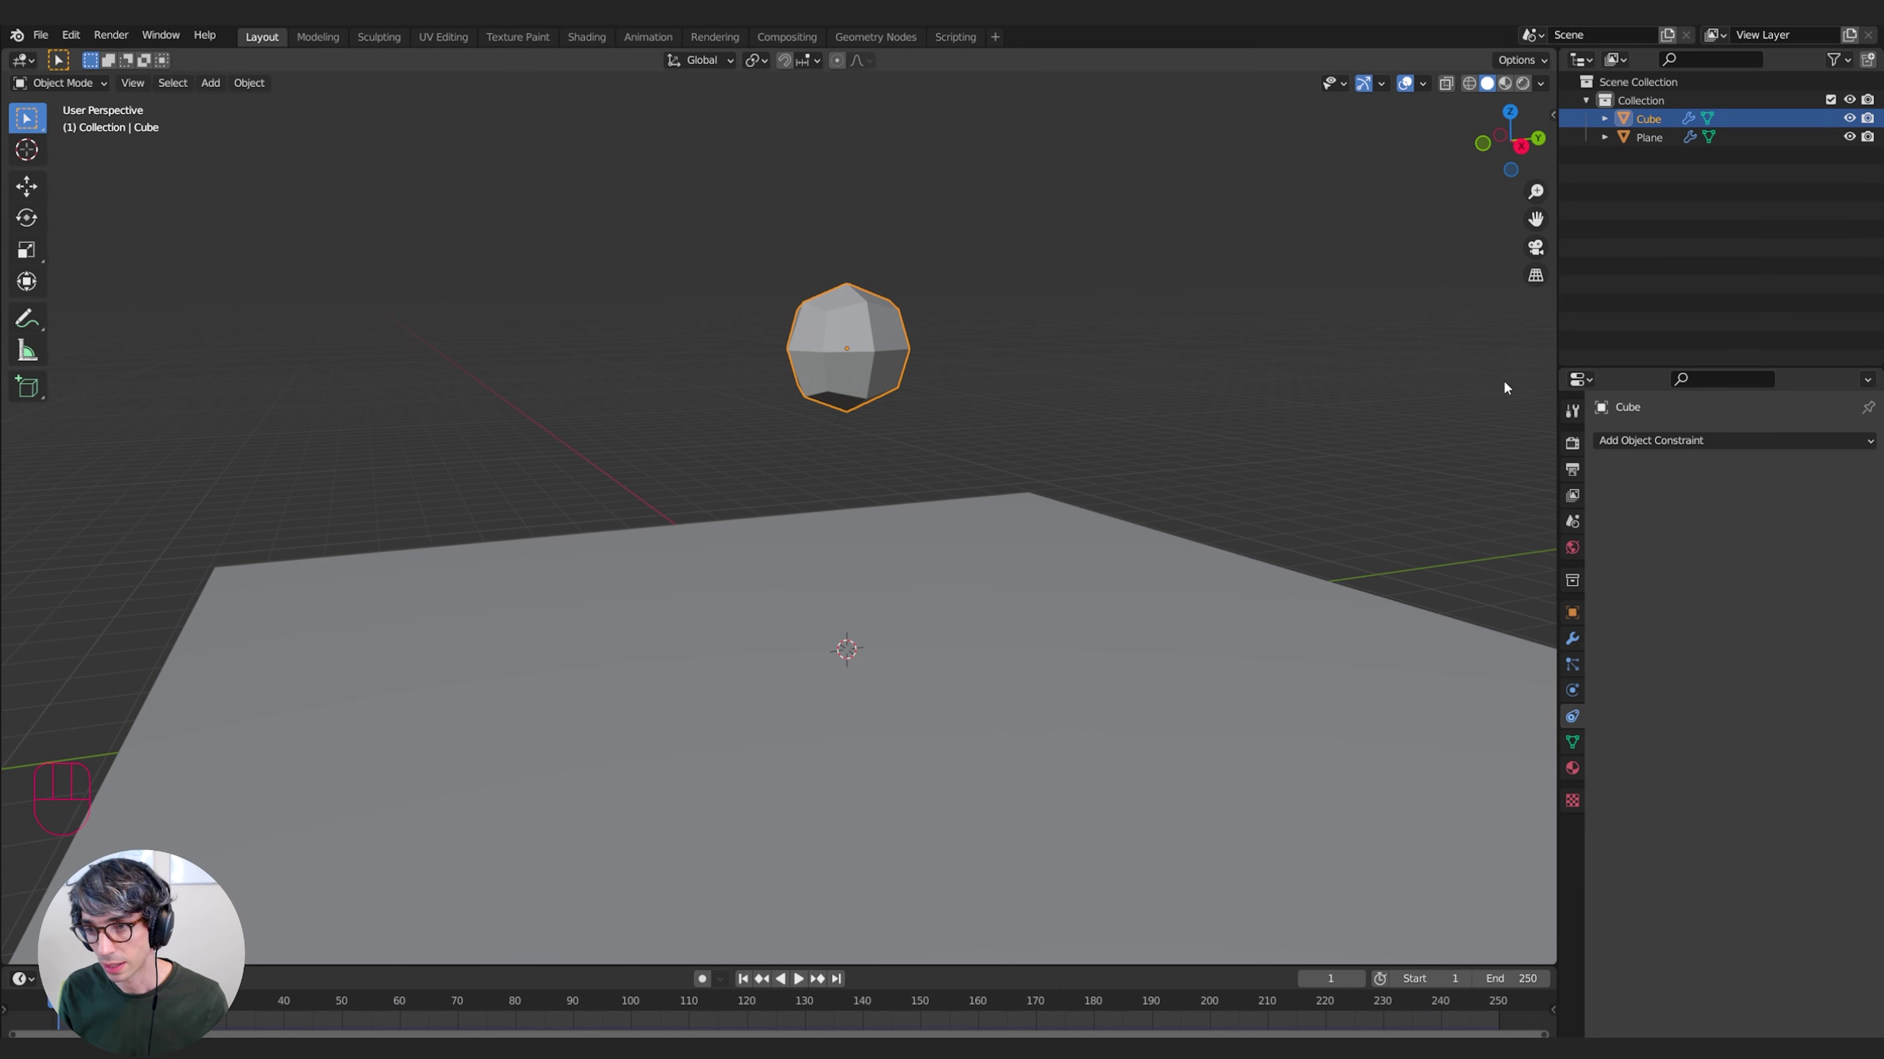
{"action": "left_click", "coordinate": [1571, 690]}
{"action": "left_click", "coordinate": [1603, 460]}
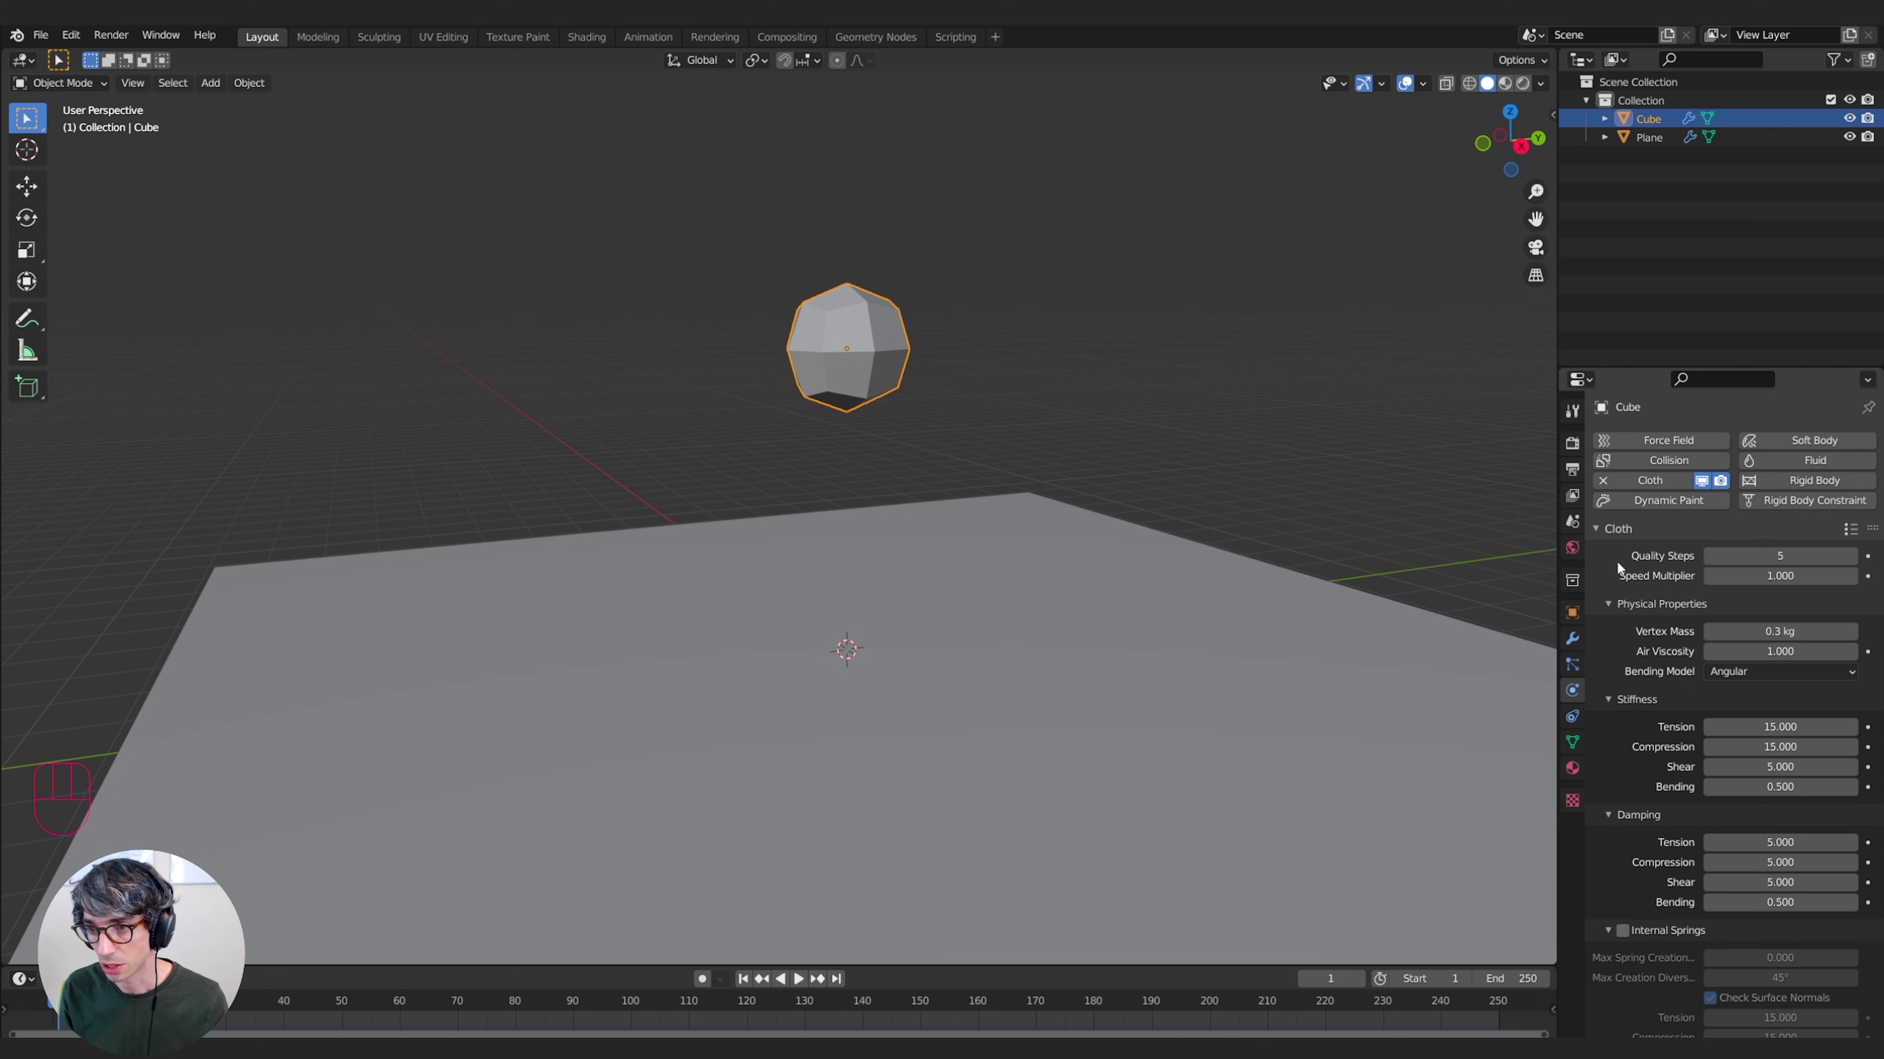
Set the cube's Subdivision modifier to Simple with 3 viewport levels and 3 render levels
{"action": "left_click", "coordinate": [1572, 639]}
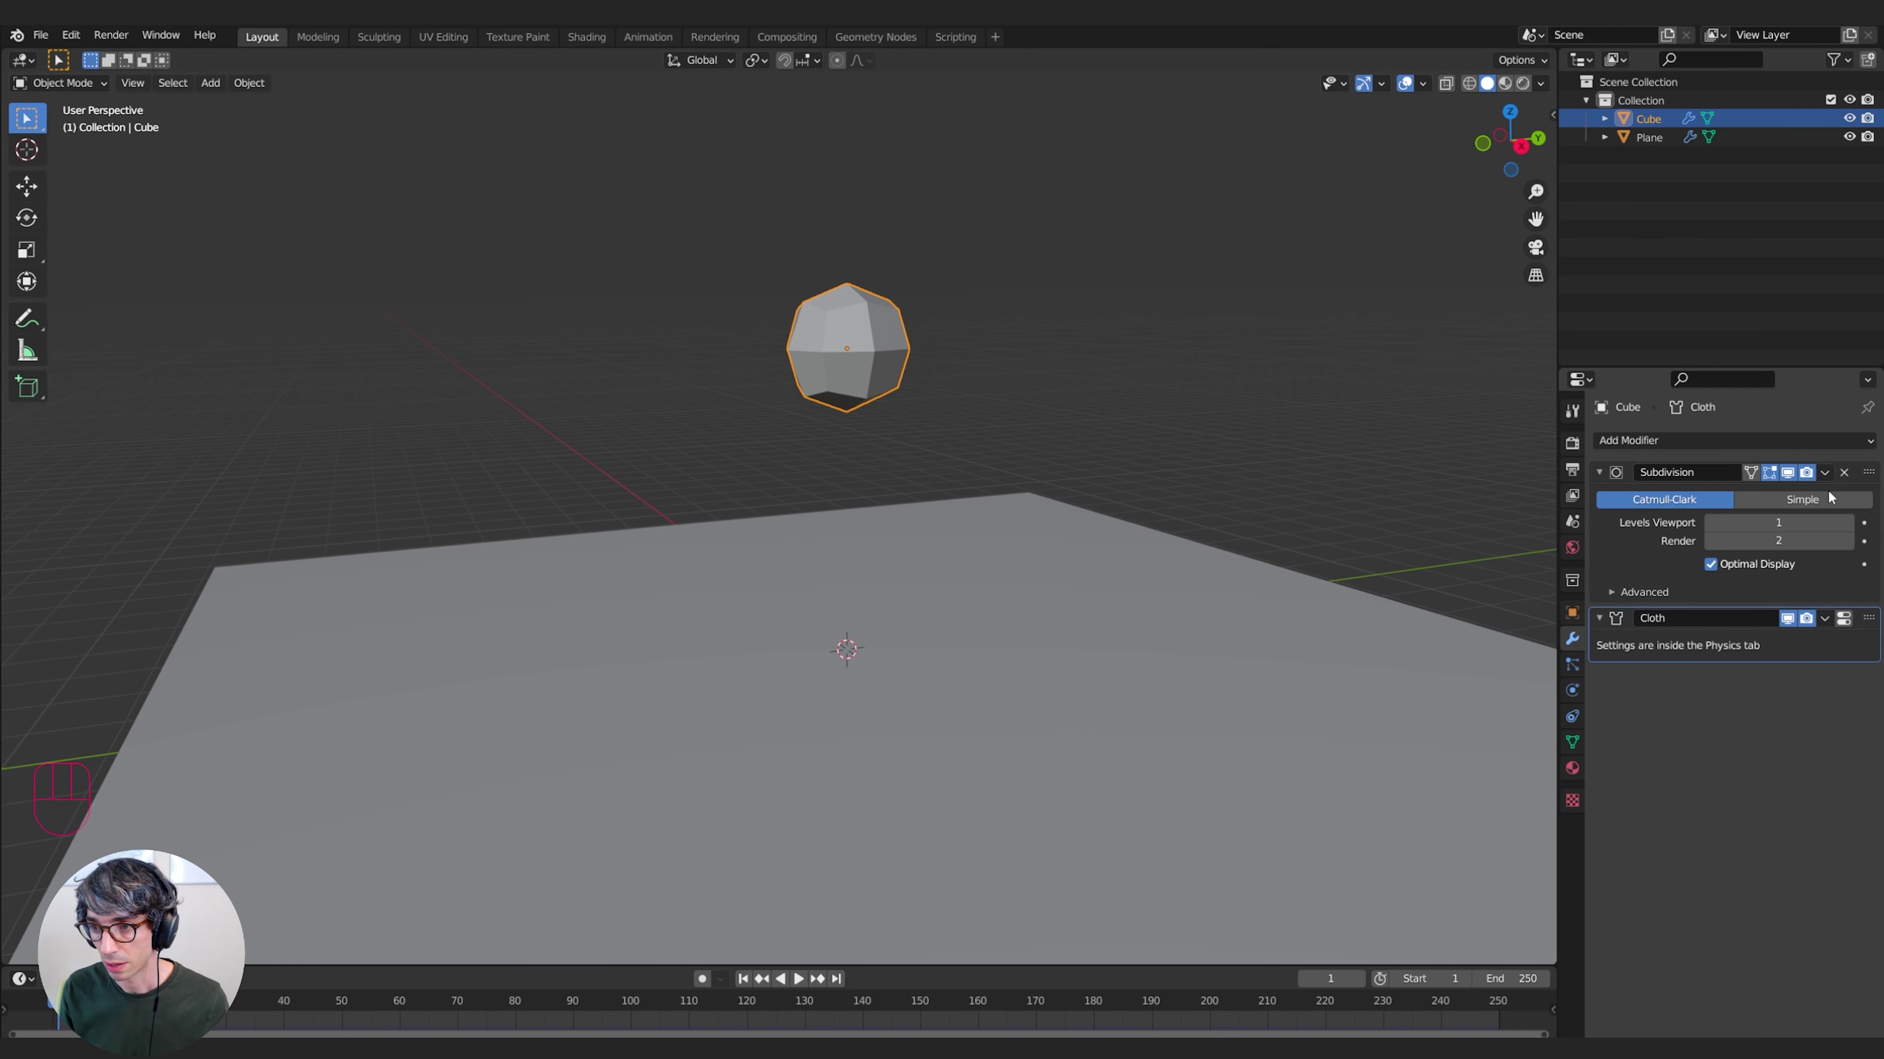
{"action": "left_click", "coordinate": [1846, 523]}
{"action": "left_click", "coordinate": [1802, 500]}
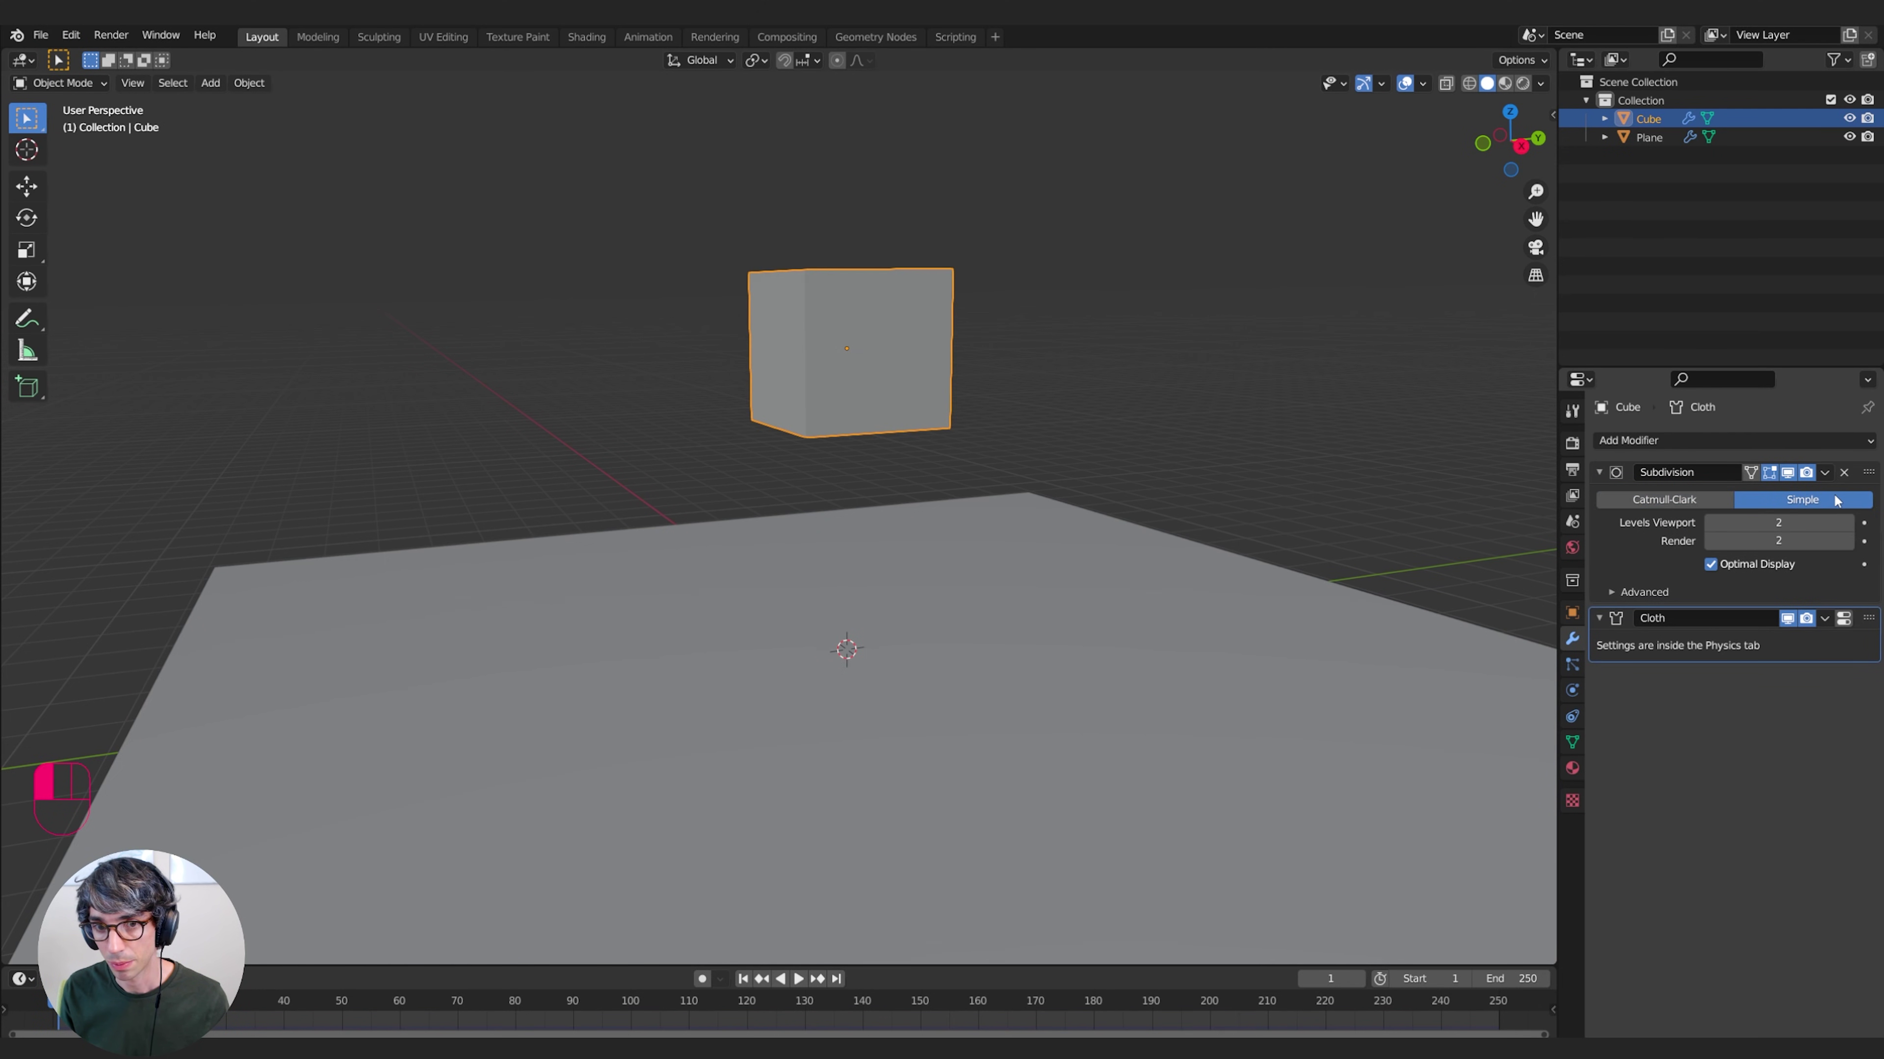
{"action": "left_click", "coordinate": [1846, 523]}
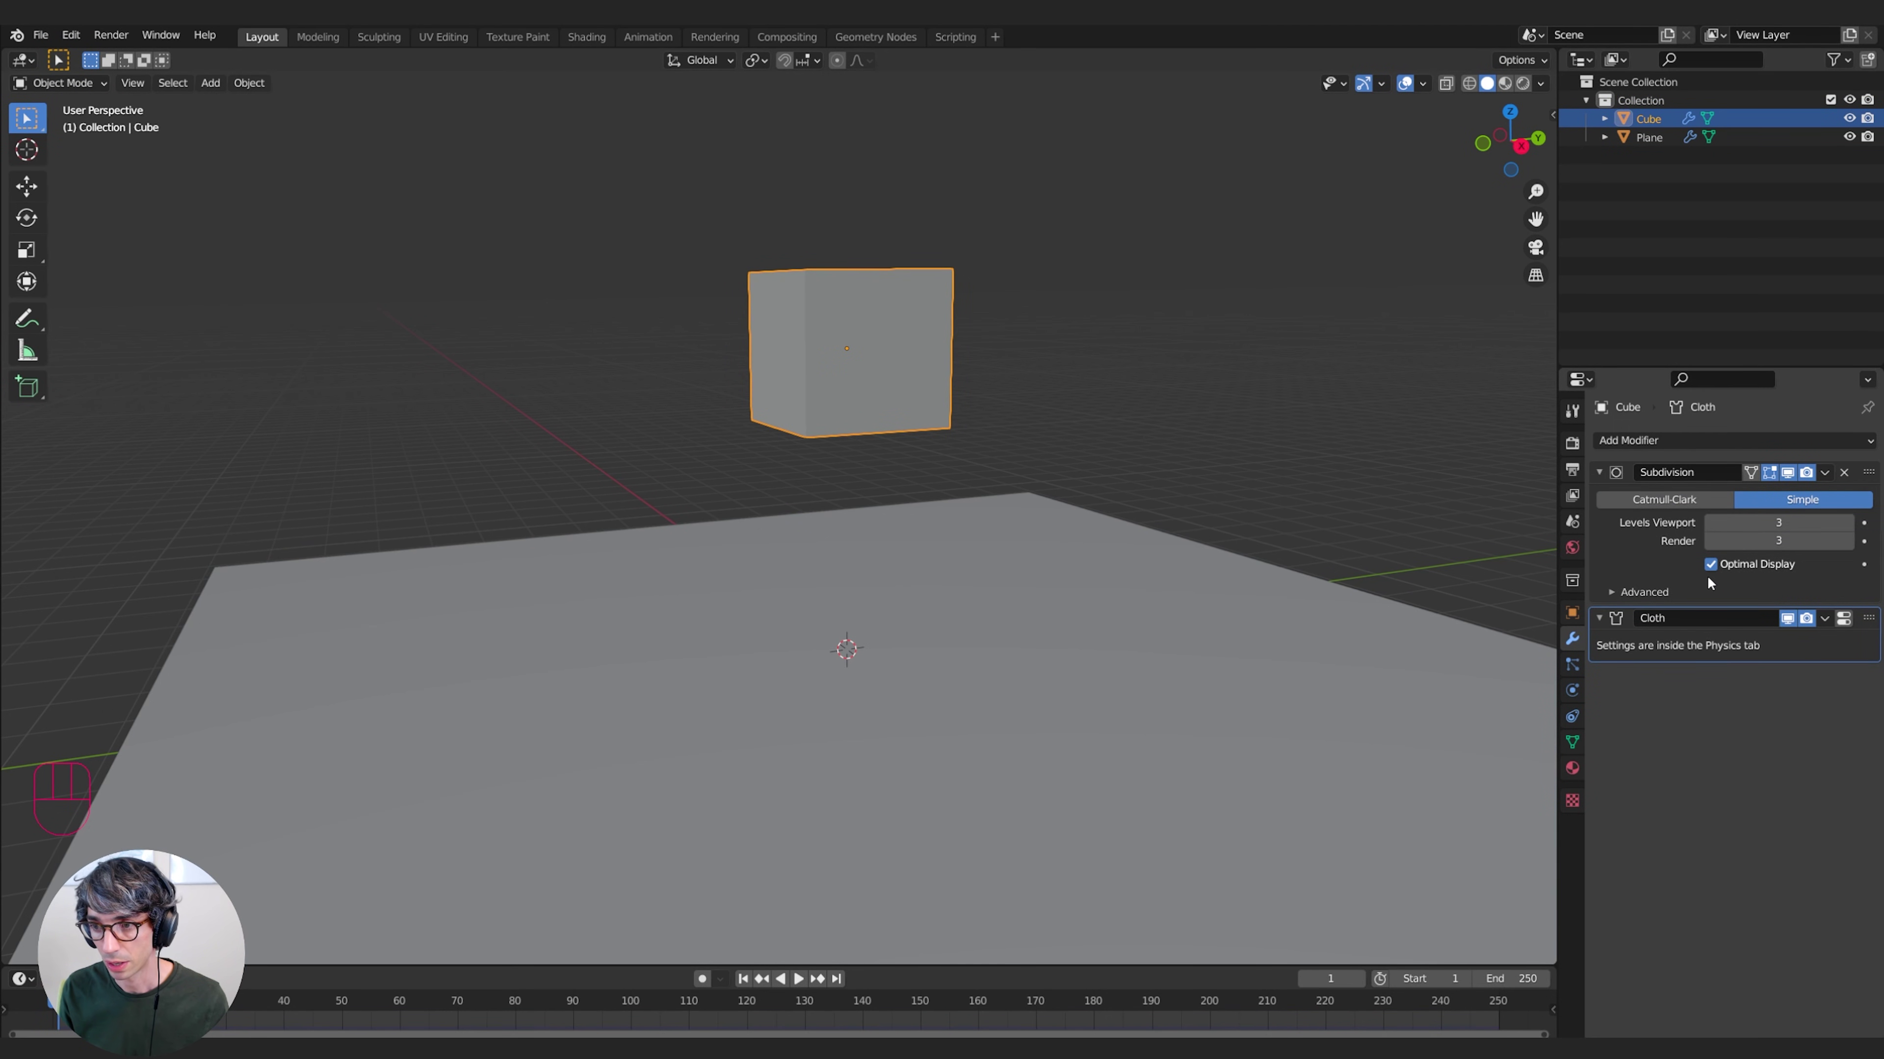
Play the simulation of the cube falling onto the ground plane, and set its cloth pressure to 1
{"action": "key", "text": "space"}
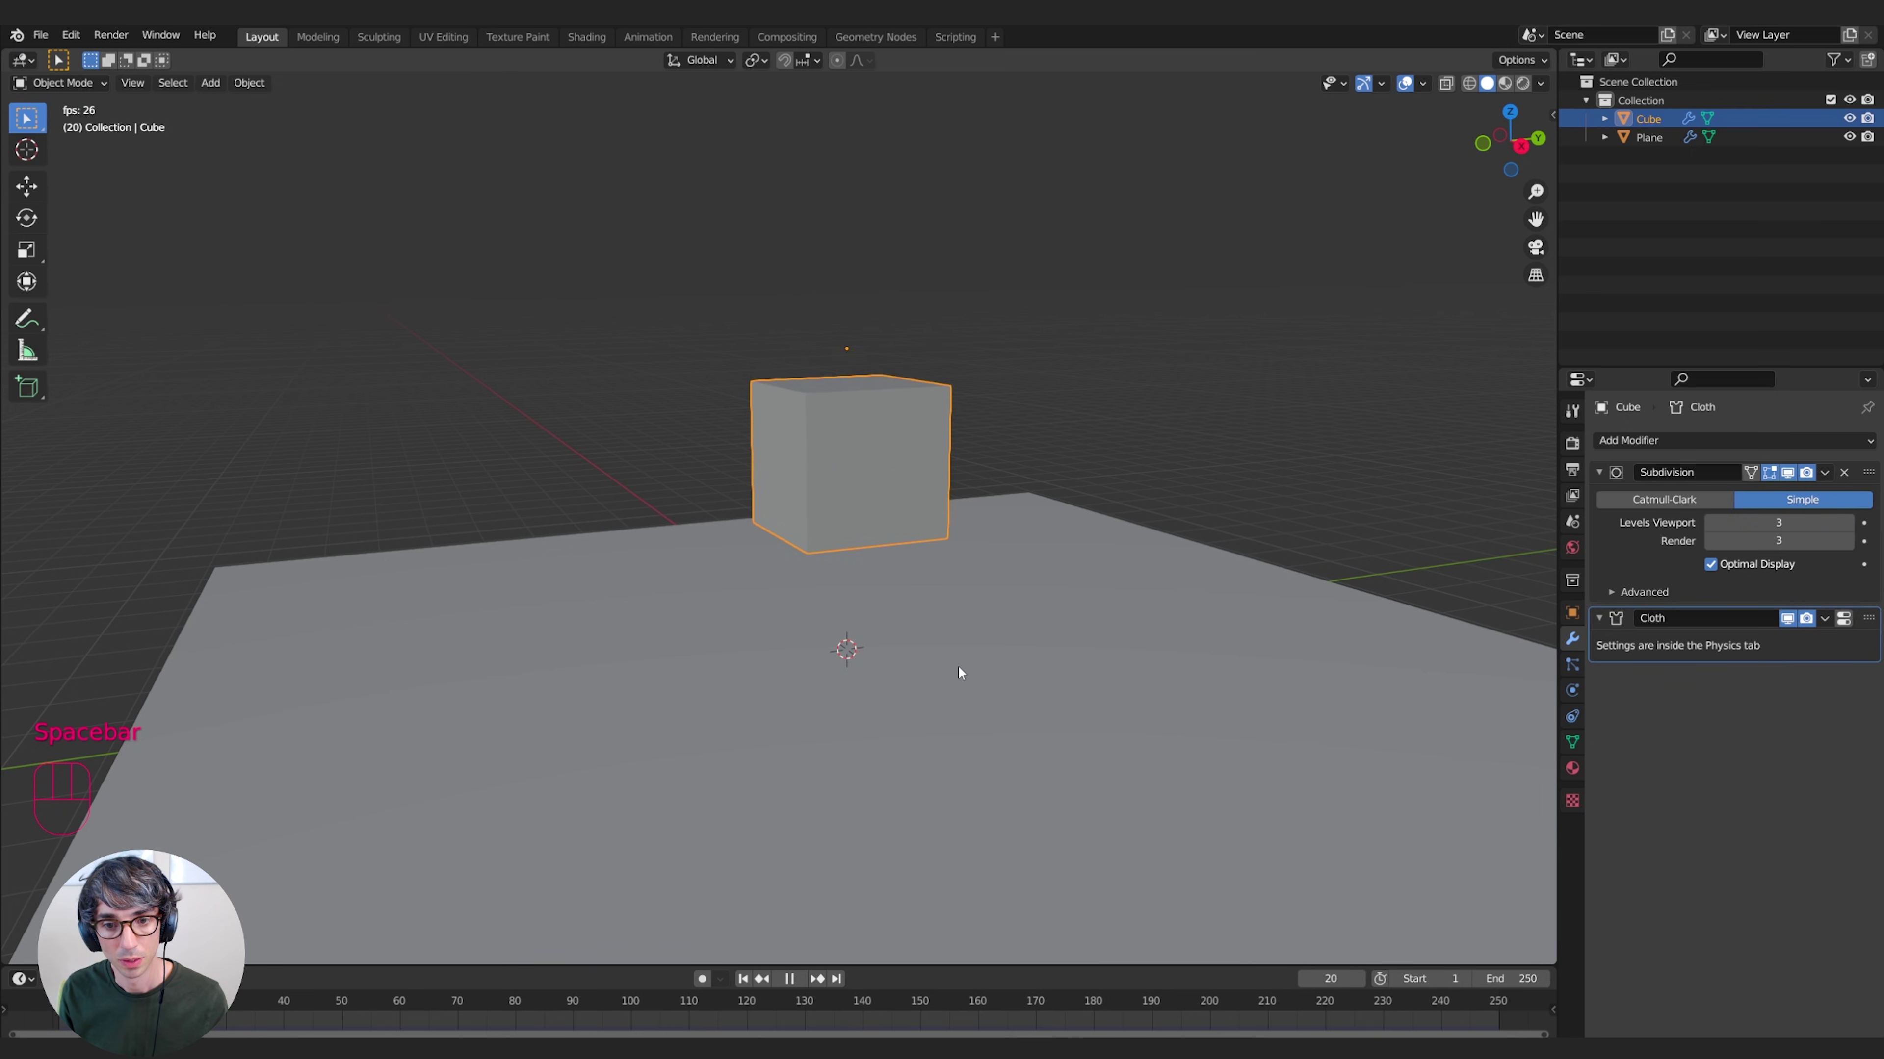
{"action": "left_click", "coordinate": [1796, 799]}
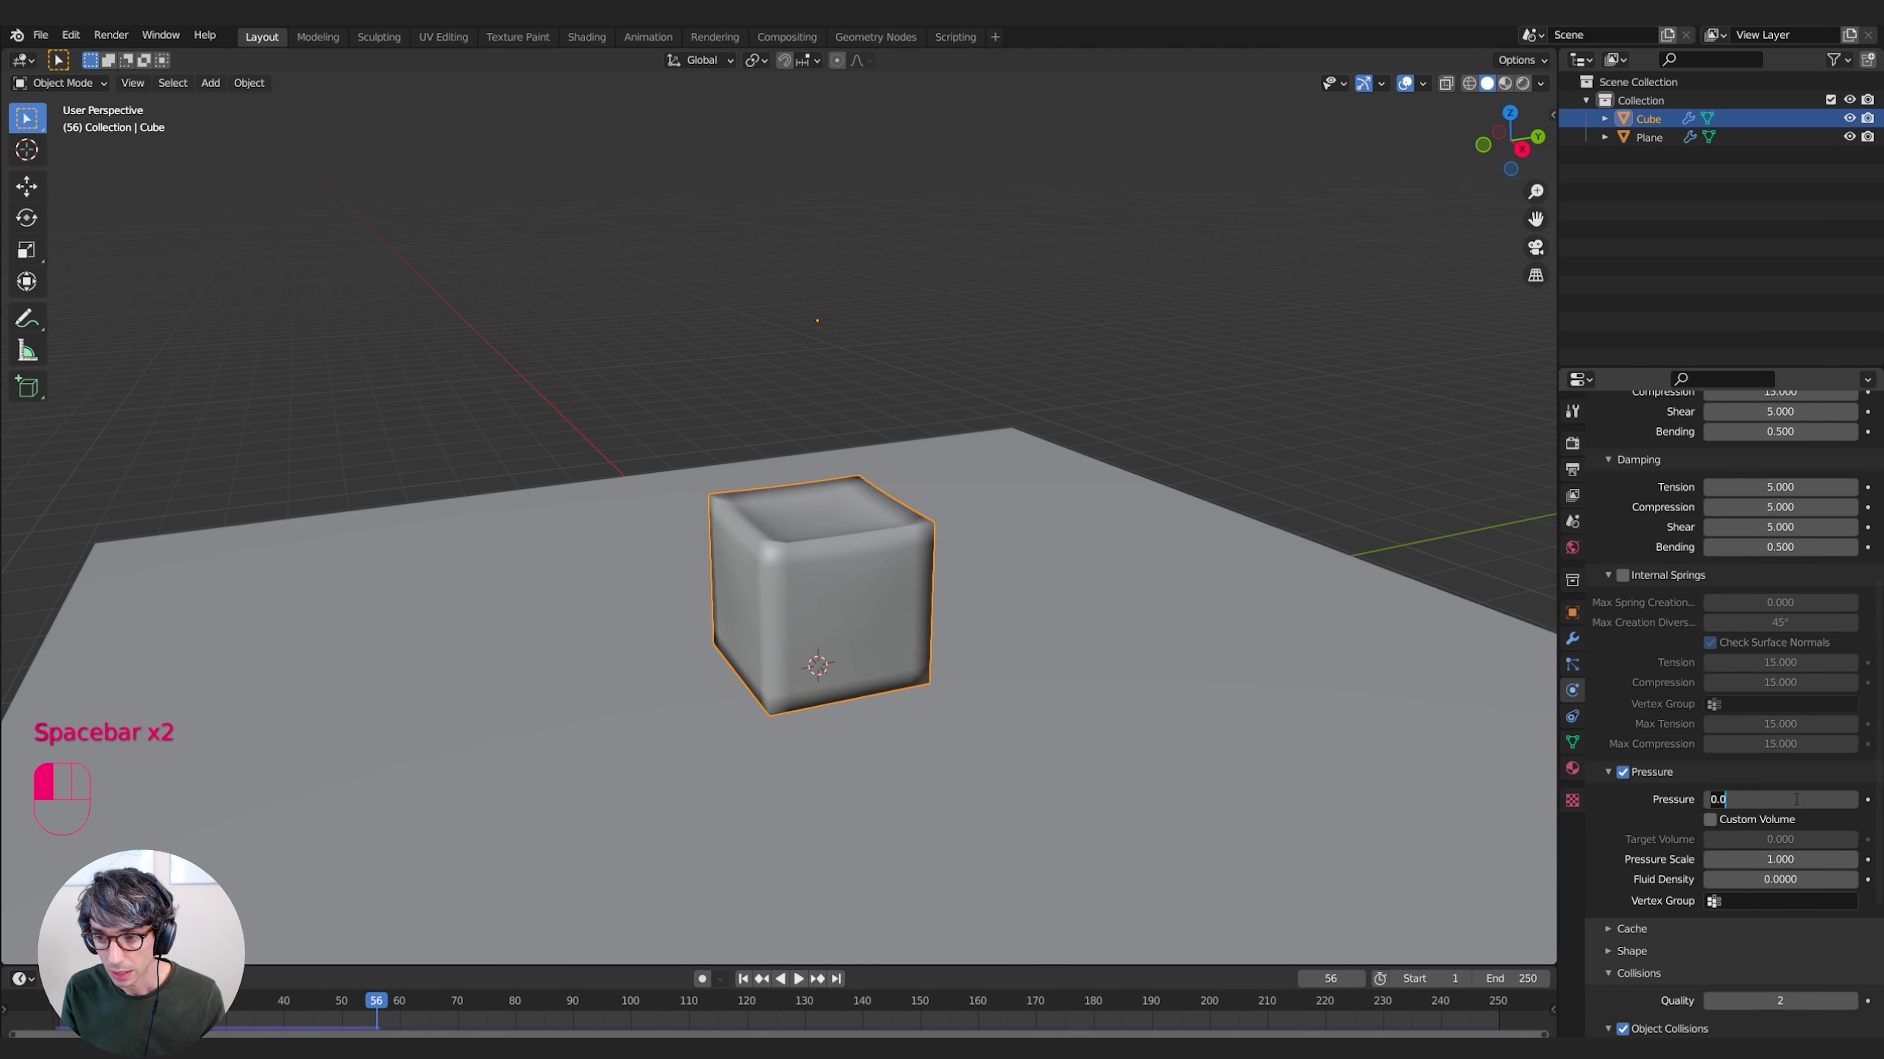
{"action": "type", "text": ".1"}
{"action": "key", "text": "BackSpace"}
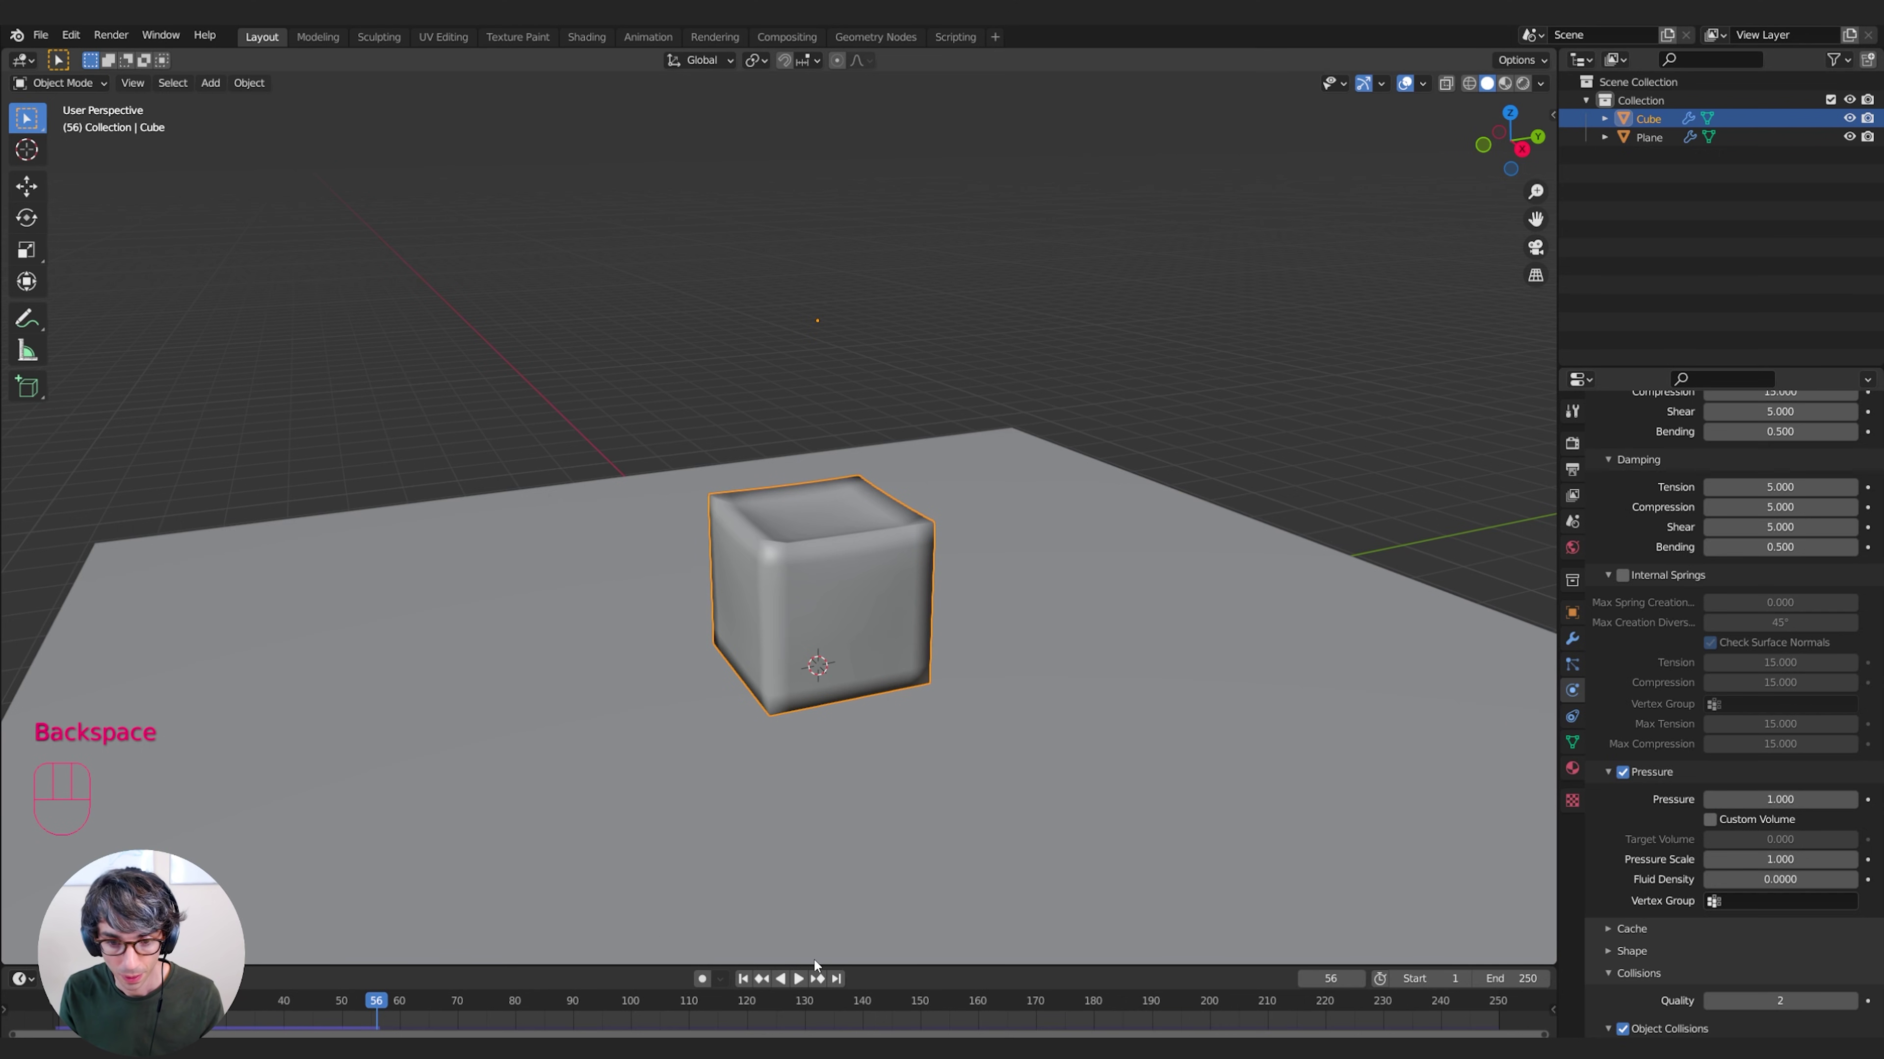
Replay the cube's simulation from the first frame, set its cloth pressure to 2 and play it again
{"action": "left_click", "coordinate": [742, 979]}
{"action": "key", "text": "space"}
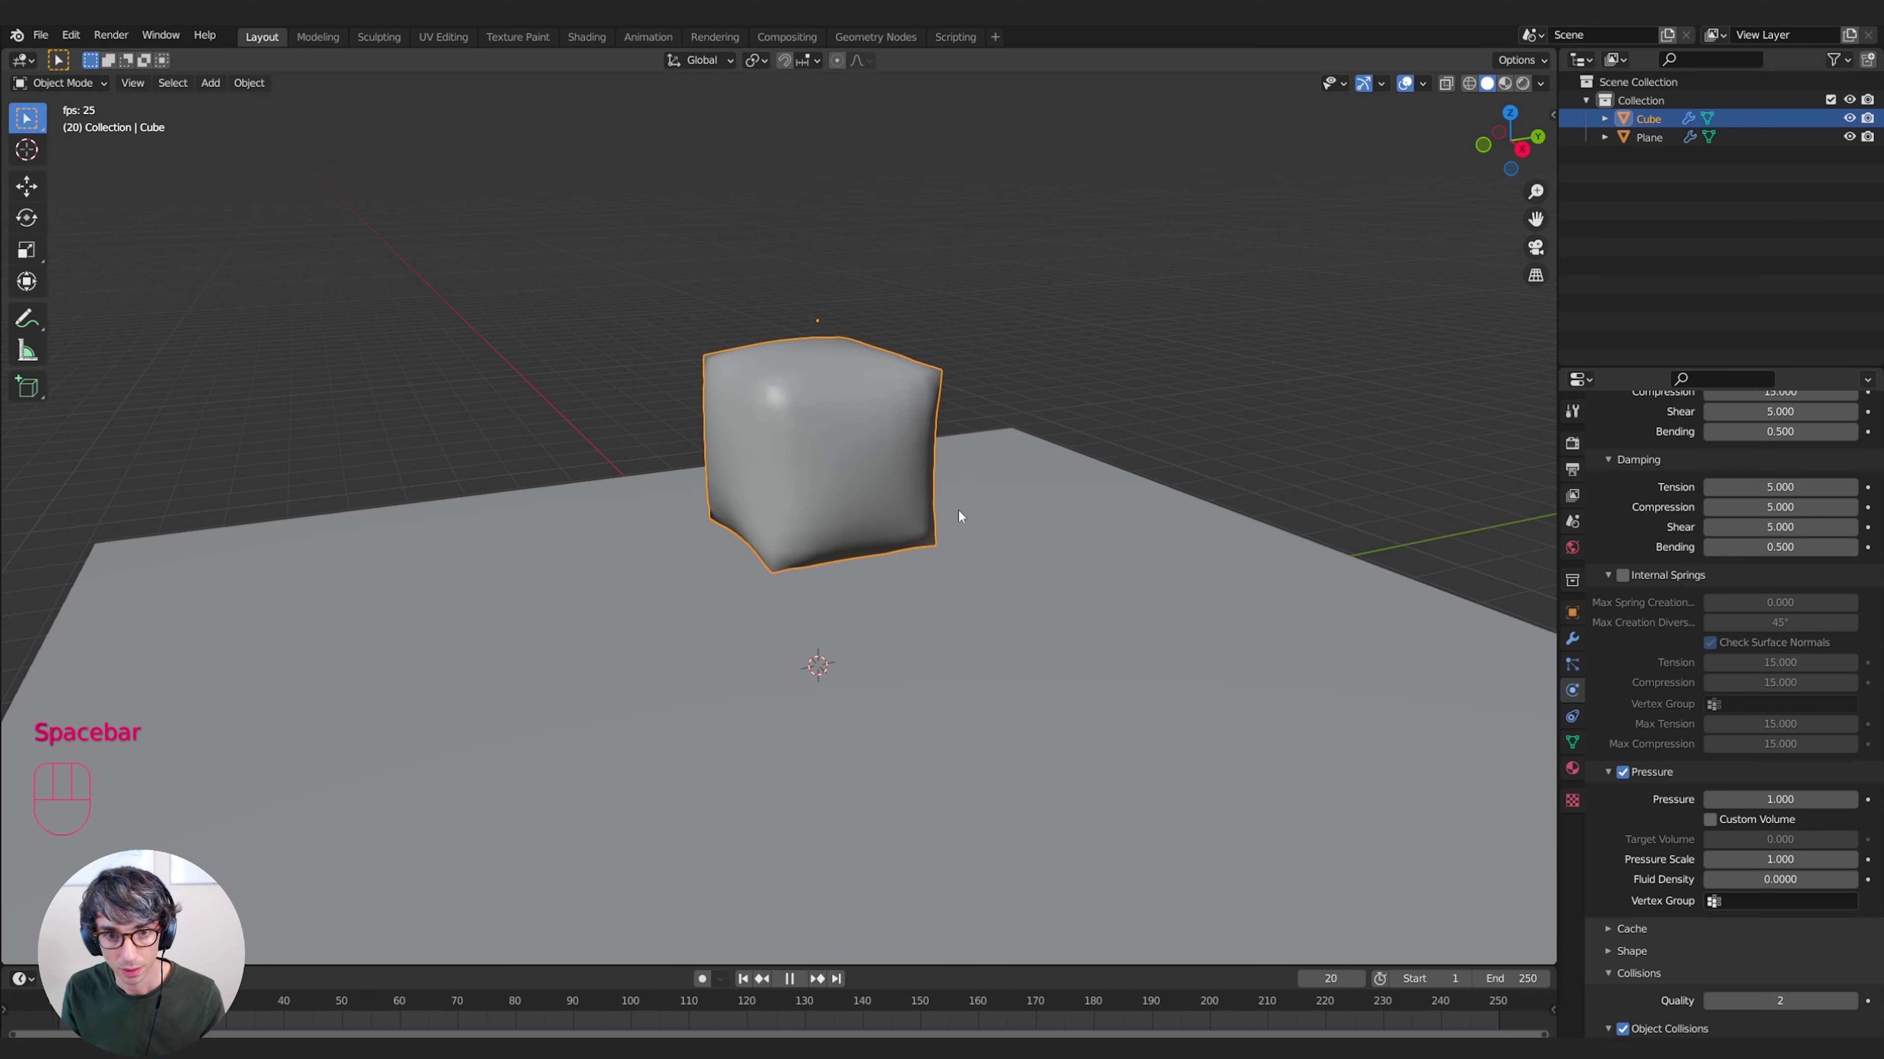
{"action": "key", "text": "space"}
{"action": "double_click", "coordinate": [1798, 800]}
{"action": "type", "text": "2"}
{"action": "key", "text": "Return"}
{"action": "key", "text": "space"}
{"action": "middle_click_drag", "start_coordinate": [1060, 672], "coordinate": [844, 549]}
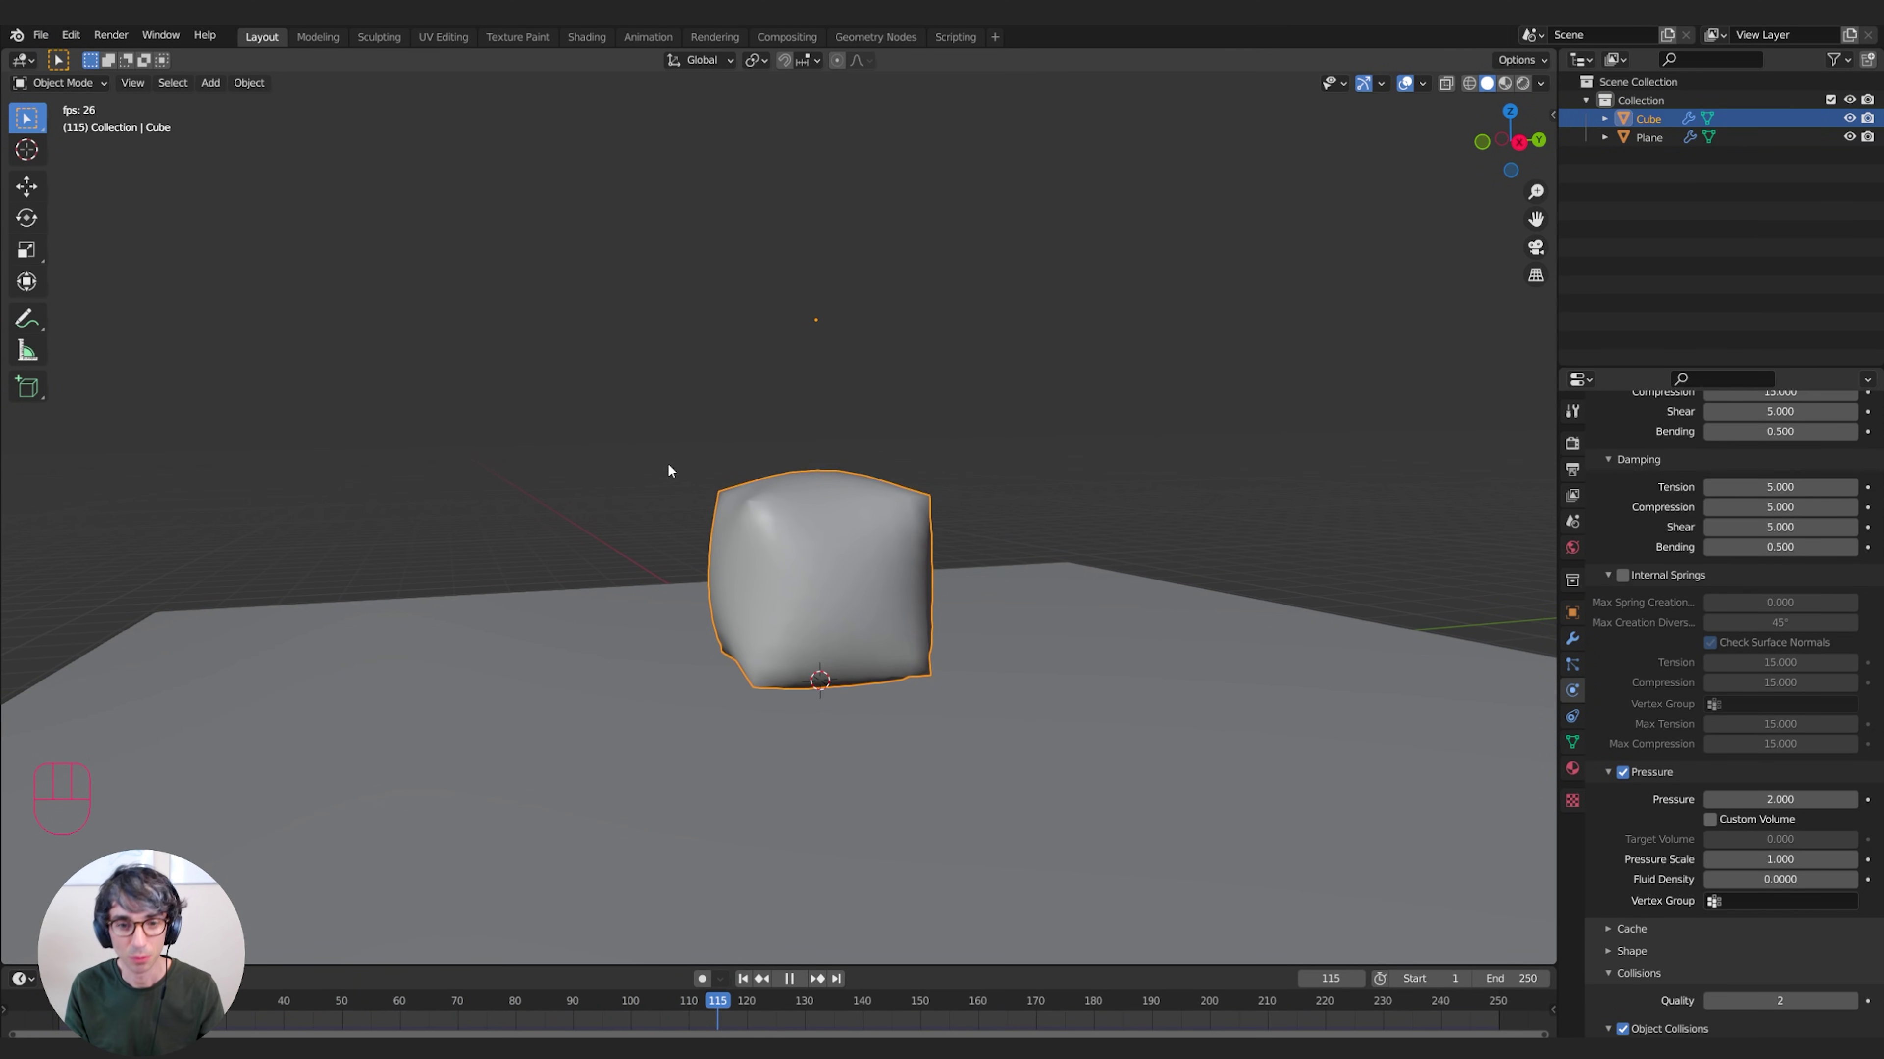
Stop the playback and rotate the cube by about -35.5° in the current view
{"action": "key", "text": "space"}
{"action": "key", "text": "r"}
{"action": "left_click", "coordinate": [1018, 659]}
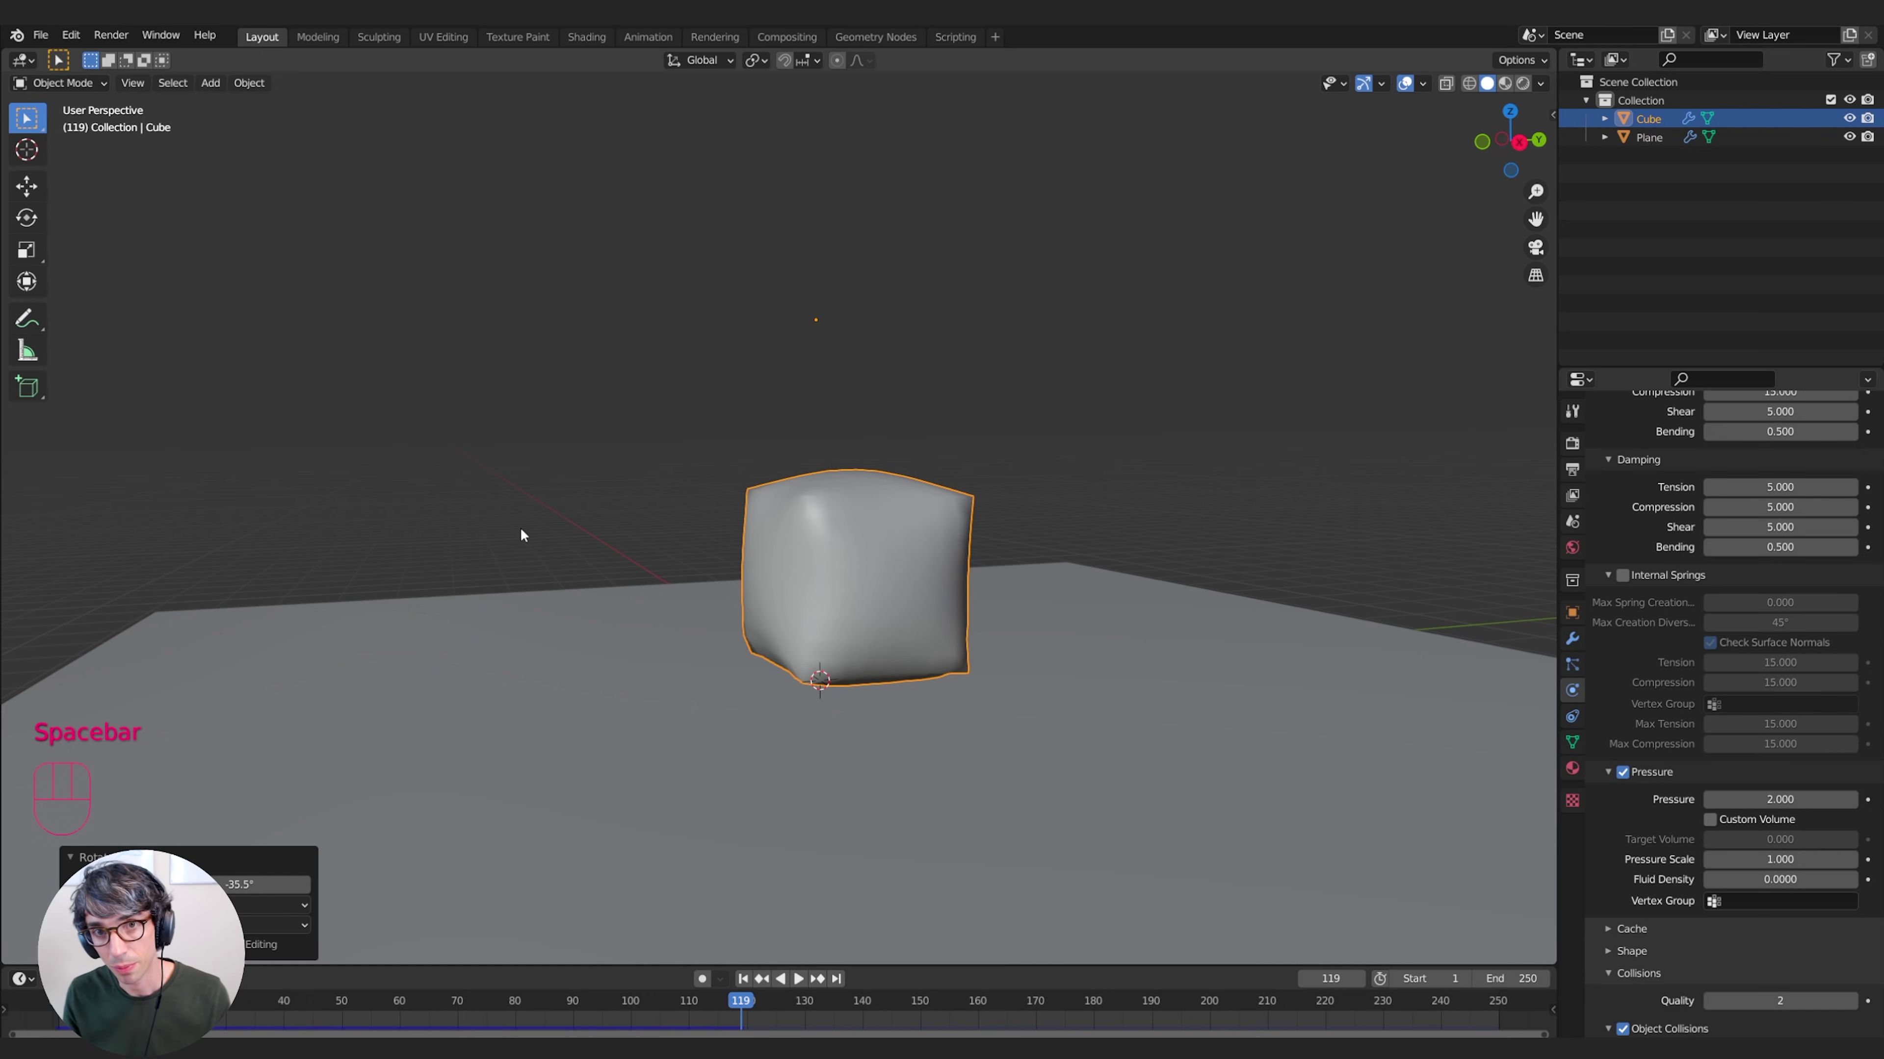
Add a plane above the cube, scaled up by about 1.69, and give it Cloth physics
{"action": "key", "text": "shift+a"}
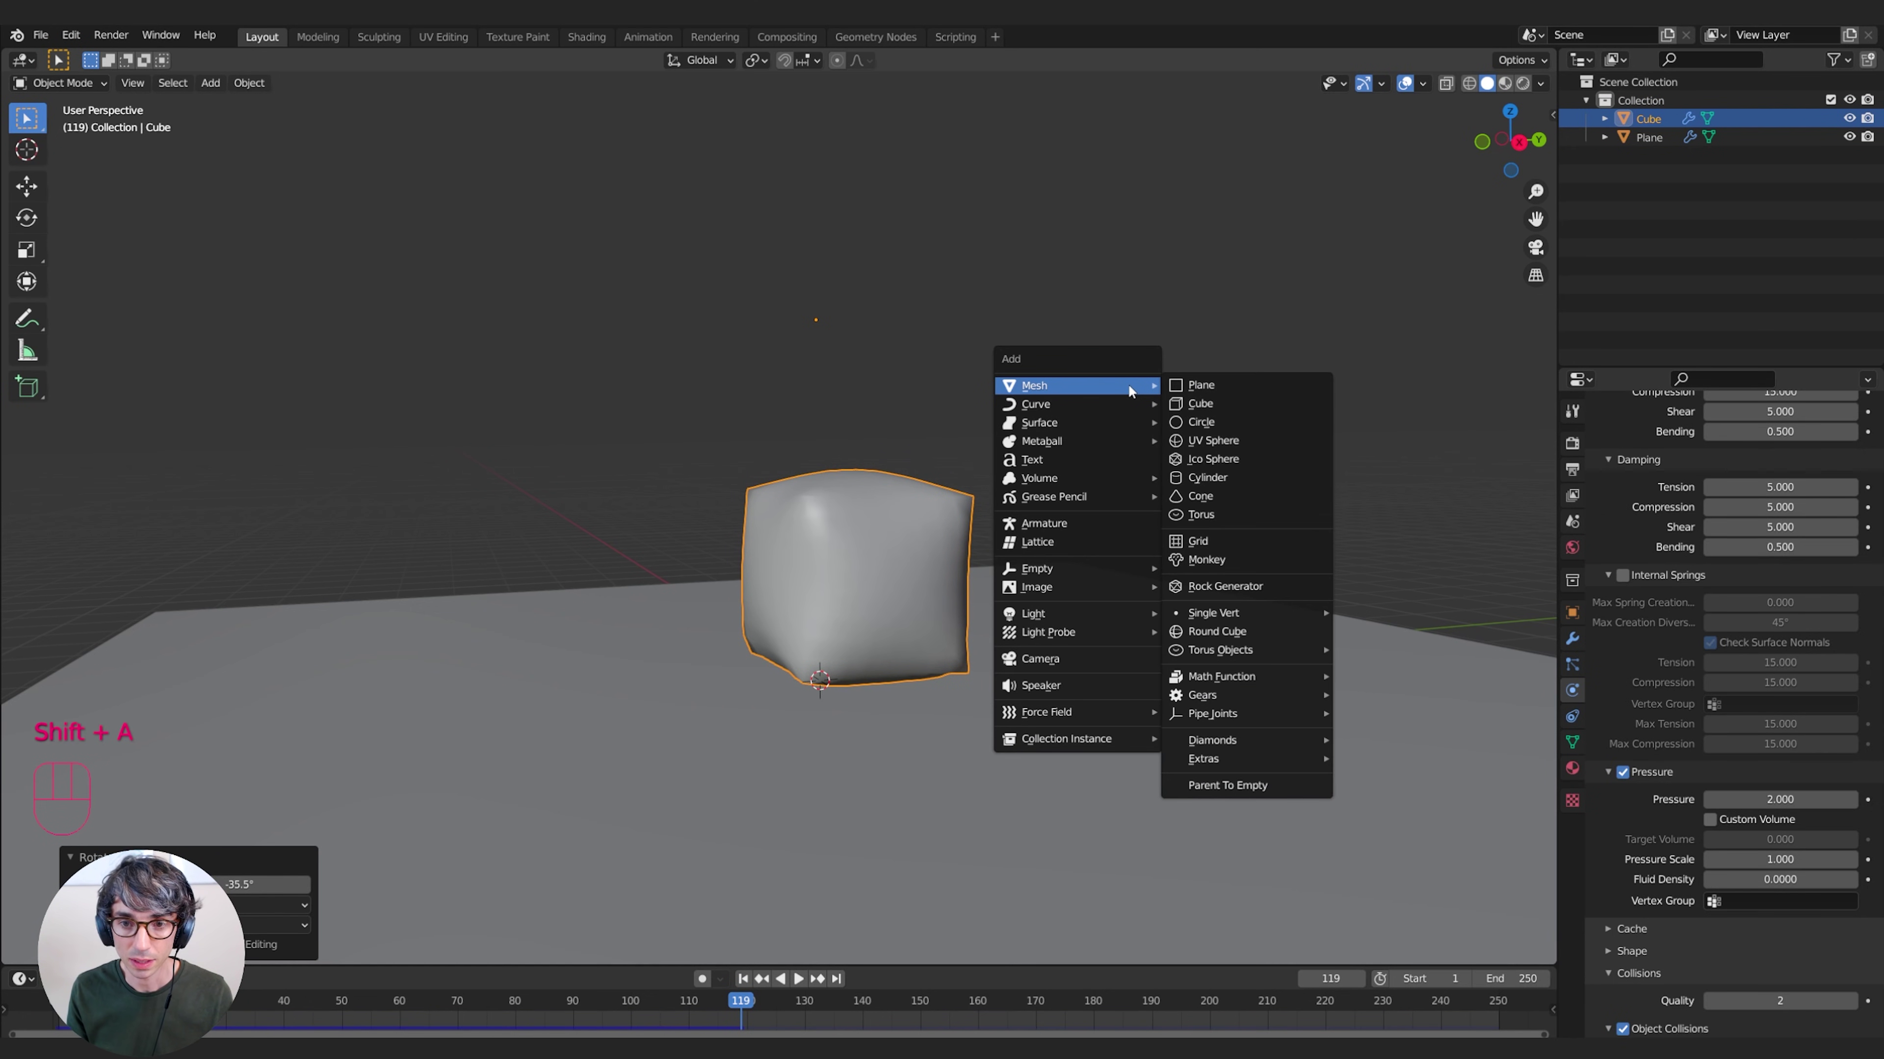
{"action": "left_click", "coordinate": [1201, 384]}
{"action": "key", "text": "g"}
{"action": "key", "text": "z"}
{"action": "left_click", "coordinate": [994, 252]}
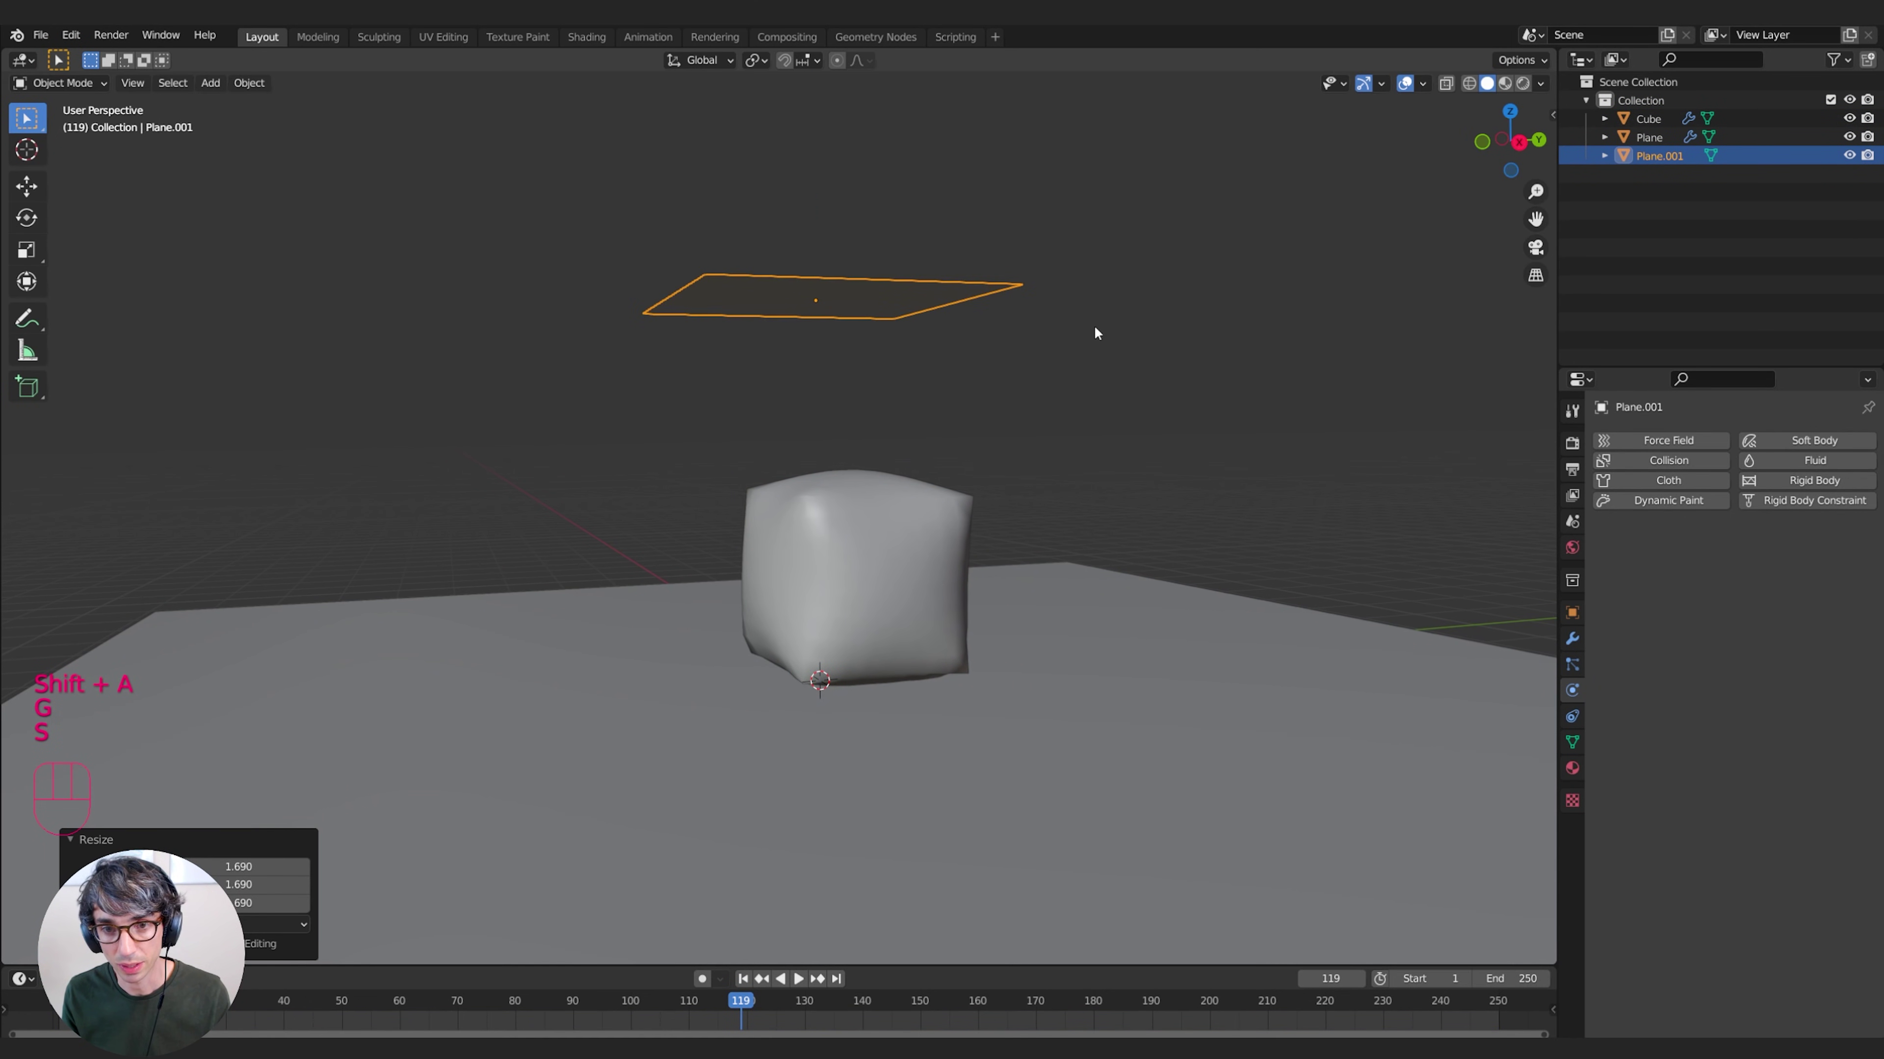
{"action": "left_click", "coordinate": [1668, 480]}
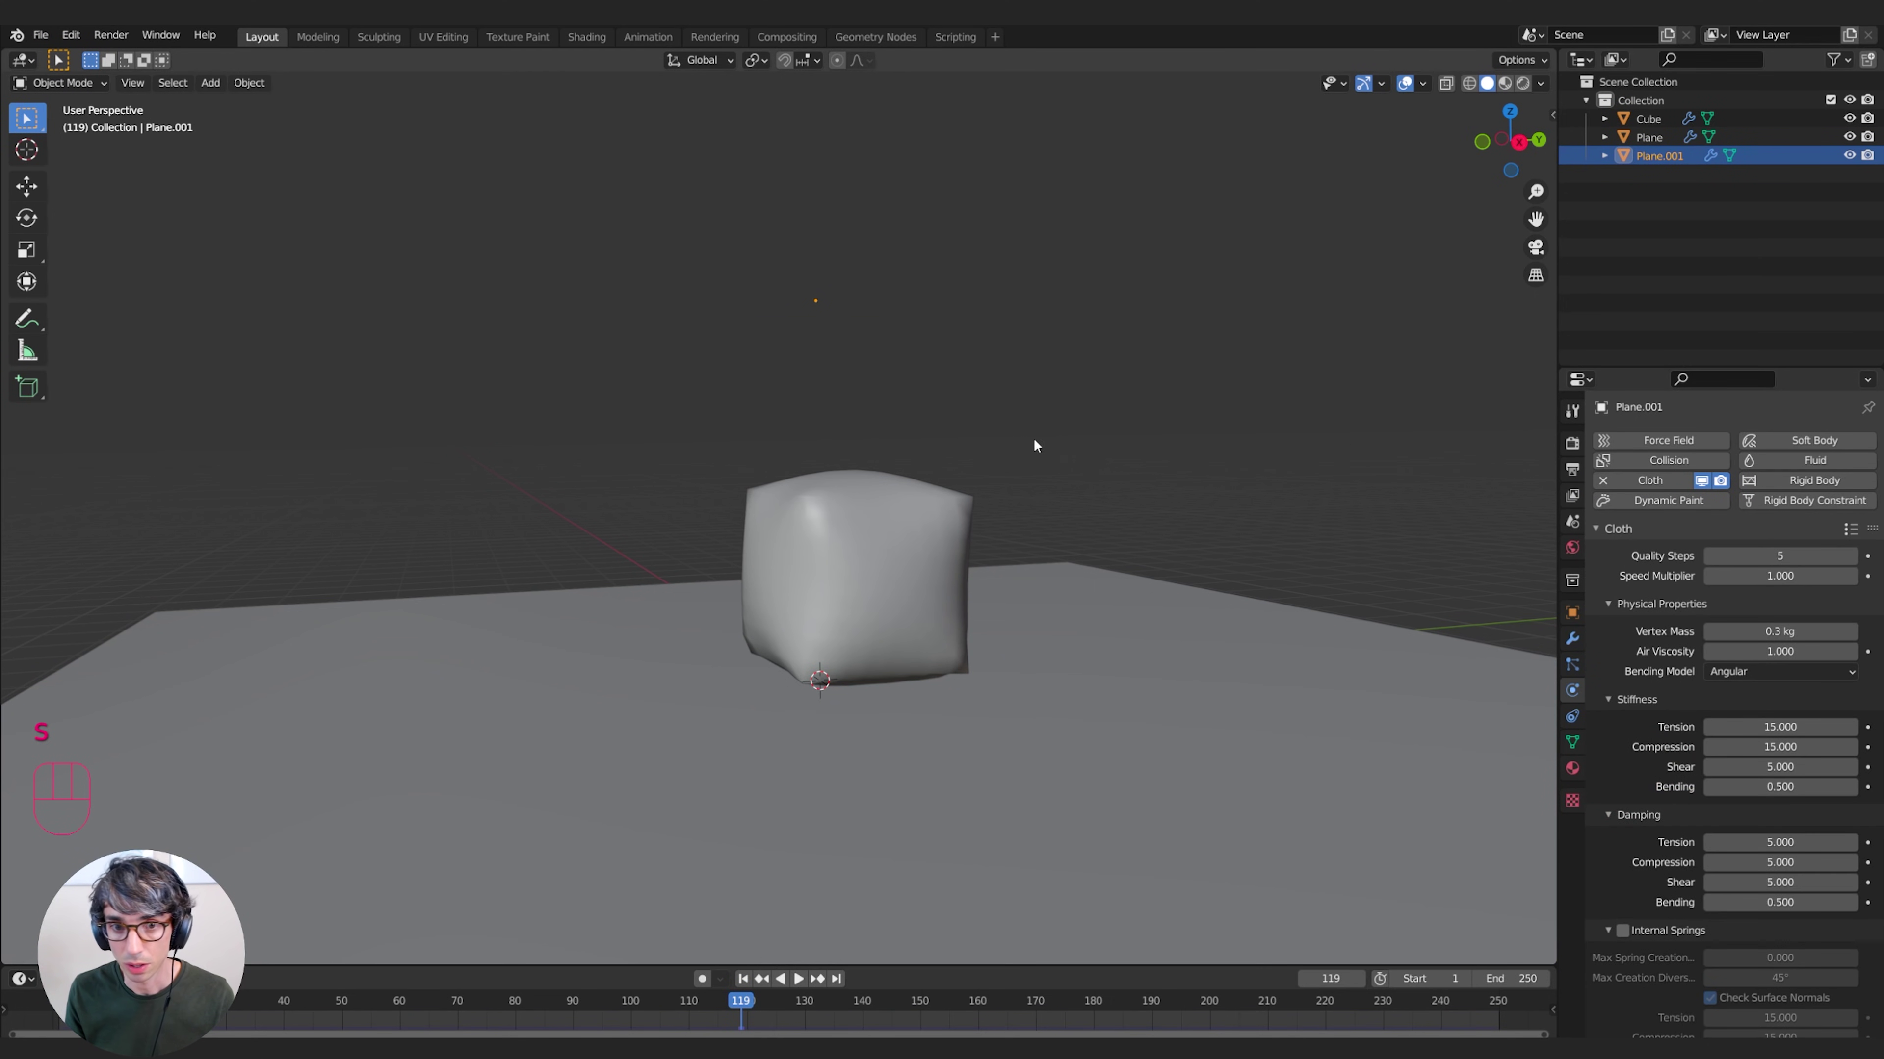
Return to the first frame and raise the cloth plane along Z so it clears the tilted cube
{"action": "left_click", "coordinate": [745, 979]}
{"action": "middle_click_drag", "start_coordinate": [815, 742], "coordinate": [875, 579]}
{"action": "key", "text": "g"}
{"action": "key", "text": "z"}
{"action": "left_click", "coordinate": [1026, 253]}
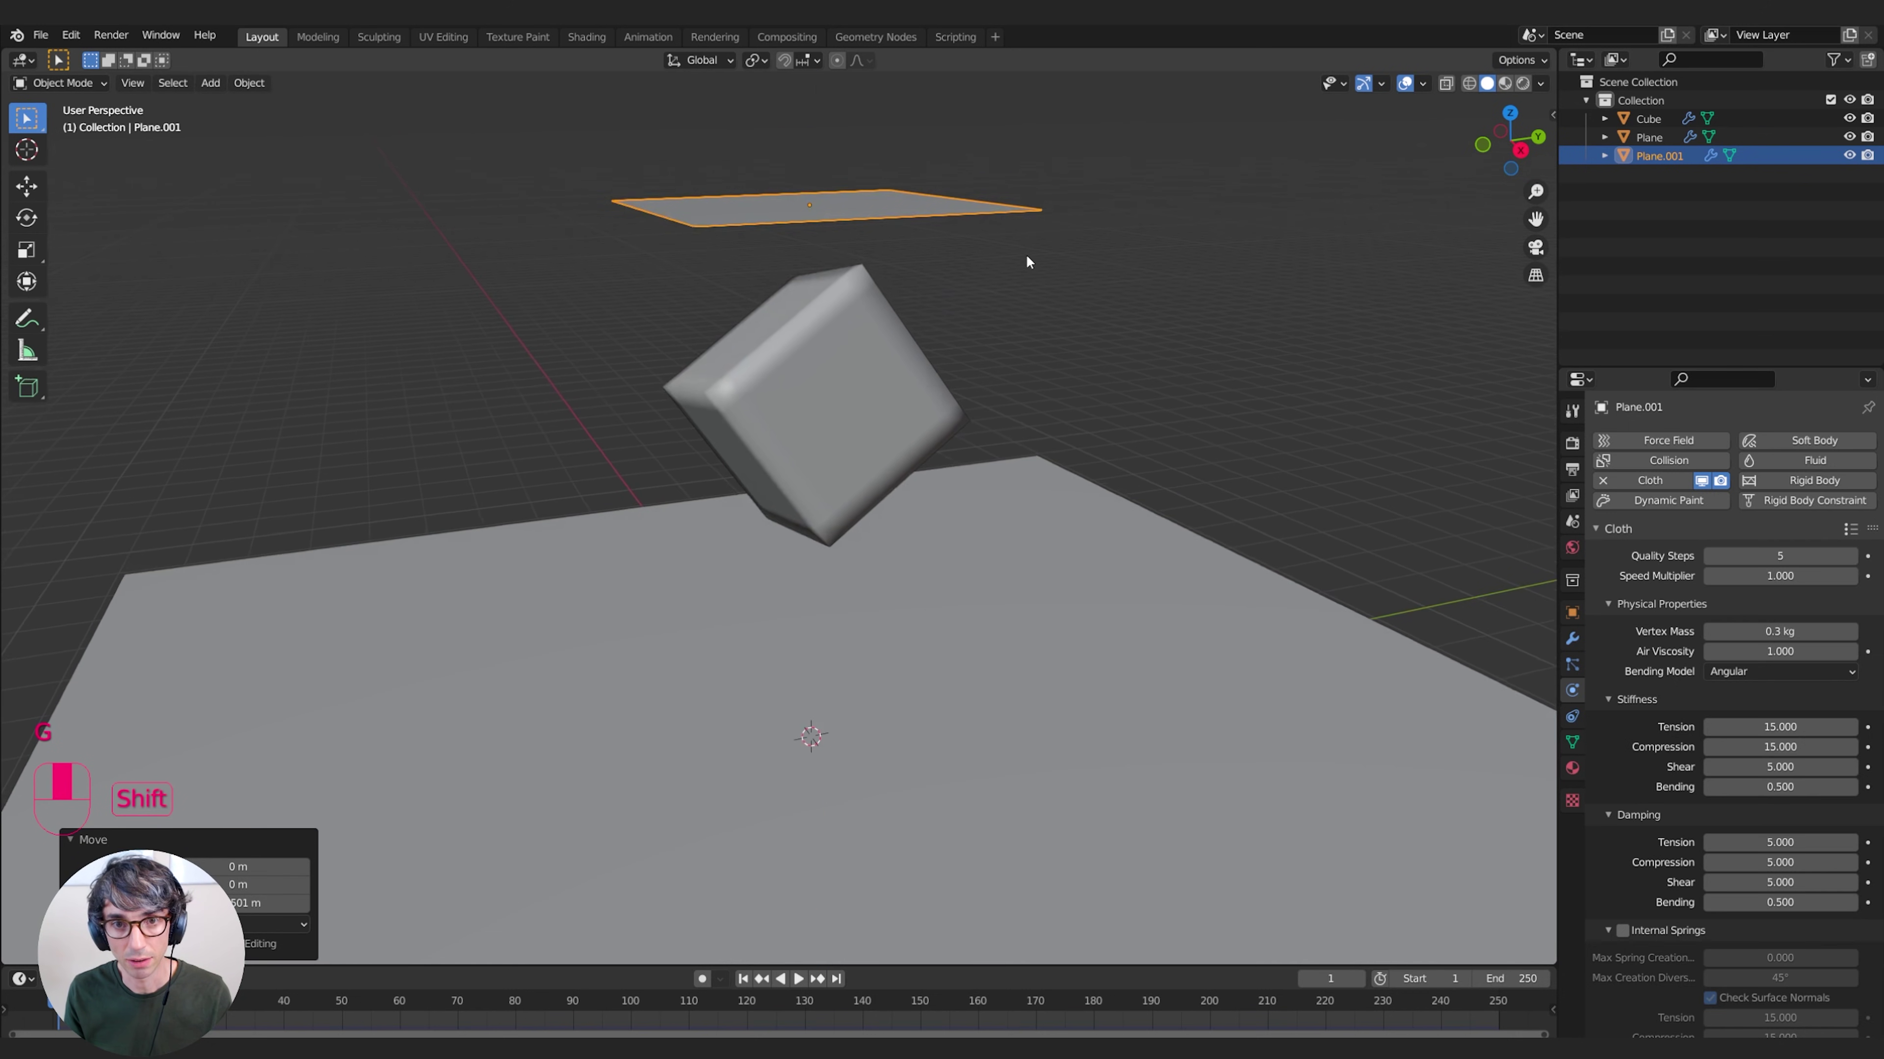
{"action": "middle_click_drag", "start_coordinate": [1026, 253], "coordinate": [1021, 317], "text": "shift"}
Subdivide the cloth plane's mesh in Edit Mode with an increased number of cuts
{"action": "key", "text": "Tab"}
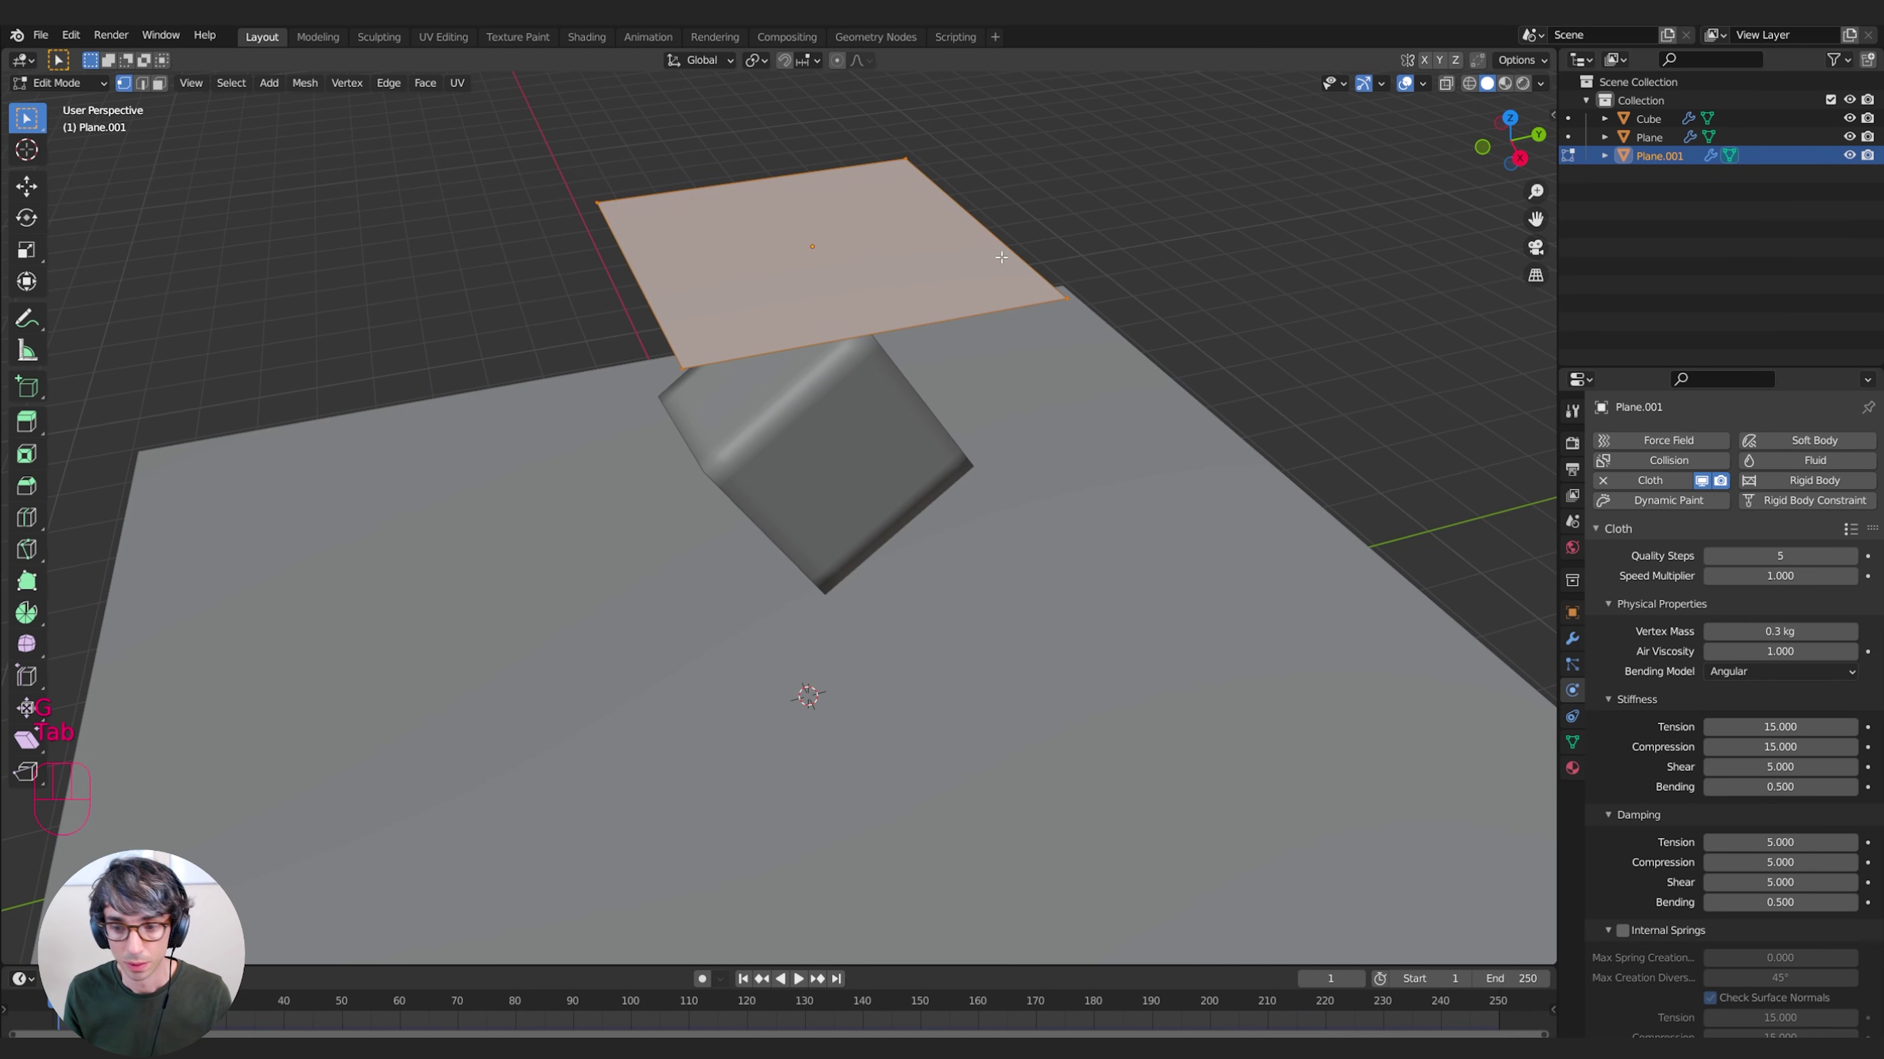
{"action": "key", "text": "F3"}
{"action": "type", "text": "subd"}
{"action": "key", "text": "Return"}
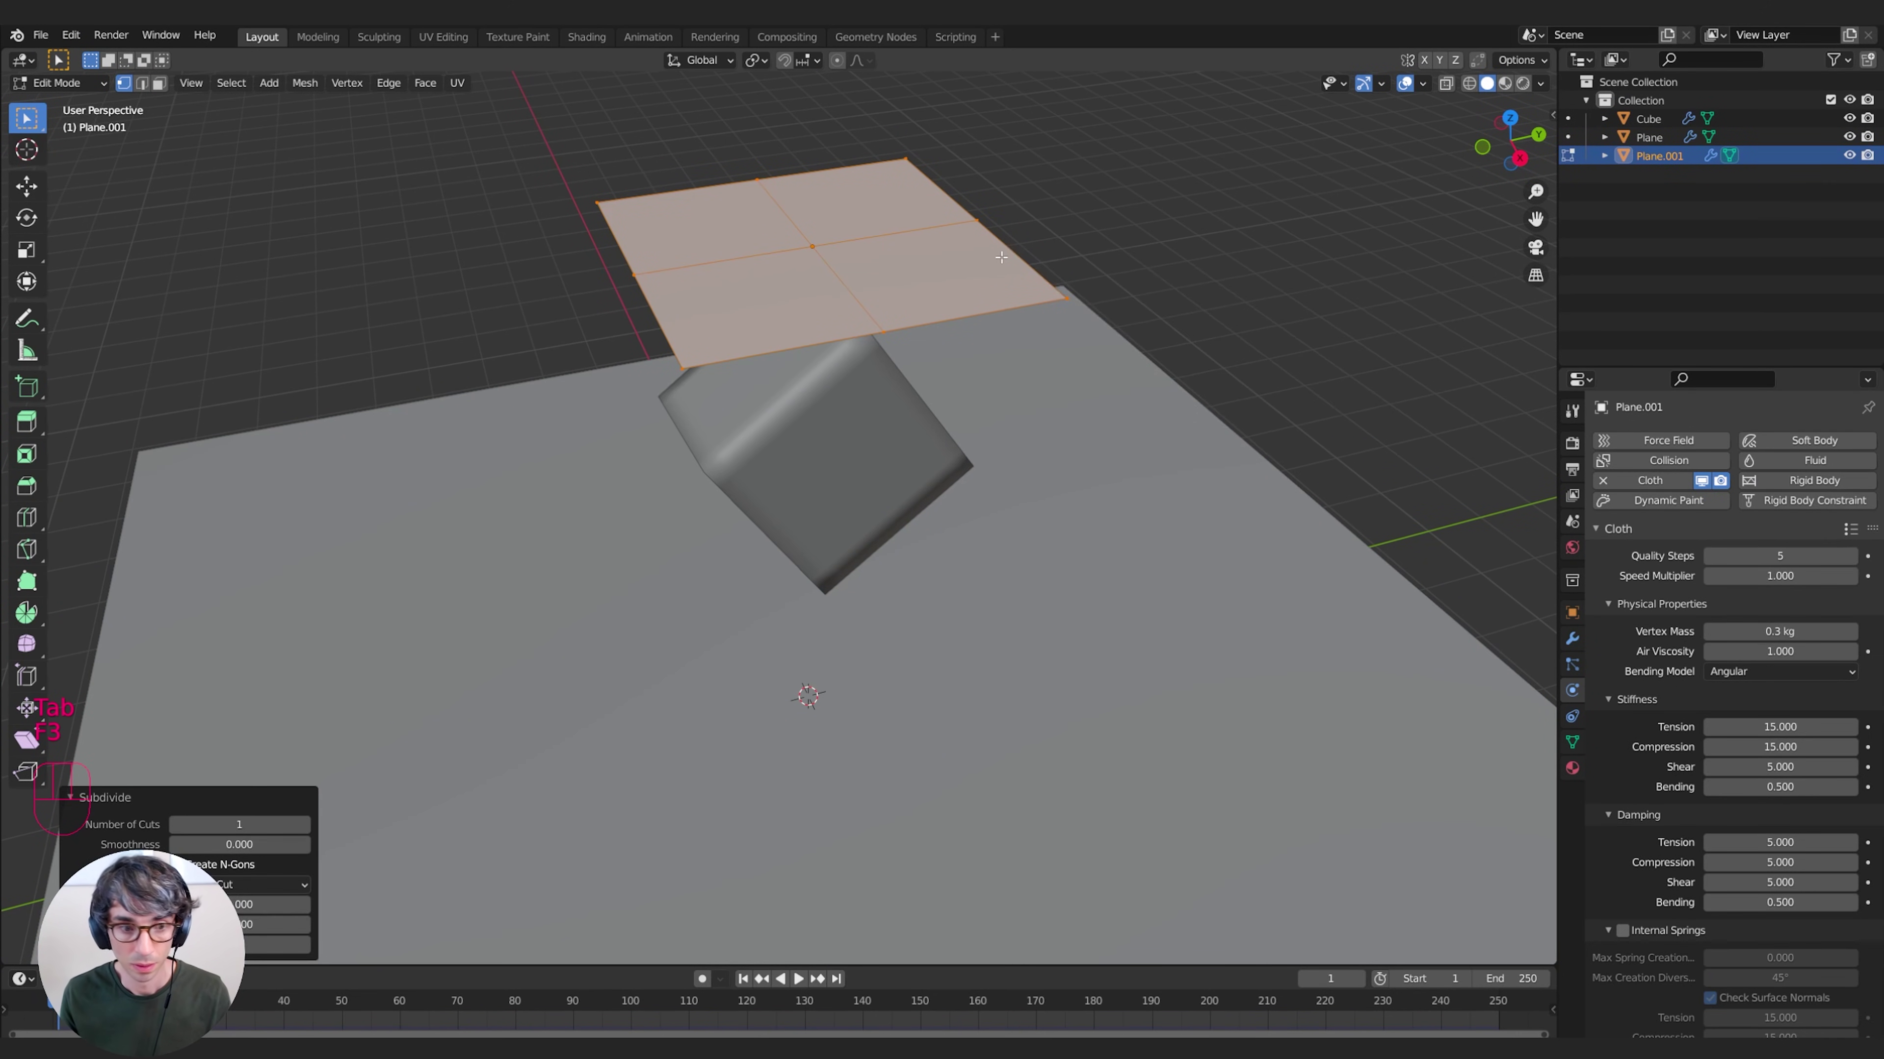
{"action": "left_click_drag", "start_coordinate": [245, 824], "coordinate": [312, 824]}
{"action": "key", "text": "Tab"}
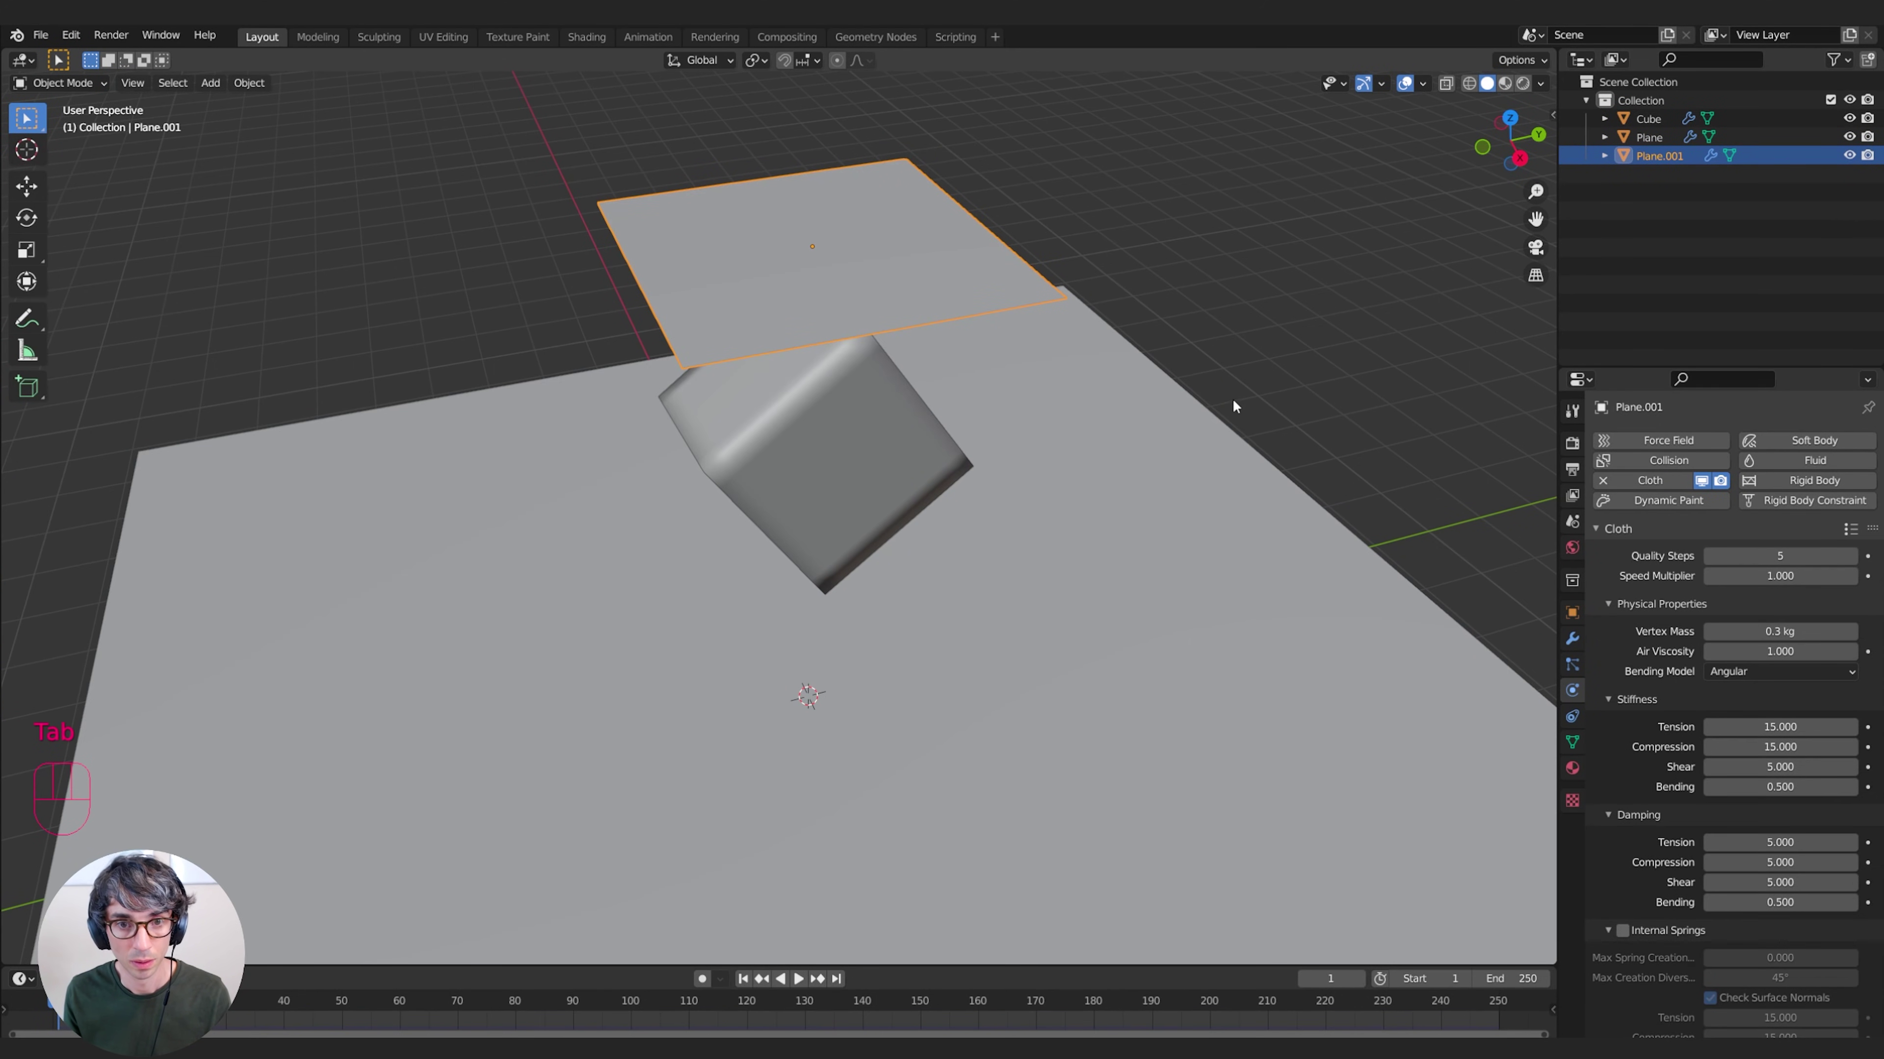
Play the simulation to check how the cloth plane falls against the pressurised cube
{"action": "key", "text": "space"}
{"action": "middle_click_drag", "start_coordinate": [1074, 625], "coordinate": [1033, 583]}
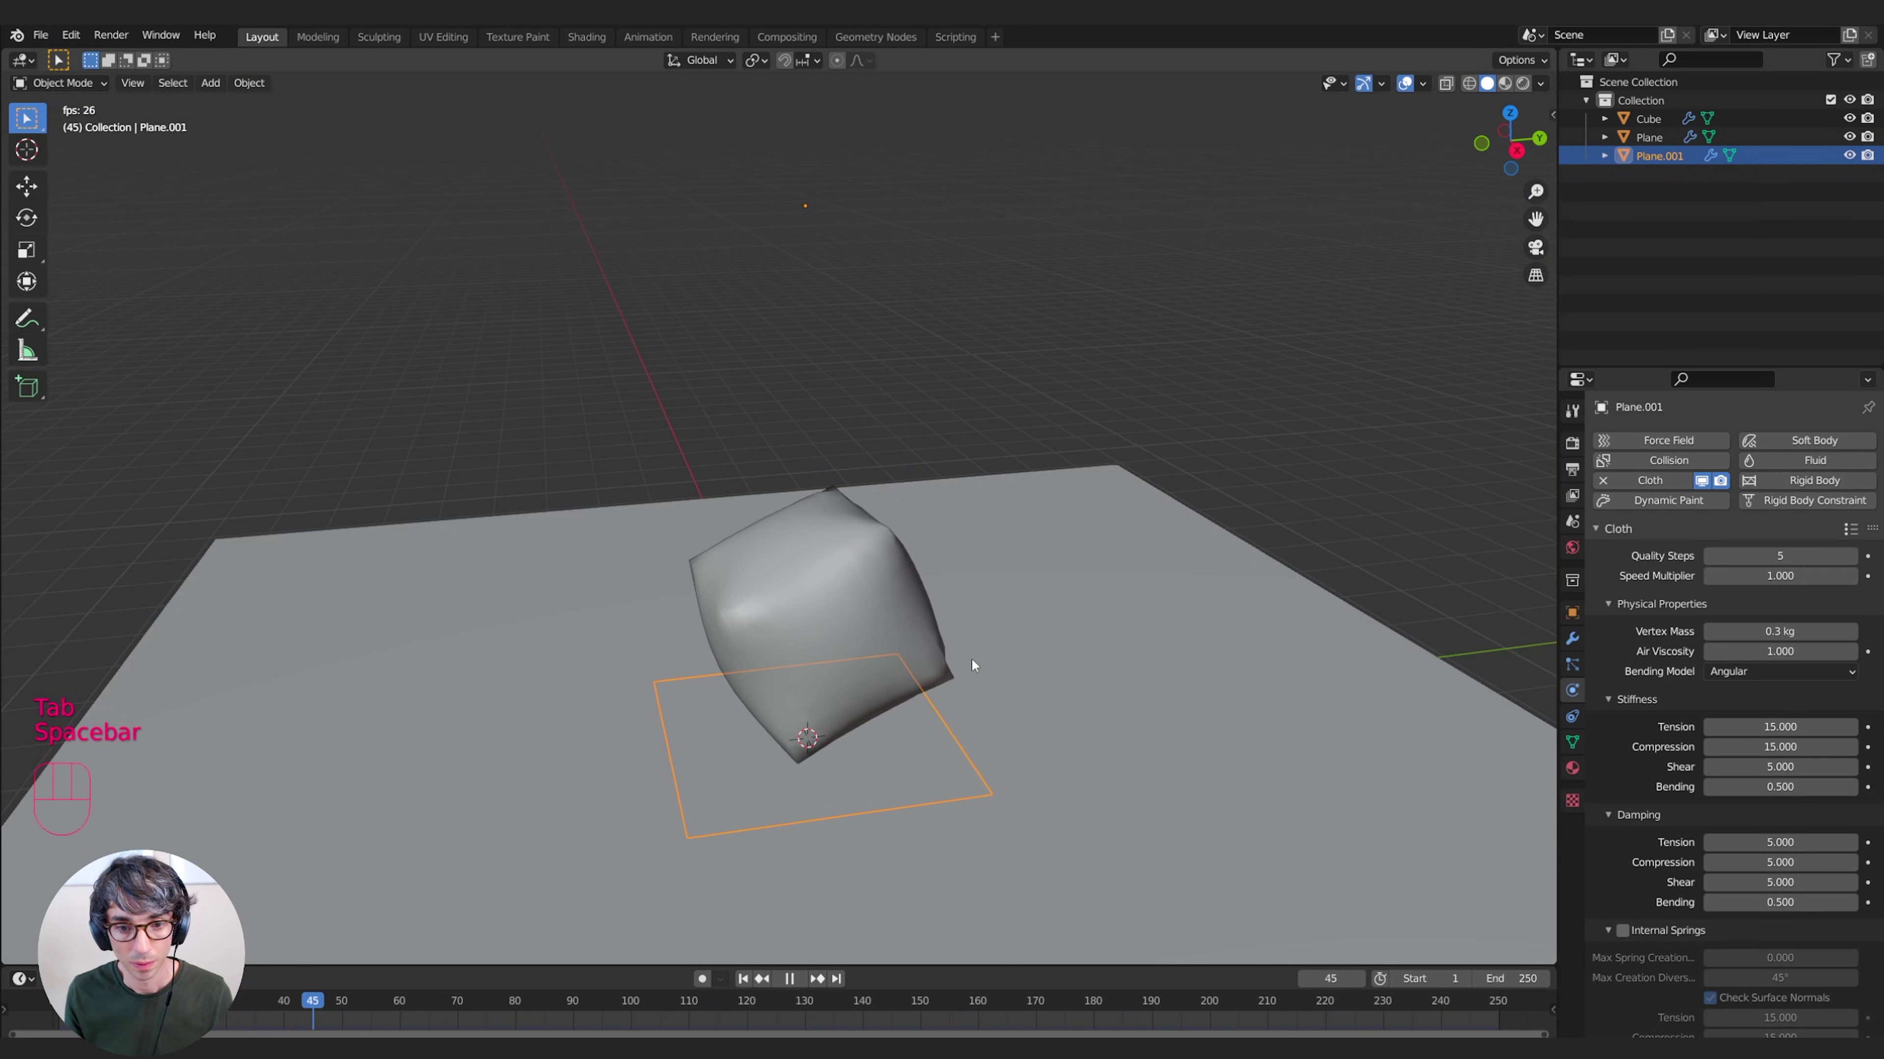
{"action": "key", "text": "space"}
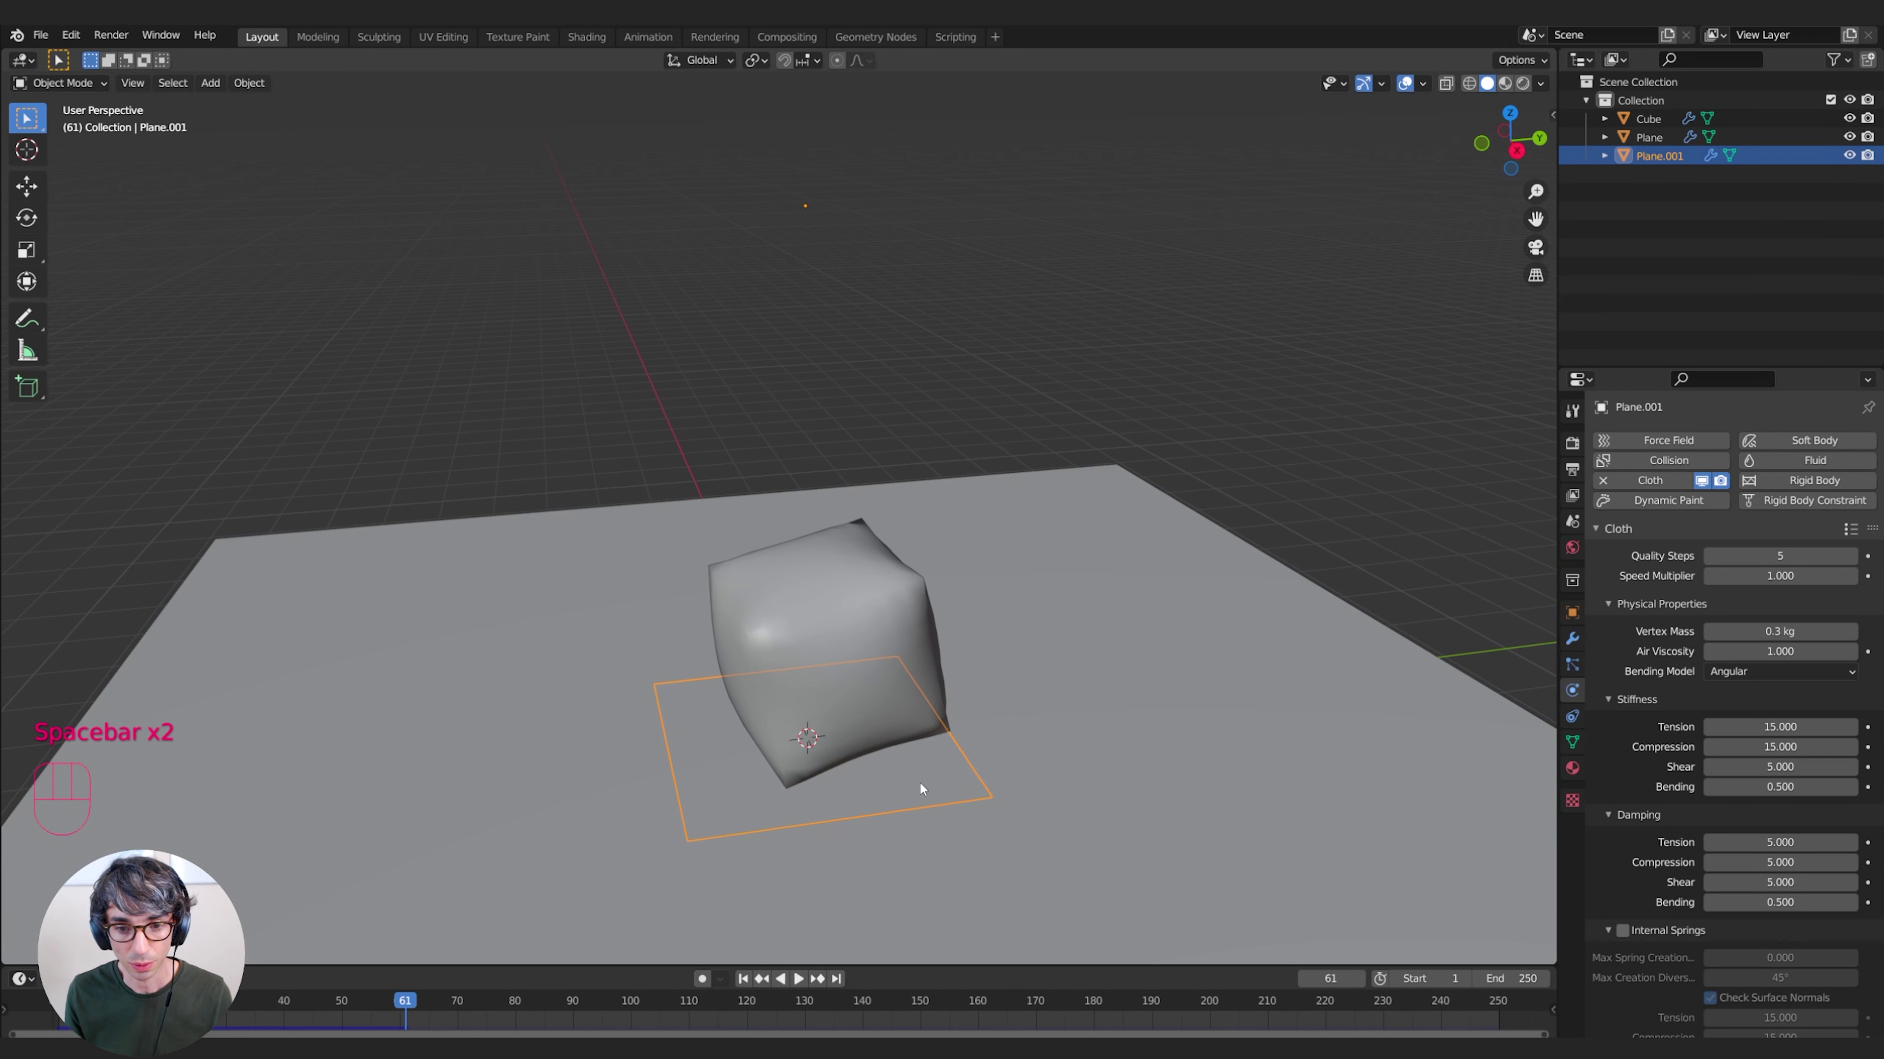
Return to the first frame and add Collision physics to the cube
{"action": "left_click", "coordinate": [742, 979]}
{"action": "left_click", "coordinate": [759, 441]}
{"action": "left_click", "coordinate": [836, 211]}
{"action": "left_click", "coordinate": [835, 443]}
{"action": "left_click", "coordinate": [1669, 461]}
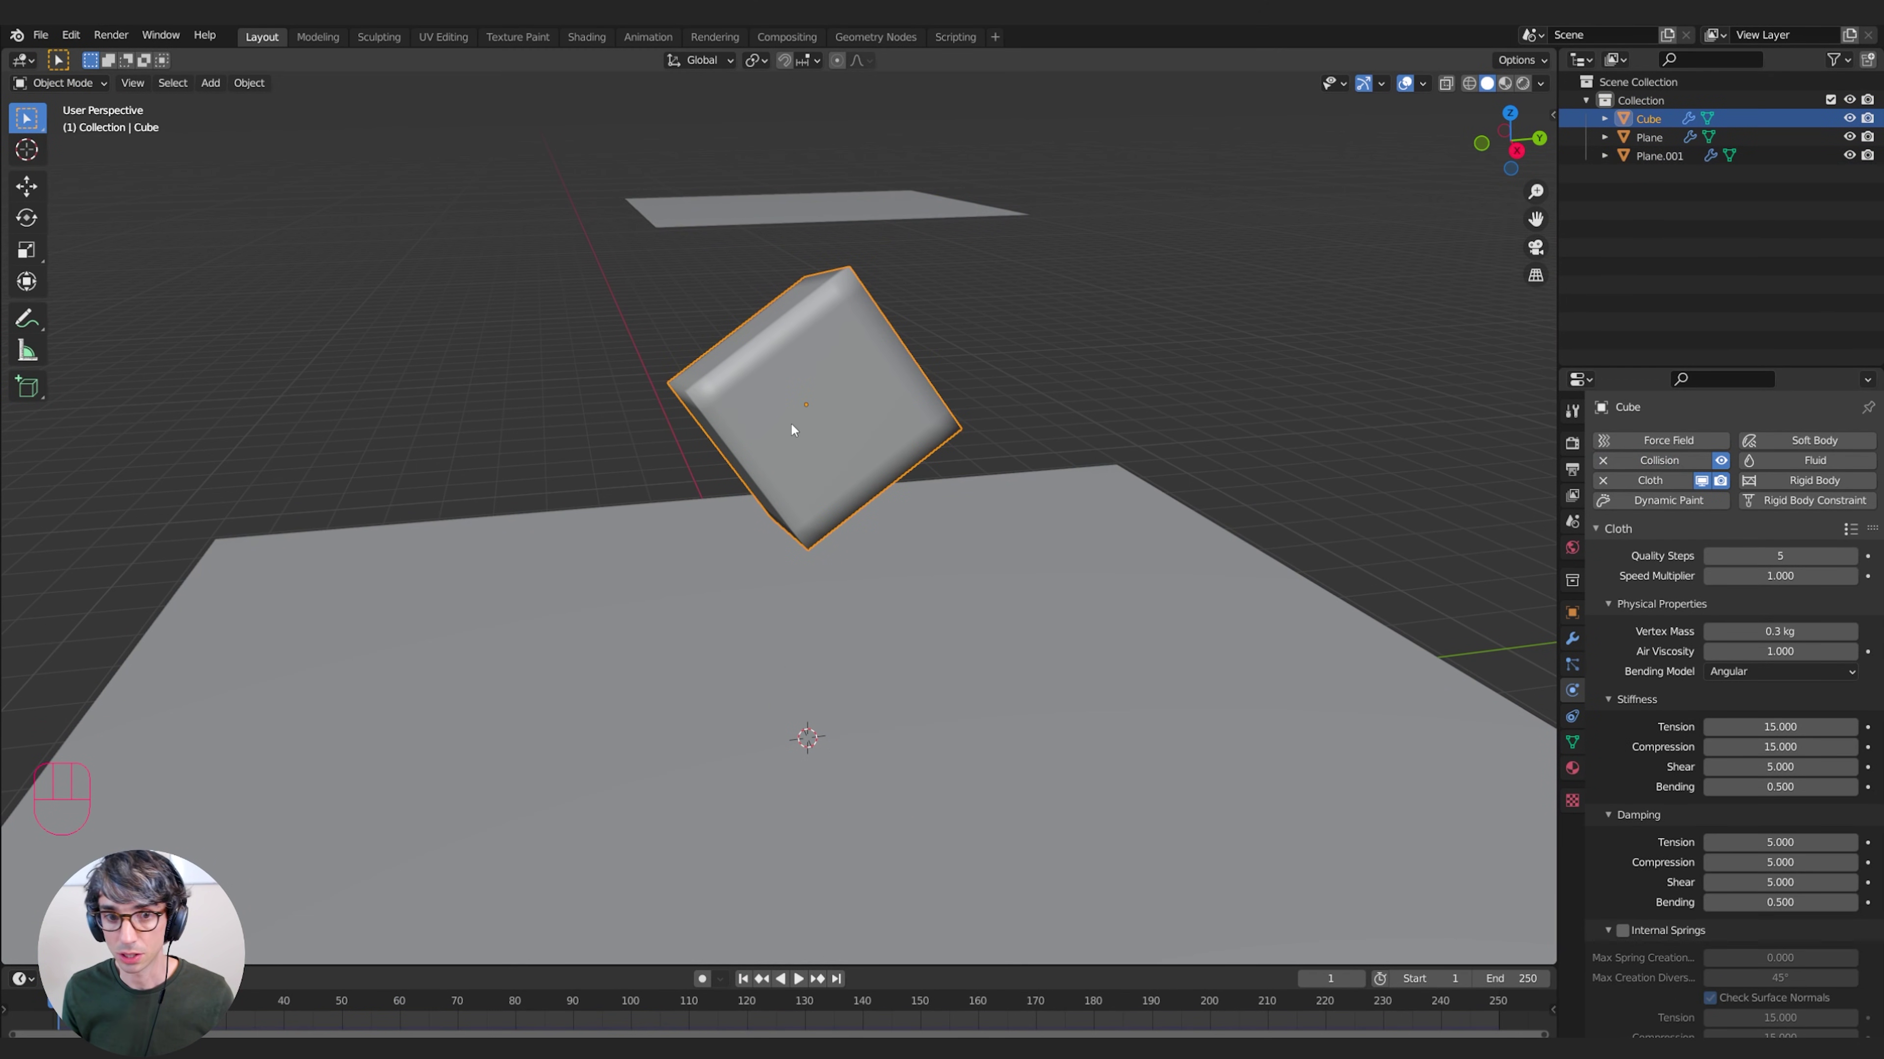
Add Collision physics to the cloth plane above the cube and show its modifier stack
{"action": "left_click", "coordinate": [806, 220]}
{"action": "left_click", "coordinate": [1669, 461]}
{"action": "left_click", "coordinate": [1572, 638]}
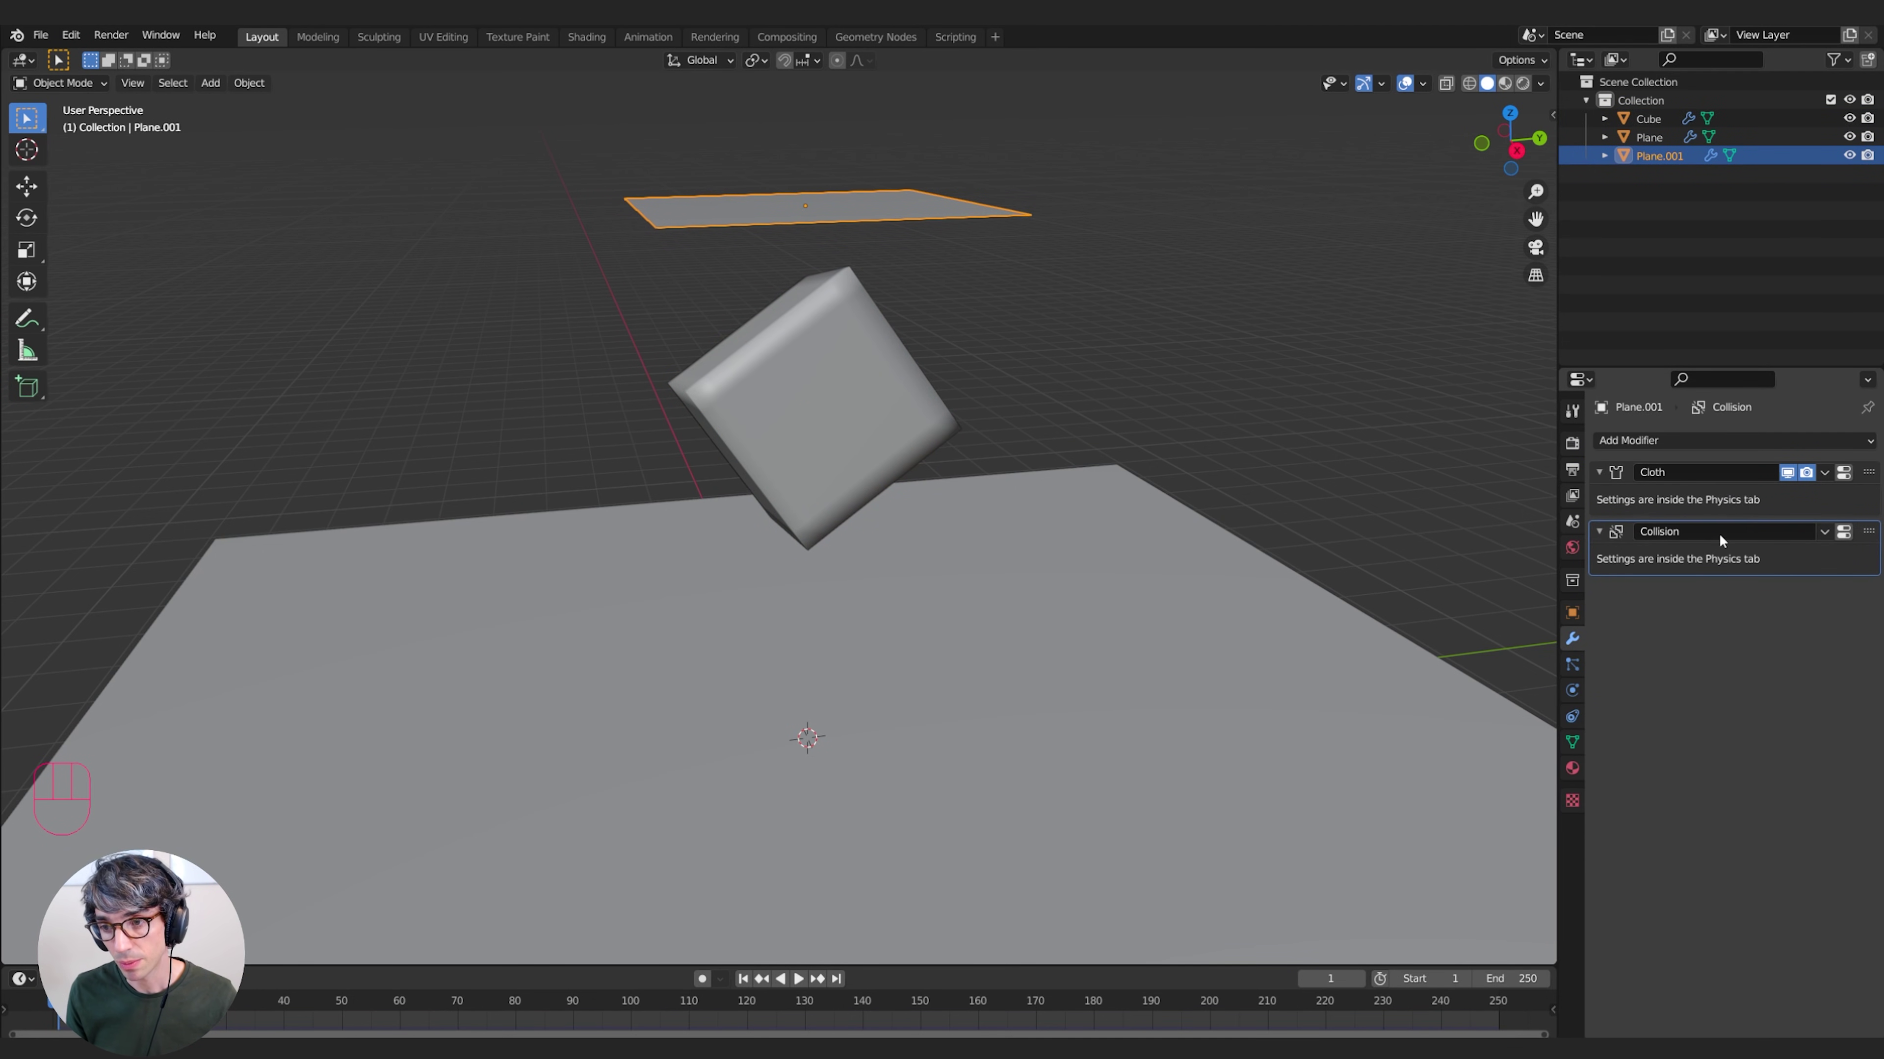
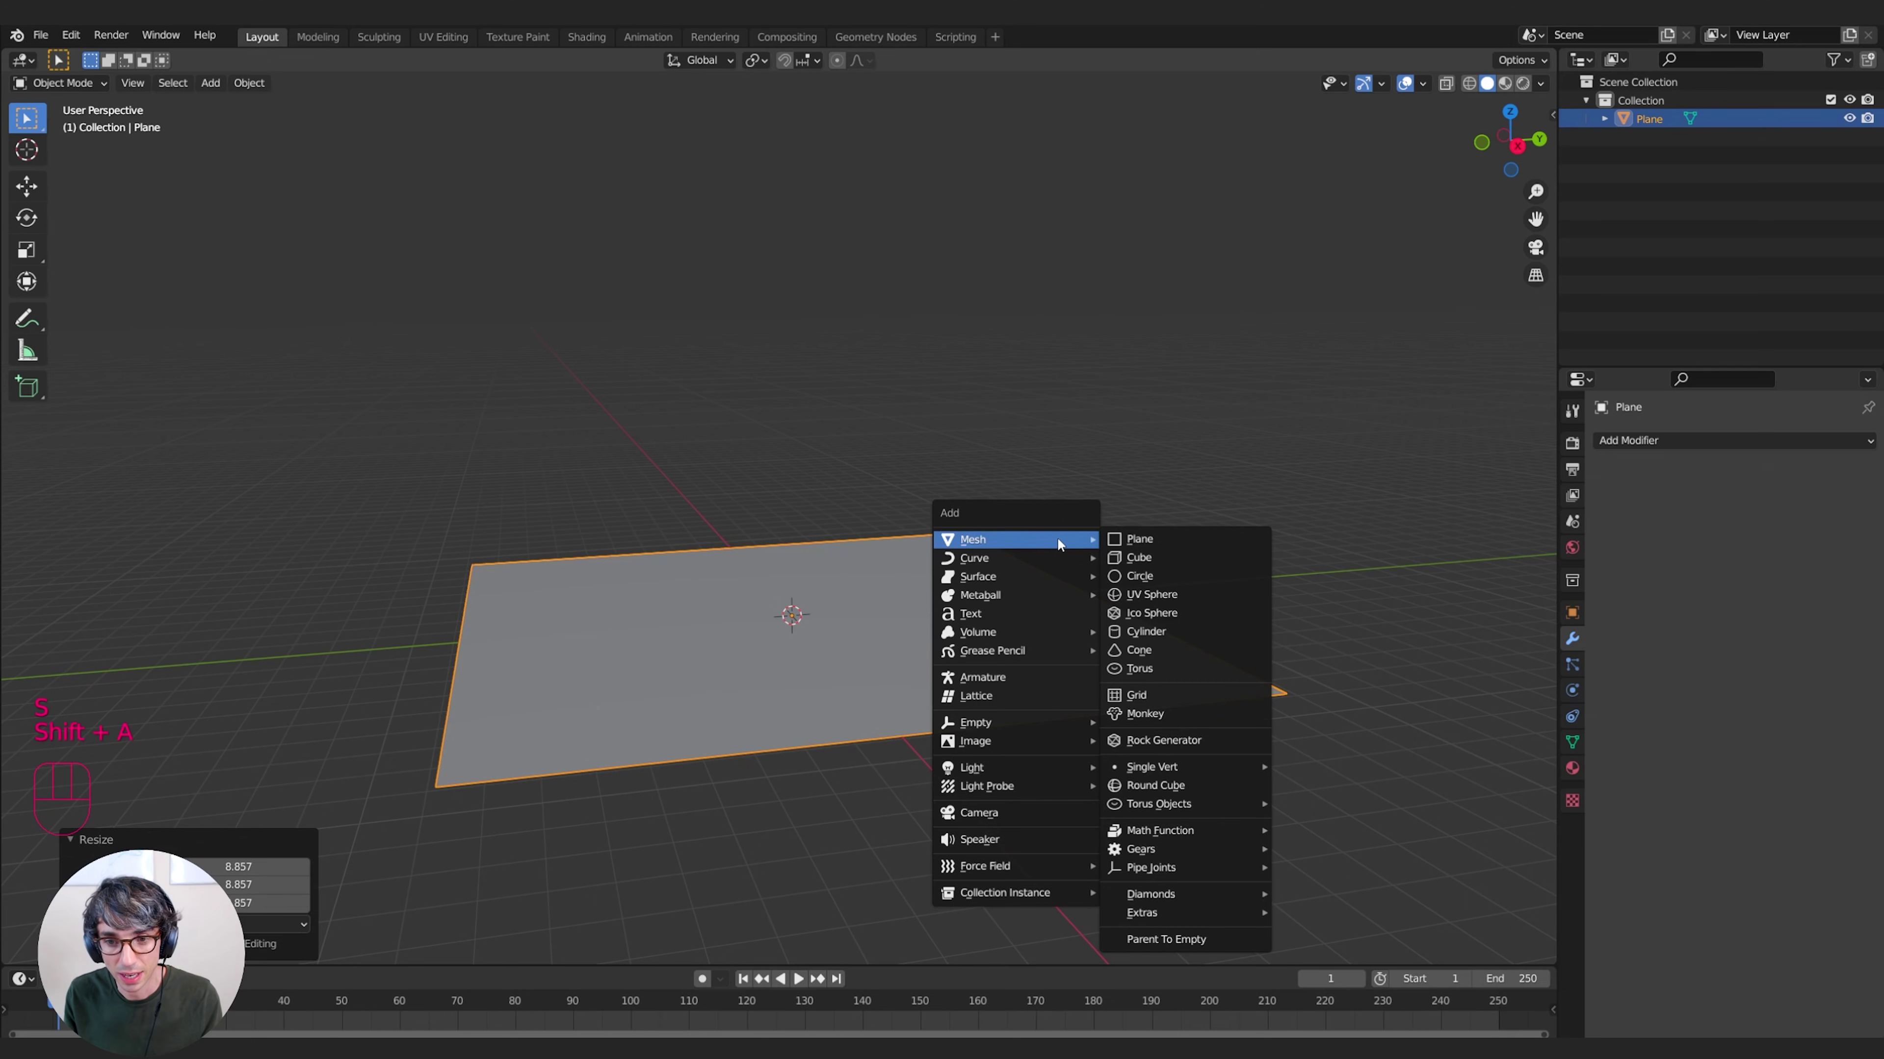
Add a second plane, rotate it 90° about Y and scale it by about 10.28 to form an upright wall
{"action": "left_click", "coordinate": [1137, 540]}
{"action": "middle_click_drag", "start_coordinate": [1137, 540], "coordinate": [936, 492]}
{"action": "key", "text": "r"}
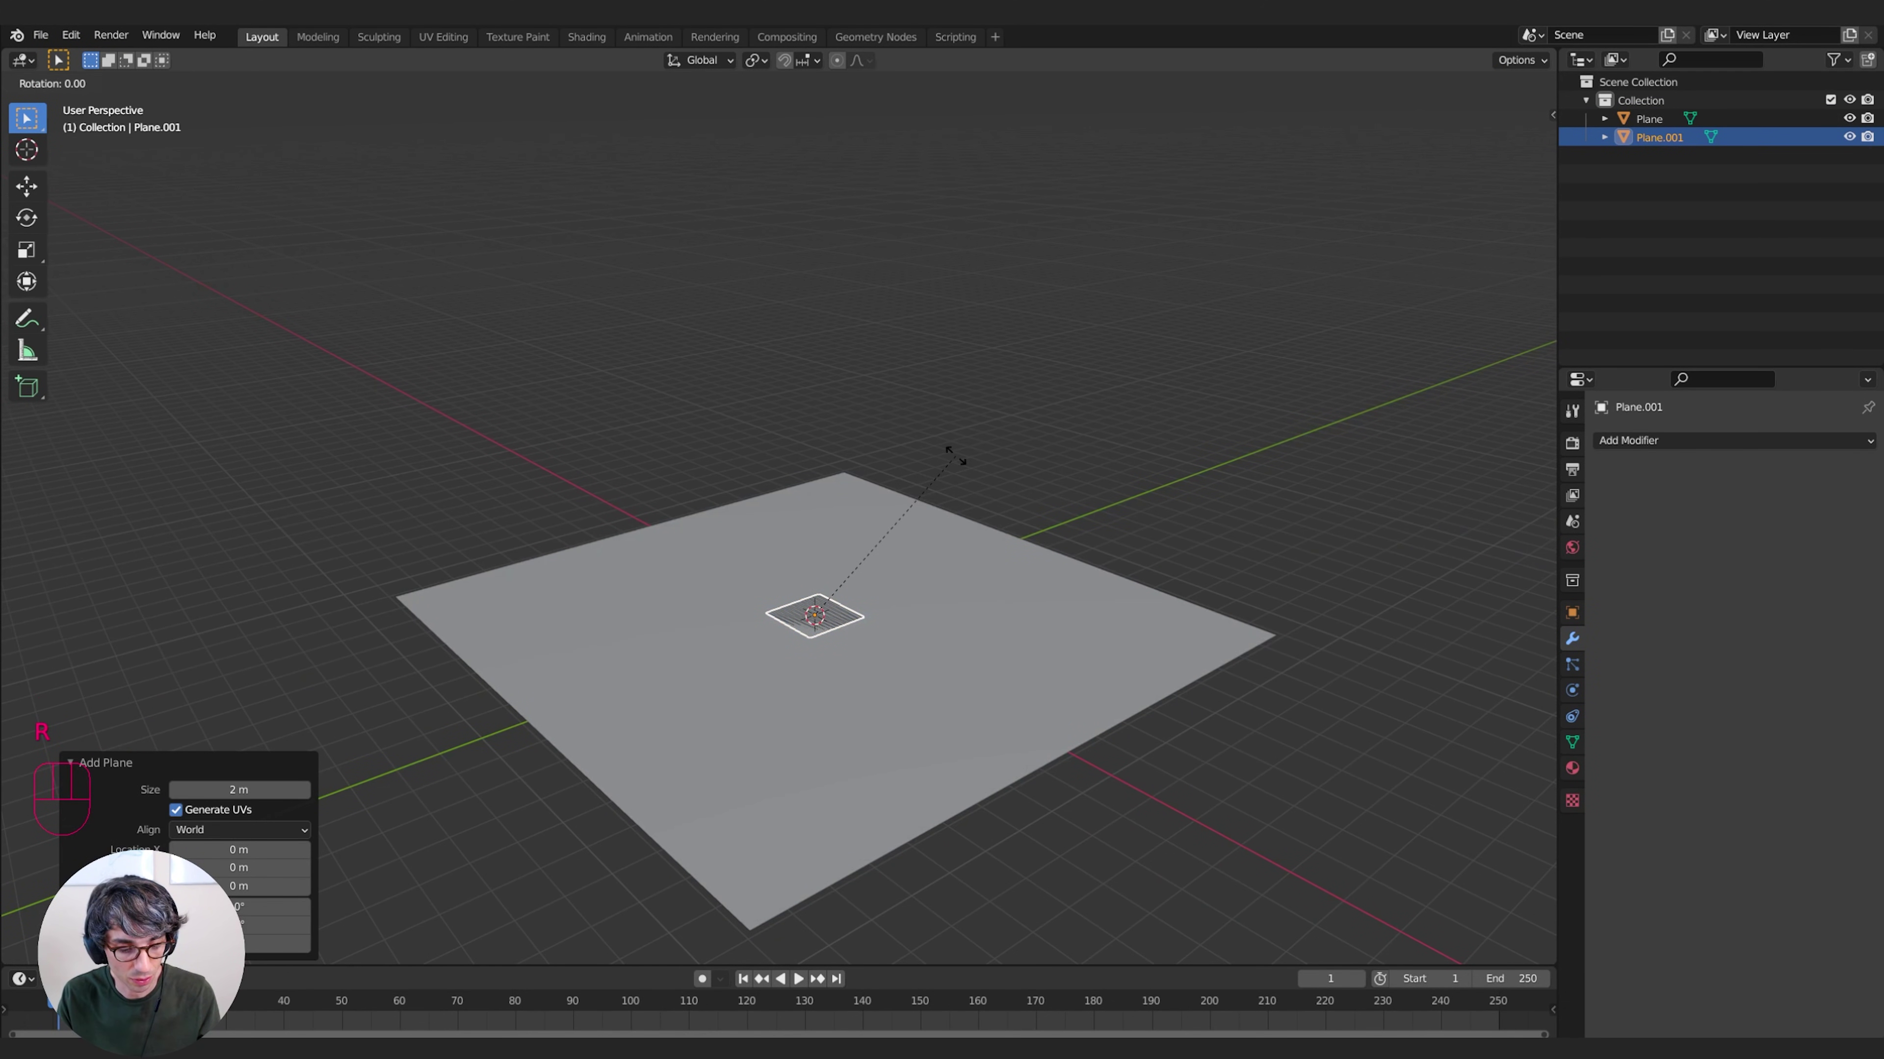
{"action": "type", "text": "y90"}
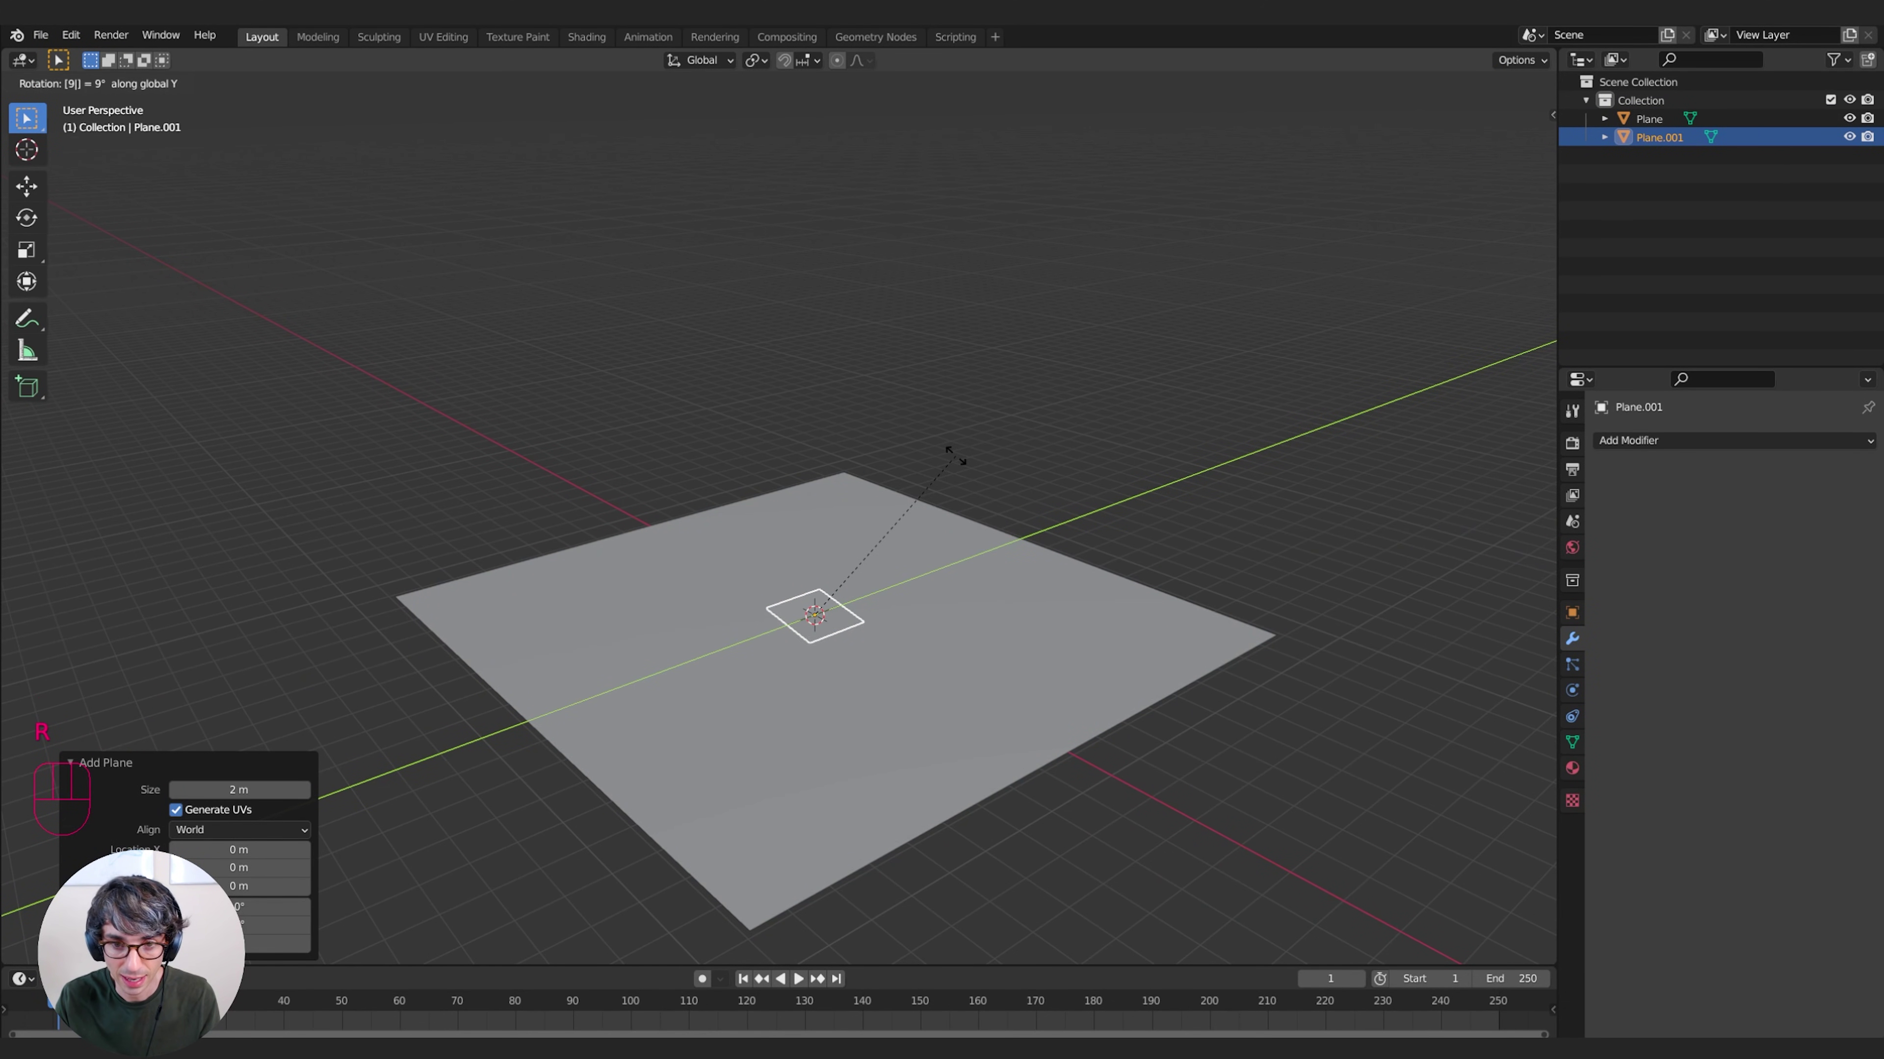
{"action": "key", "text": "Return"}
{"action": "key", "text": "s"}
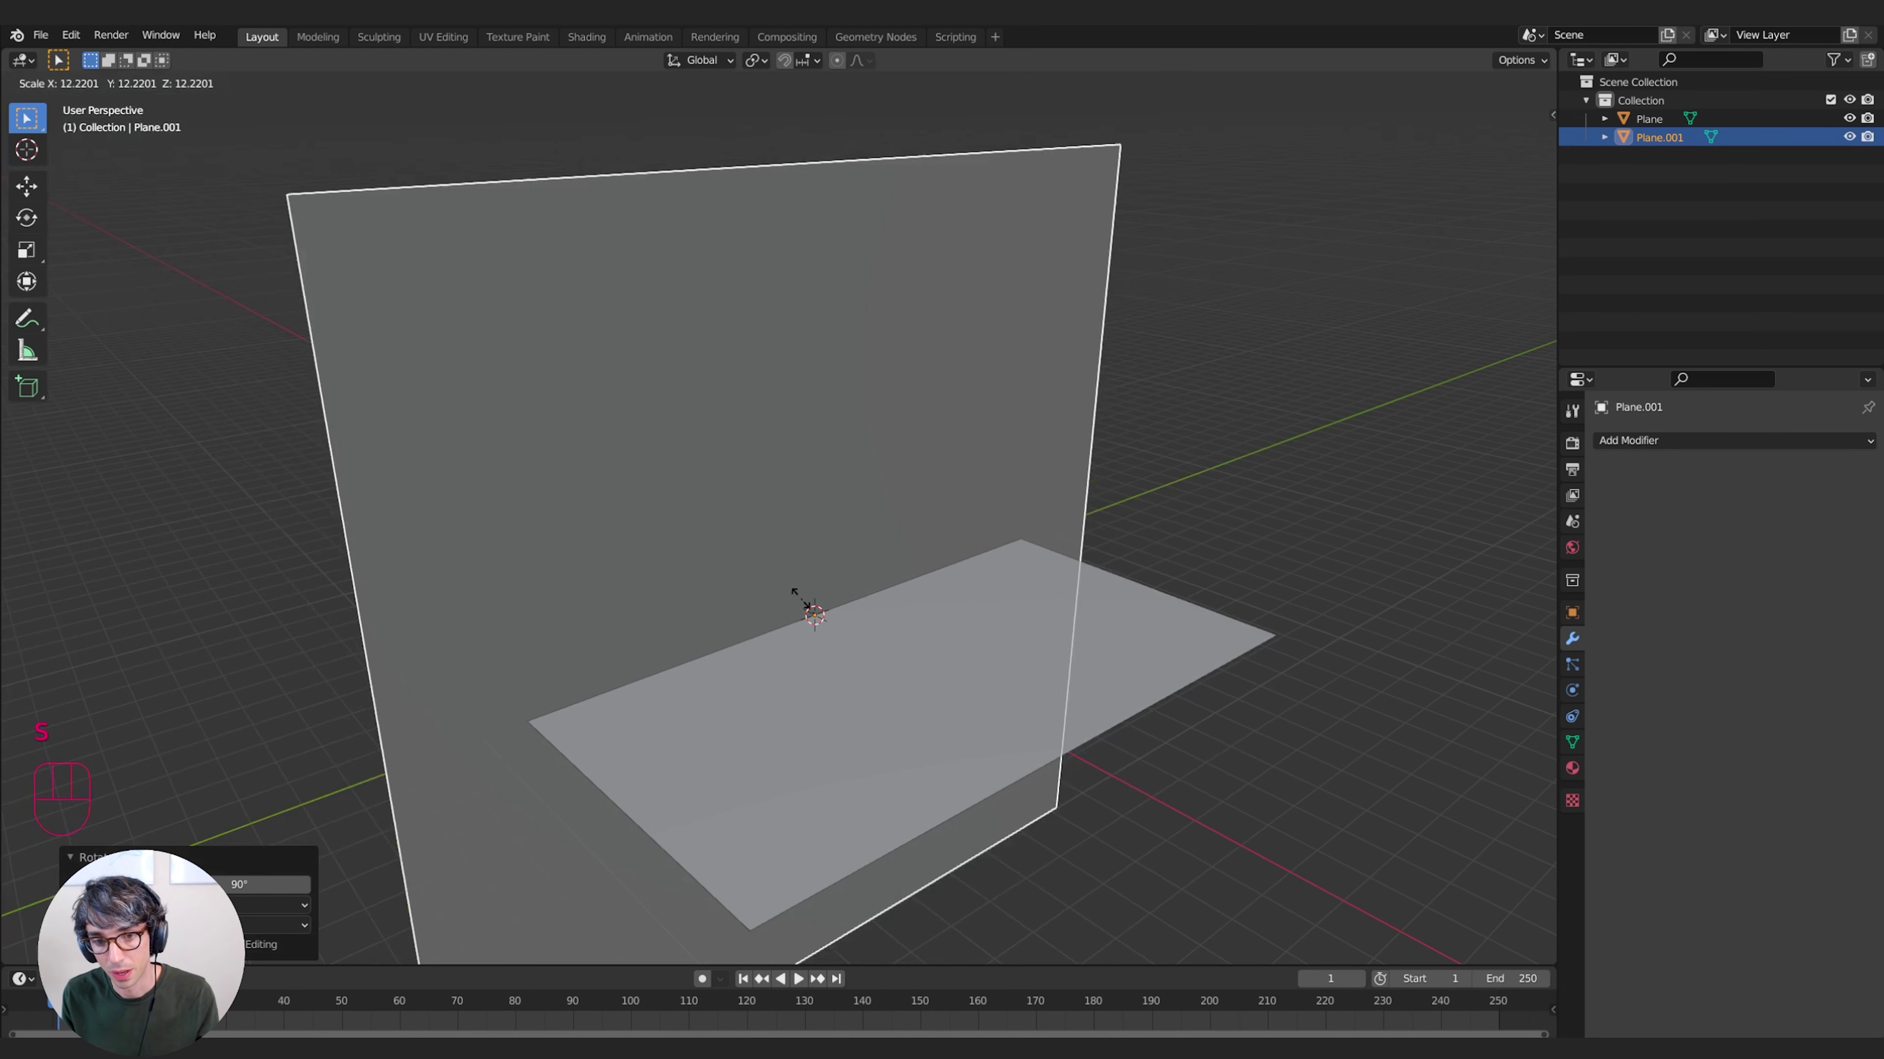
{"action": "left_click", "coordinate": [911, 612]}
Shift the wall sideways along X and place a duplicate of it about 3.07 m away in the negative X direction
{"action": "middle_click_drag", "start_coordinate": [911, 612], "coordinate": [912, 608]}
{"action": "key", "text": "g"}
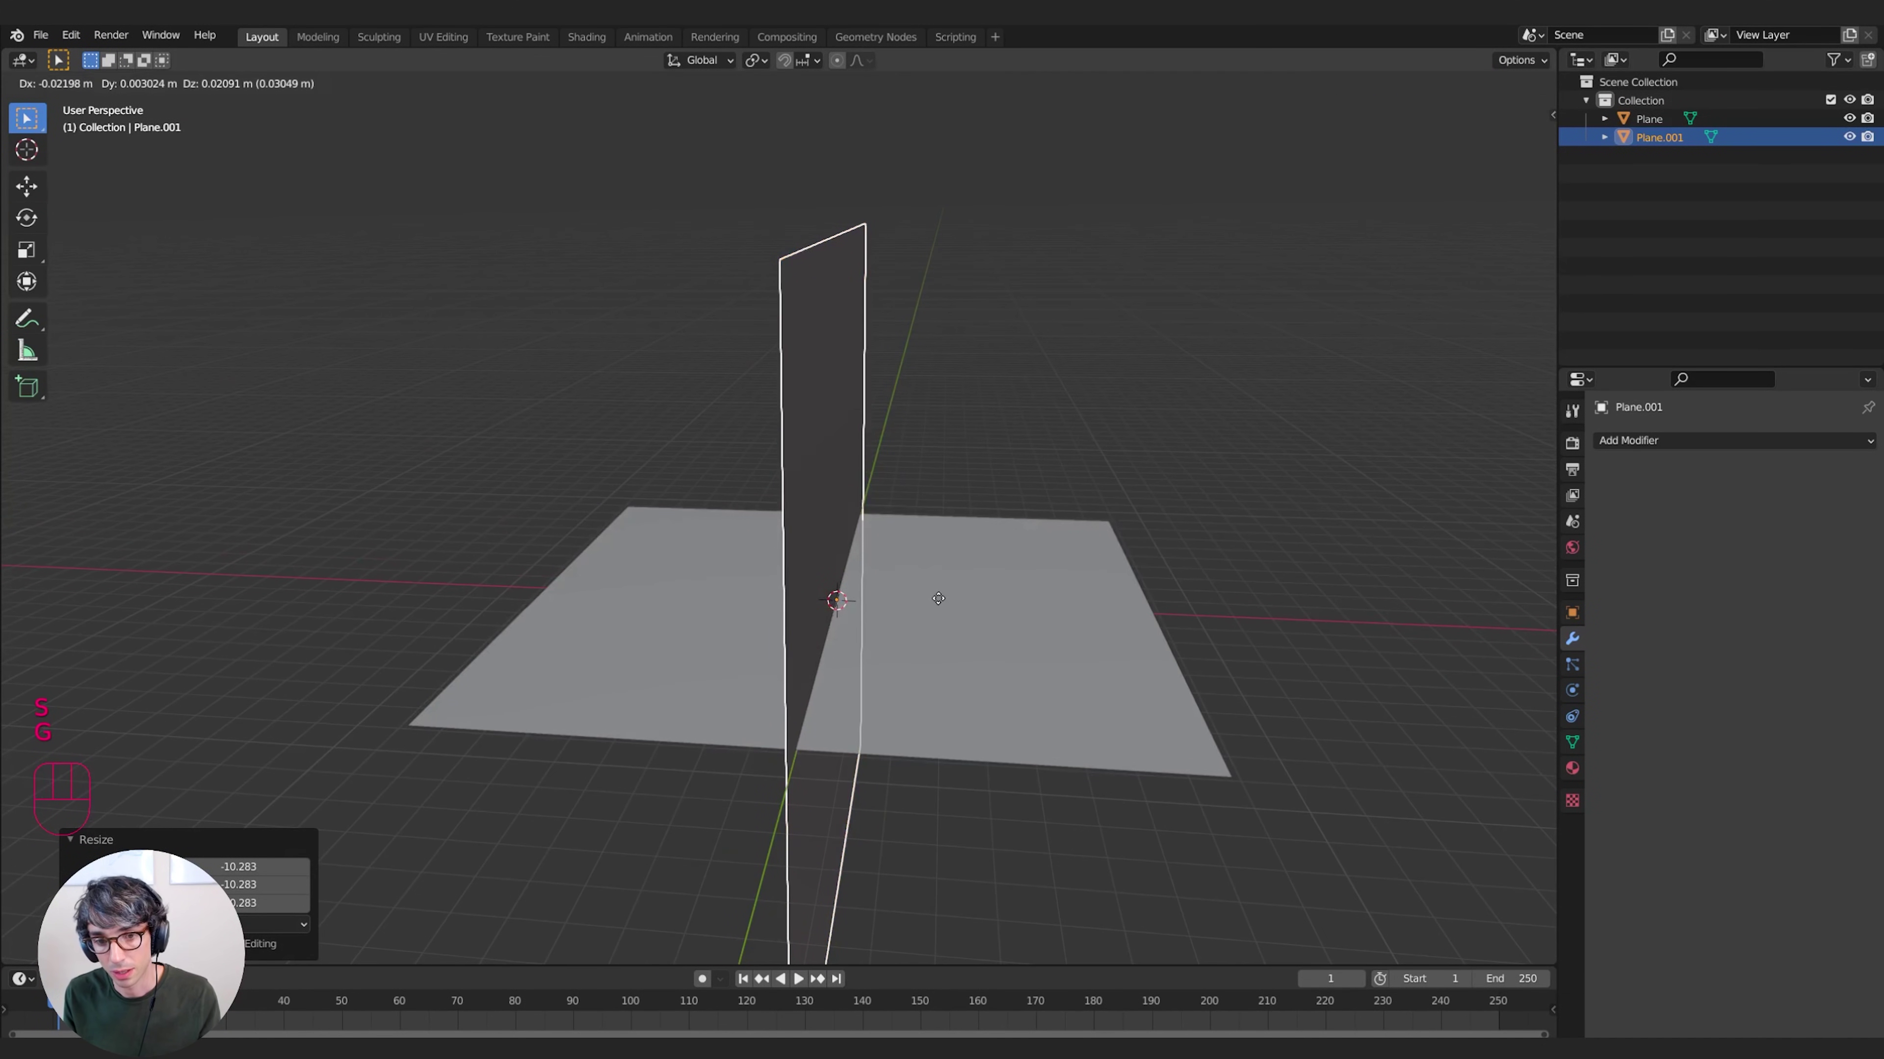
{"action": "left_click", "coordinate": [990, 604]}
{"action": "key", "text": "shift+d"}
{"action": "right_click", "coordinate": [994, 602]}
{"action": "key", "text": "g"}
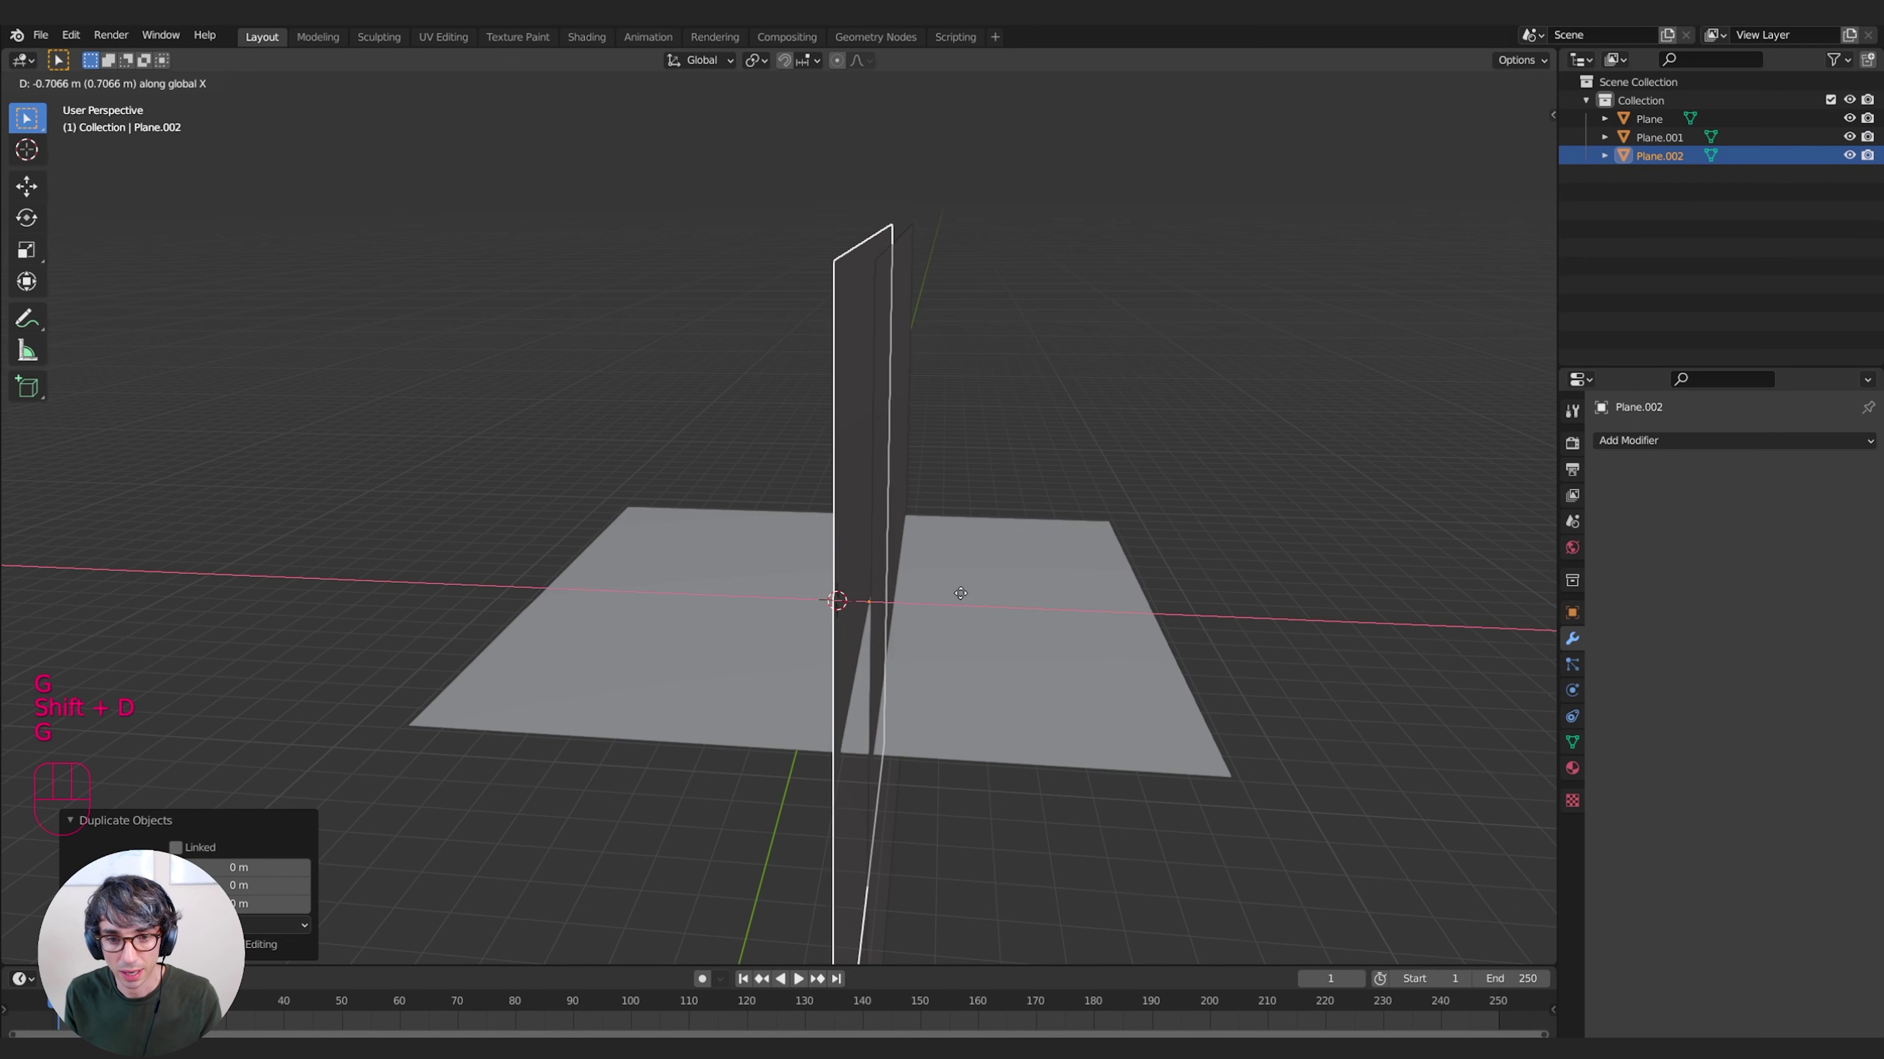
{"action": "left_click", "coordinate": [845, 594]}
{"action": "middle_click_drag", "start_coordinate": [845, 594], "coordinate": [929, 573]}
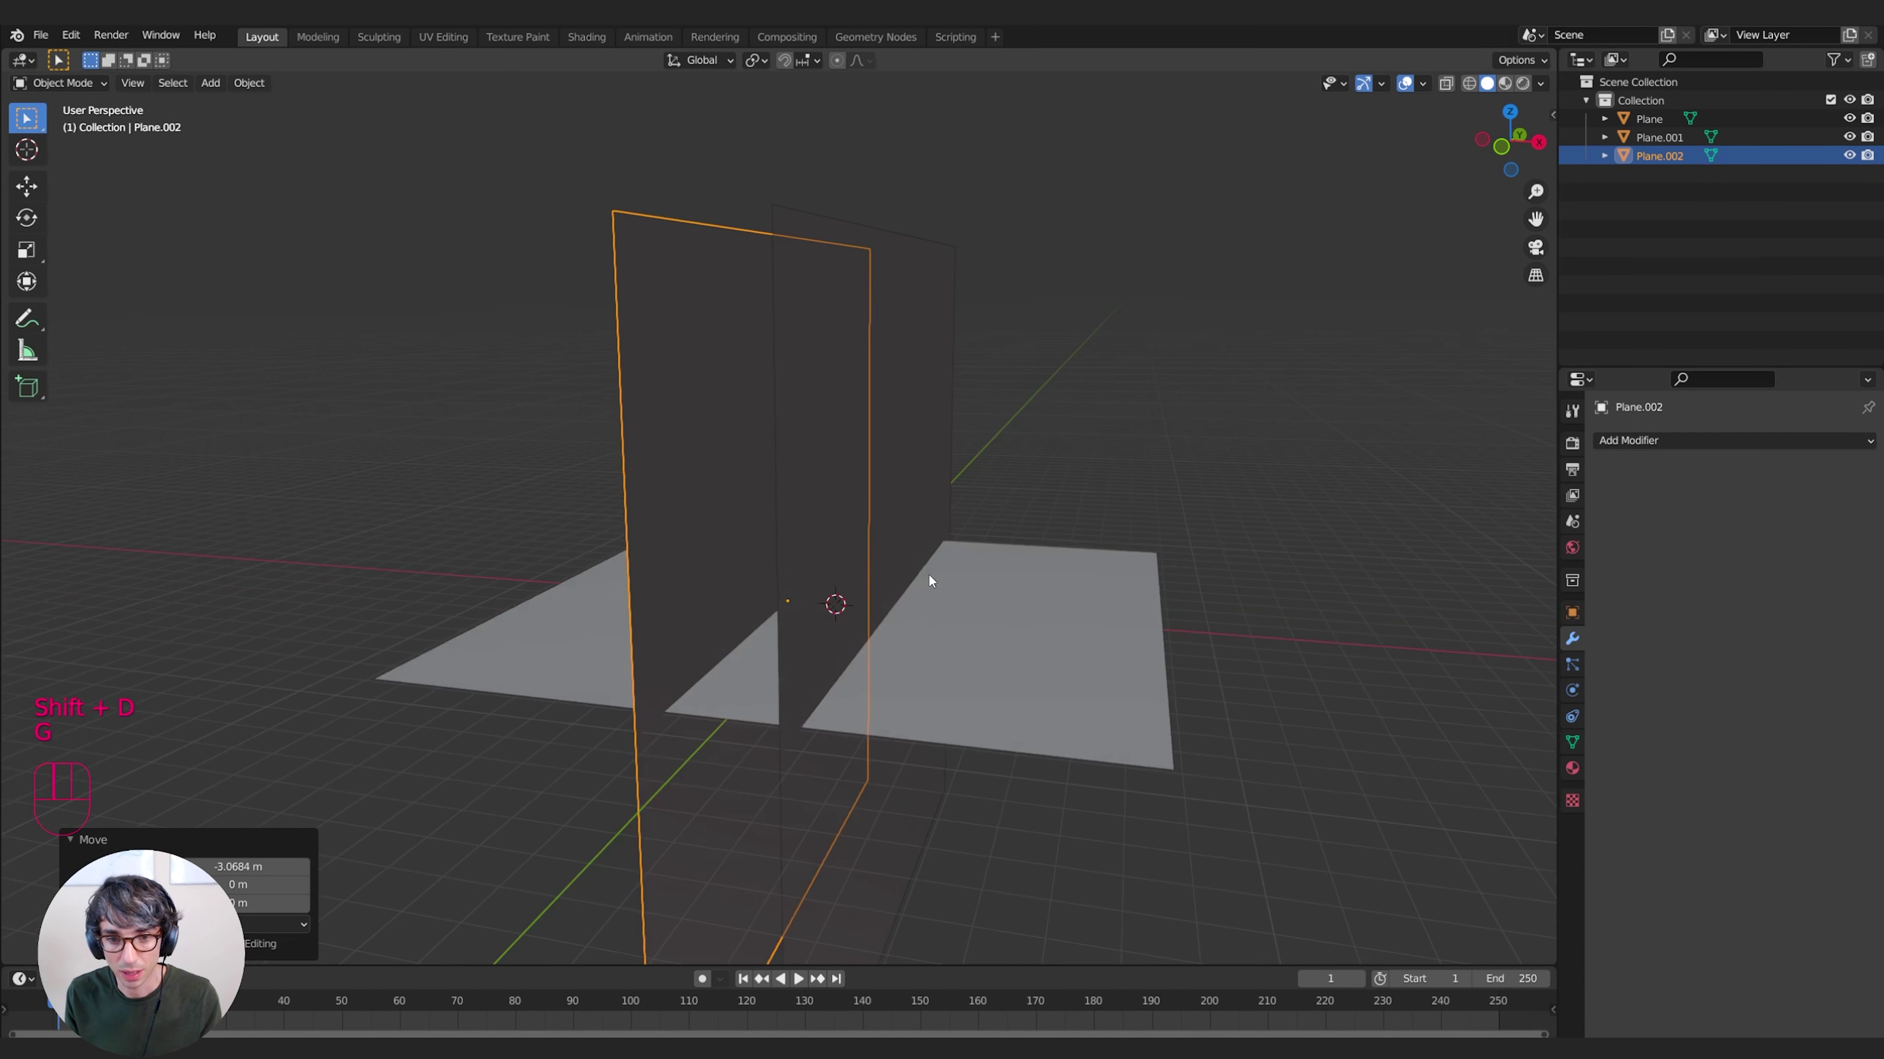
Add Collision physics to both upright wall planes
{"action": "left_click", "coordinate": [921, 447], "text": "shift"}
{"action": "left_click", "coordinate": [944, 434]}
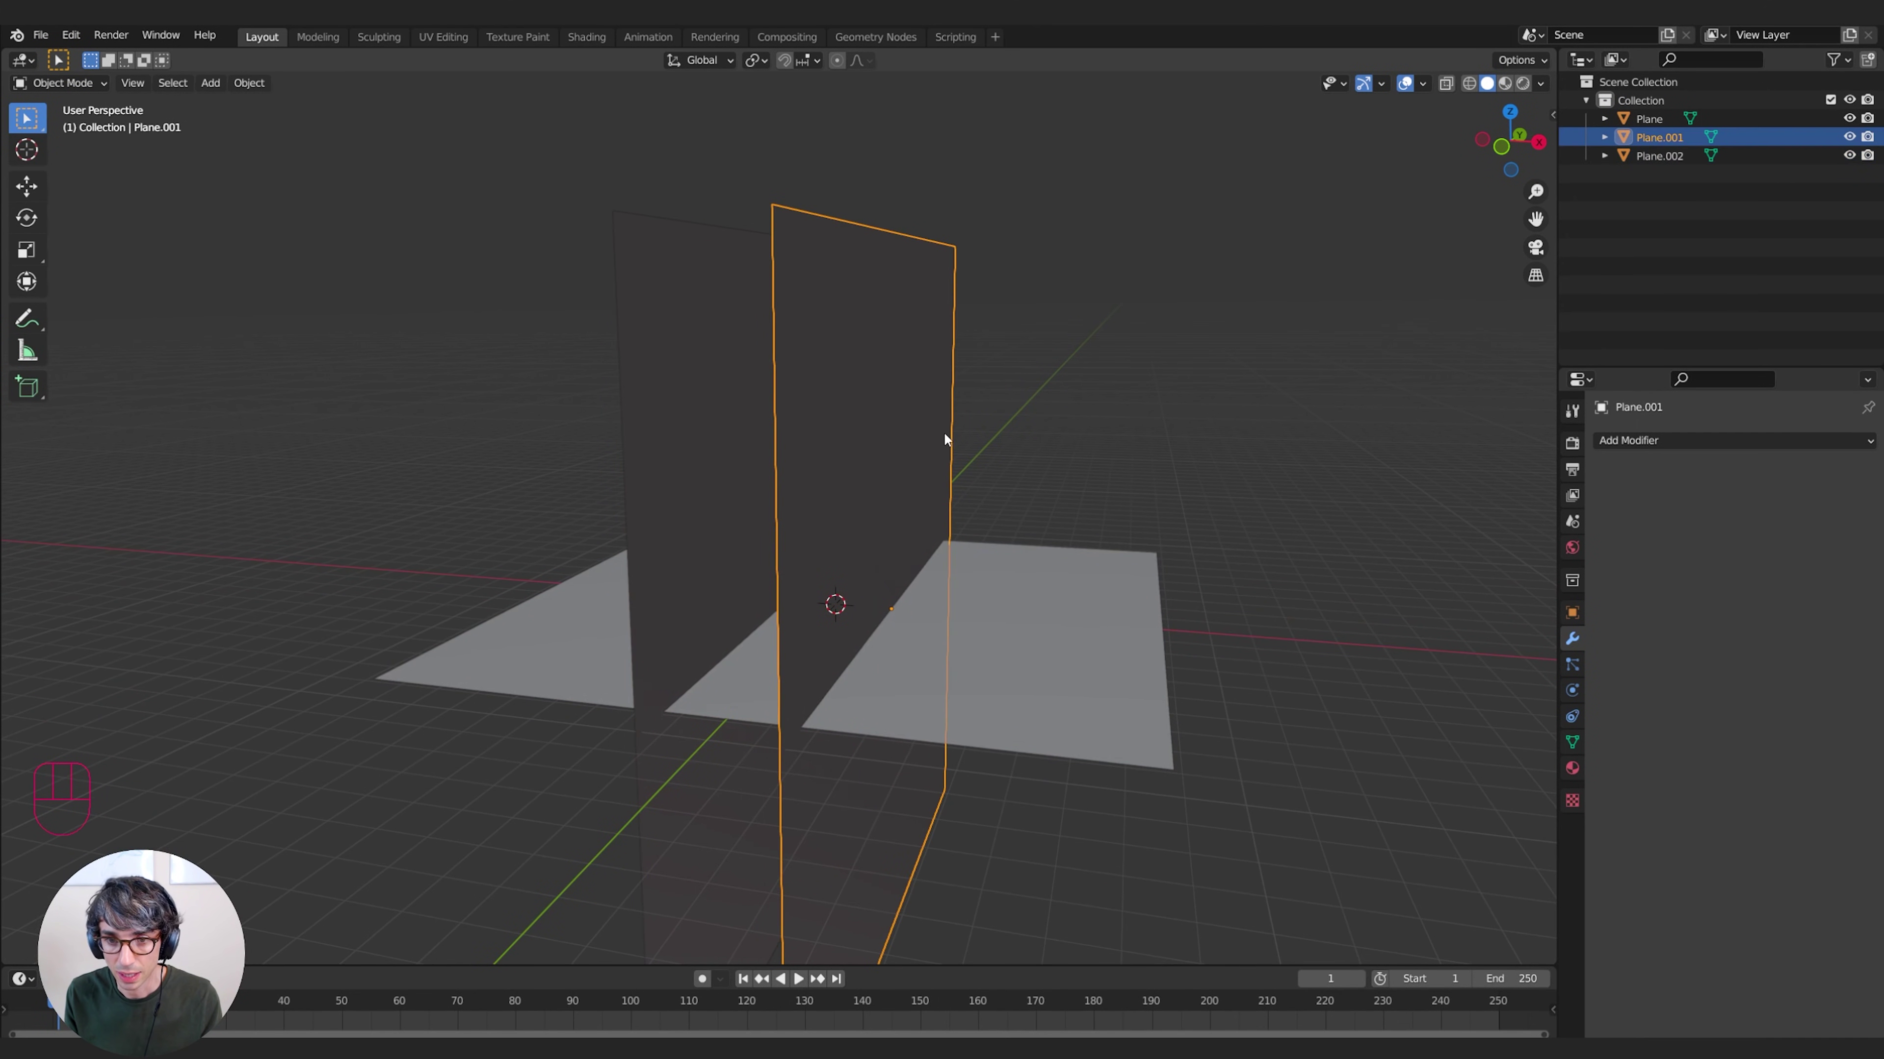
{"action": "left_click", "coordinate": [1572, 690]}
{"action": "left_click", "coordinate": [1572, 717]}
{"action": "left_click", "coordinate": [1572, 690]}
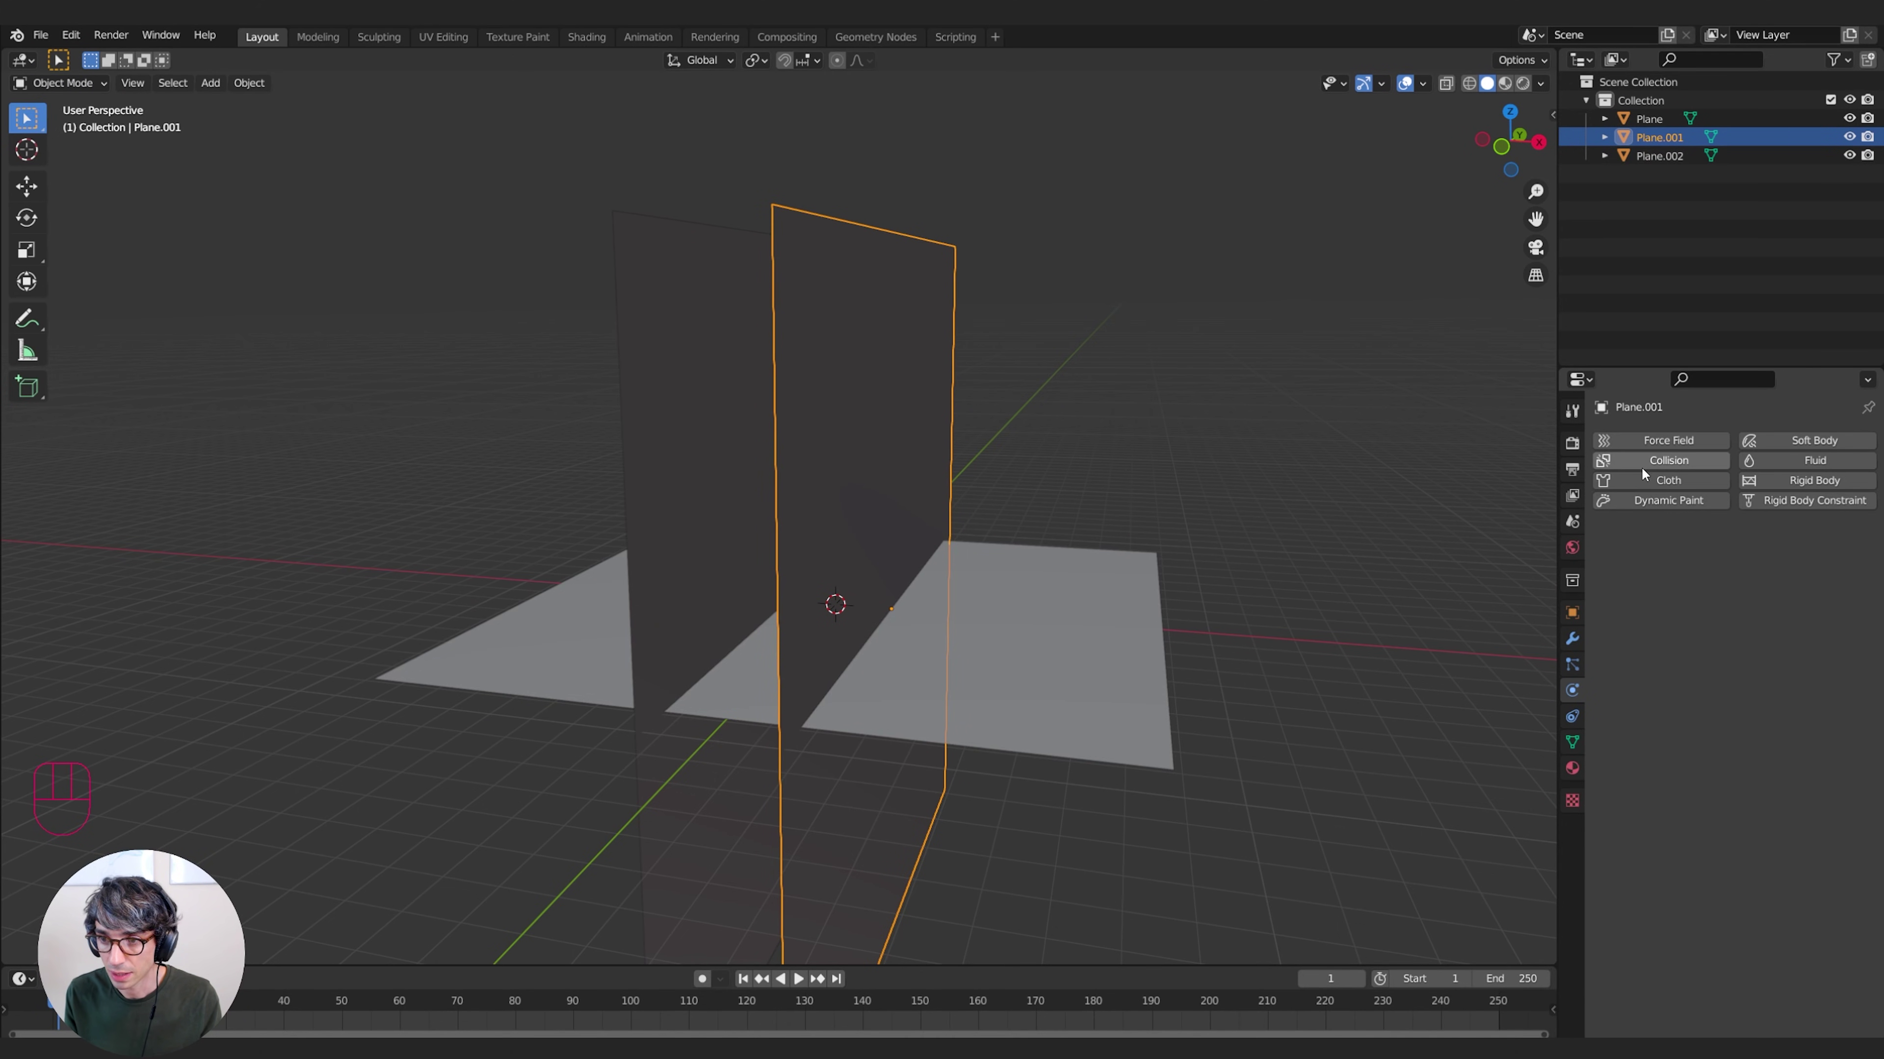
{"action": "left_click", "coordinate": [1643, 461]}
{"action": "left_click", "coordinate": [649, 452]}
{"action": "left_click", "coordinate": [1659, 460]}
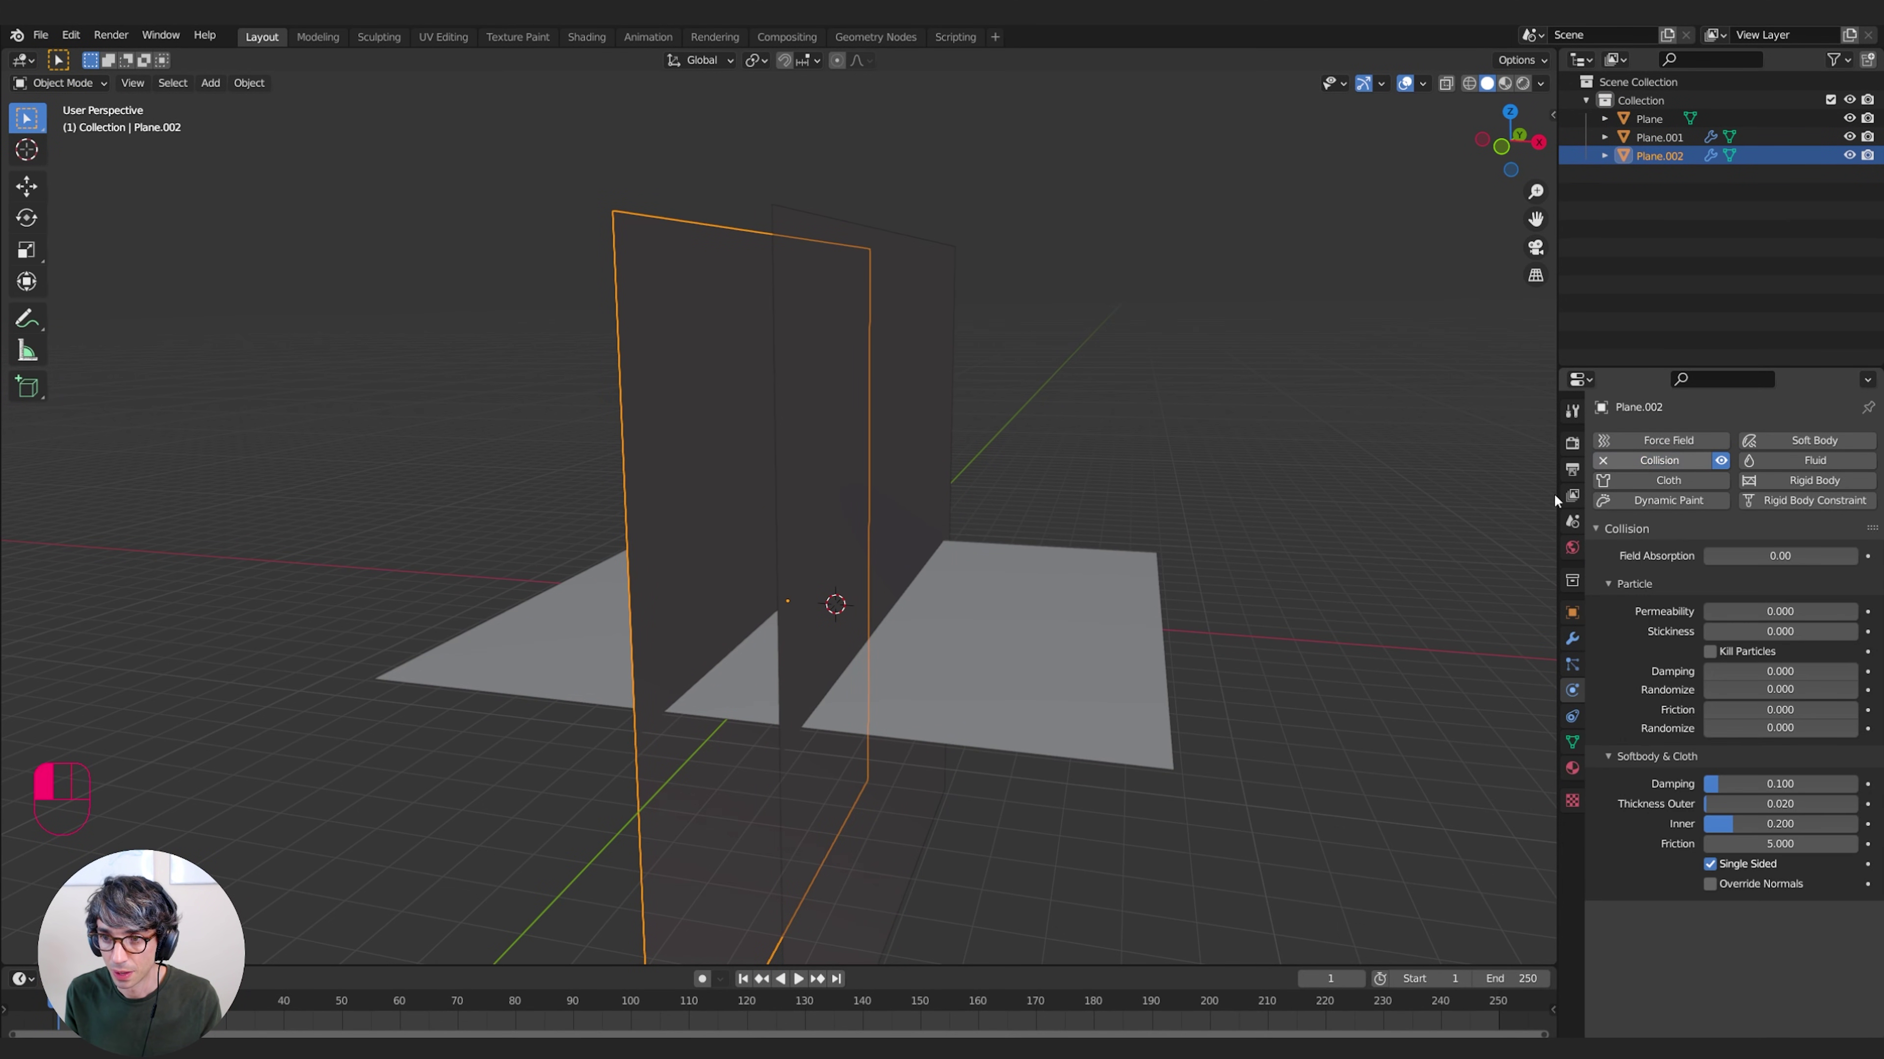
Add Collision physics to the horizontal ground plane
{"action": "left_click", "coordinate": [853, 531]}
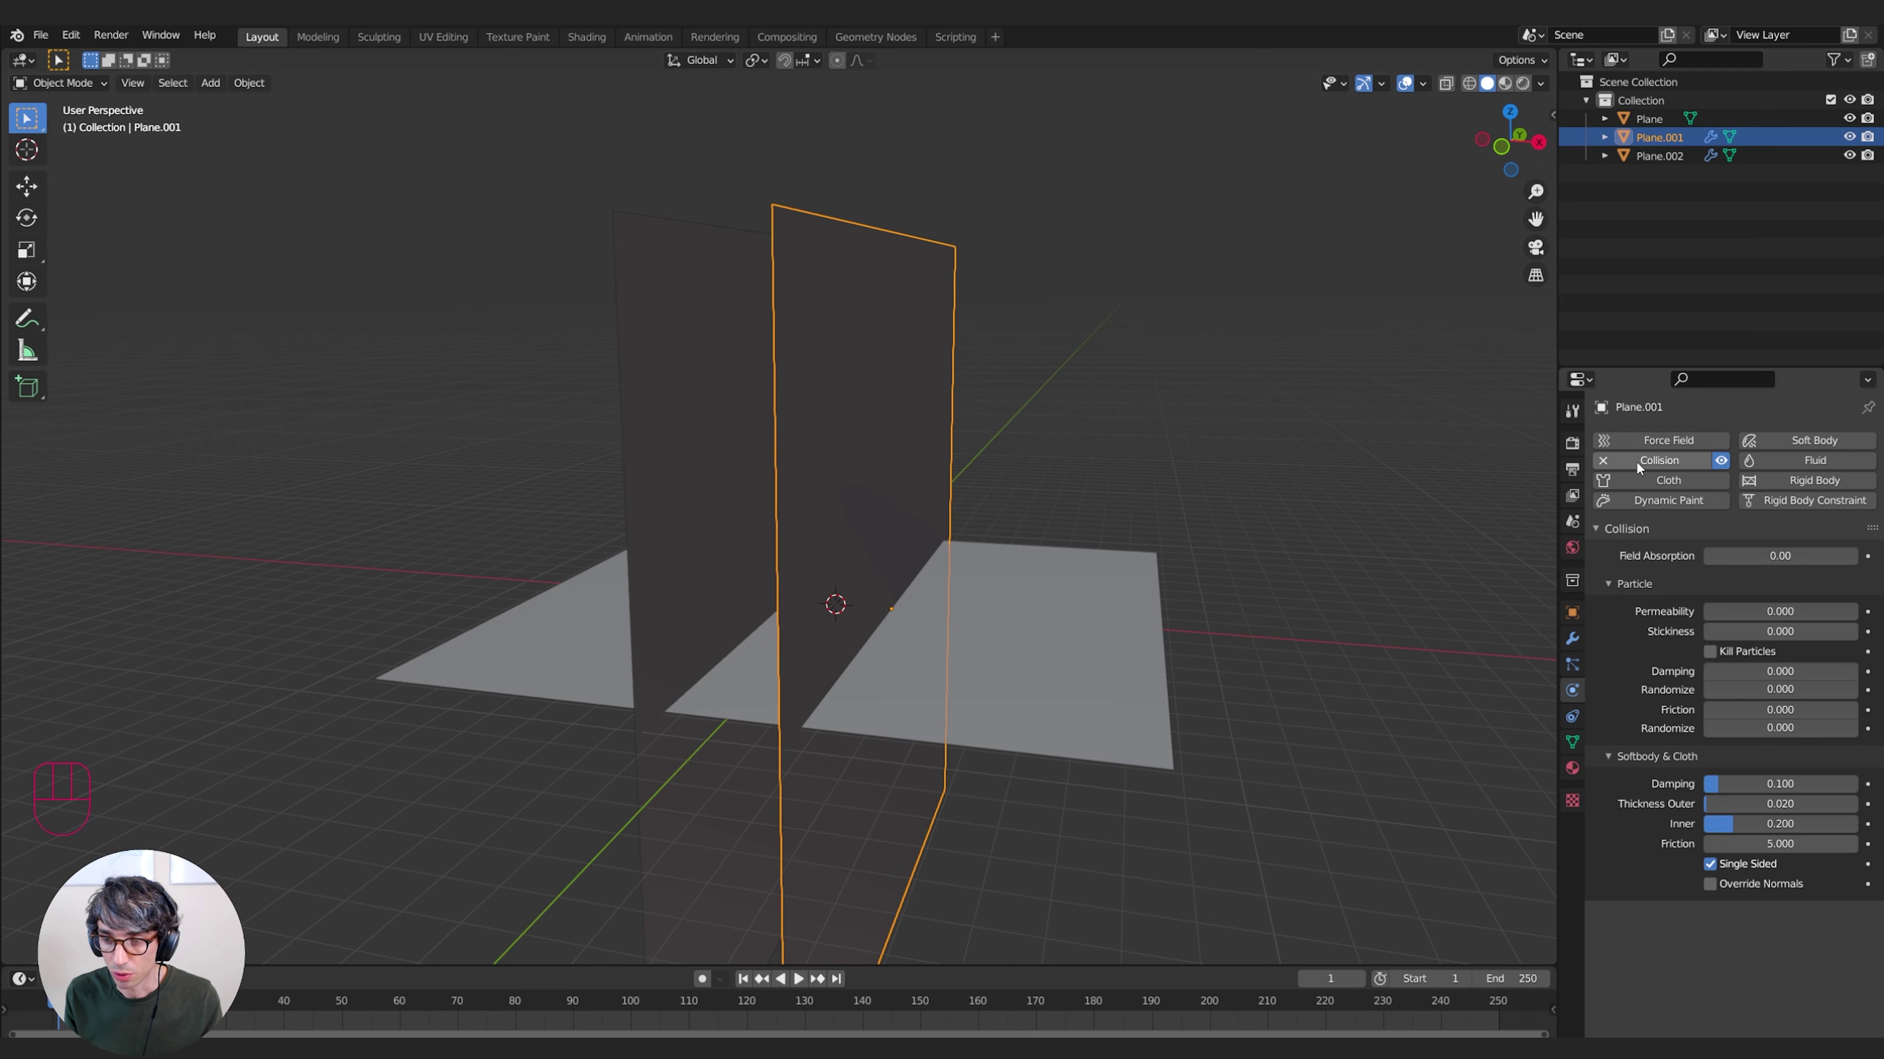
{"action": "left_click", "coordinate": [1083, 653]}
{"action": "left_click", "coordinate": [1673, 459]}
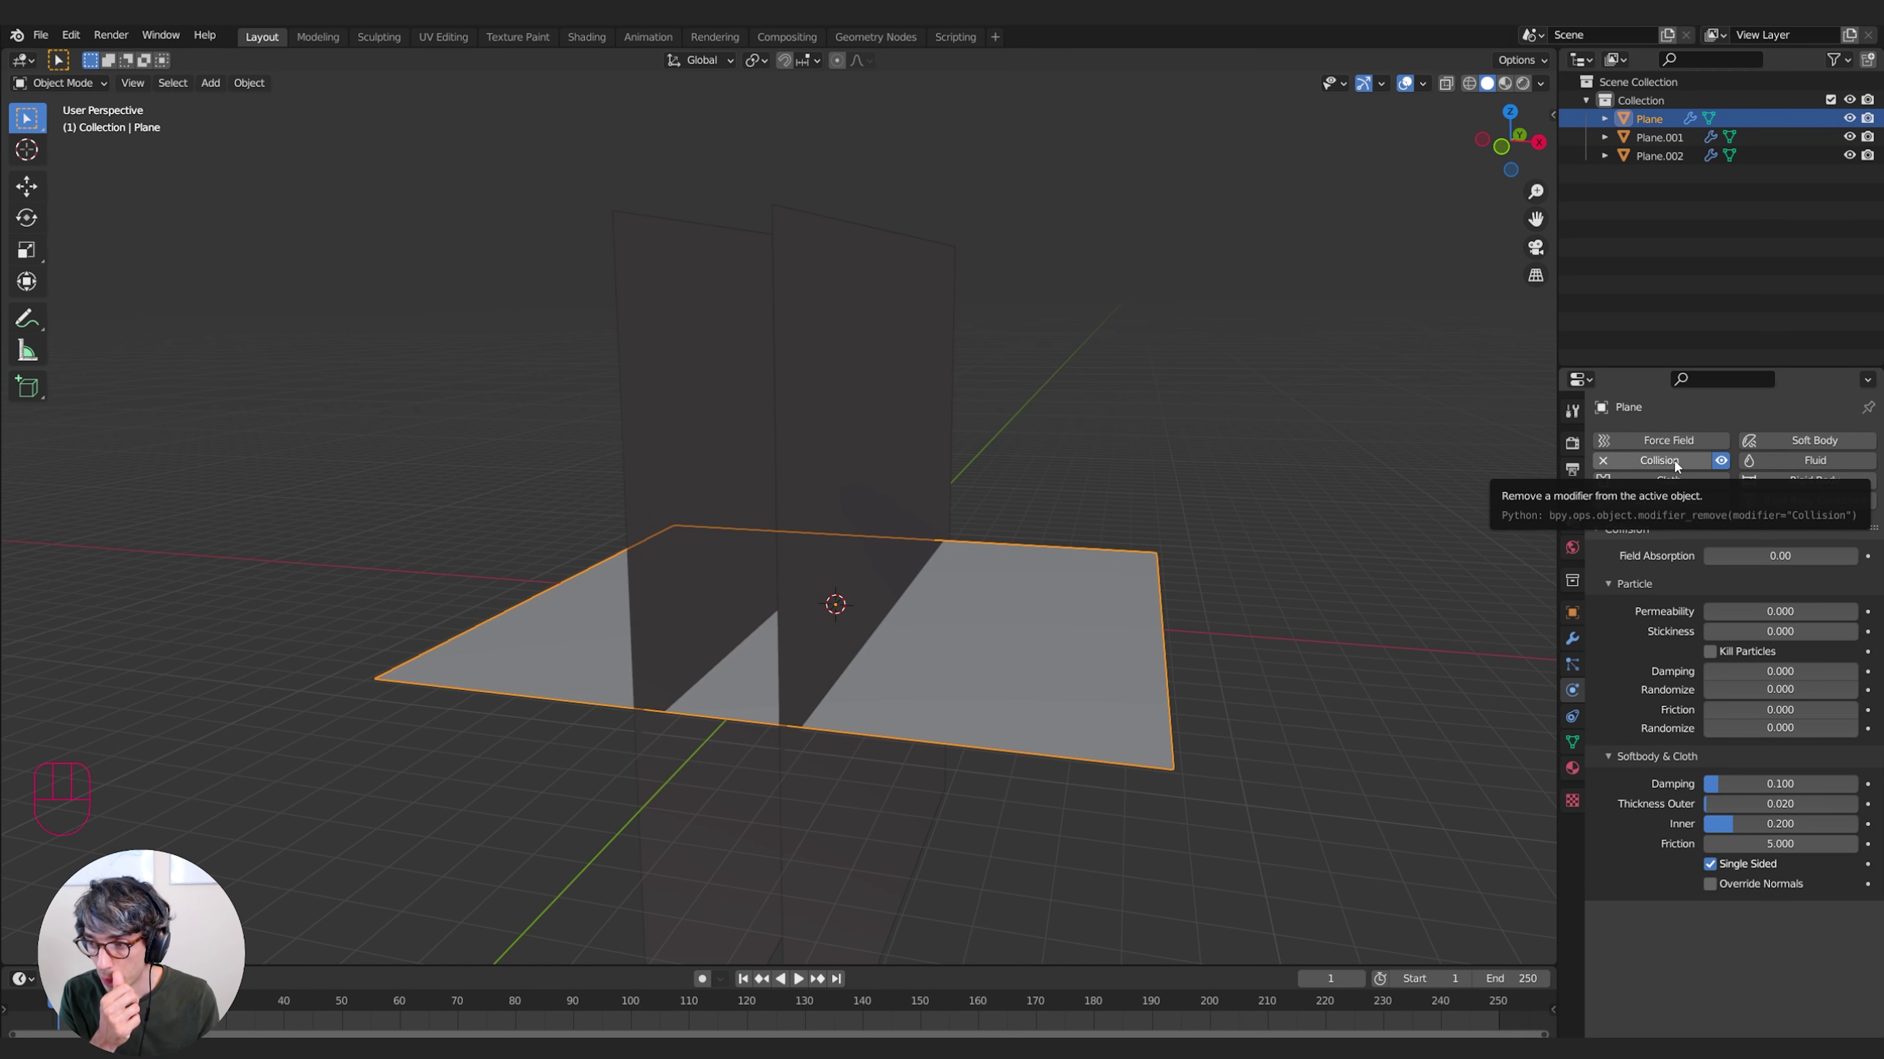
Add a cube, raise it above the ground plane and move it along negative Y towards one end of the gap between the walls
{"action": "middle_click_drag", "start_coordinate": [1034, 356], "coordinate": [1034, 404]}
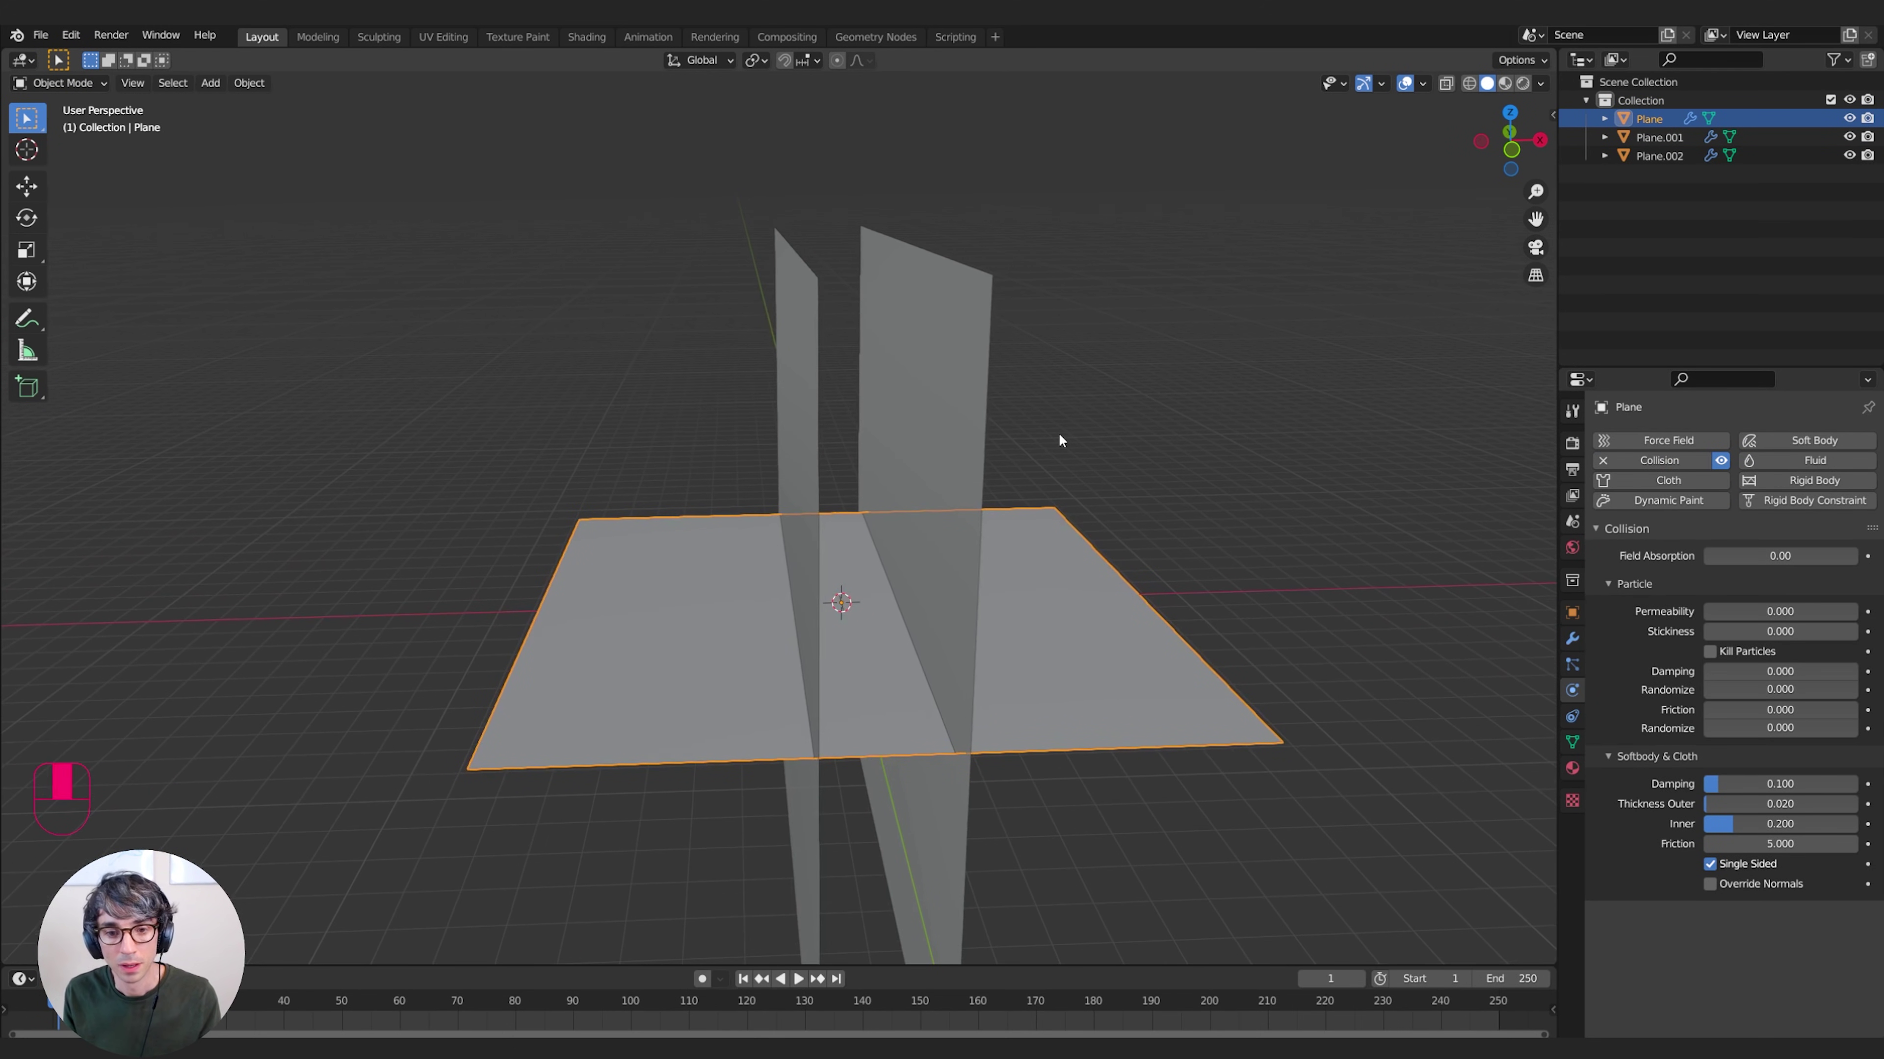
{"action": "key", "text": "shift+a"}
{"action": "mouse_move", "coordinate": [923, 546]}
{"action": "left_click", "coordinate": [1001, 563]}
{"action": "middle_click_drag", "start_coordinate": [1001, 563], "coordinate": [955, 533]}
{"action": "key", "text": "g"}
{"action": "left_click", "coordinate": [991, 541]}
{"action": "key", "text": "g"}
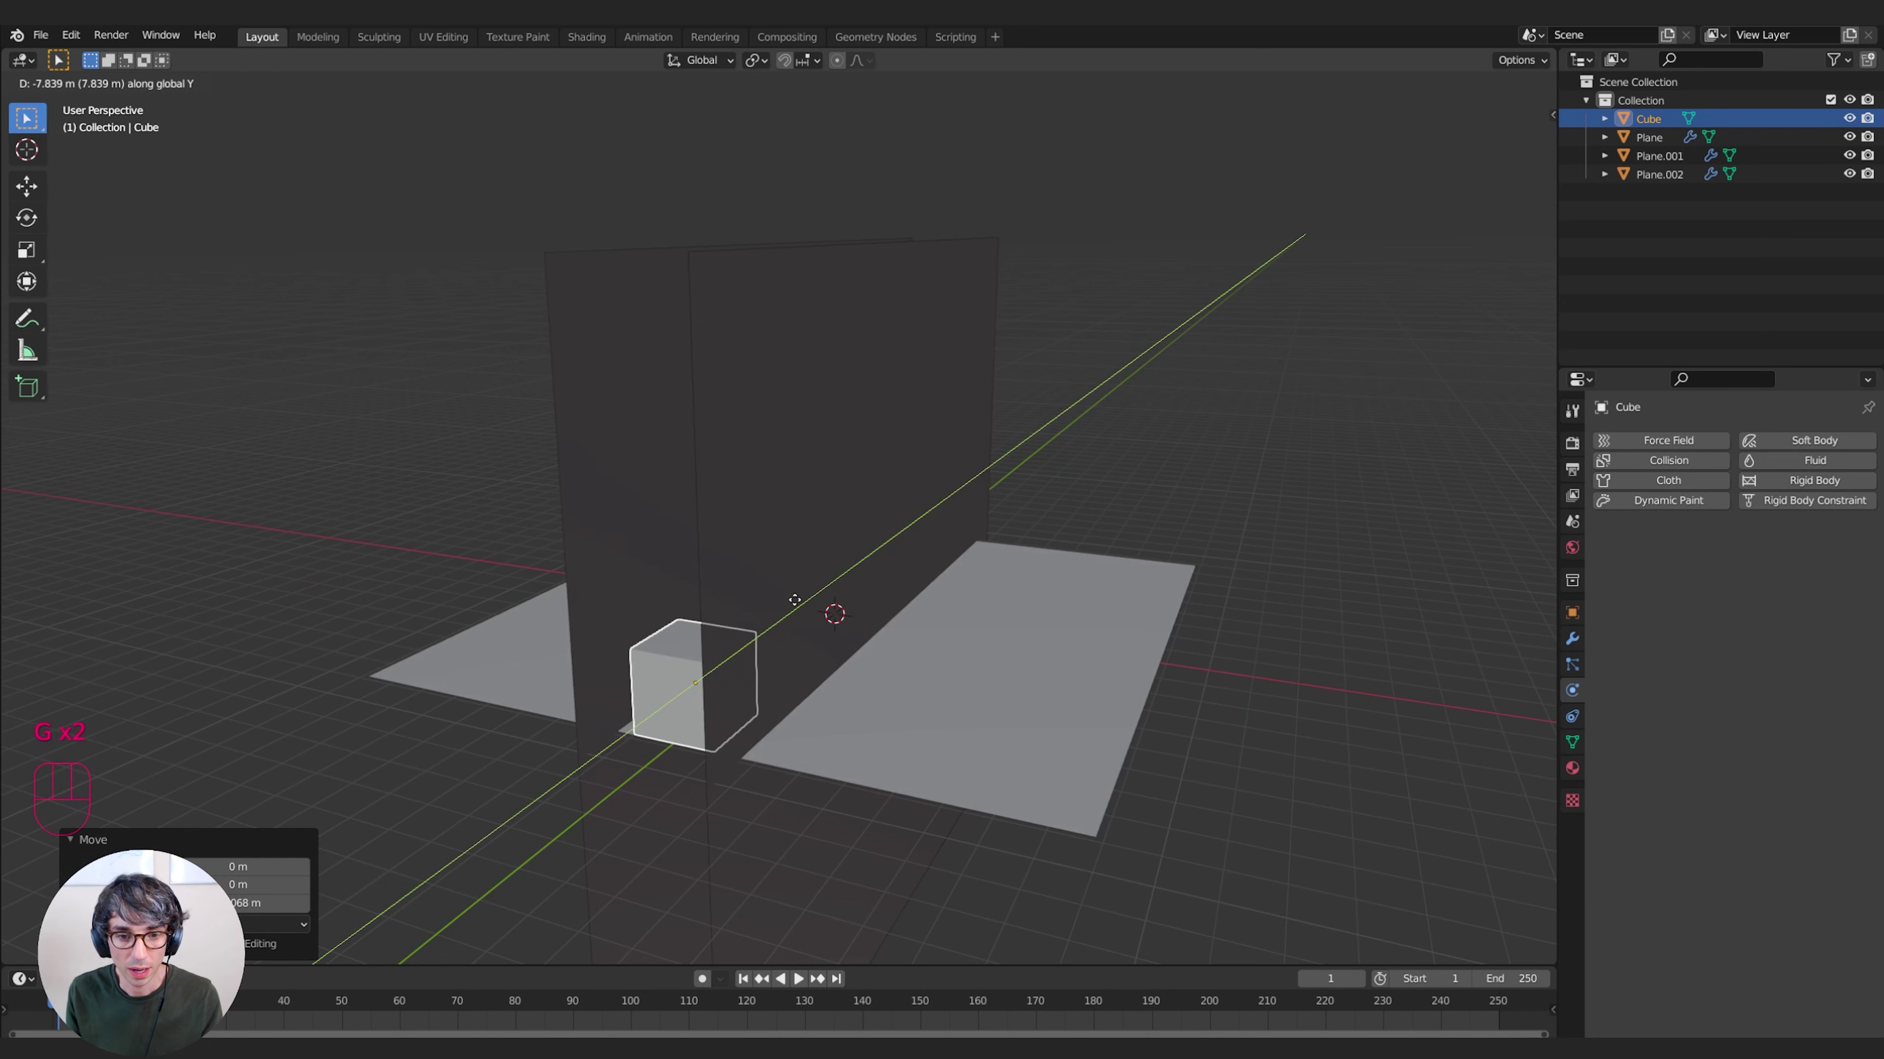
{"action": "left_click", "coordinate": [853, 564]}
{"action": "middle_click_drag", "start_coordinate": [853, 564], "coordinate": [1261, 520]}
Add an Array modifier to the cube with relative offset factors of 0 in X and 1.1 in Y
{"action": "left_click", "coordinate": [1572, 637]}
{"action": "left_click", "coordinate": [1677, 436]}
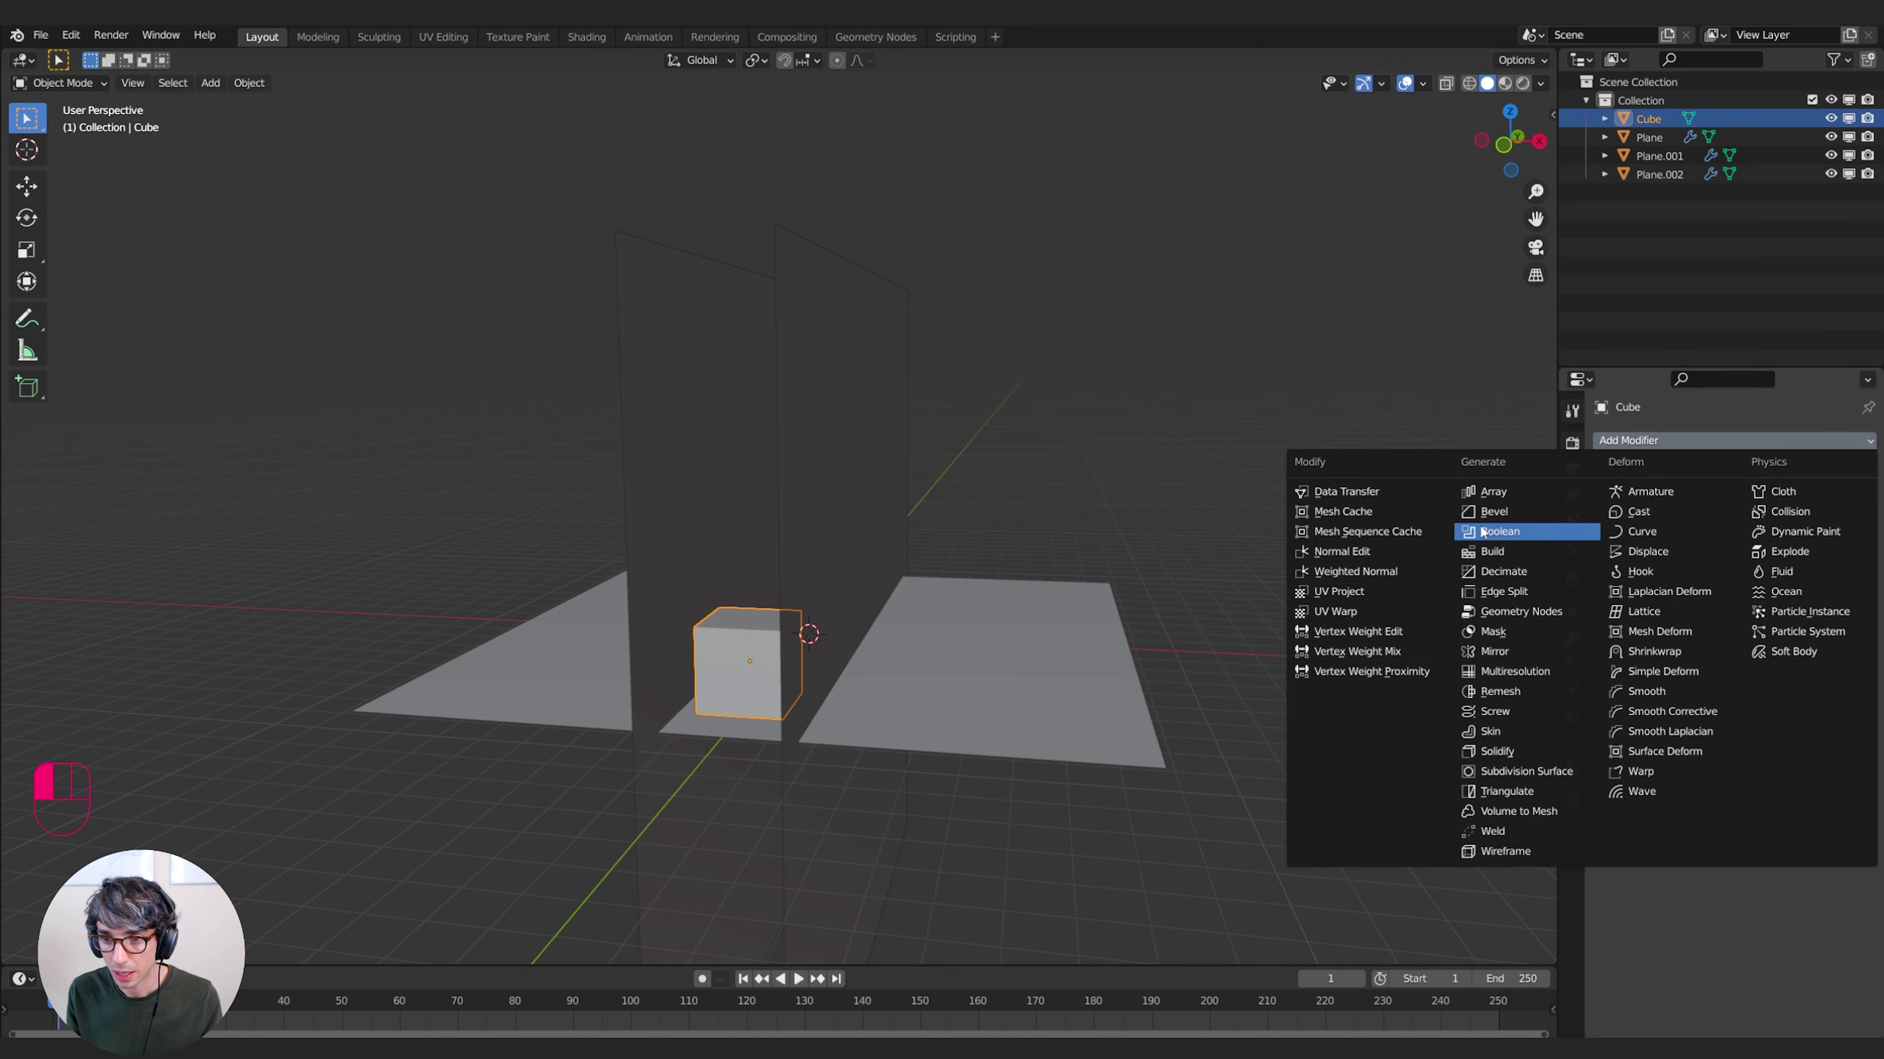
{"action": "left_click", "coordinate": [1528, 532]}
{"action": "middle_click_drag", "start_coordinate": [1213, 443], "coordinate": [1231, 452]}
{"action": "left_click", "coordinate": [1785, 579]}
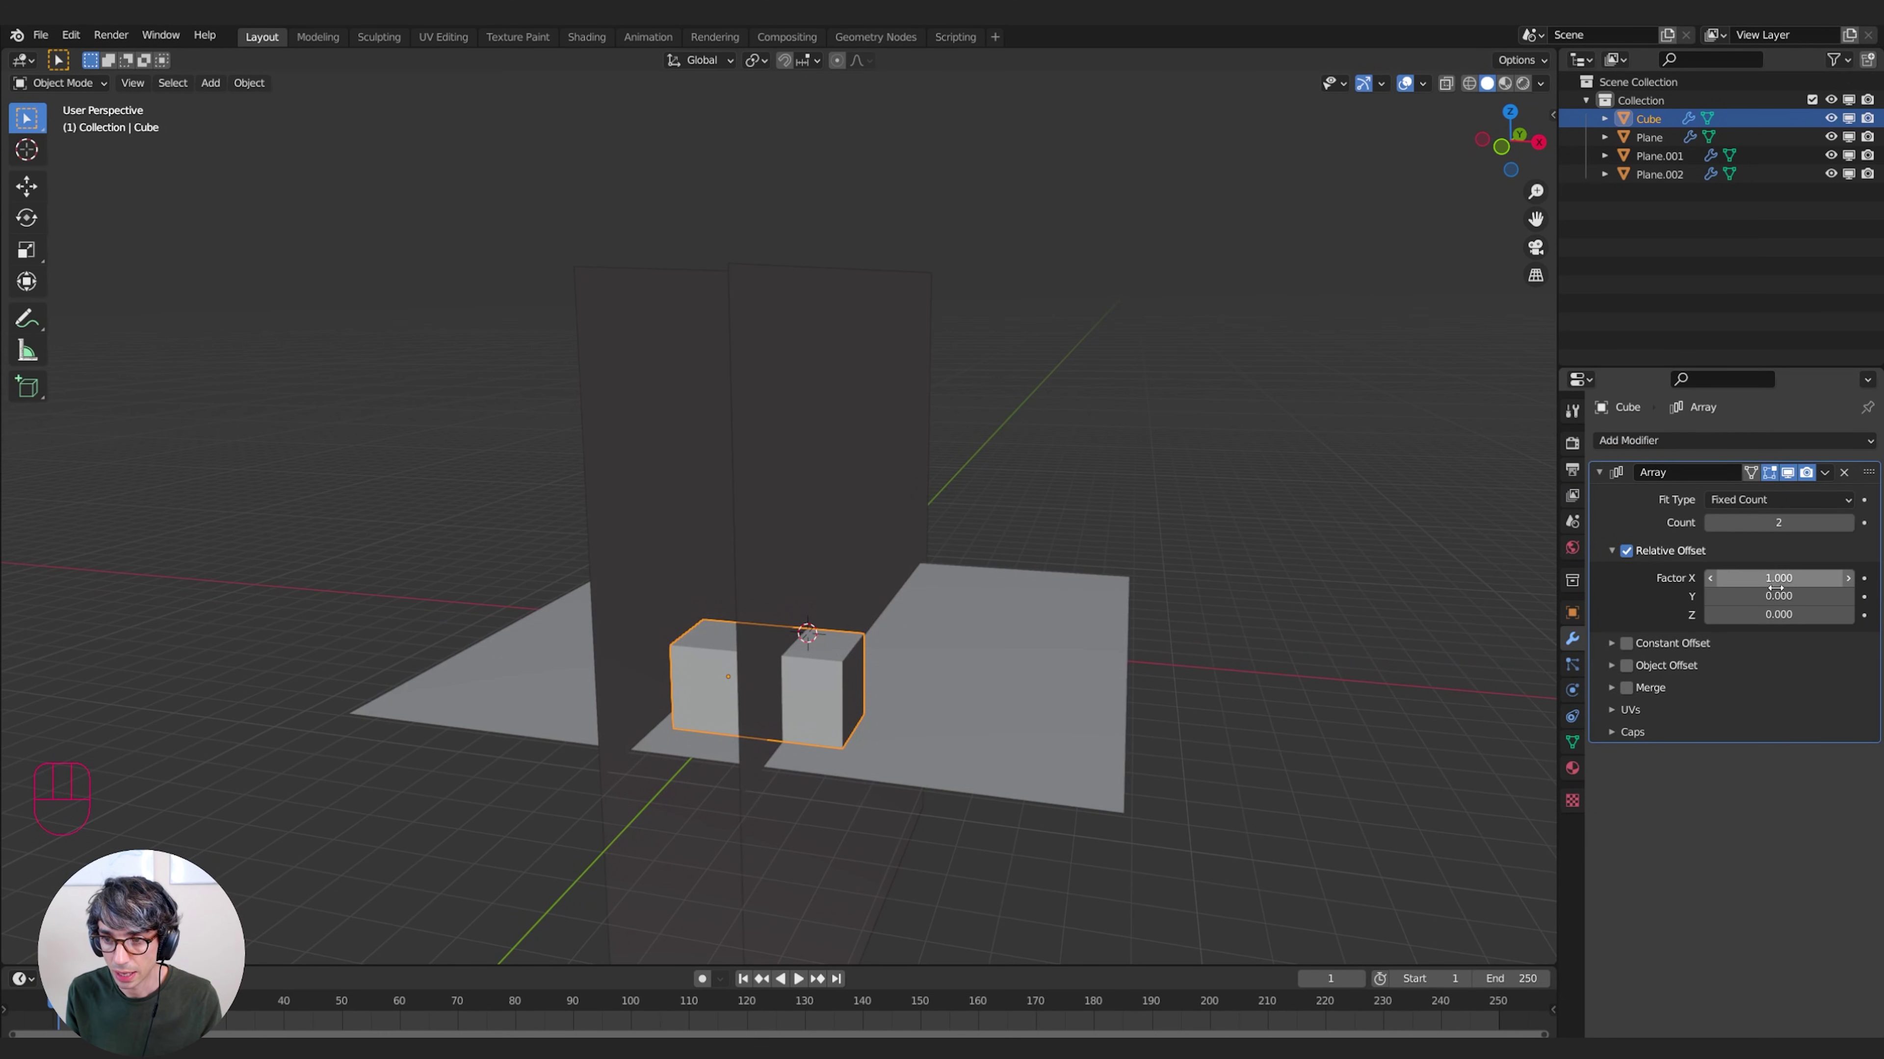
{"action": "type", "text": "0"}
{"action": "key", "text": "Tab"}
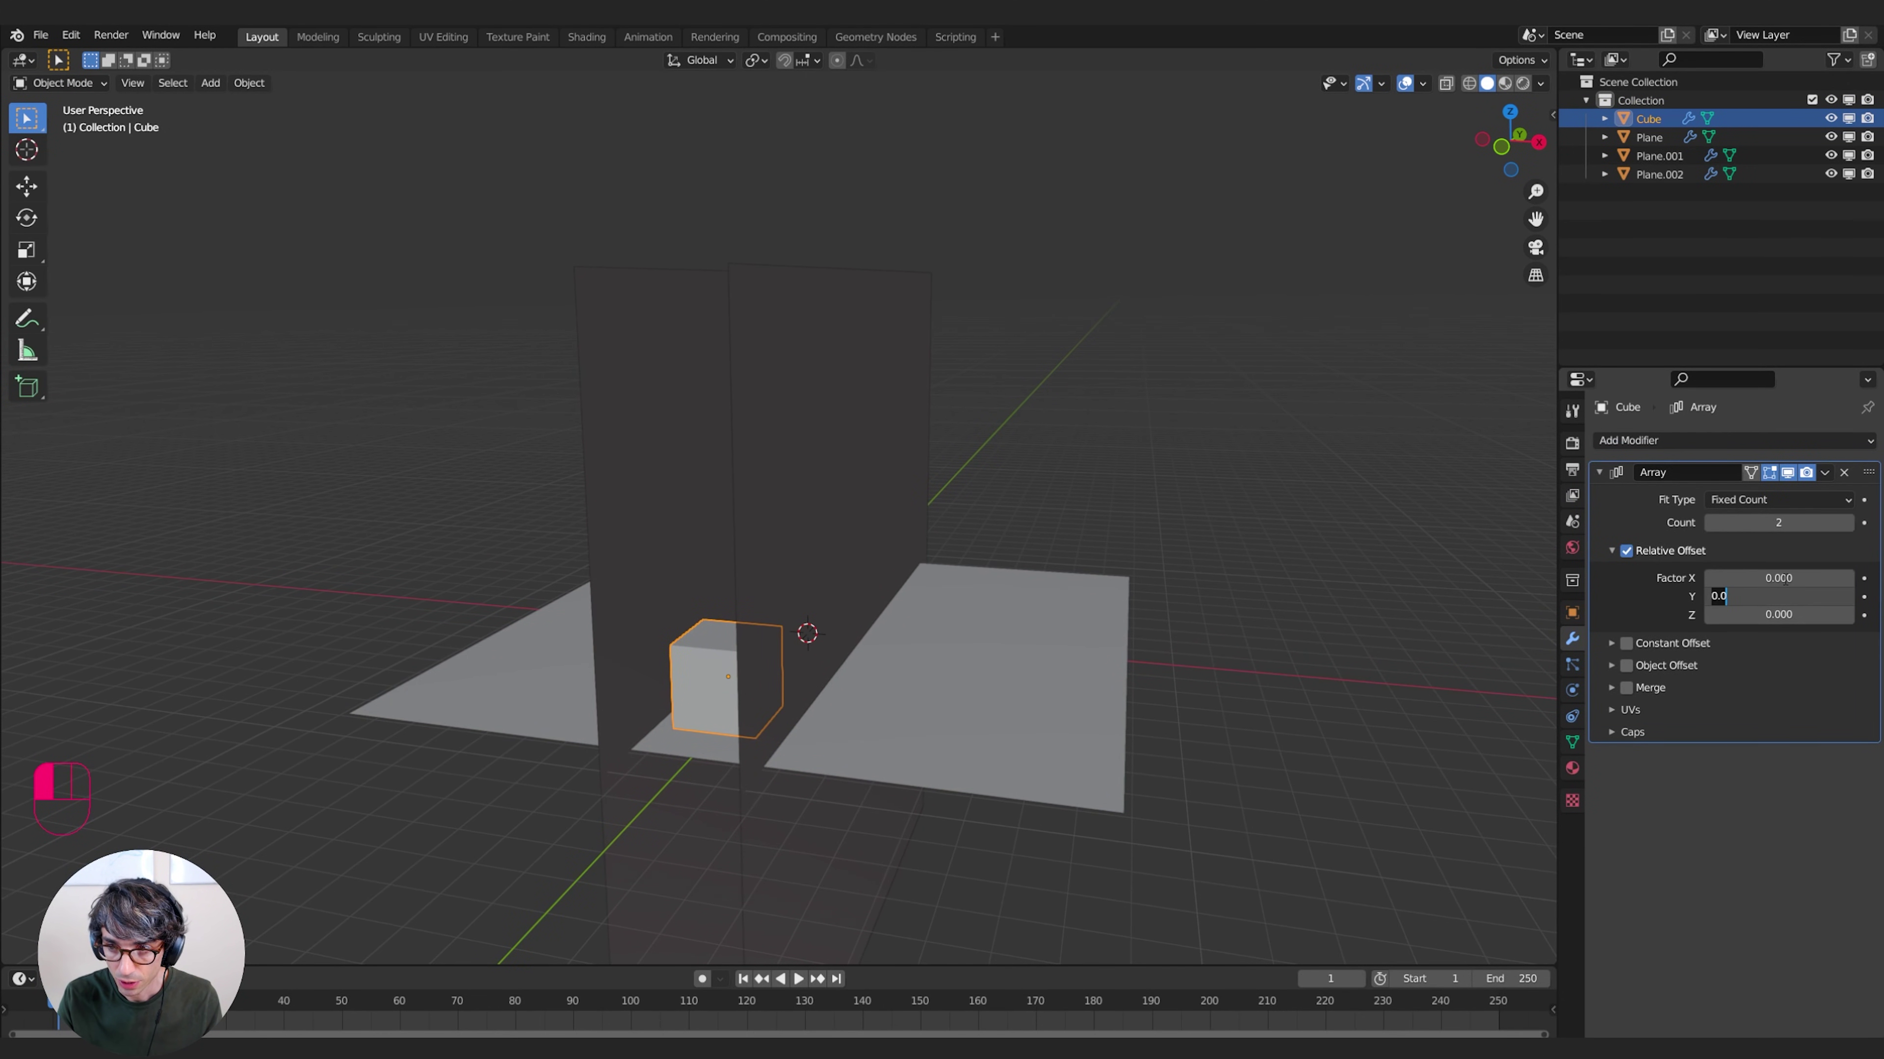
{"action": "type", "text": "1"}
{"action": "key", "text": "Return"}
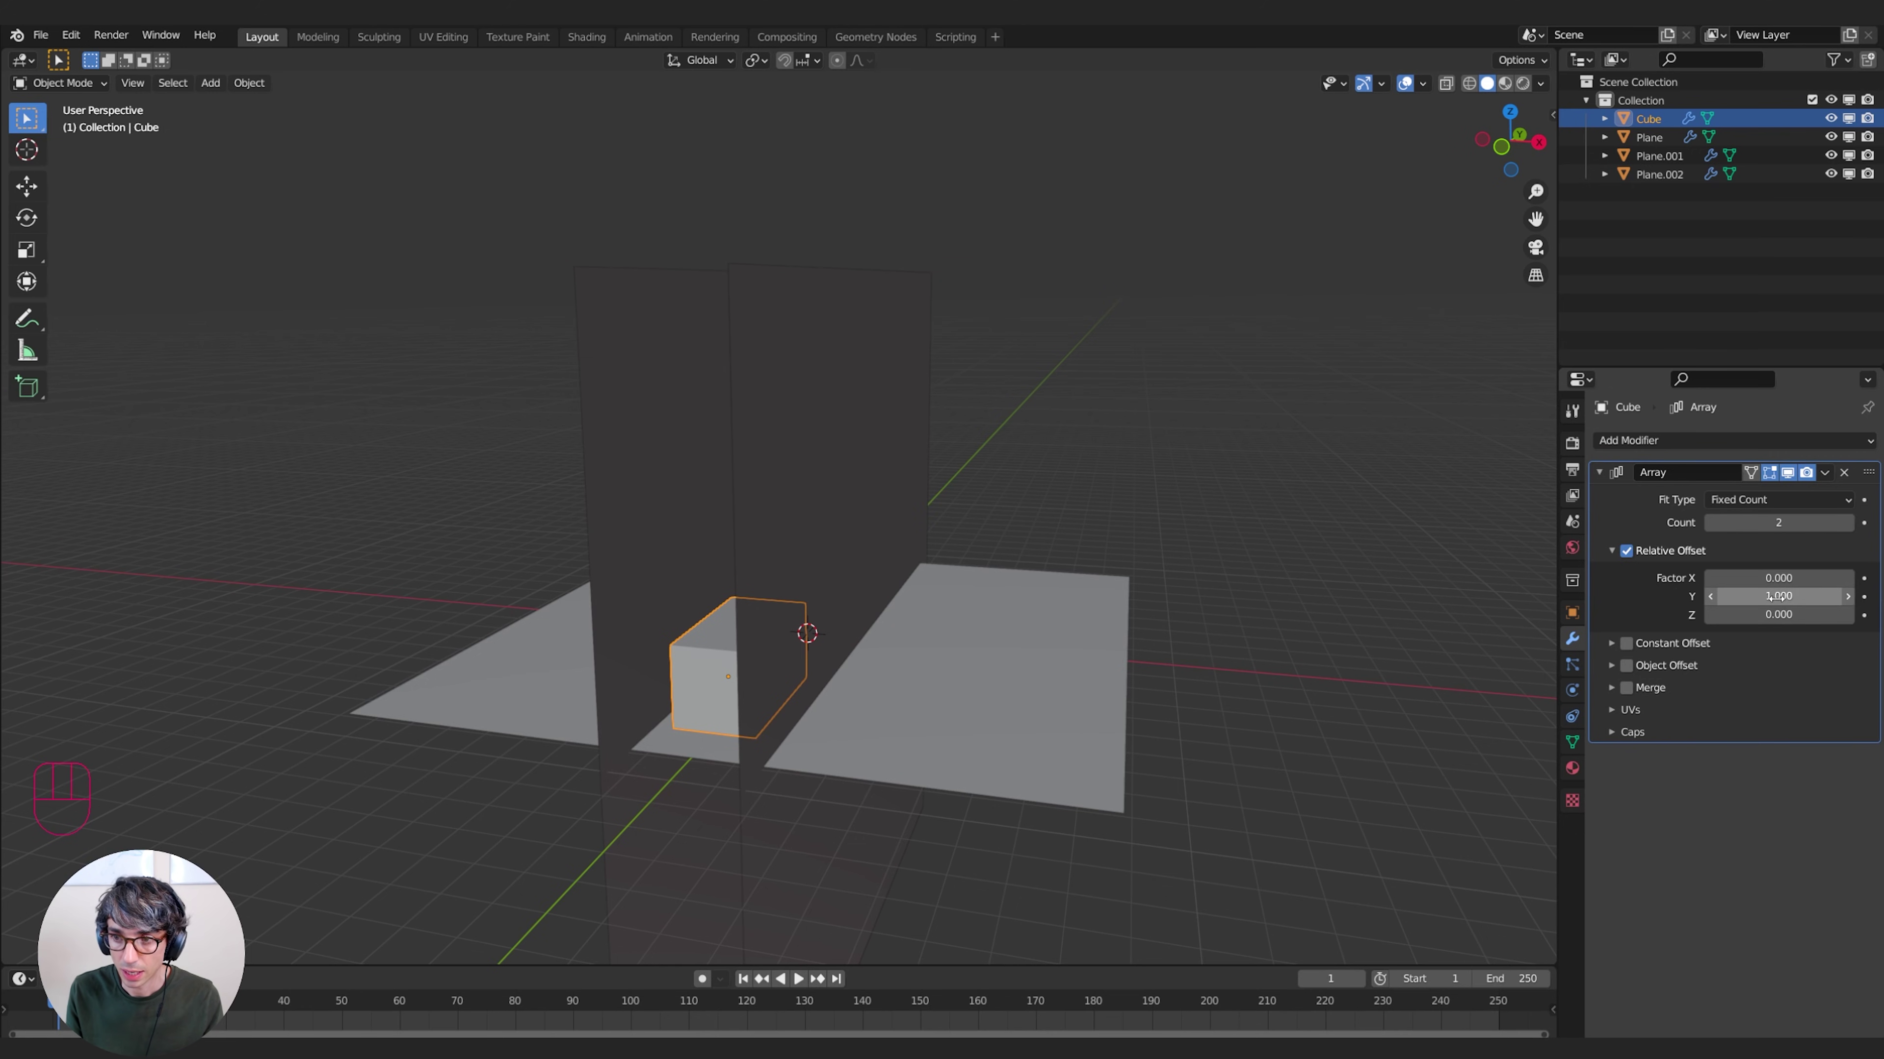
{"action": "left_click_drag", "start_coordinate": [1778, 596], "coordinate": [1794, 596], "text": "shift"}
Set the cube's Array count to 3
{"action": "middle_click_drag", "start_coordinate": [1232, 572], "coordinate": [854, 622]}
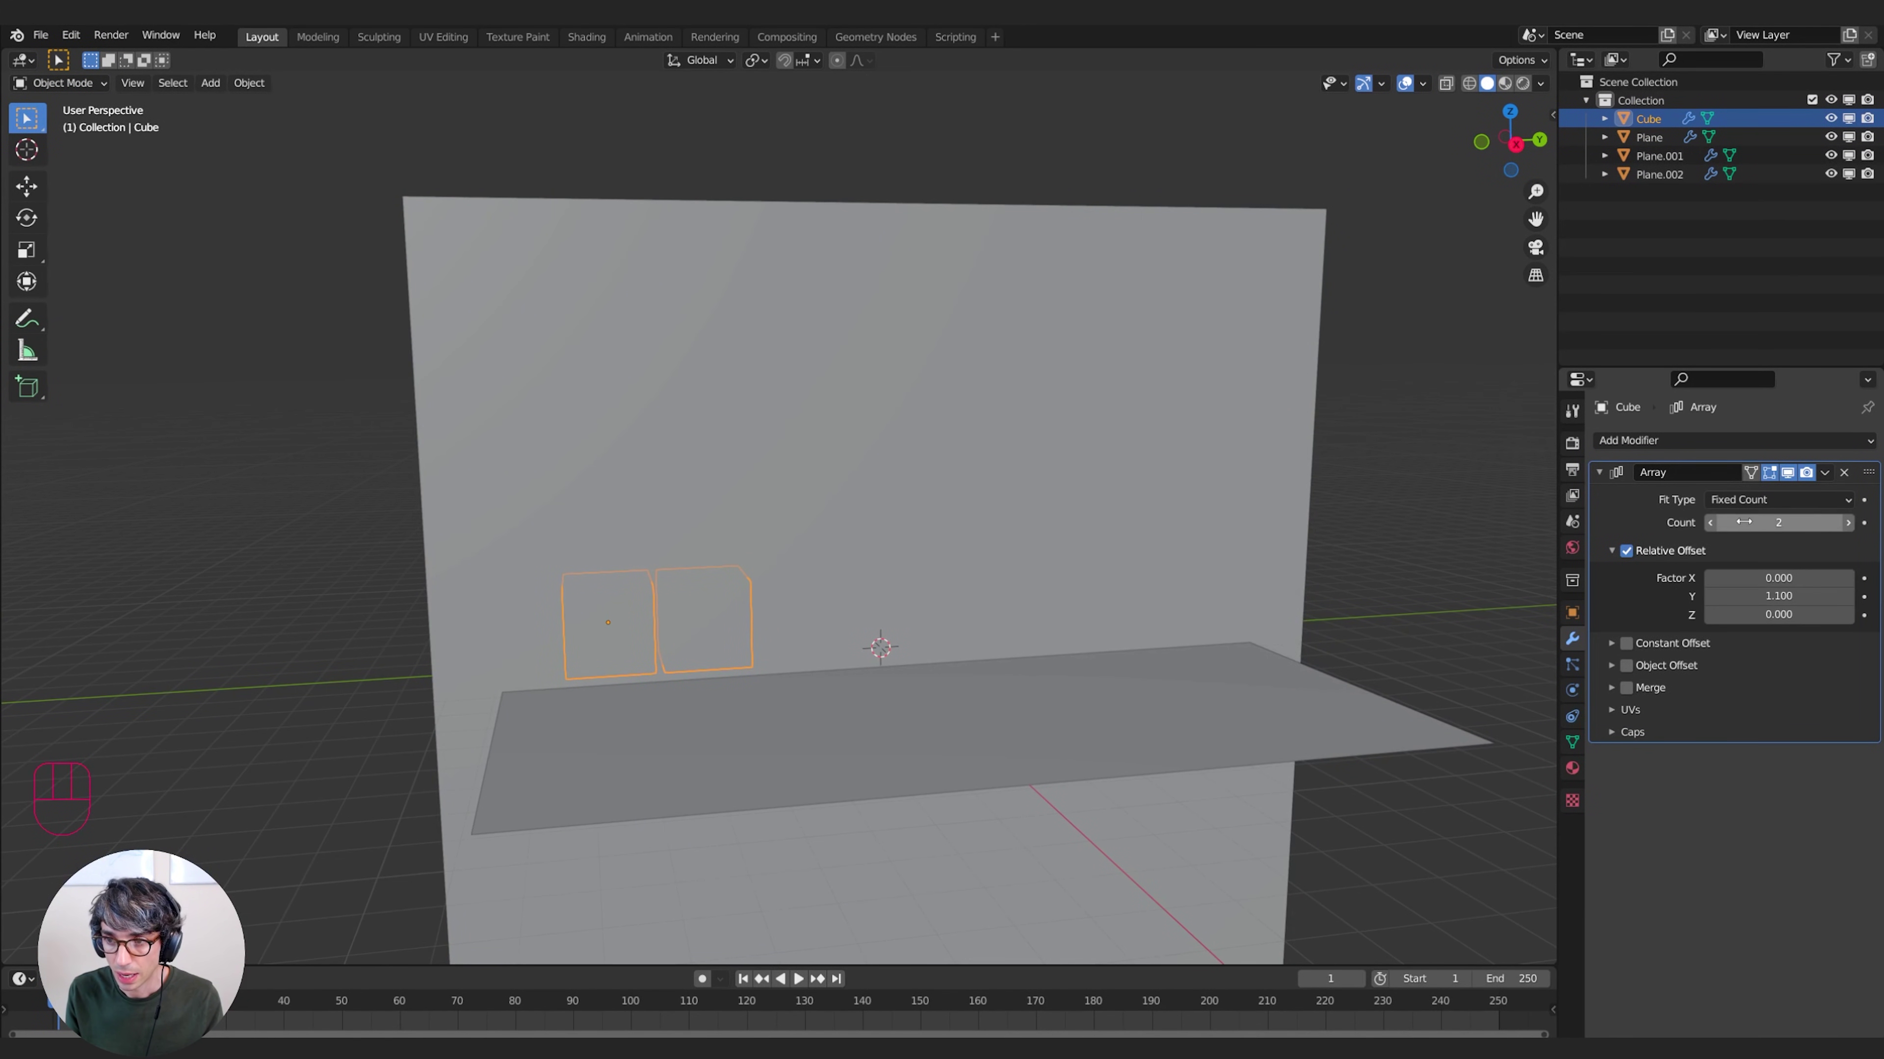
{"action": "left_click_drag", "start_coordinate": [1778, 523], "coordinate": [1711, 528]}
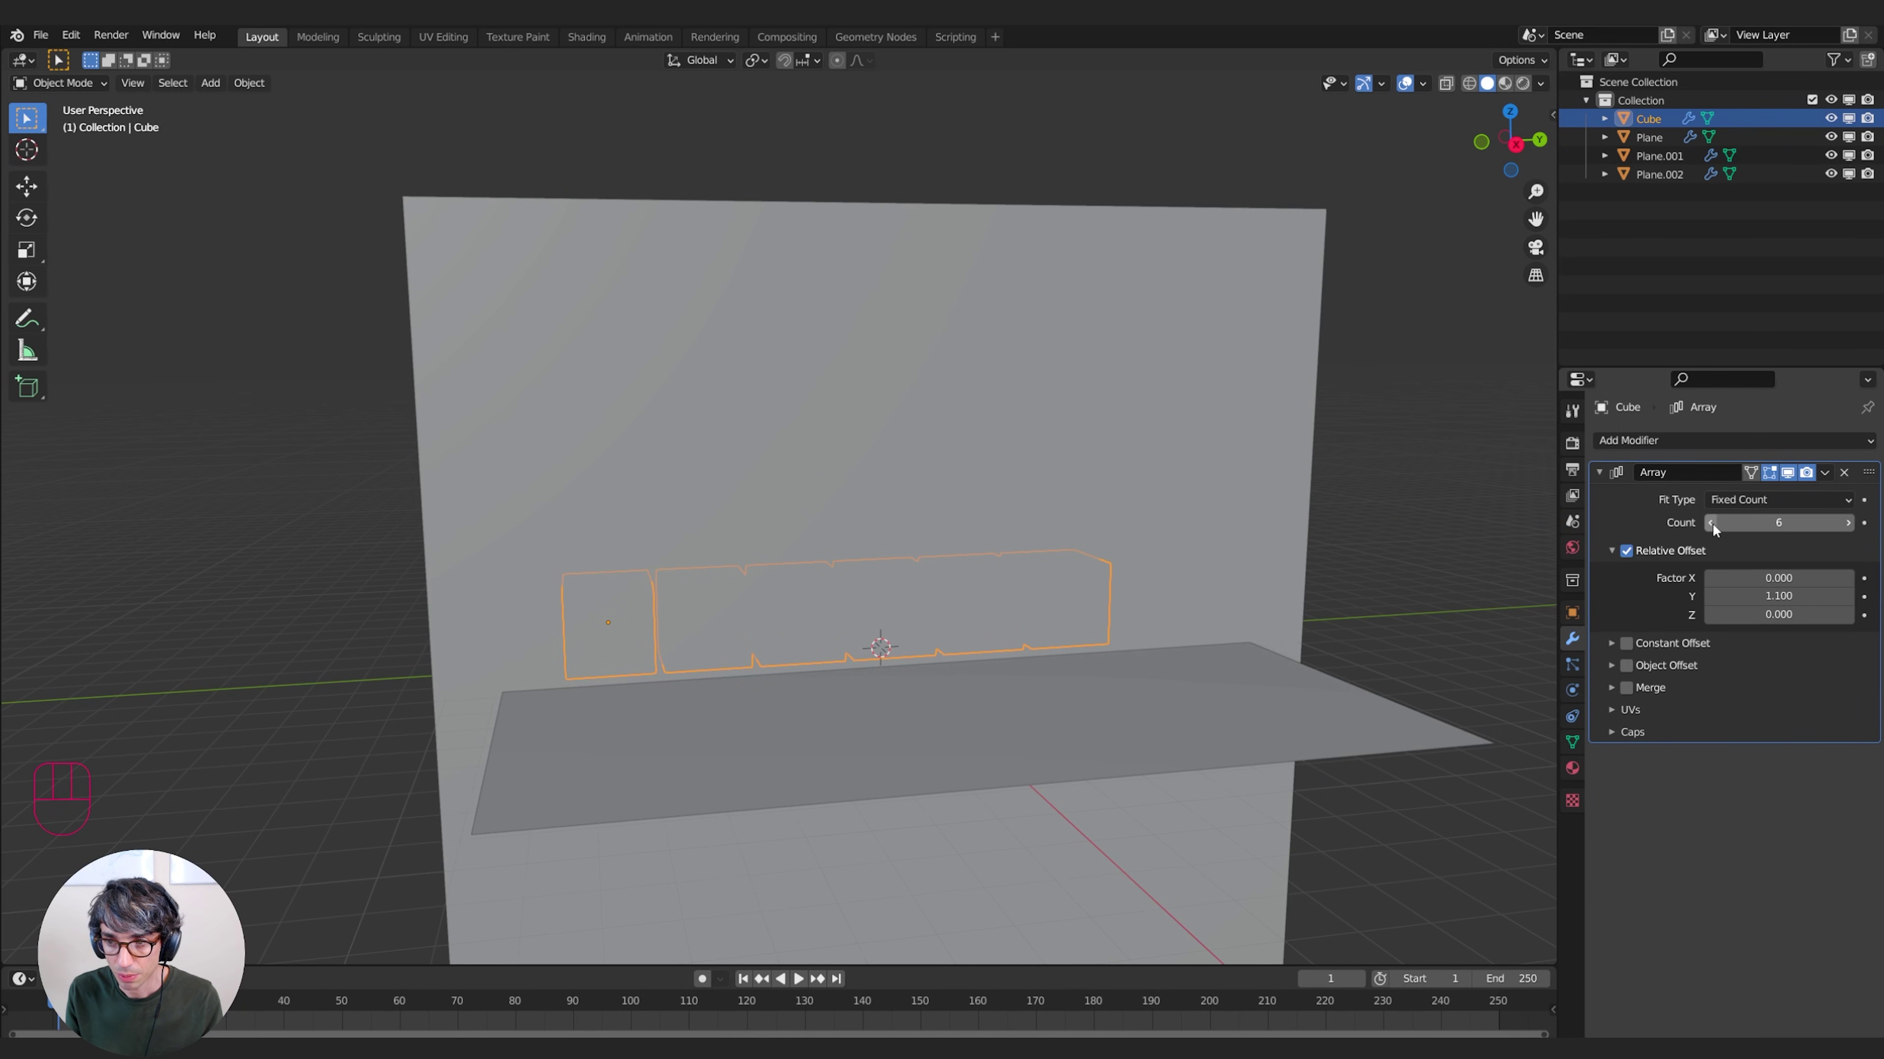
{"action": "left_click", "coordinate": [1710, 522]}
{"action": "left_click", "coordinate": [1710, 522]}
{"action": "left_click", "coordinate": [1710, 523]}
Move the cube array along positive Y to centre it over the ground plane, and hide the front wall in the viewport
{"action": "middle_click_drag", "start_coordinate": [1218, 575], "coordinate": [950, 618]}
{"action": "key", "text": "g"}
{"action": "key", "text": "y"}
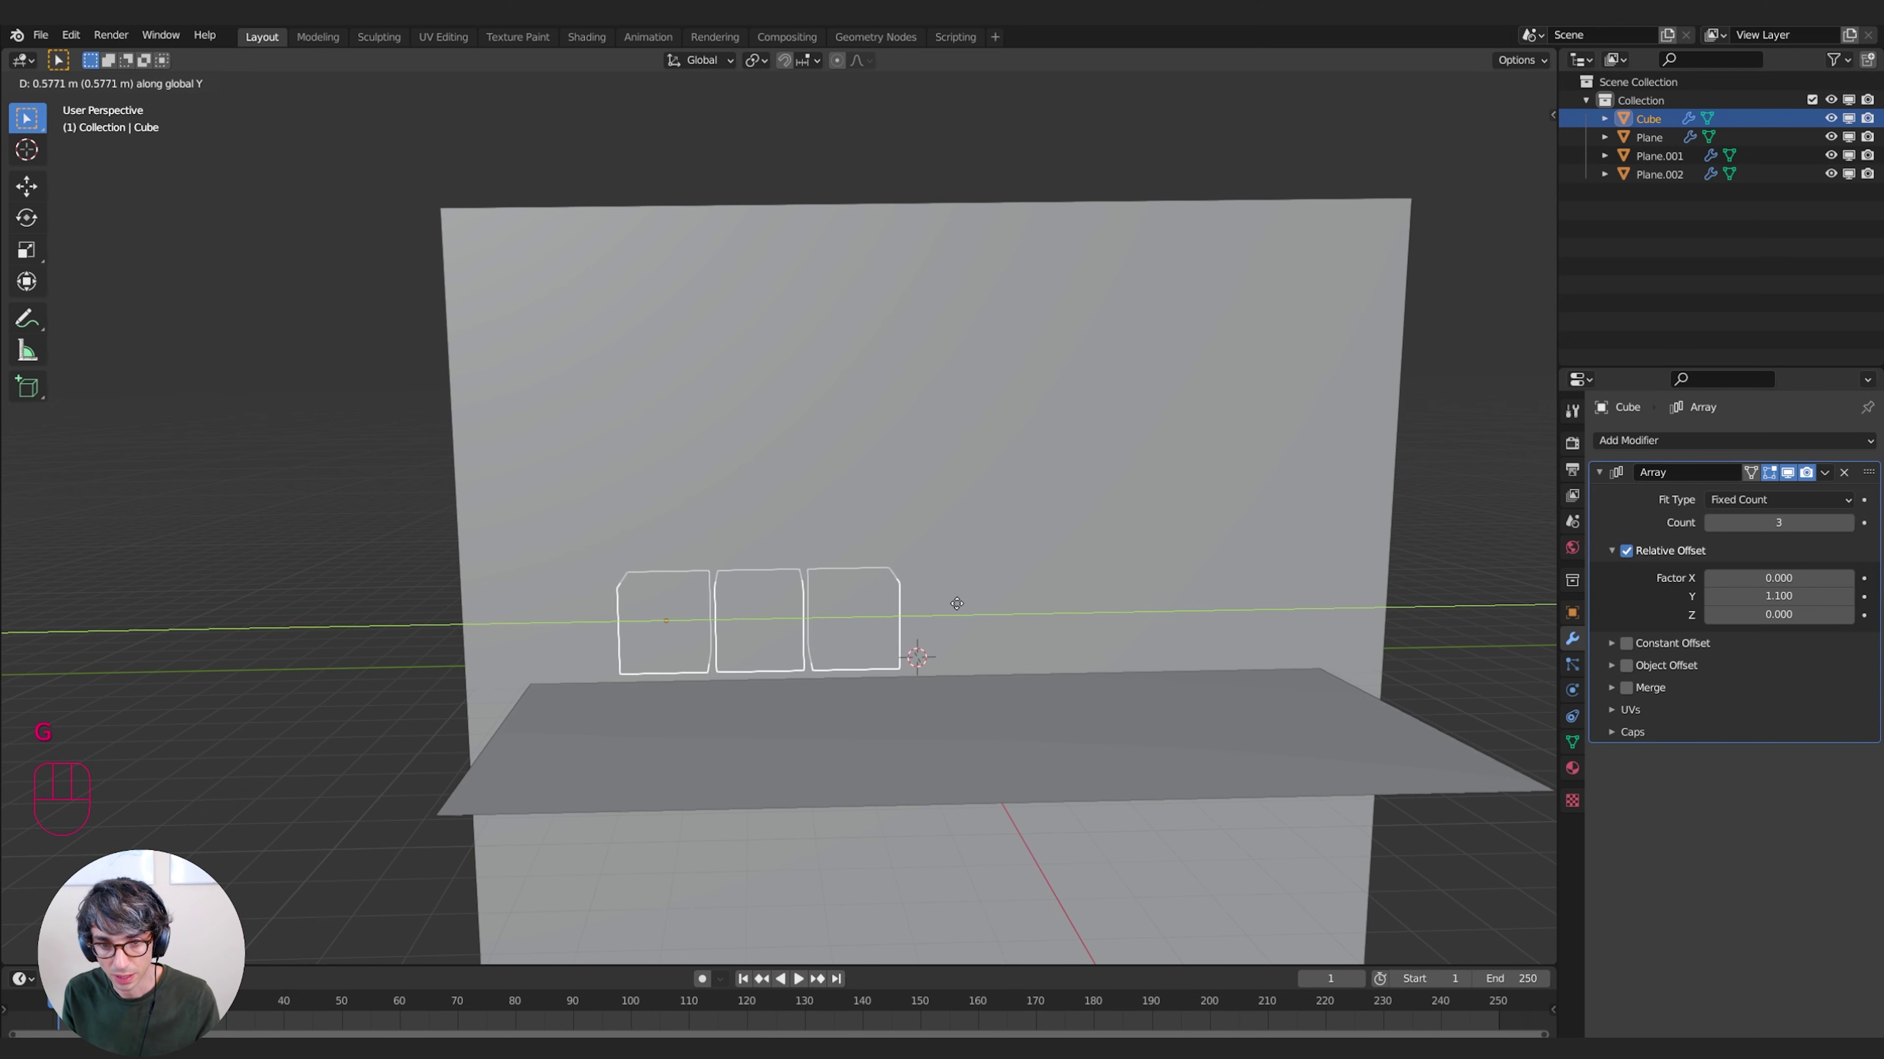
{"action": "left_click", "coordinate": [1147, 603]}
{"action": "middle_click_drag", "start_coordinate": [1190, 620], "coordinate": [1682, 446]}
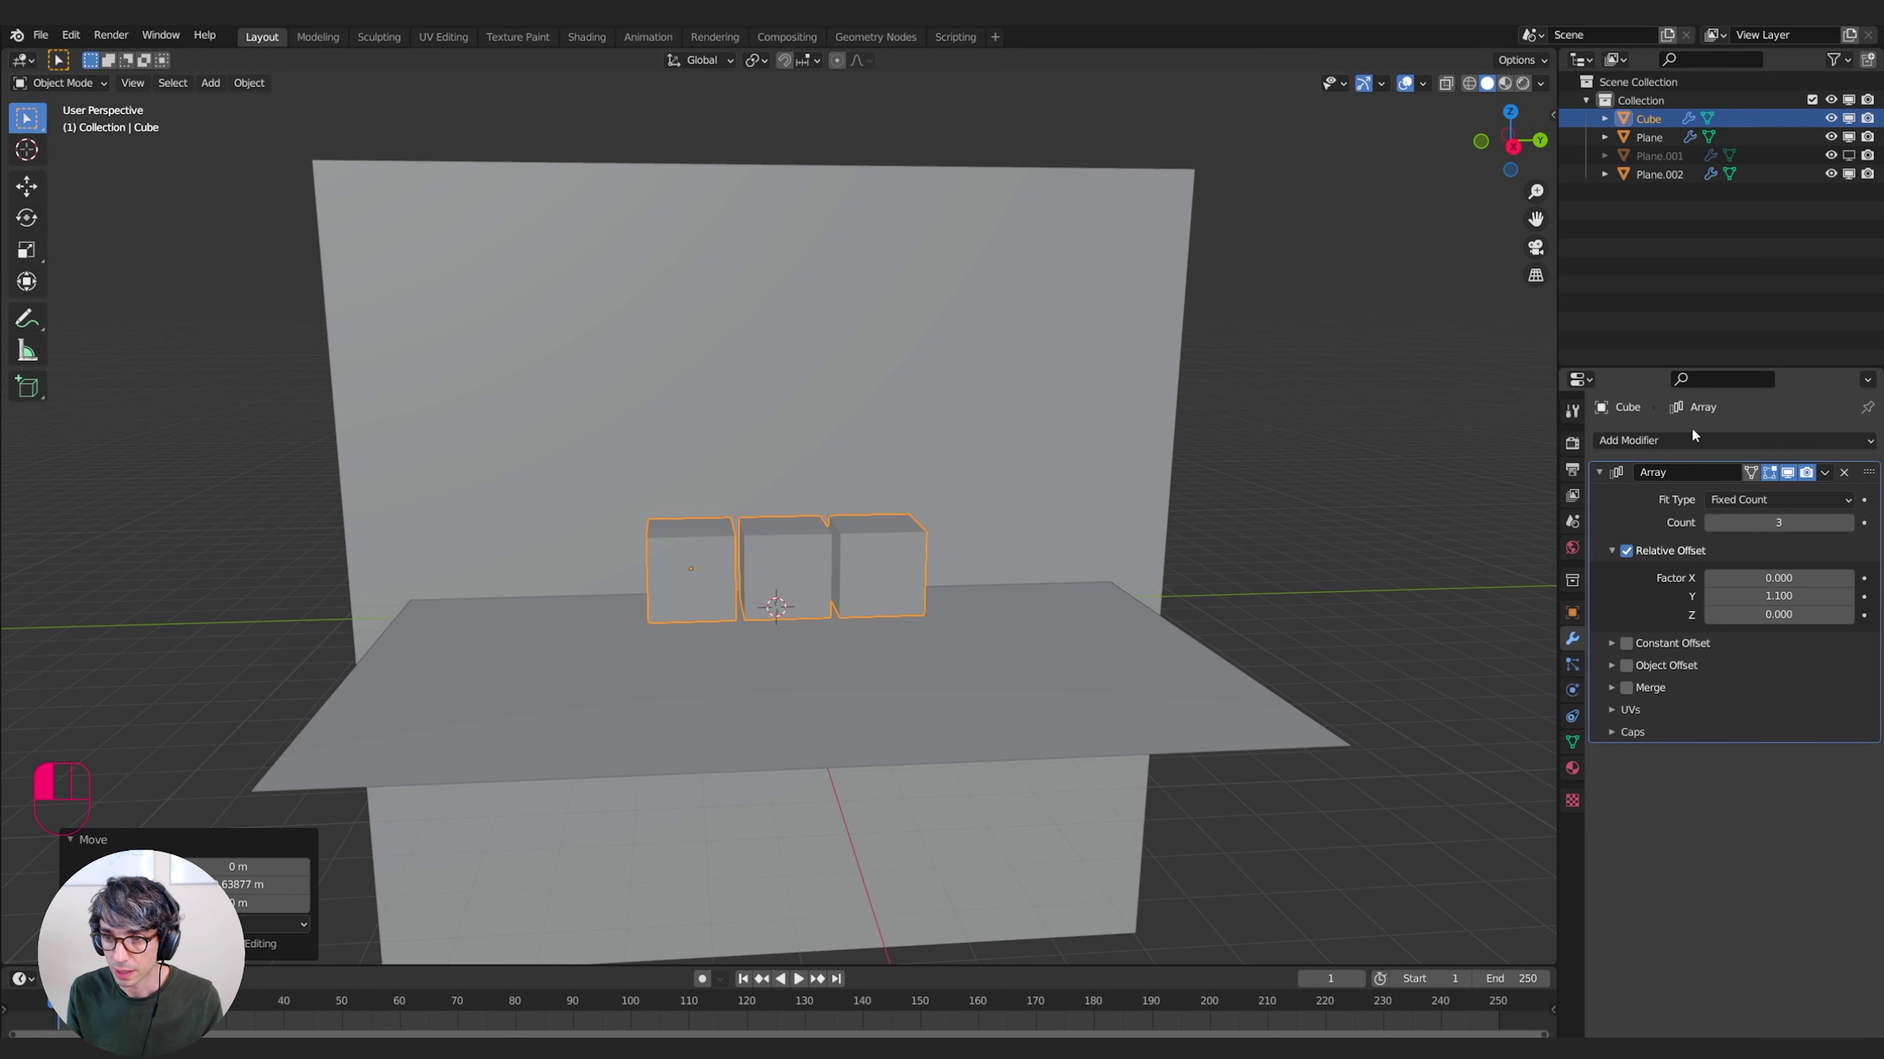
Add Subdivision Surface and Bevel modifiers to the cube, ordering the stack as Bevel, Subdivision, Array
{"action": "left_click", "coordinate": [1691, 438]}
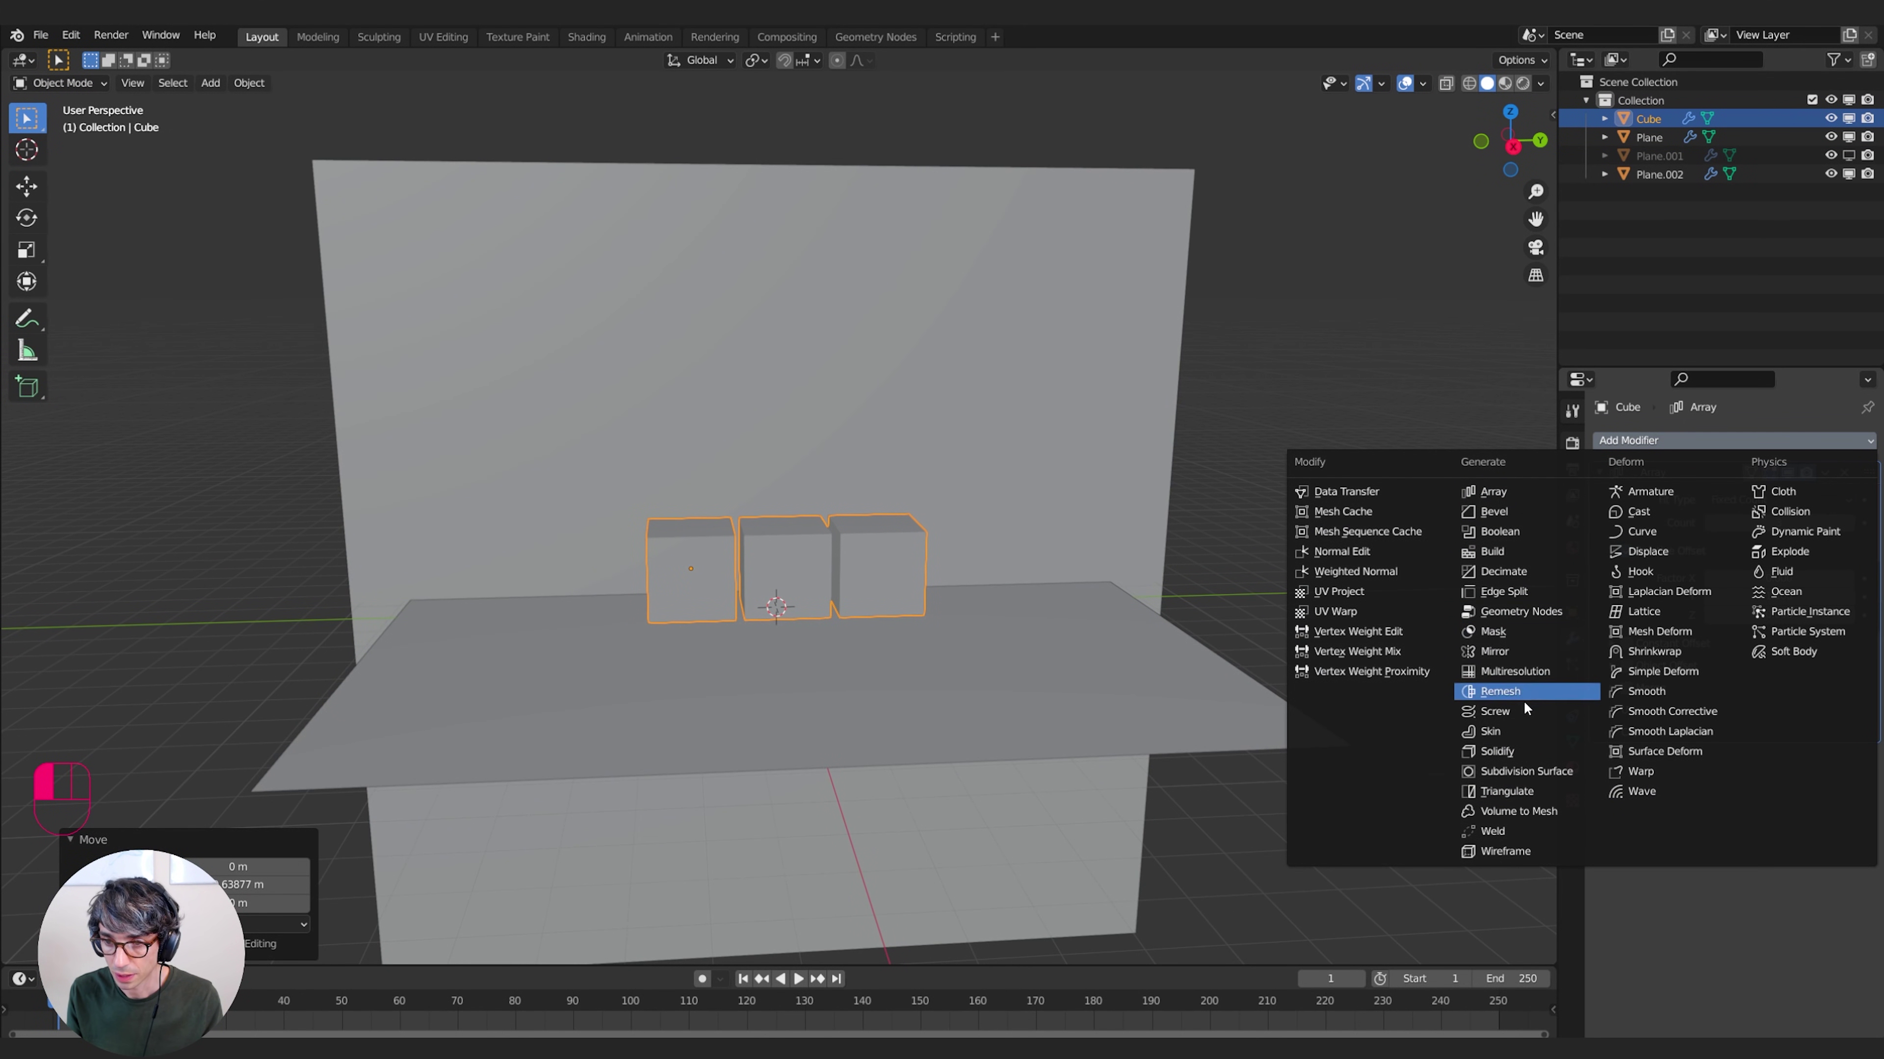
{"action": "left_click", "coordinate": [1529, 771]}
{"action": "left_click", "coordinate": [1632, 440]}
{"action": "left_click", "coordinate": [1529, 513]}
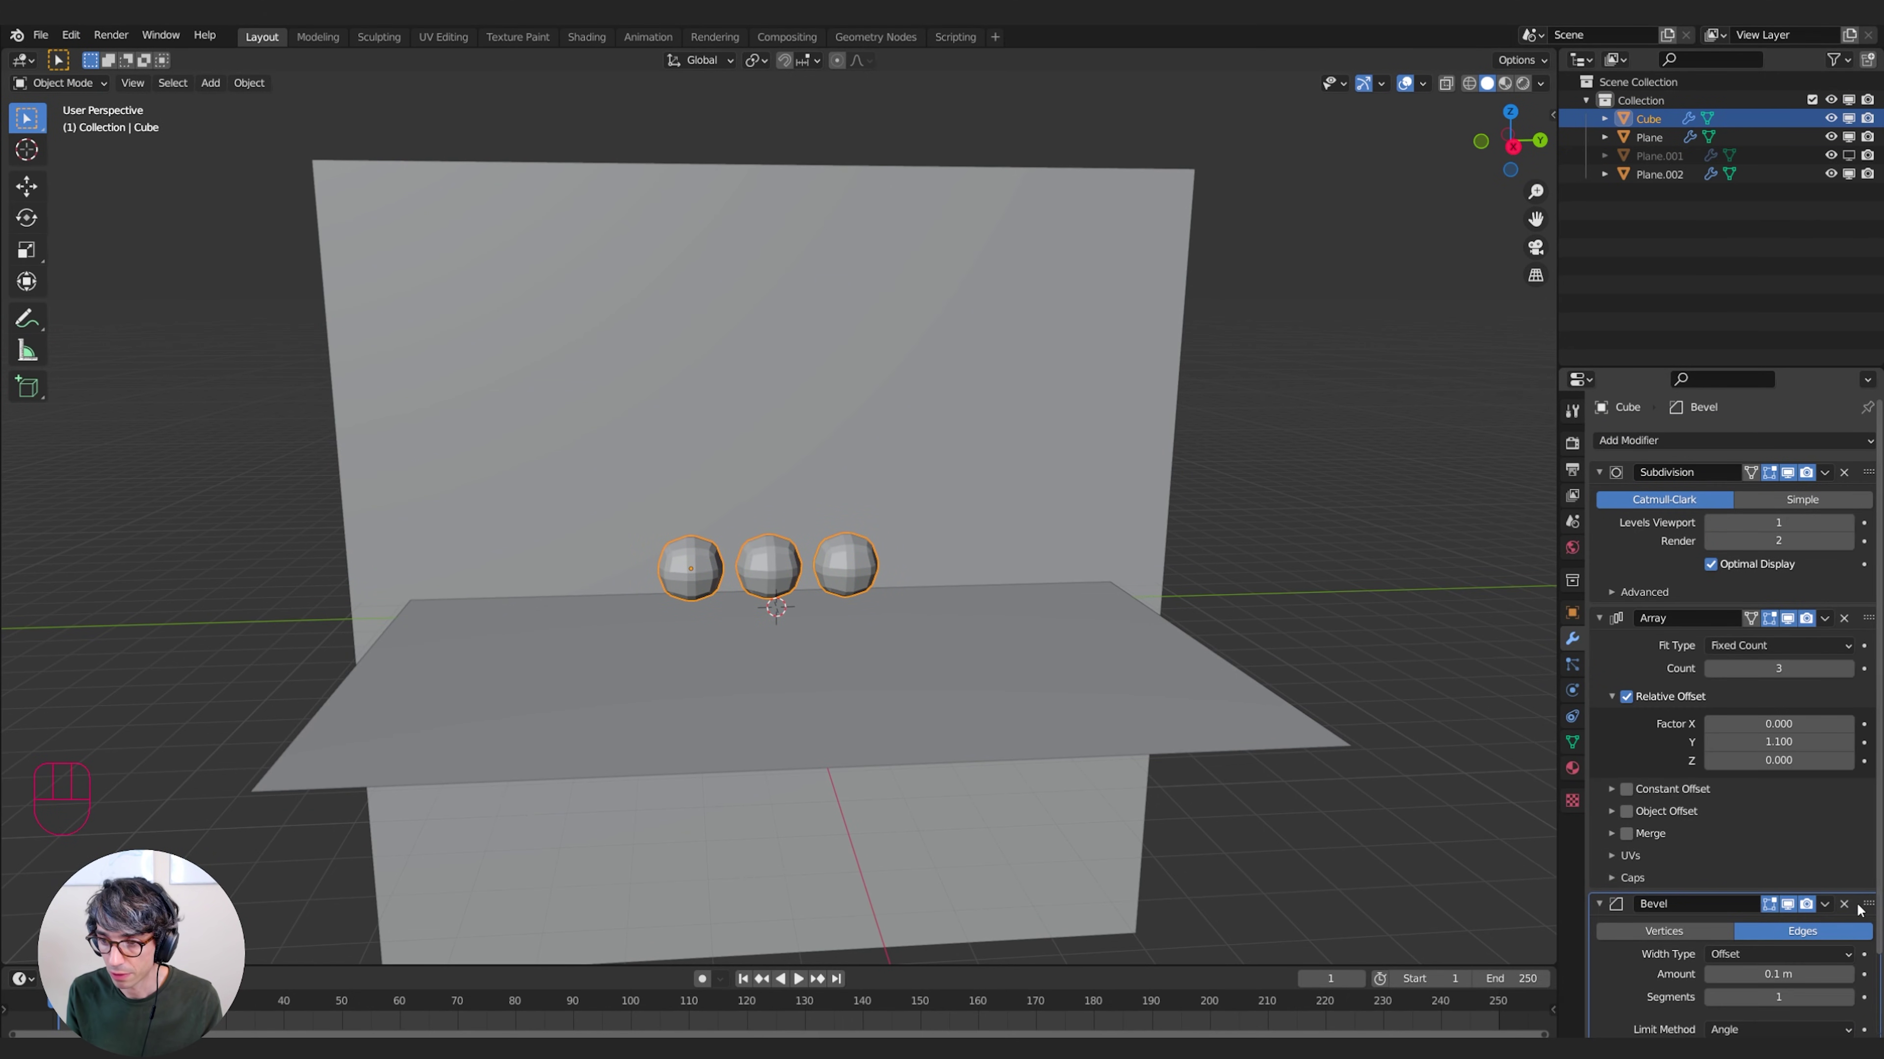
{"action": "left_click_drag", "start_coordinate": [1868, 903], "coordinate": [1832, 473]}
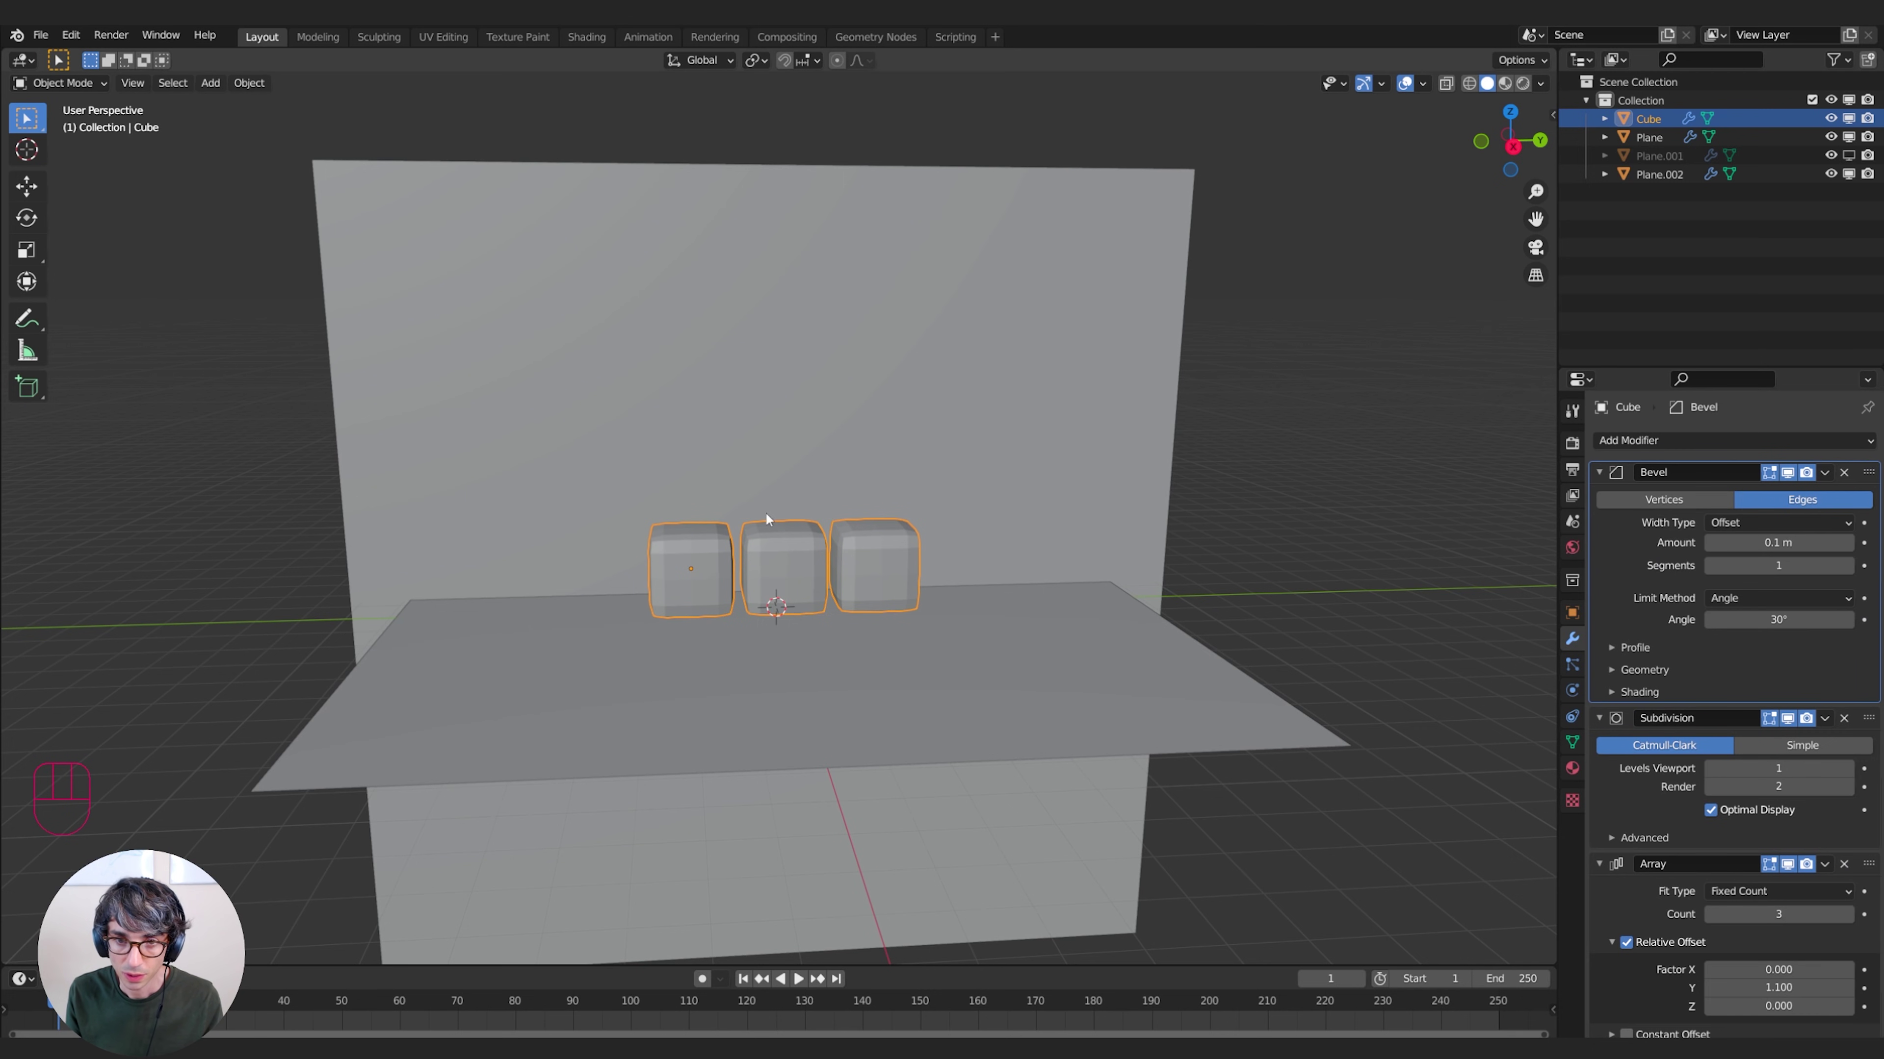
Set the Bevel amount to 0.032 m and the viewport subdivision levels to 2, and shade the cubes smooth
{"action": "left_click_drag", "start_coordinate": [1779, 542], "coordinate": [1724, 542]}
{"action": "left_click_drag", "start_coordinate": [1708, 775], "coordinate": [1728, 775]}
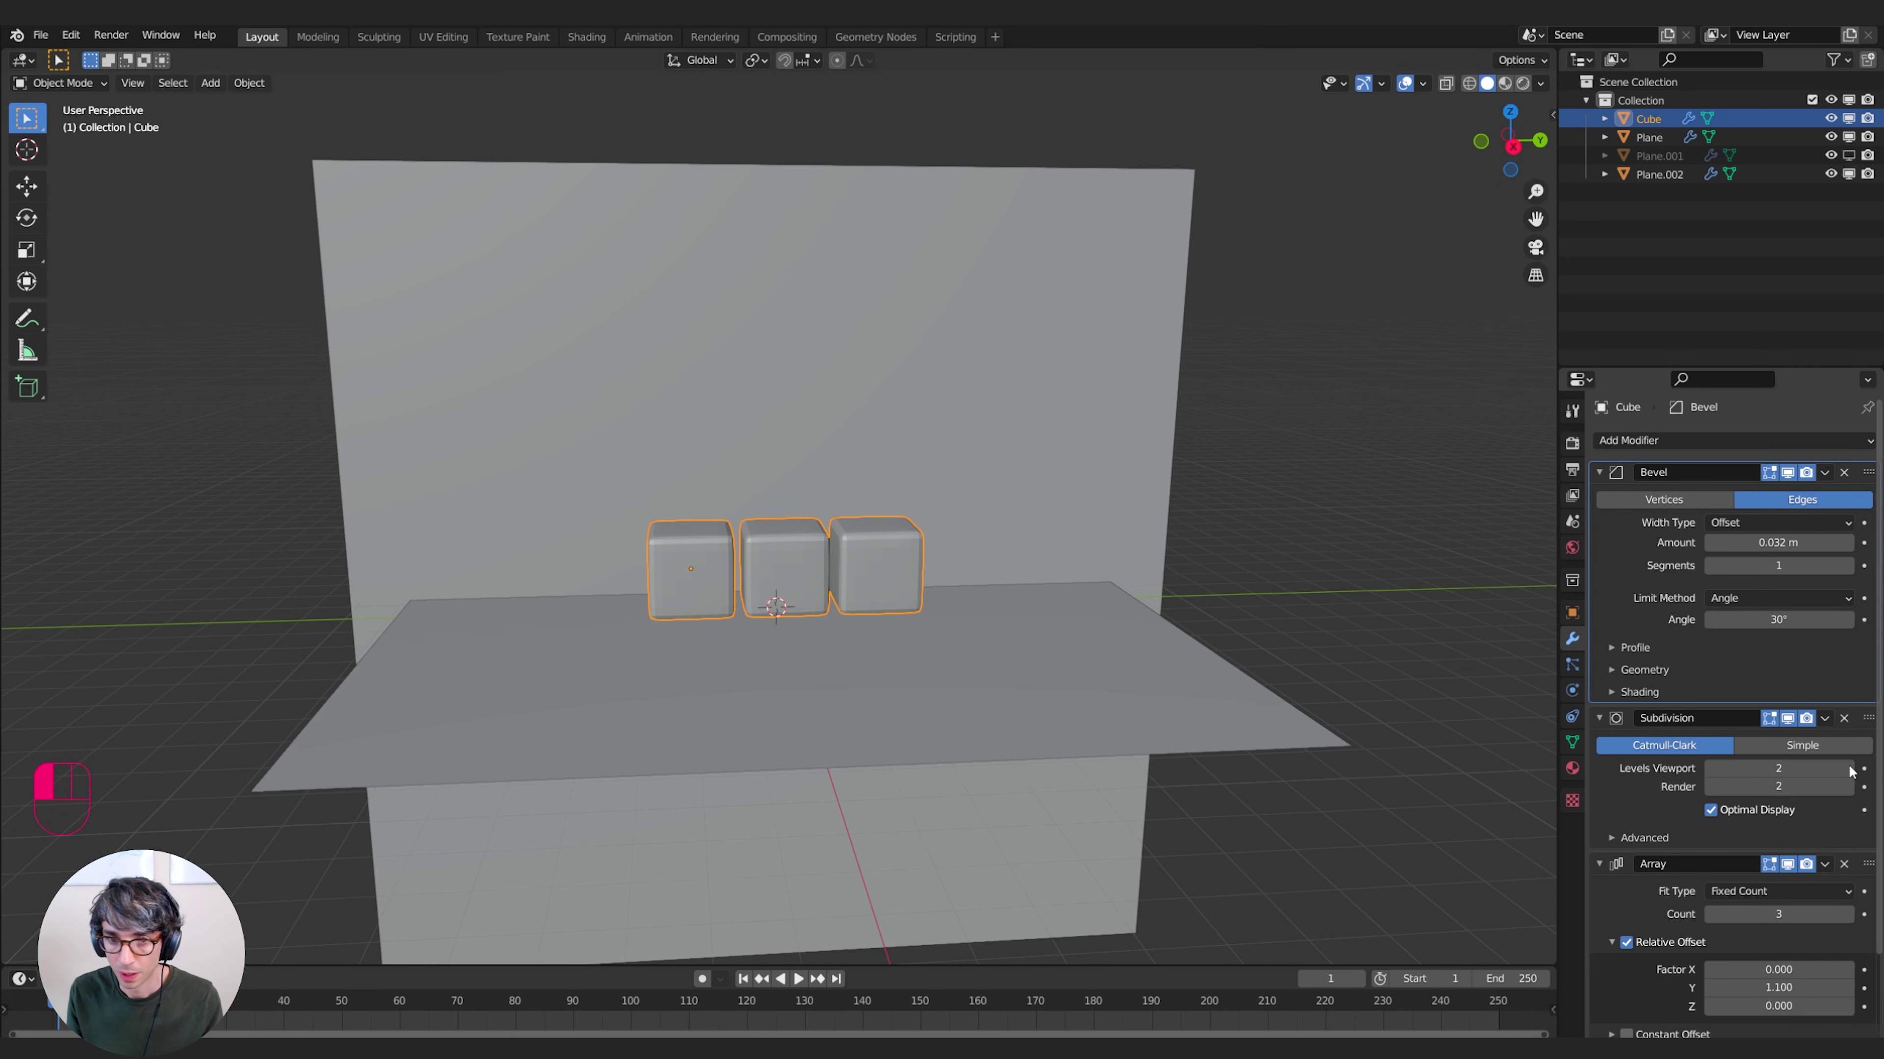
{"action": "right_click", "coordinate": [809, 585]}
{"action": "left_click", "coordinate": [804, 576]}
{"action": "middle_click_drag", "start_coordinate": [875, 590], "coordinate": [1143, 737]}
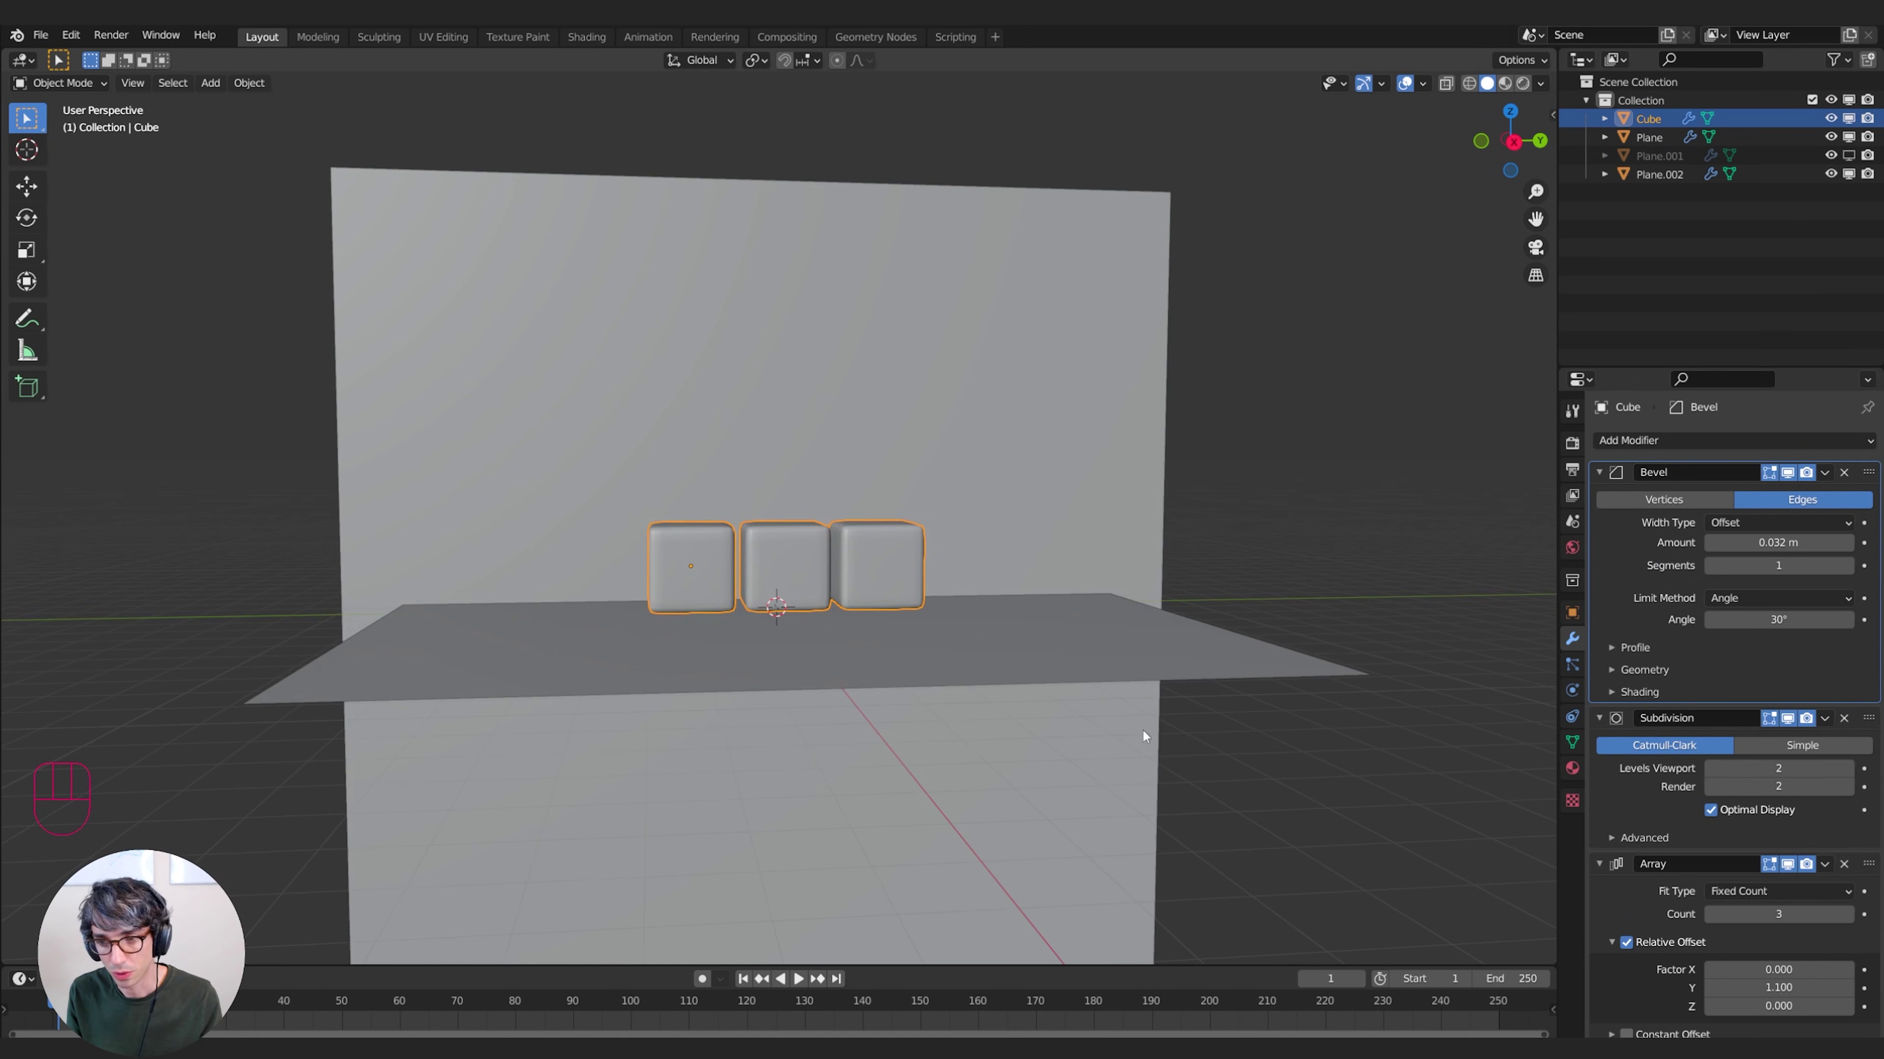
Set the Array's relative Y offset to 1.02, and swap the viewport visibility of the two walls so that Plane.002 is hidden
{"action": "scroll", "coordinate": [1603, 871], "scroll_direction": "down", "scroll_amount": 3}
{"action": "left_click_drag", "start_coordinate": [1780, 898], "coordinate": [1774, 898], "text": "shift"}
{"action": "middle_click_drag", "start_coordinate": [1082, 497], "coordinate": [1001, 540]}
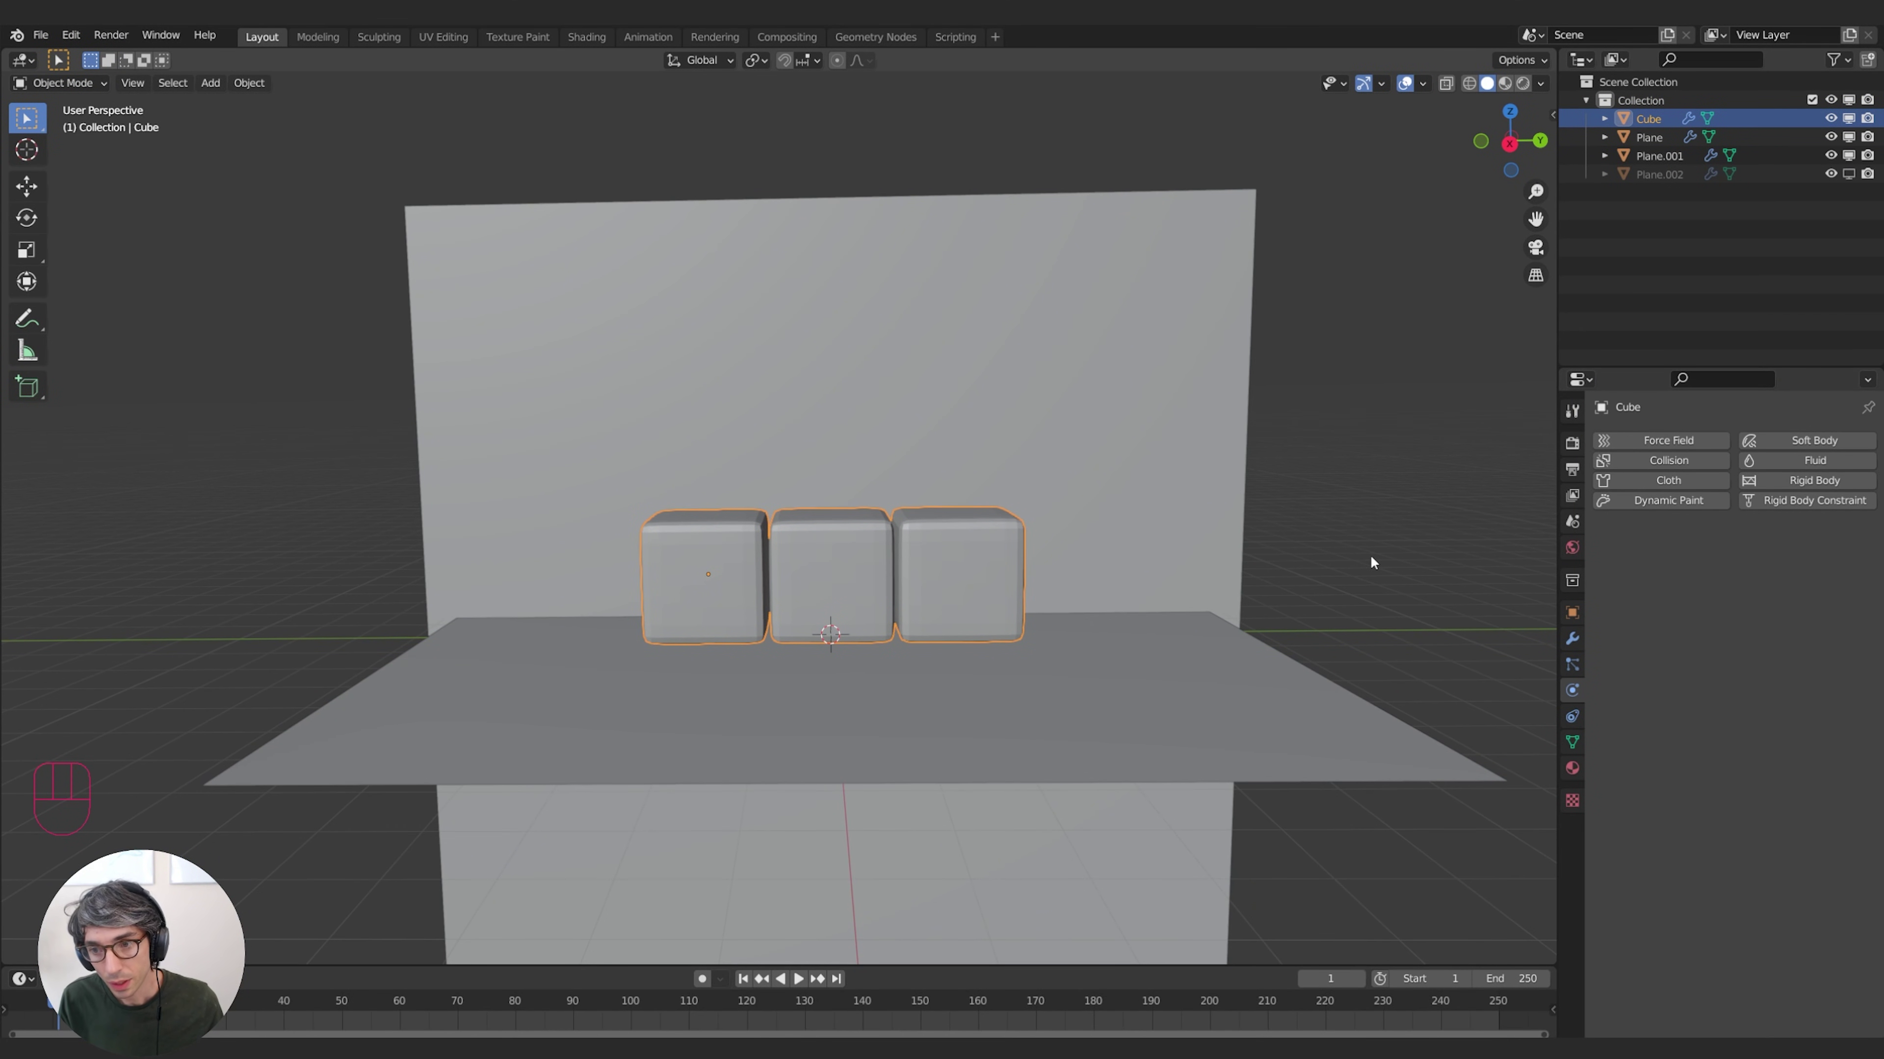
Try an Array relative X offset of -0.2, reset it to 0, and set the Z offset to 0.8
{"action": "left_click", "coordinate": [1572, 638]}
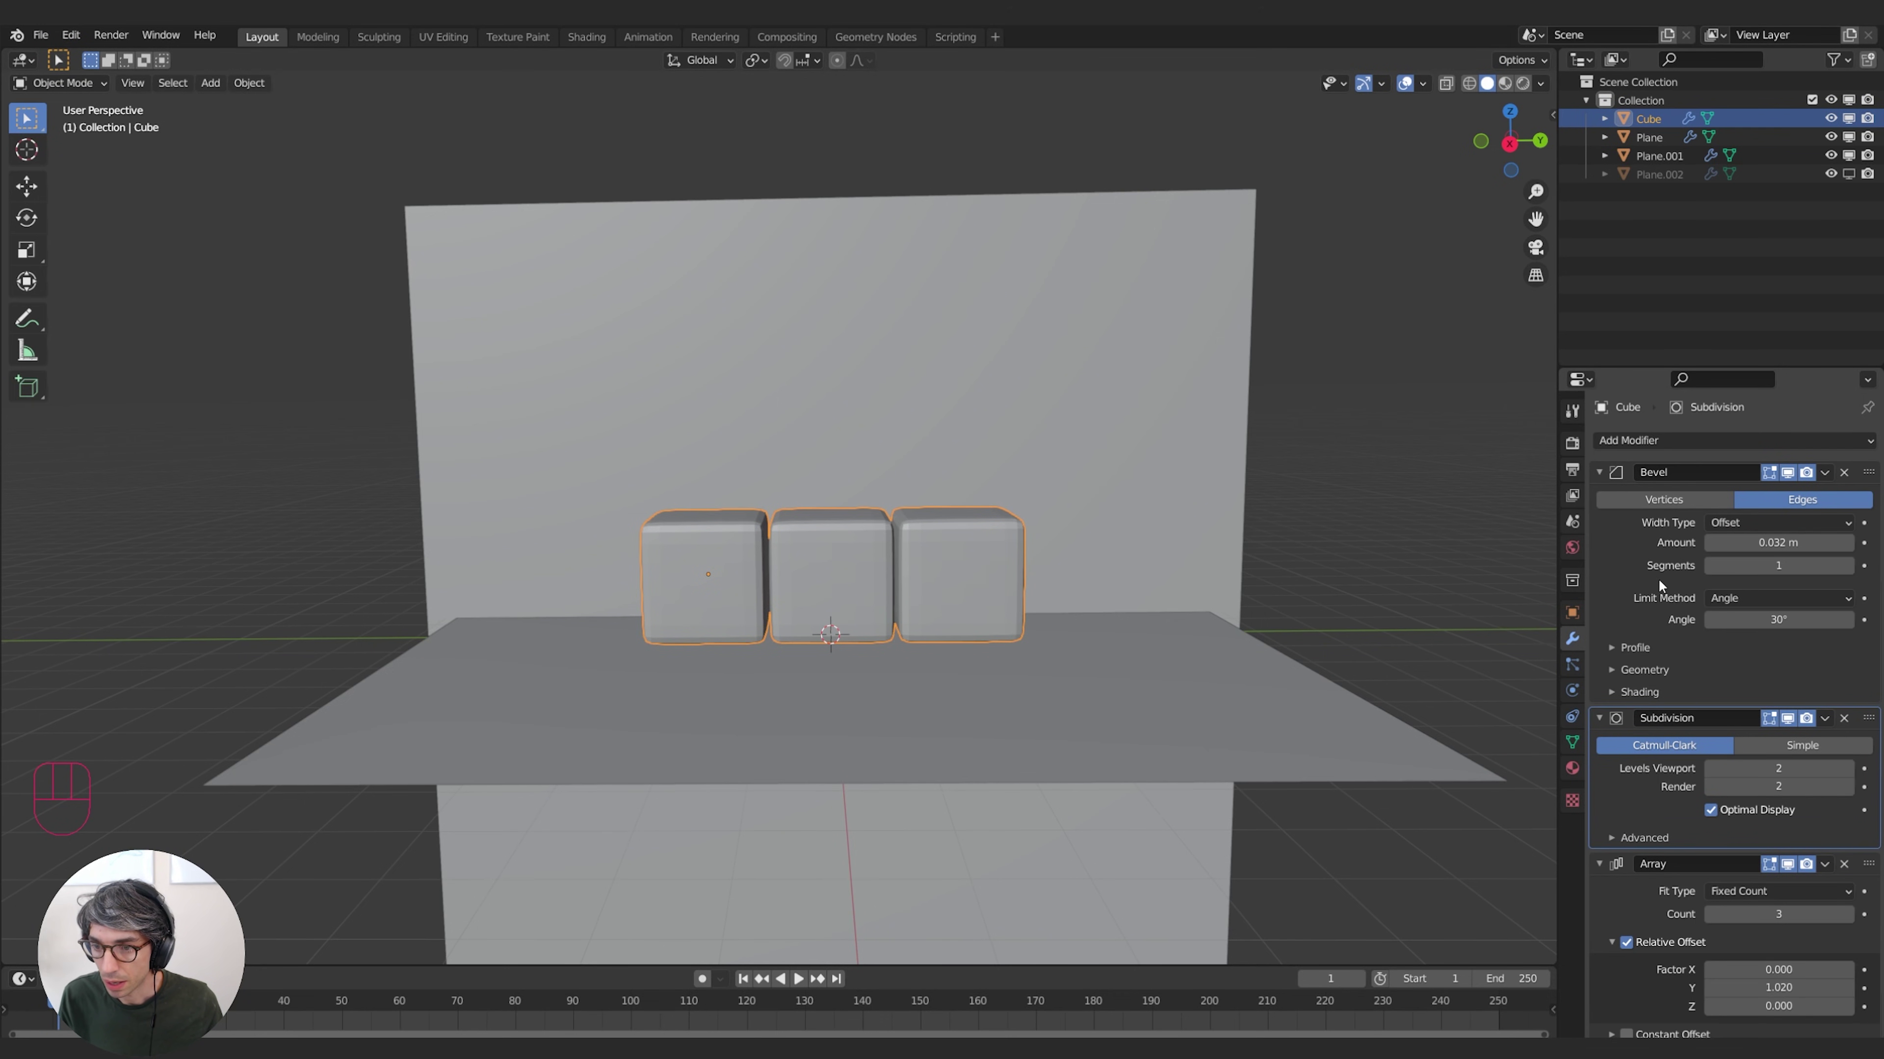
{"action": "left_click", "coordinate": [1598, 472]}
{"action": "left_click", "coordinate": [1599, 498]}
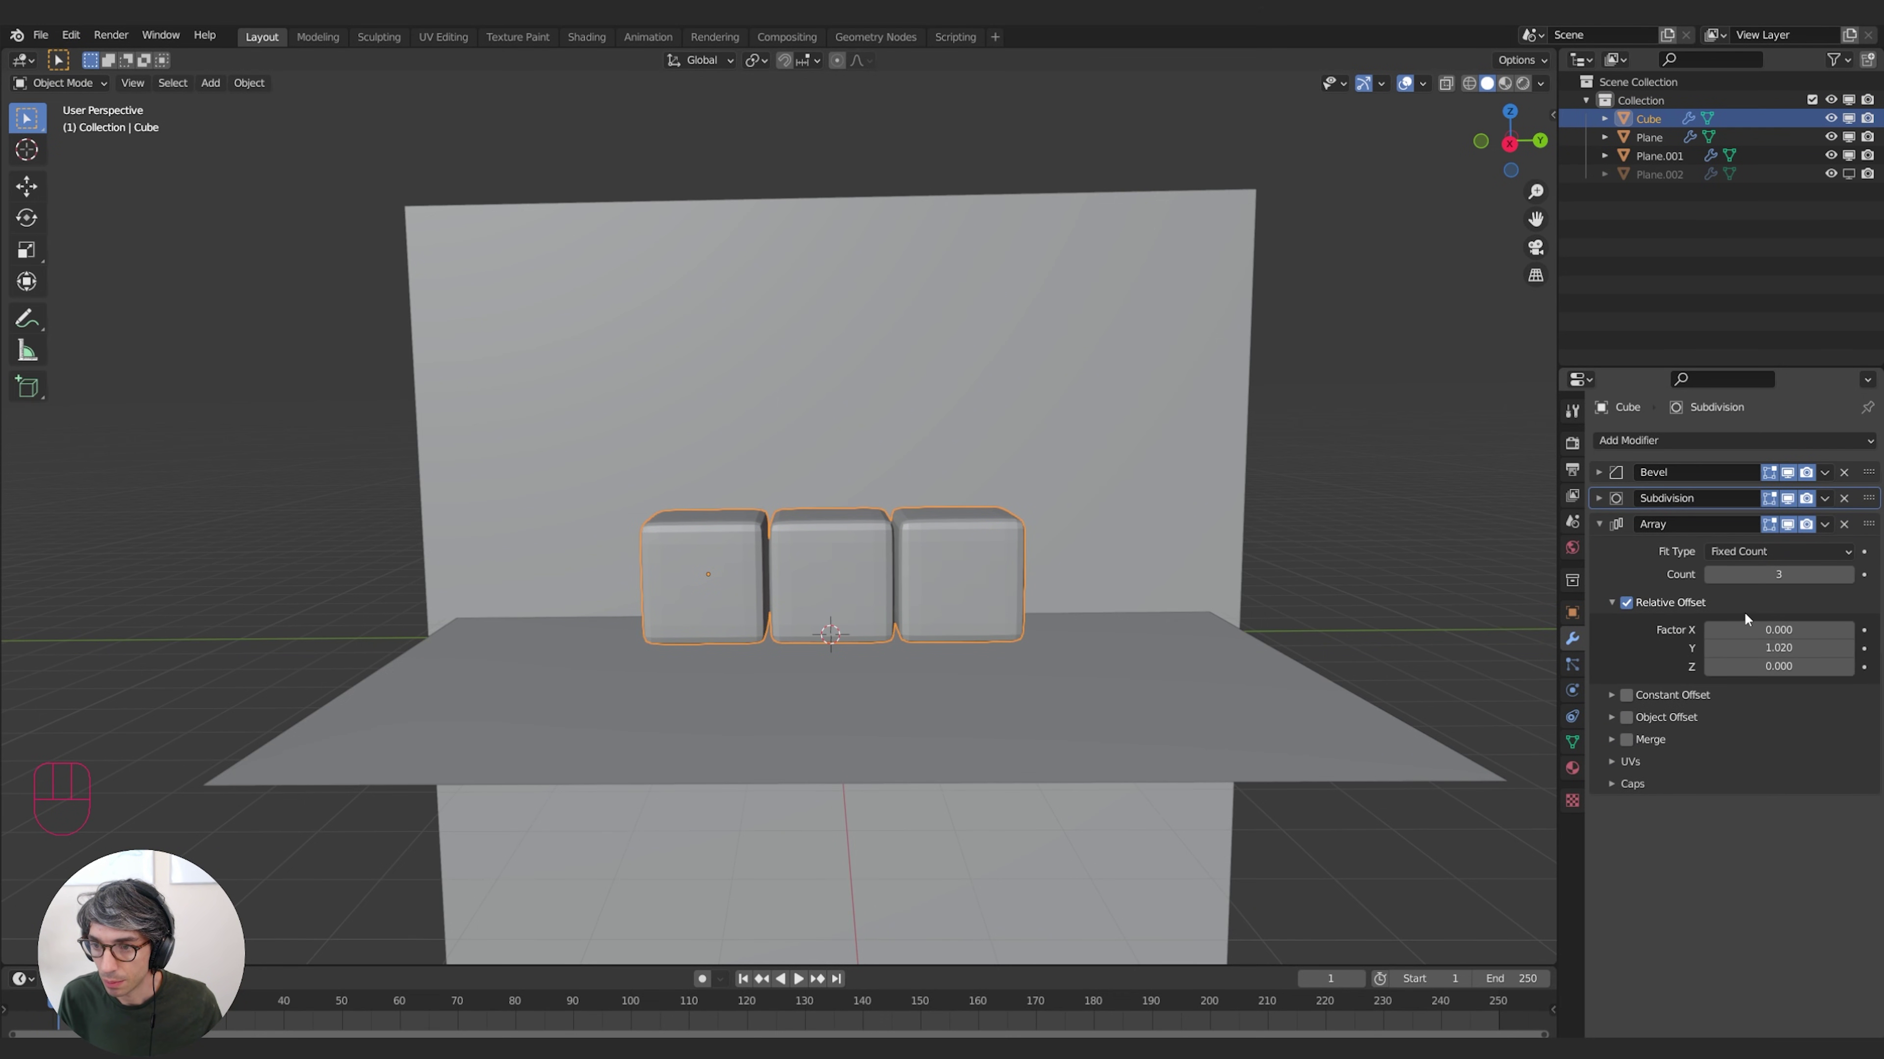
{"action": "left_click", "coordinate": [1766, 630]}
{"action": "type", "text": "-0.2"}
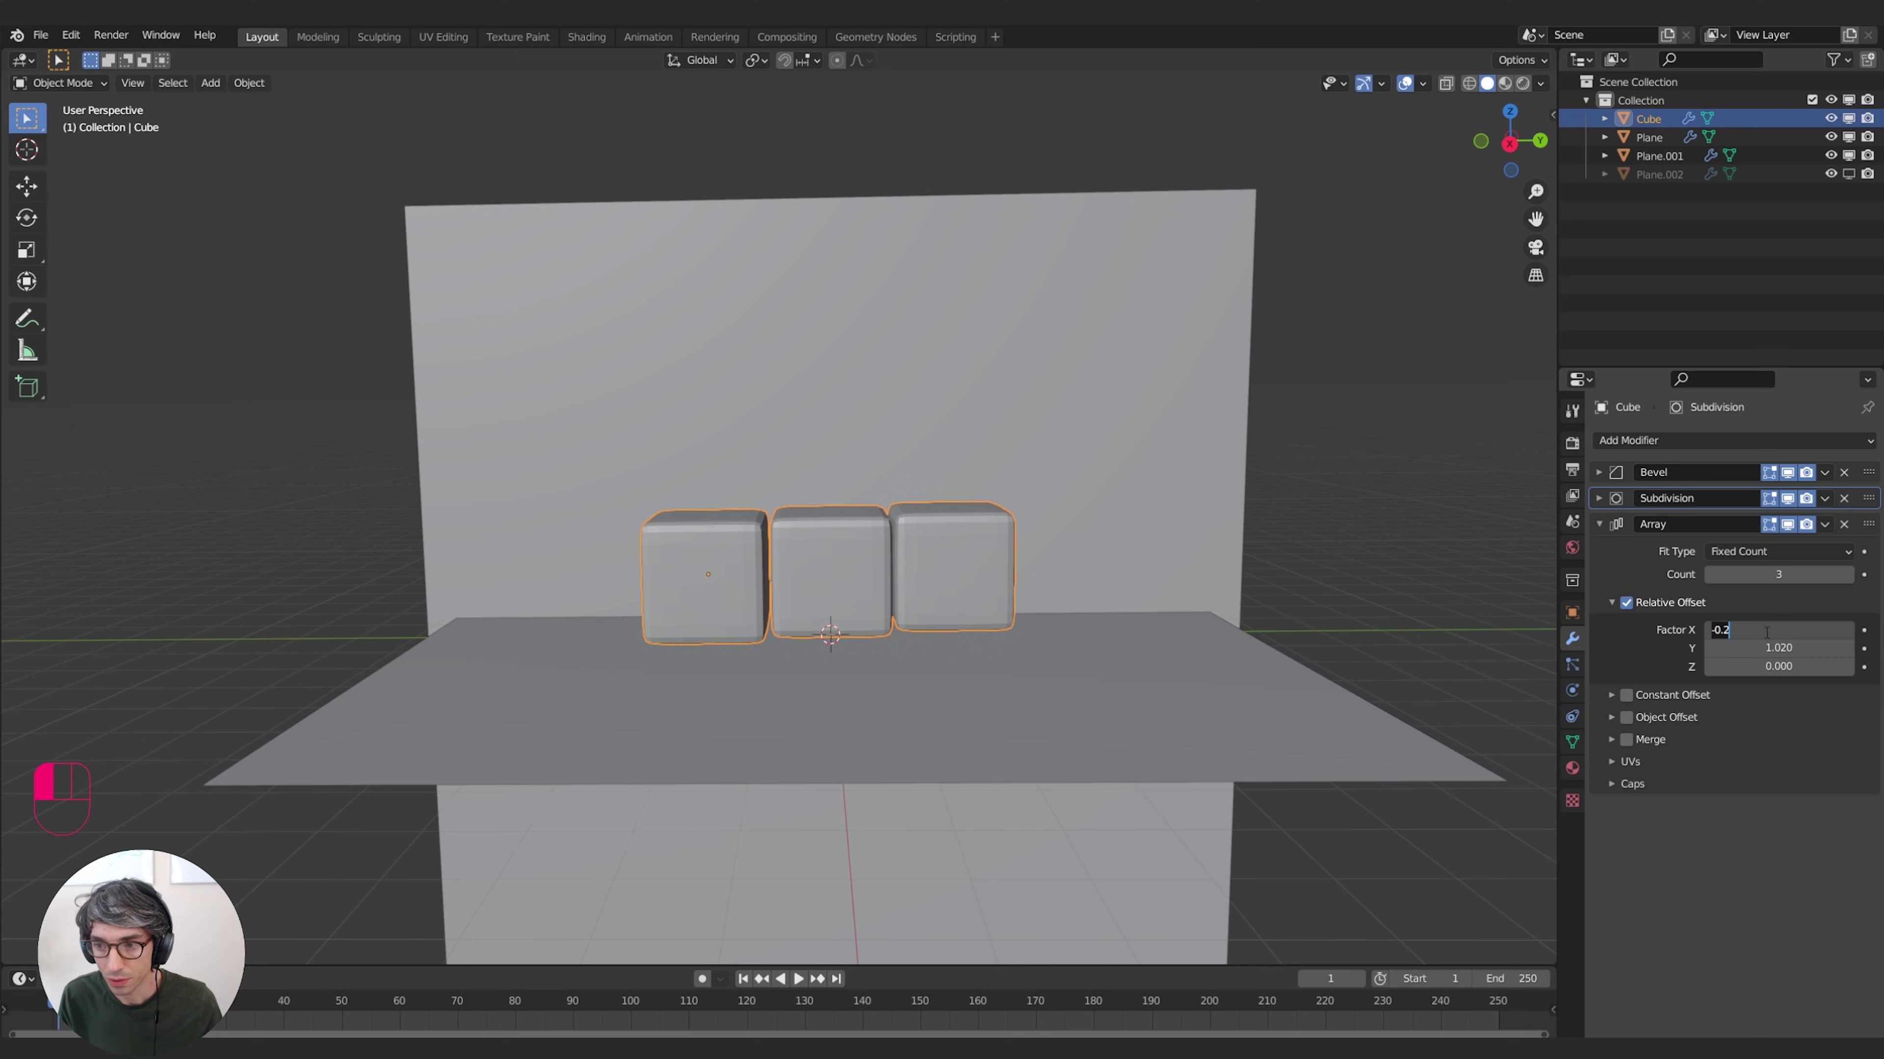
{"action": "type", "text": "0"}
{"action": "key", "text": "Return"}
{"action": "left_click_drag", "start_coordinate": [1772, 666], "coordinate": [1839, 666]}
{"action": "left_click", "coordinate": [1599, 524]}
Add Cloth and Collision physics to the cube array and check both in its modifier stack
{"action": "left_click", "coordinate": [1572, 690]}
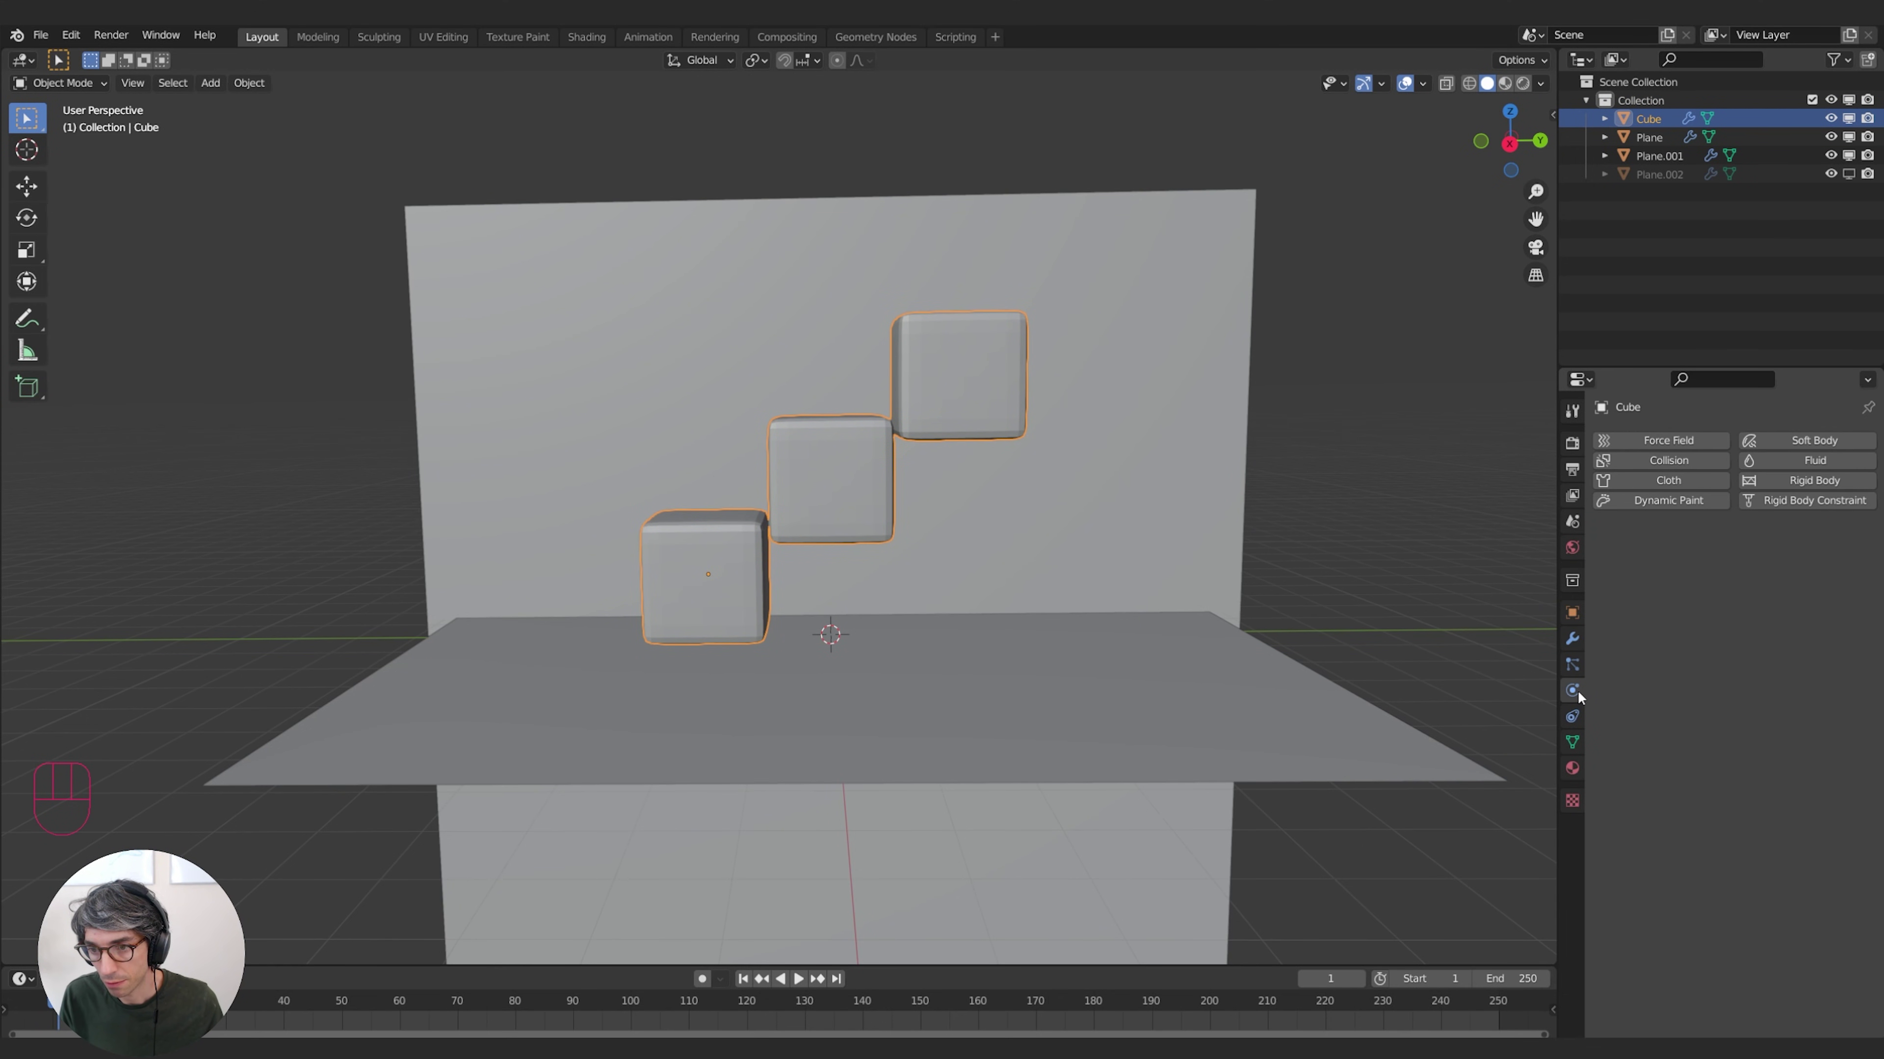
{"action": "left_click", "coordinate": [1656, 482]}
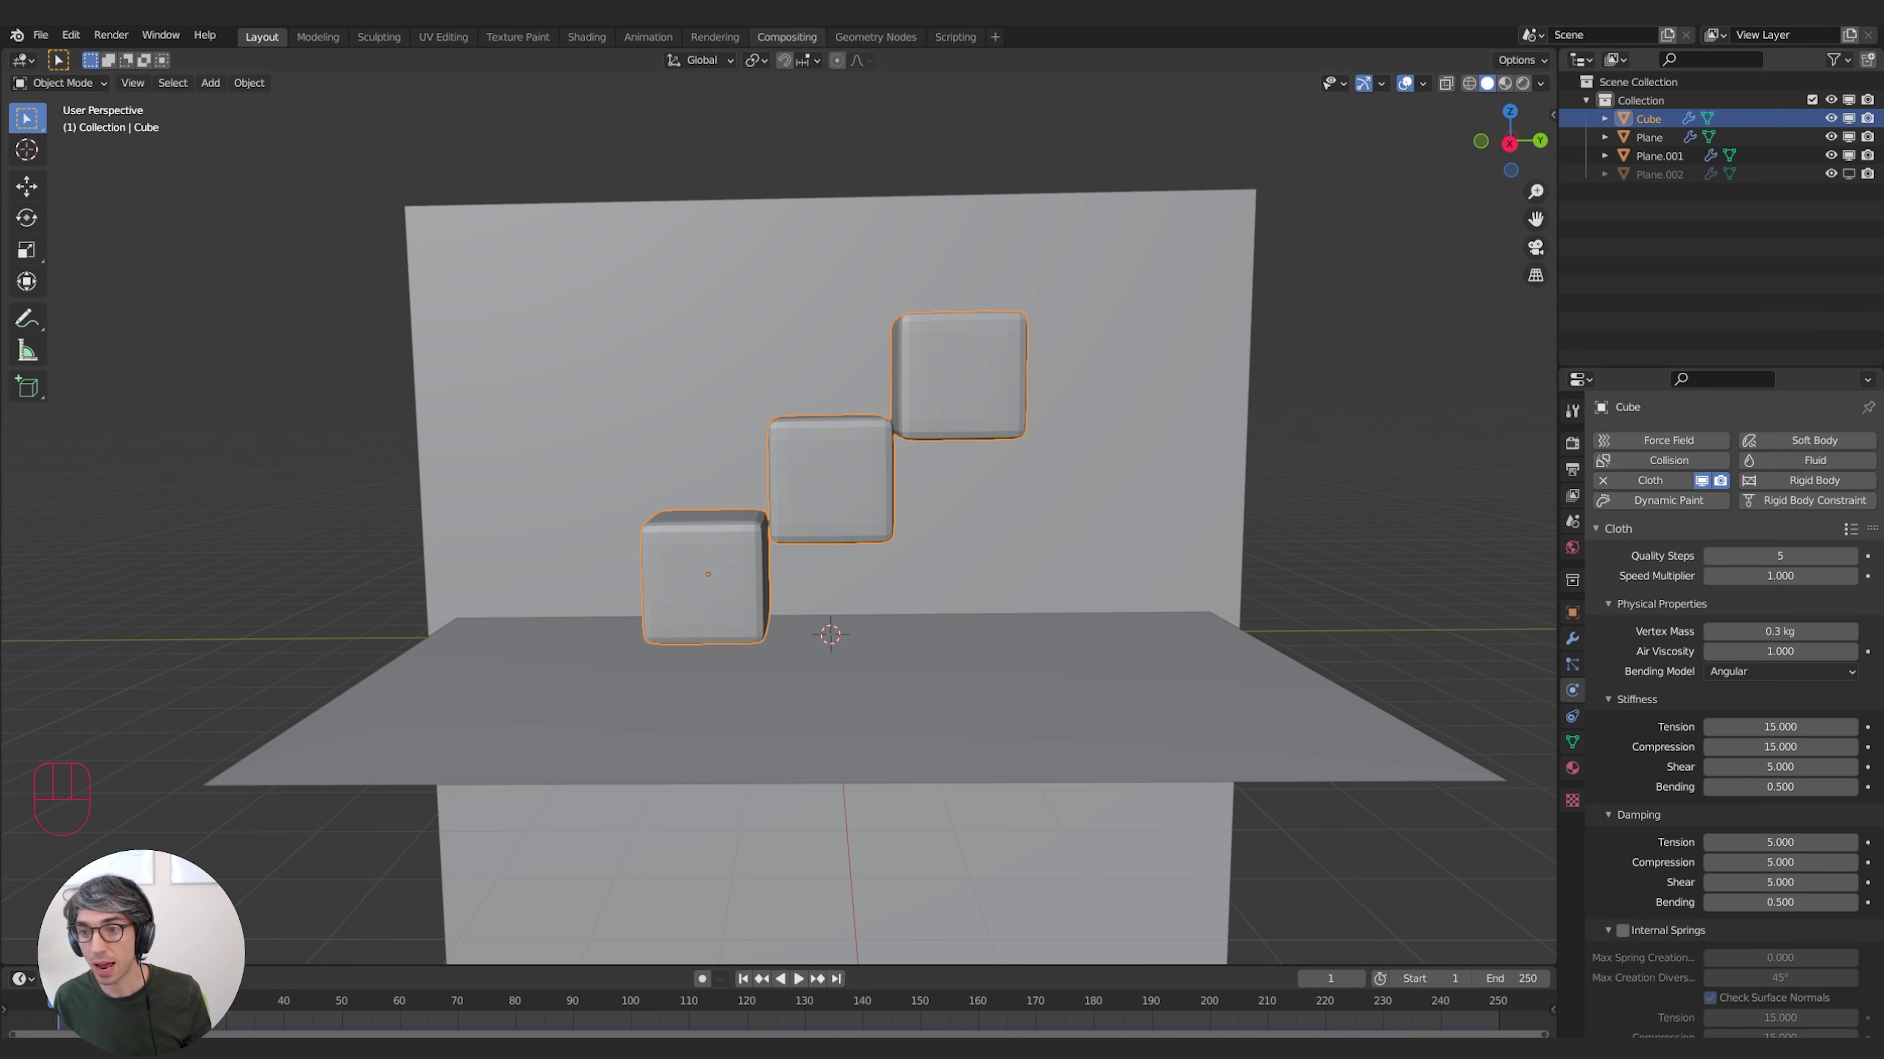
{"action": "left_click", "coordinate": [1648, 460]}
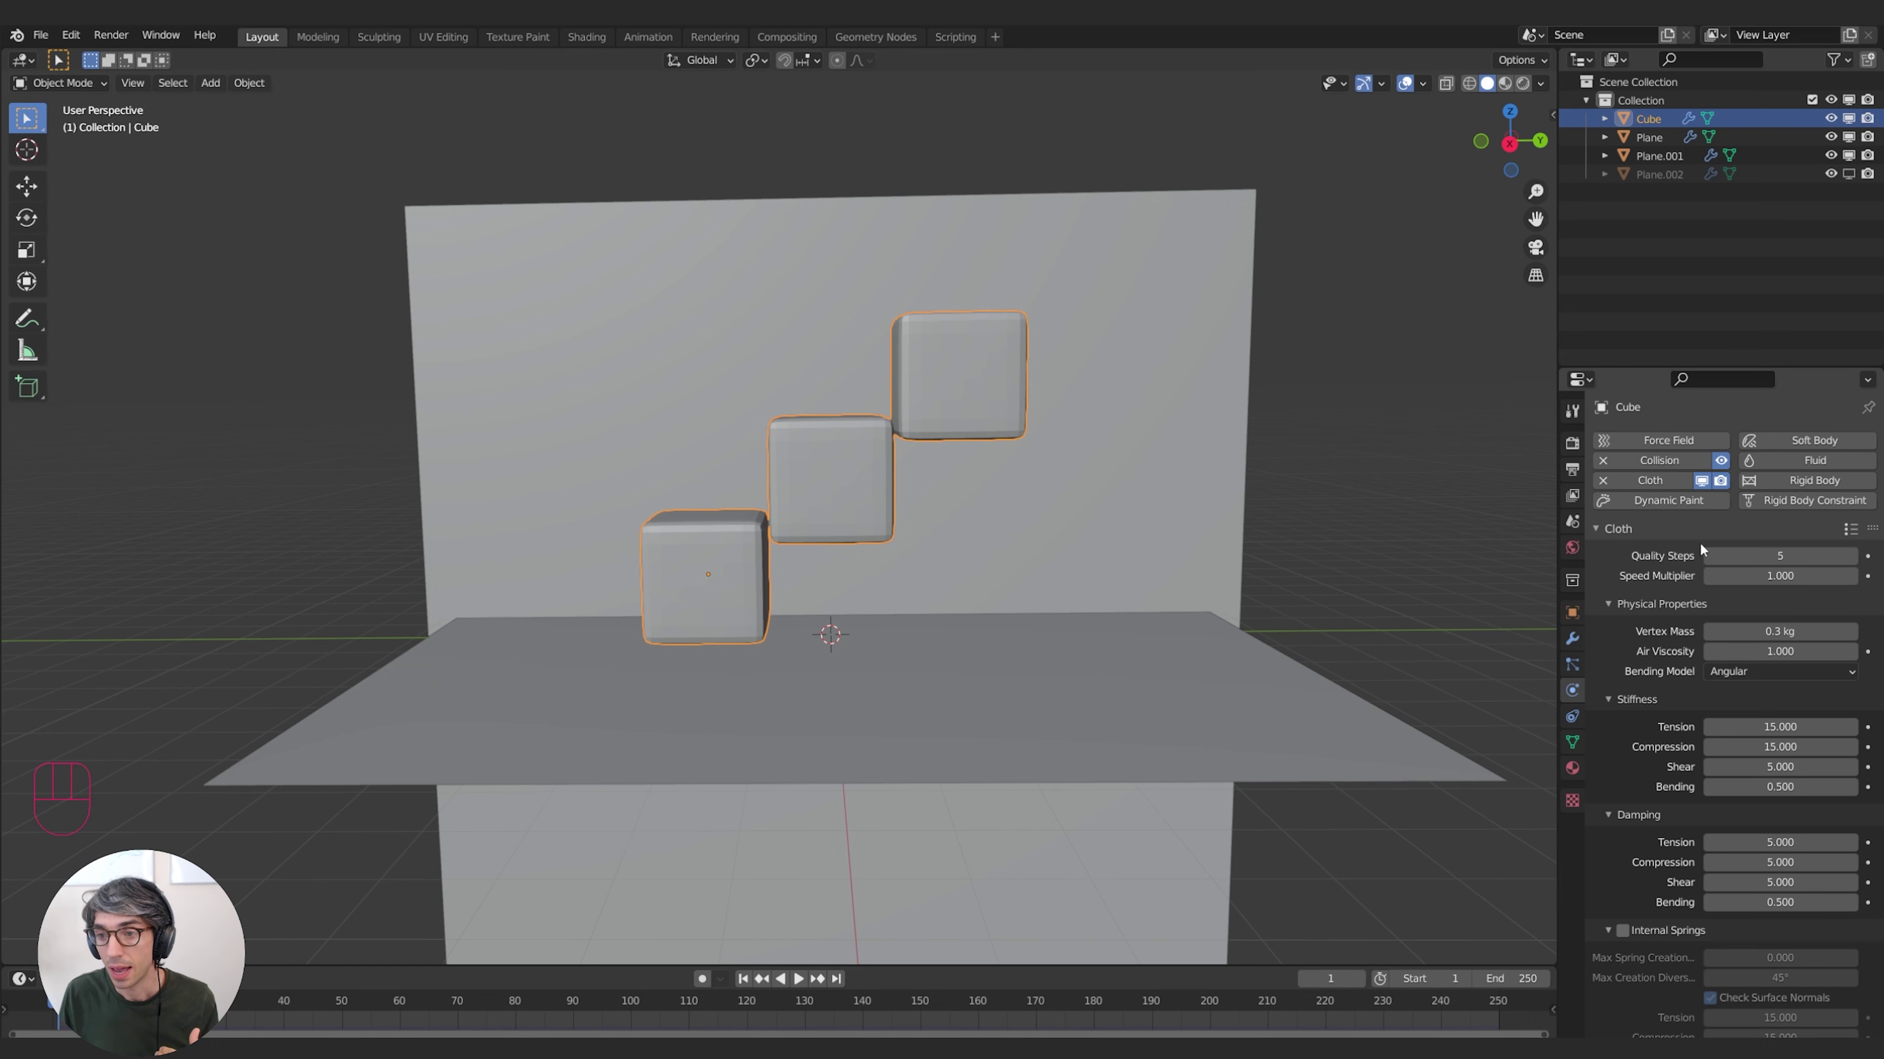
{"action": "left_click", "coordinate": [1572, 639]}
{"action": "left_click", "coordinate": [1599, 550]}
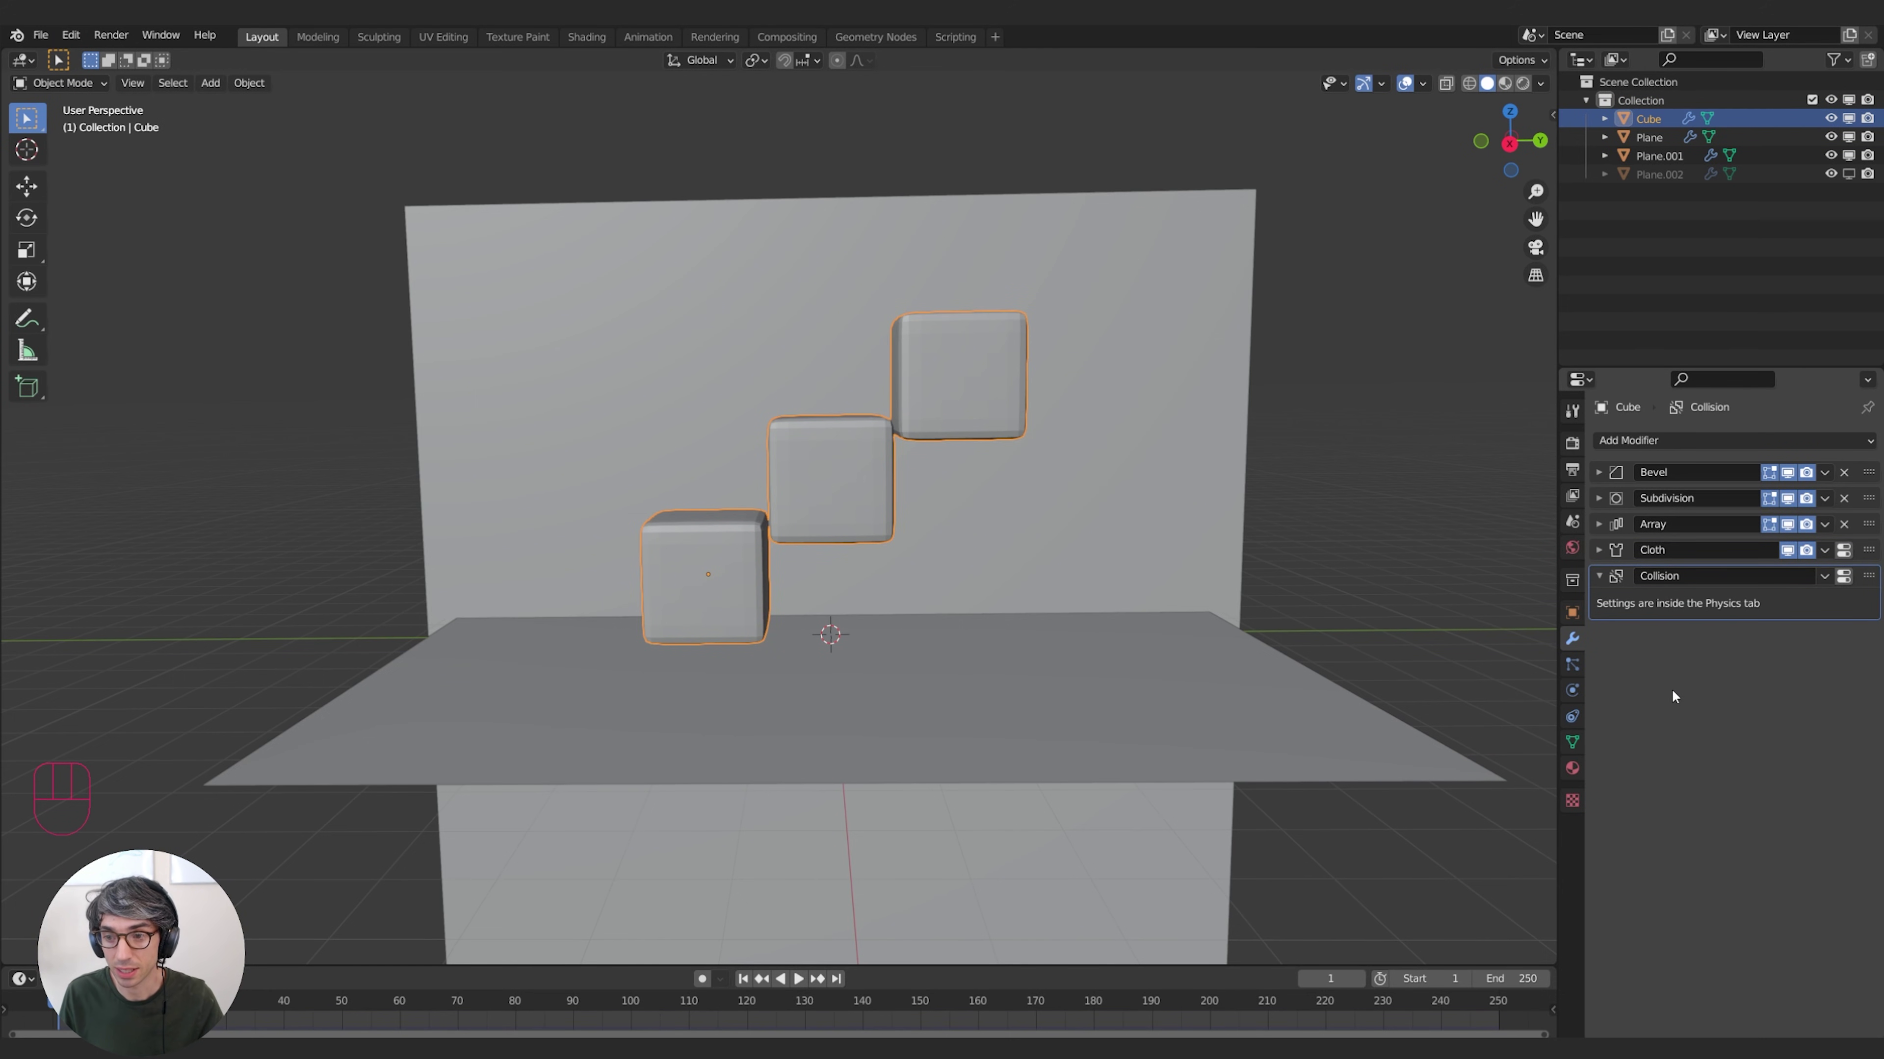
Enable Internal Springs and Pressure in the cube array's Cloth settings
{"action": "left_click", "coordinate": [1573, 692]}
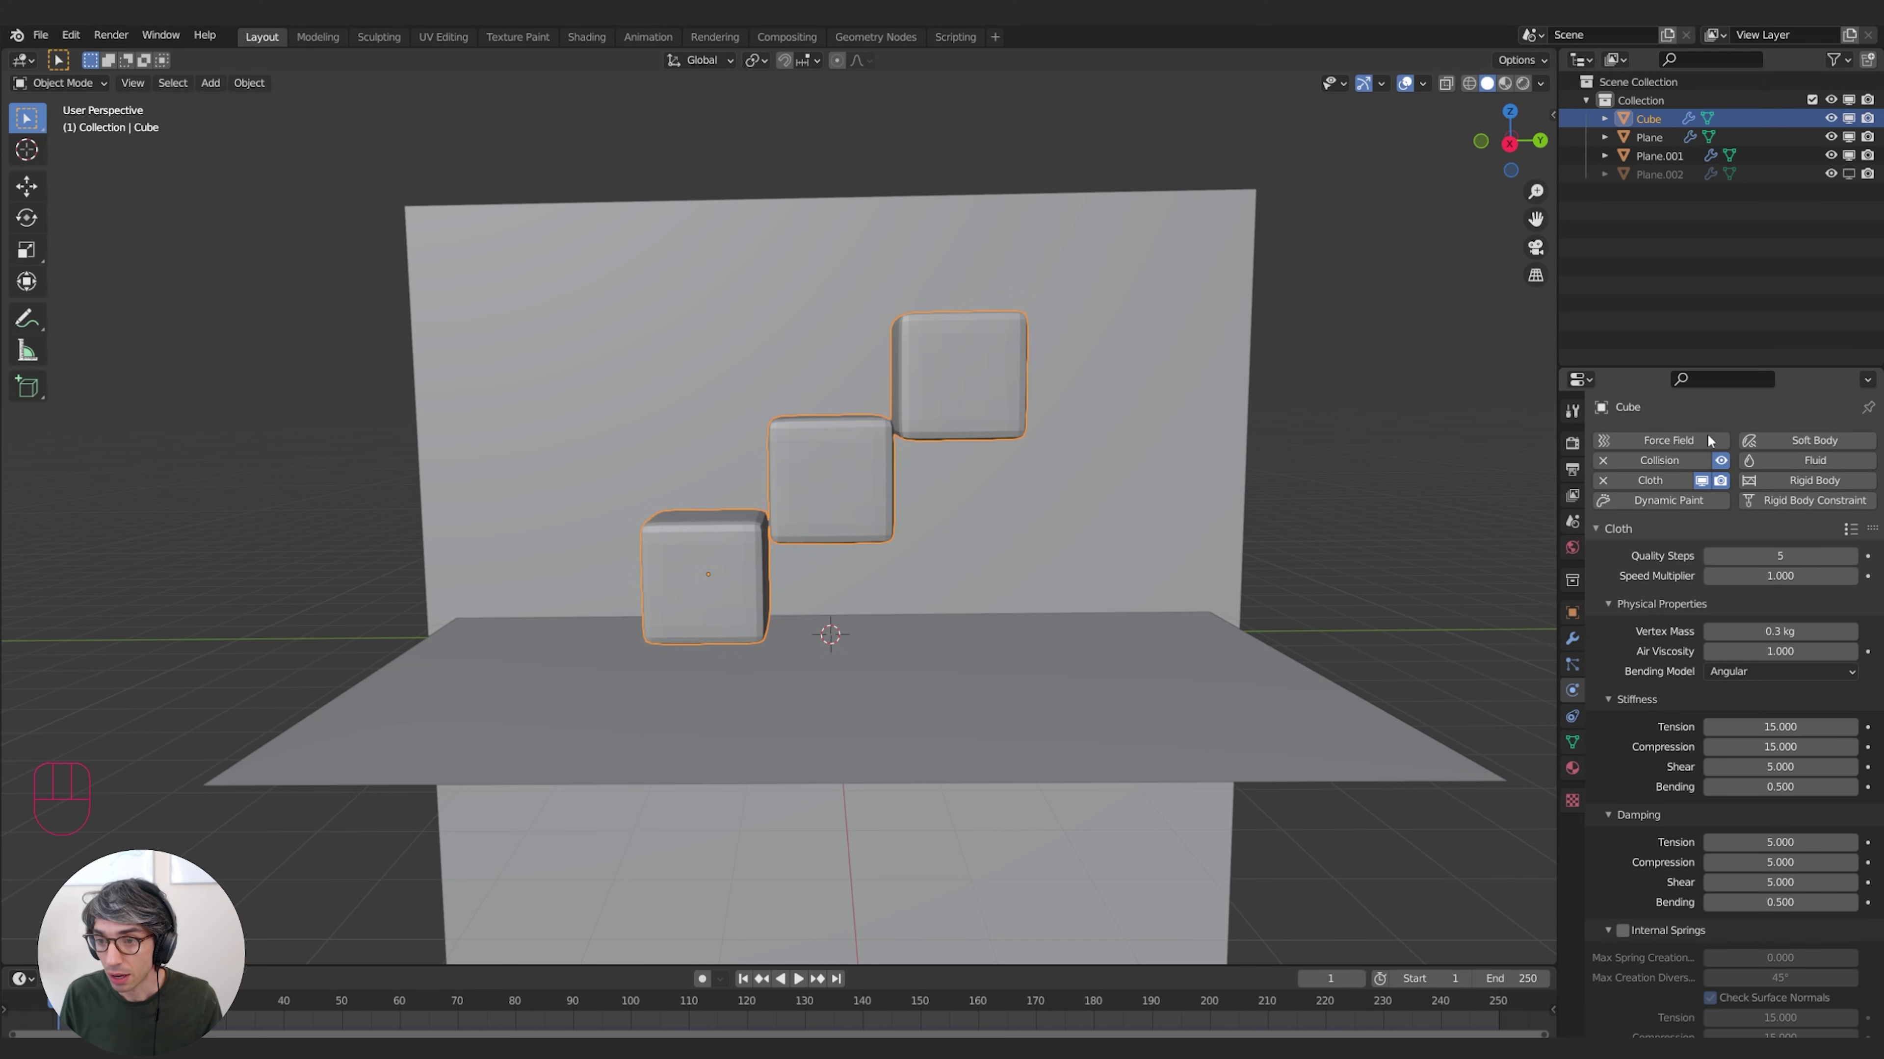
{"action": "scroll", "coordinate": [1613, 676], "scroll_direction": "down", "scroll_amount": 12}
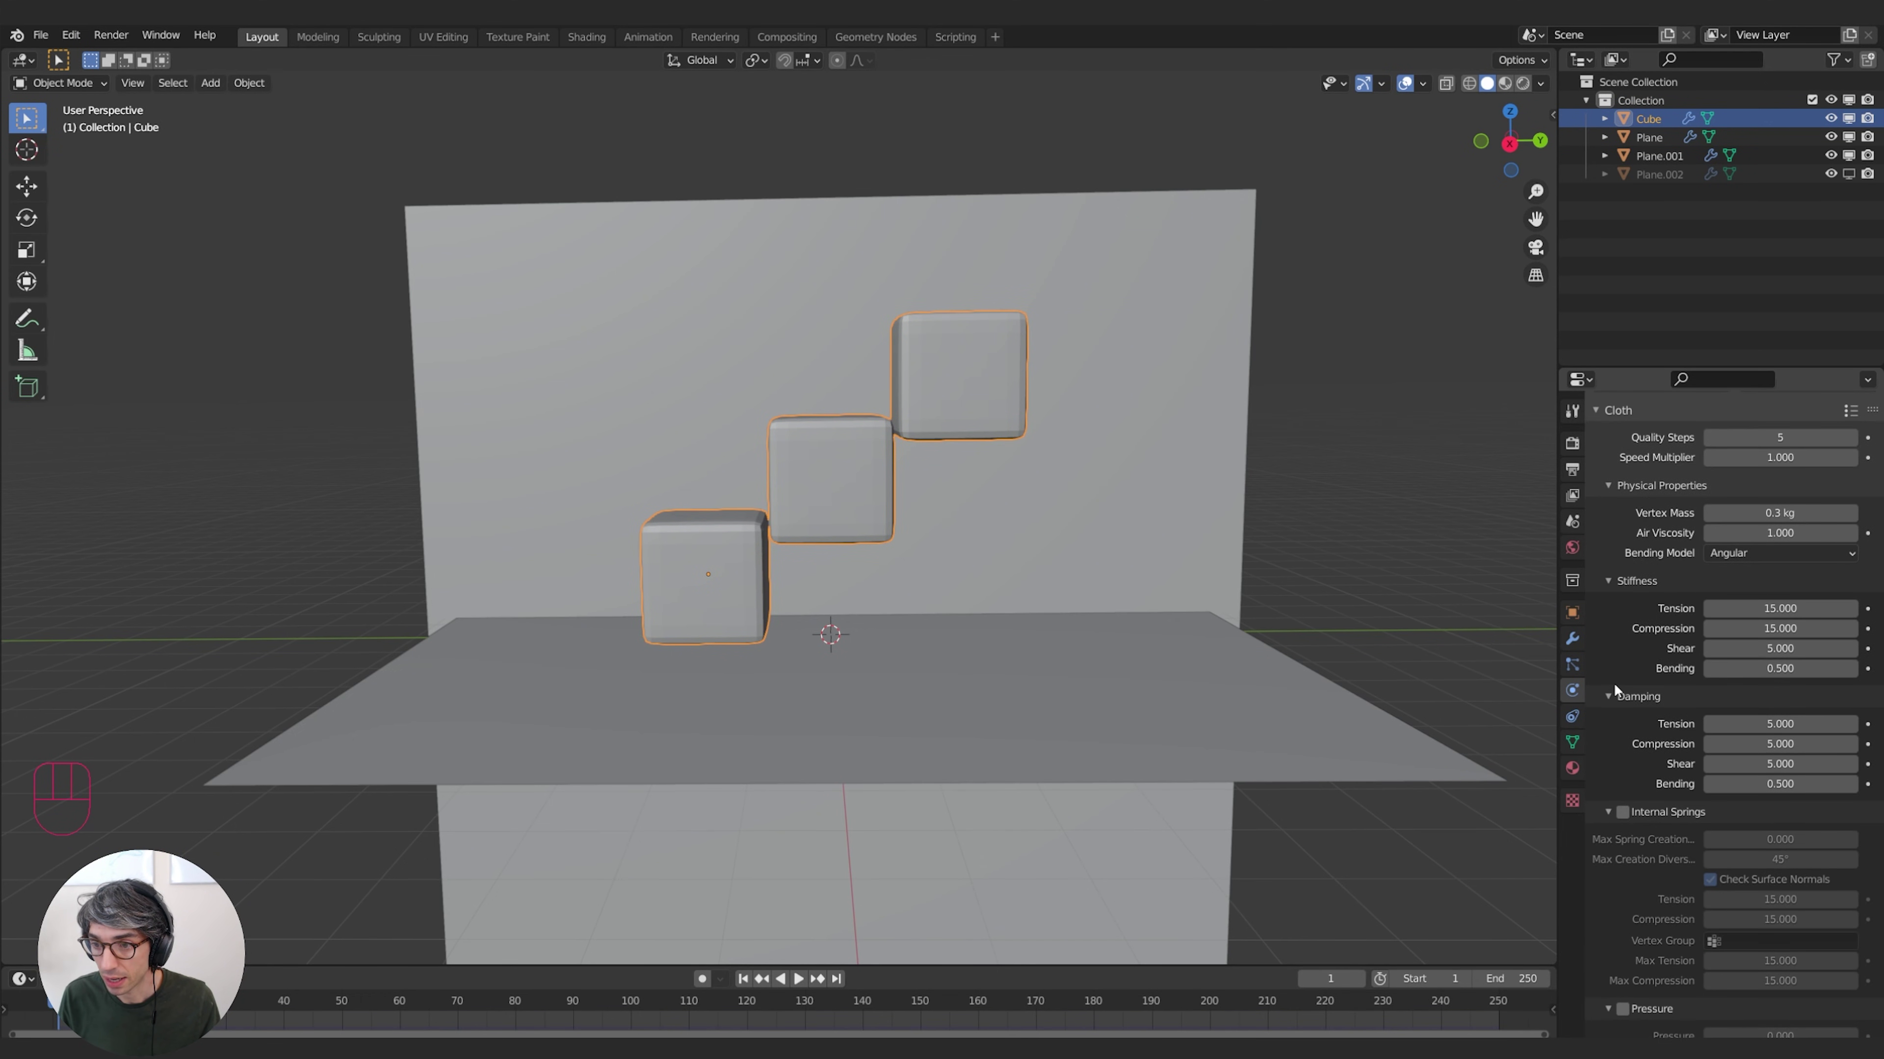
{"action": "left_click", "coordinate": [1609, 487]}
{"action": "left_click", "coordinate": [1621, 486]}
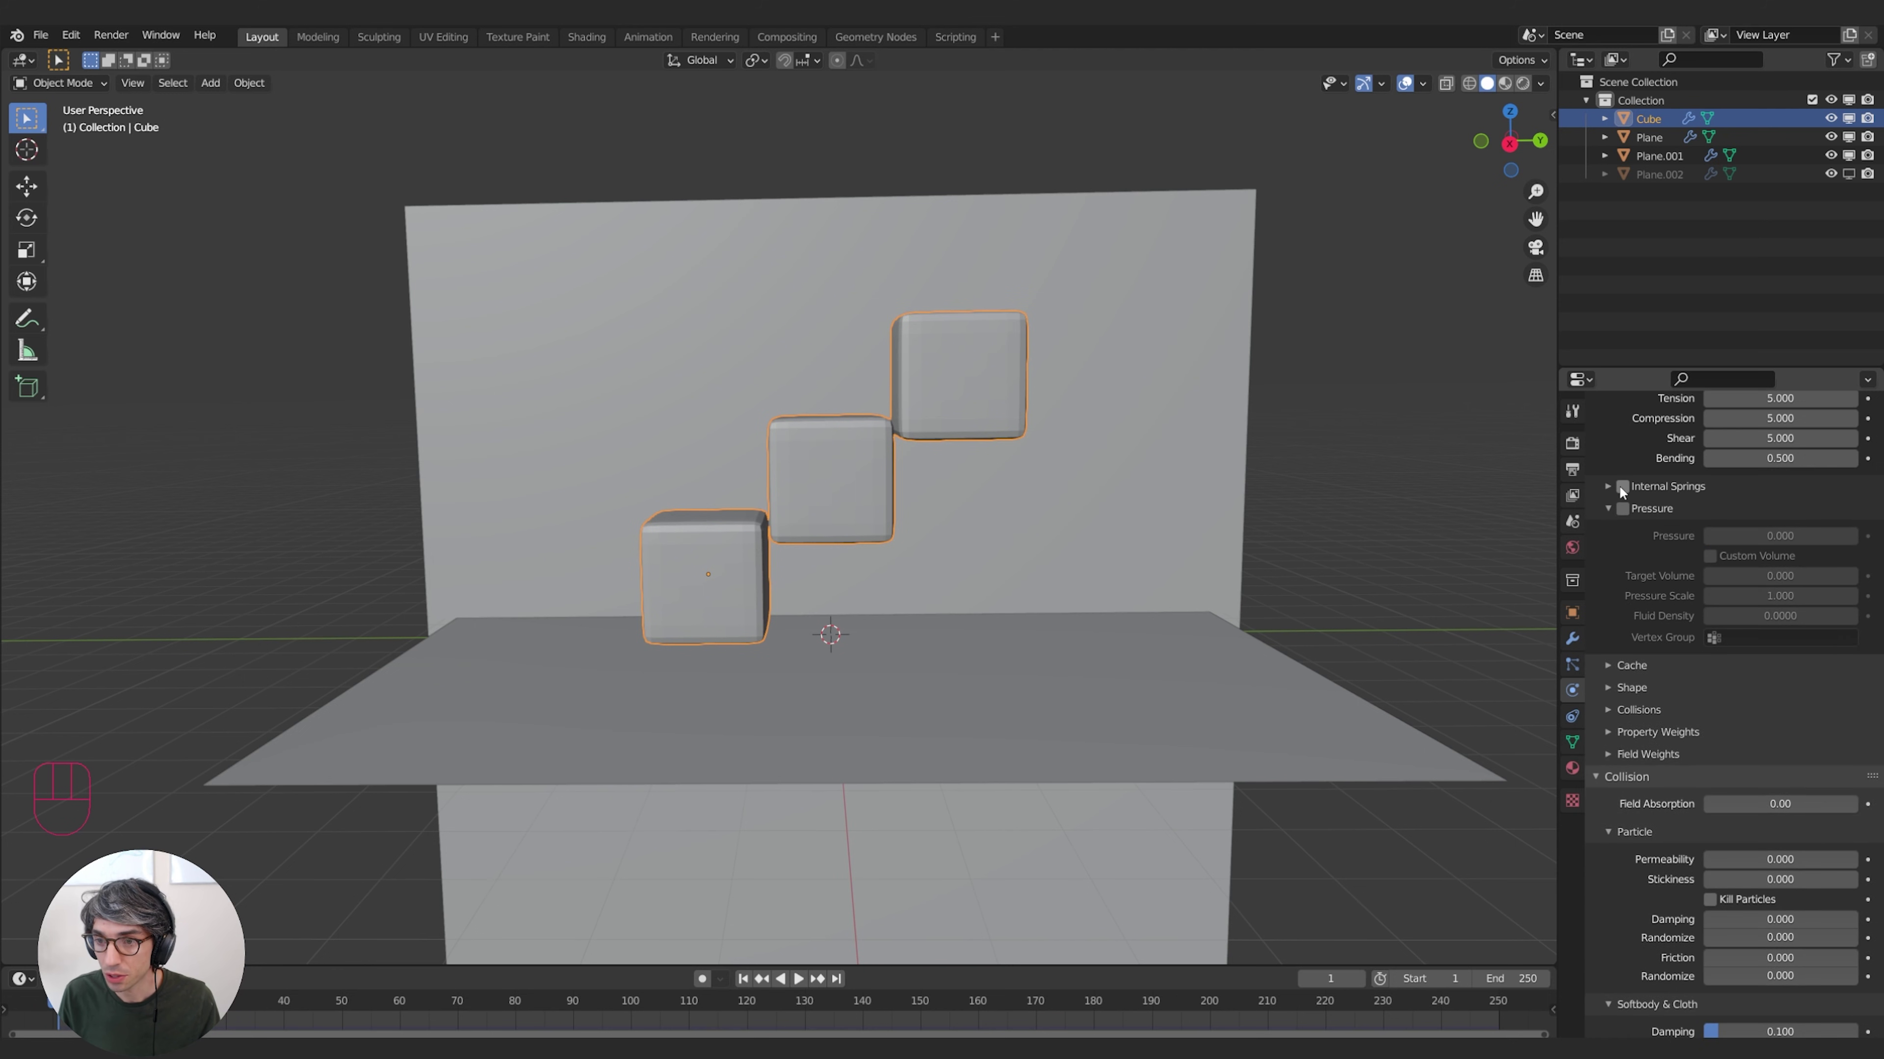
{"action": "left_click", "coordinate": [1622, 511]}
{"action": "left_click", "coordinate": [1670, 509]}
{"action": "left_click", "coordinate": [1664, 512]}
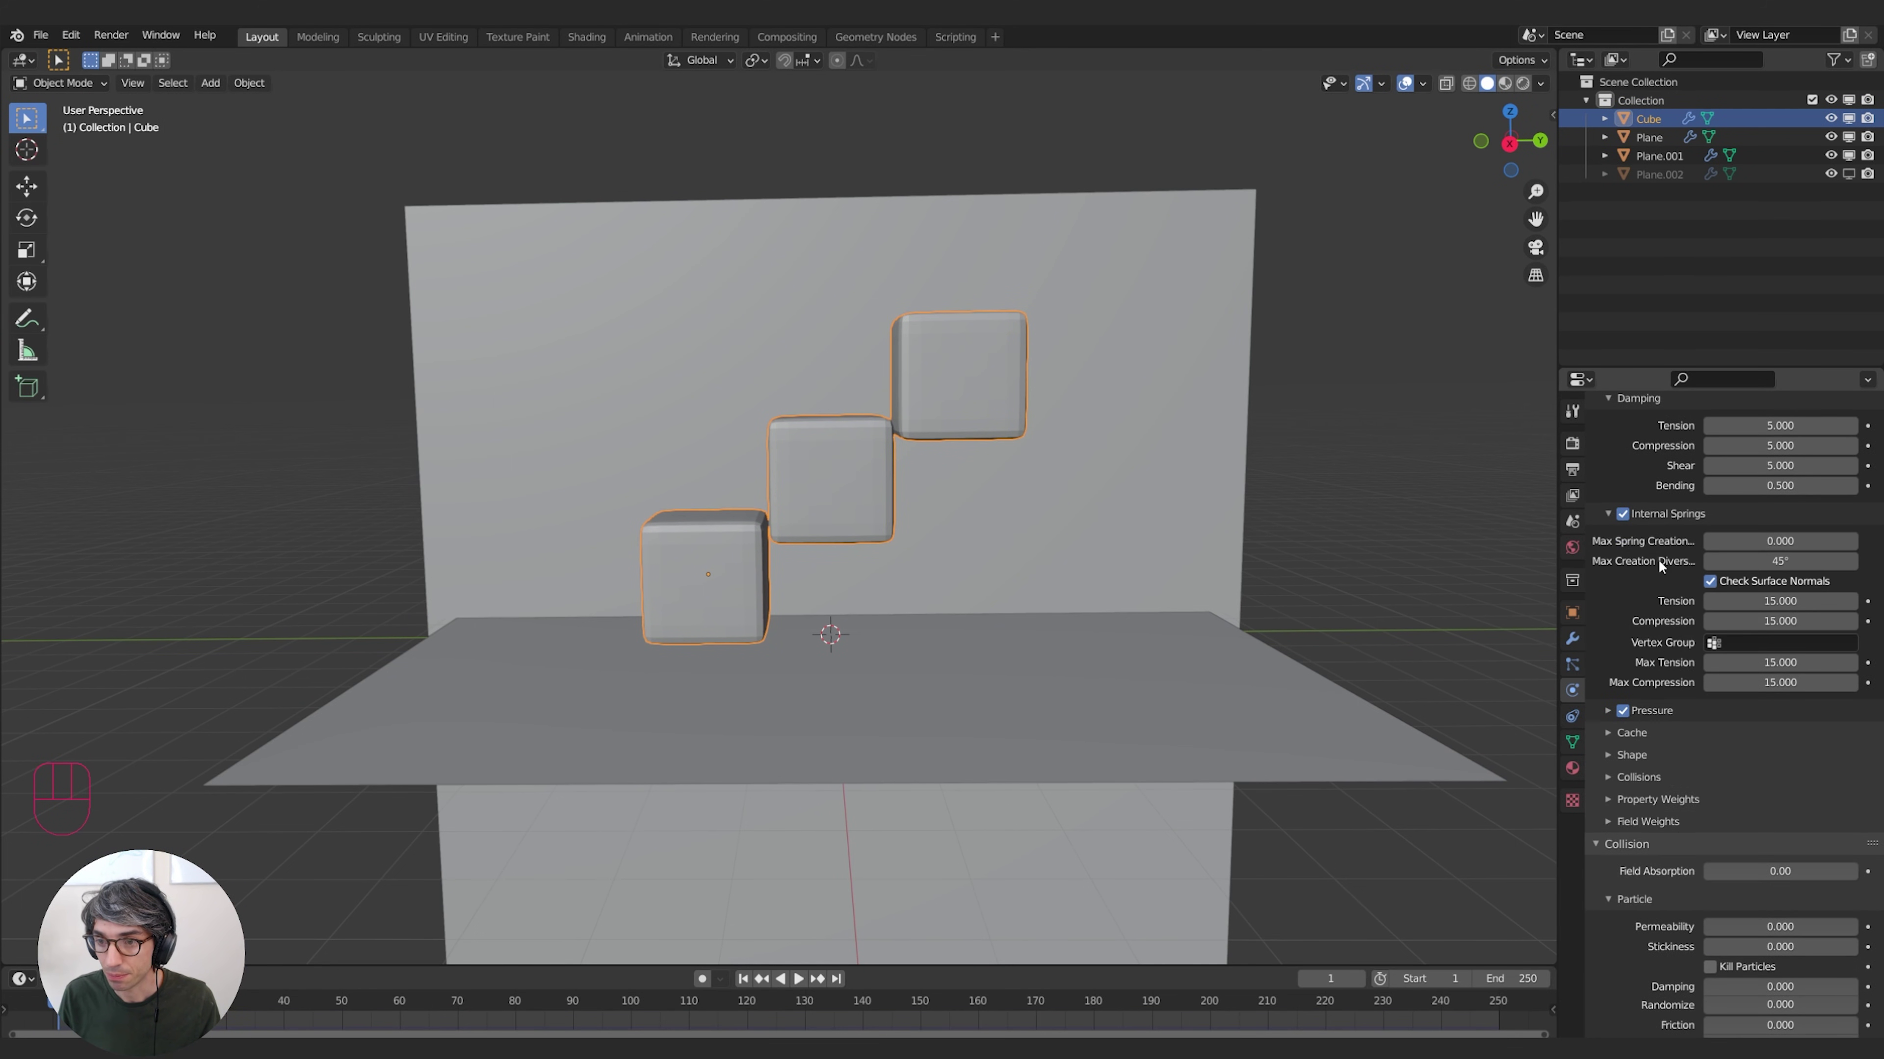
Set the Cloth Pressure to 1 and expand the Cache settings
{"action": "left_click", "coordinate": [1647, 710]}
{"action": "scroll", "coordinate": [1643, 735], "scroll_direction": "down", "scroll_amount": 2}
{"action": "left_click", "coordinate": [1813, 679]}
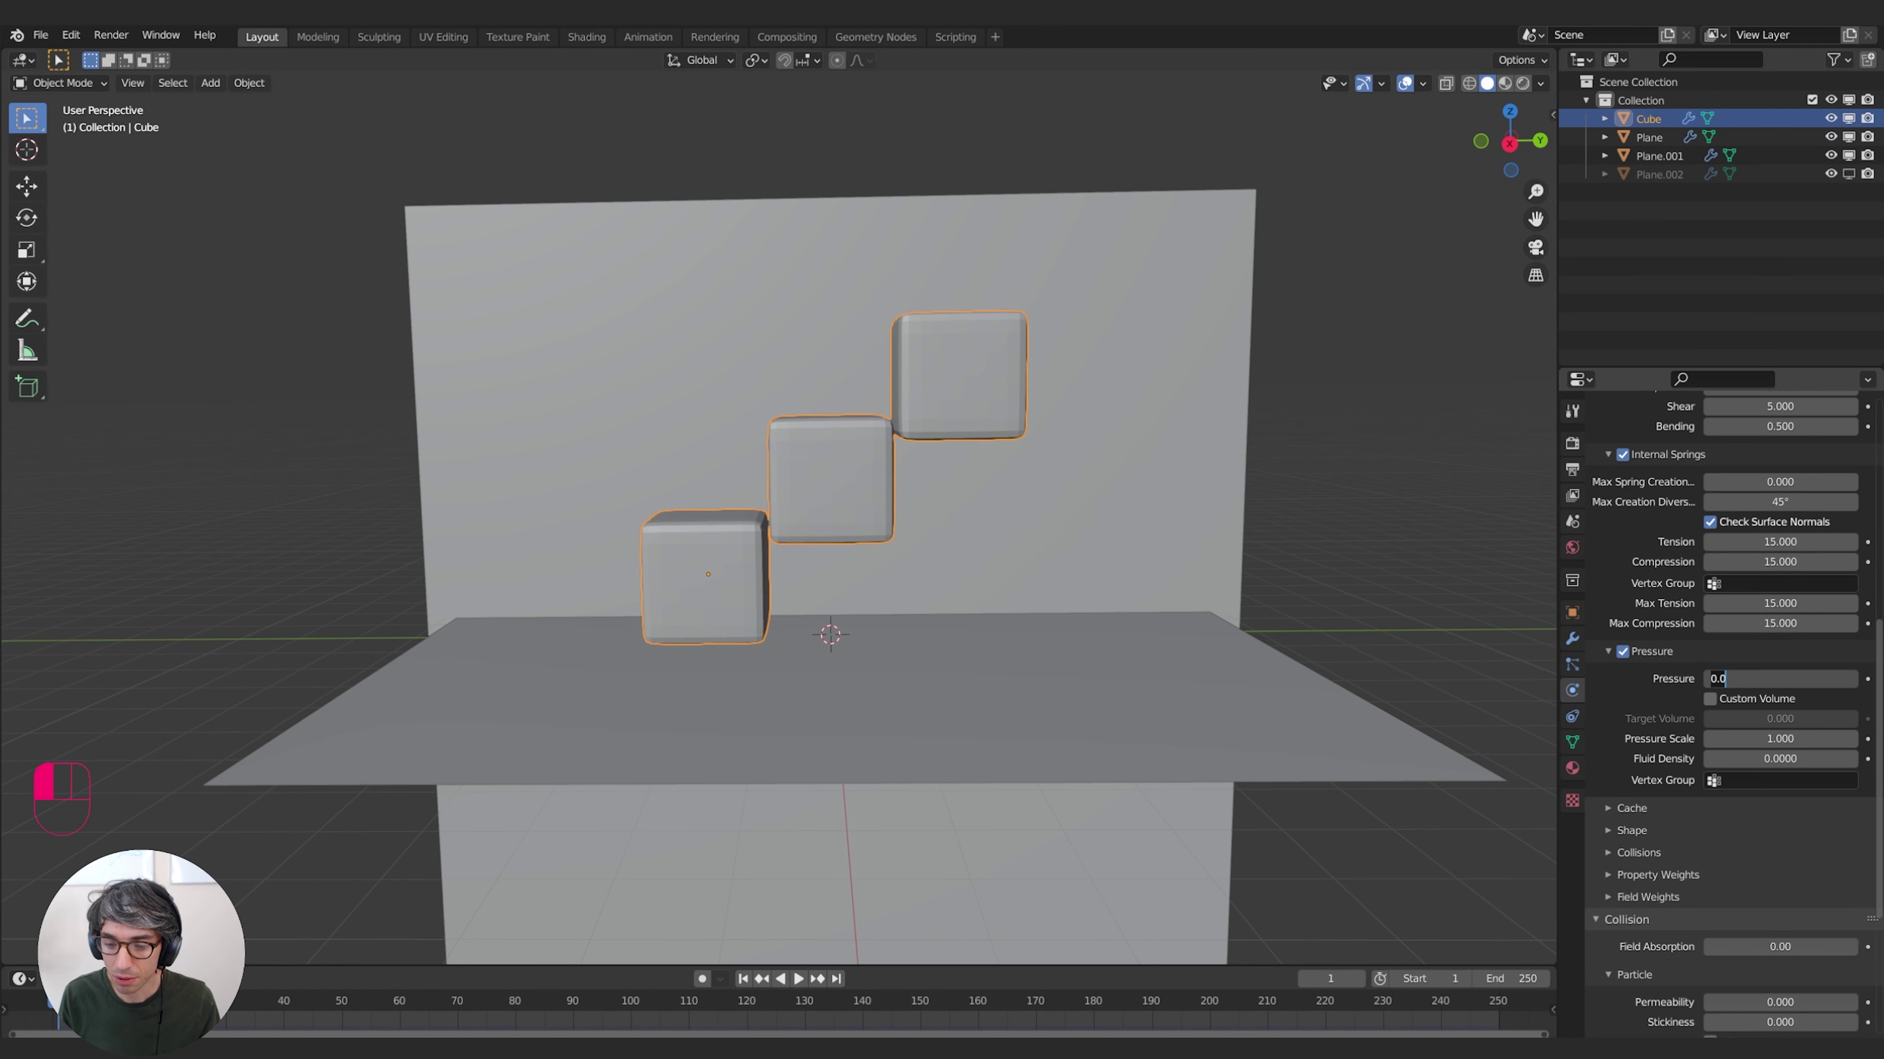
{"action": "type", "text": "1"}
{"action": "key", "text": "Return"}
{"action": "left_click", "coordinate": [1631, 808]}
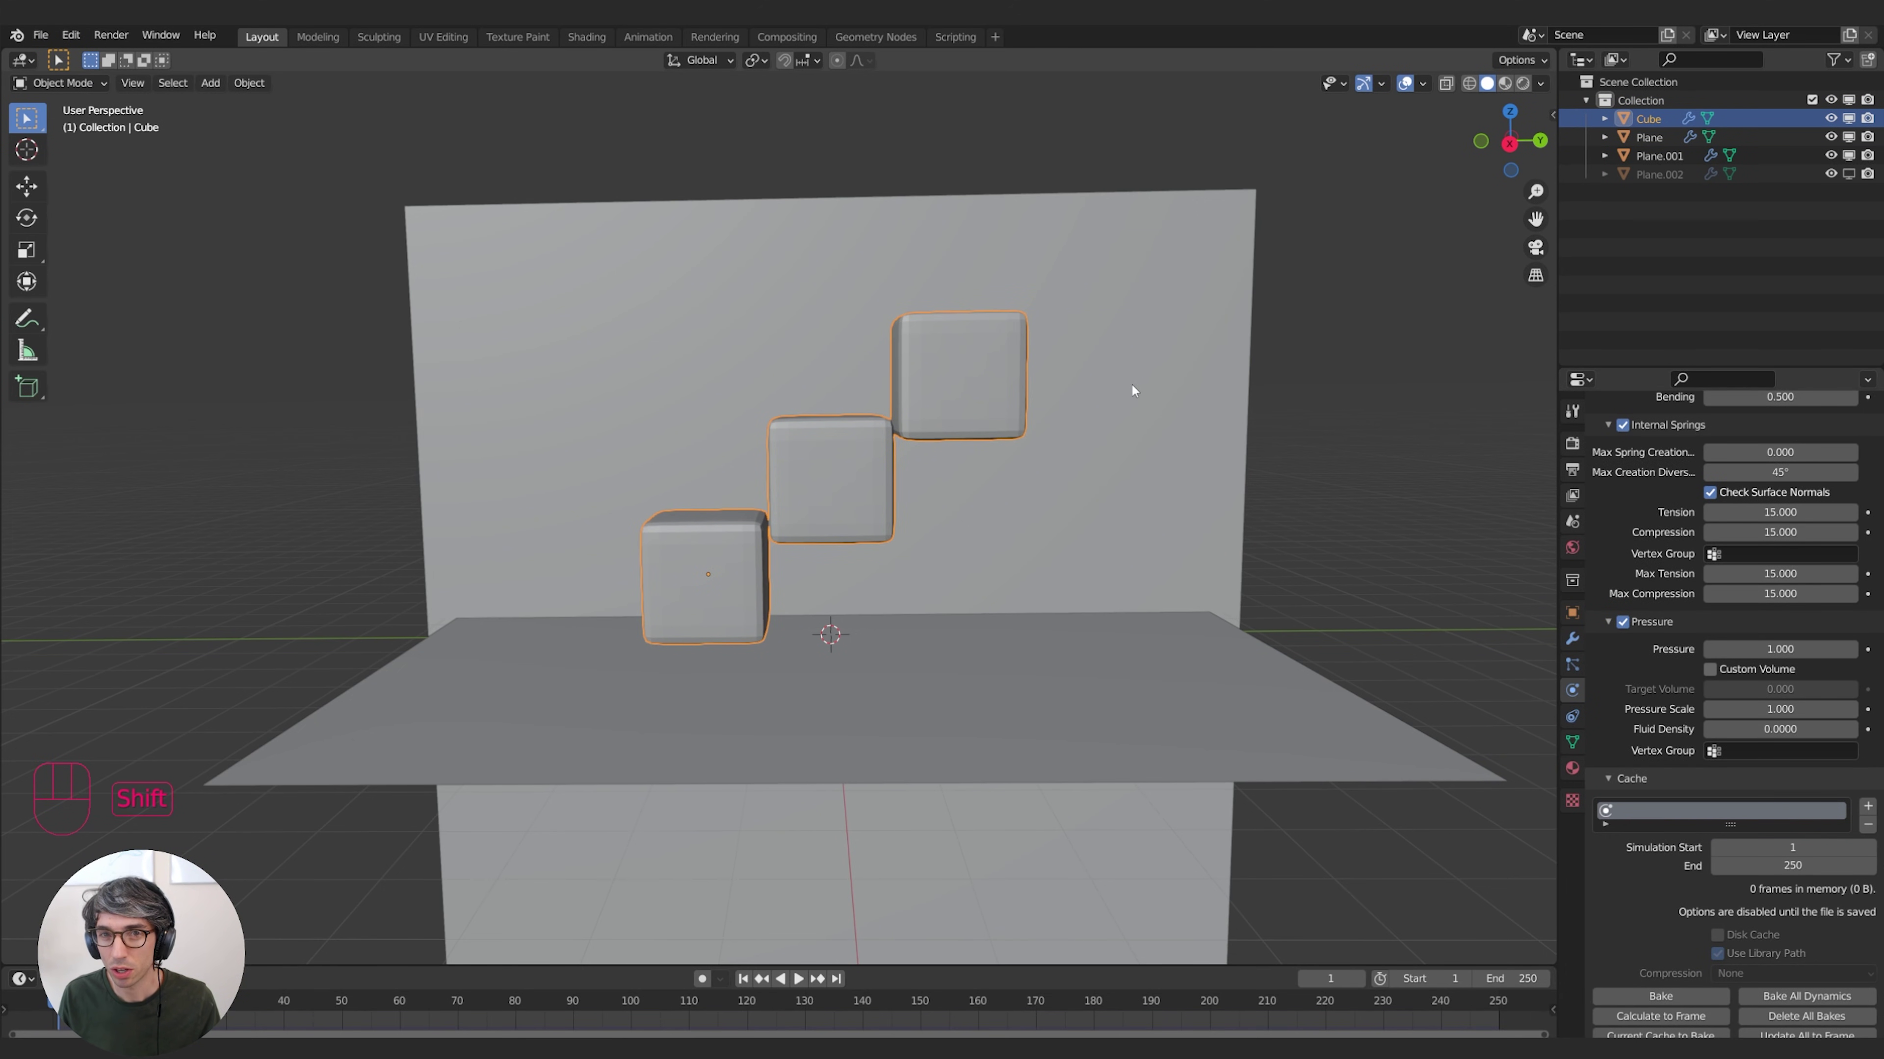
Duplicate the cube array in place and raise the copy about 5 m along Z above the original
{"action": "middle_click_drag", "start_coordinate": [1133, 391], "coordinate": [1027, 563], "text": "shift"}
{"action": "left_click", "coordinate": [1016, 537]}
{"action": "left_click", "coordinate": [981, 514]}
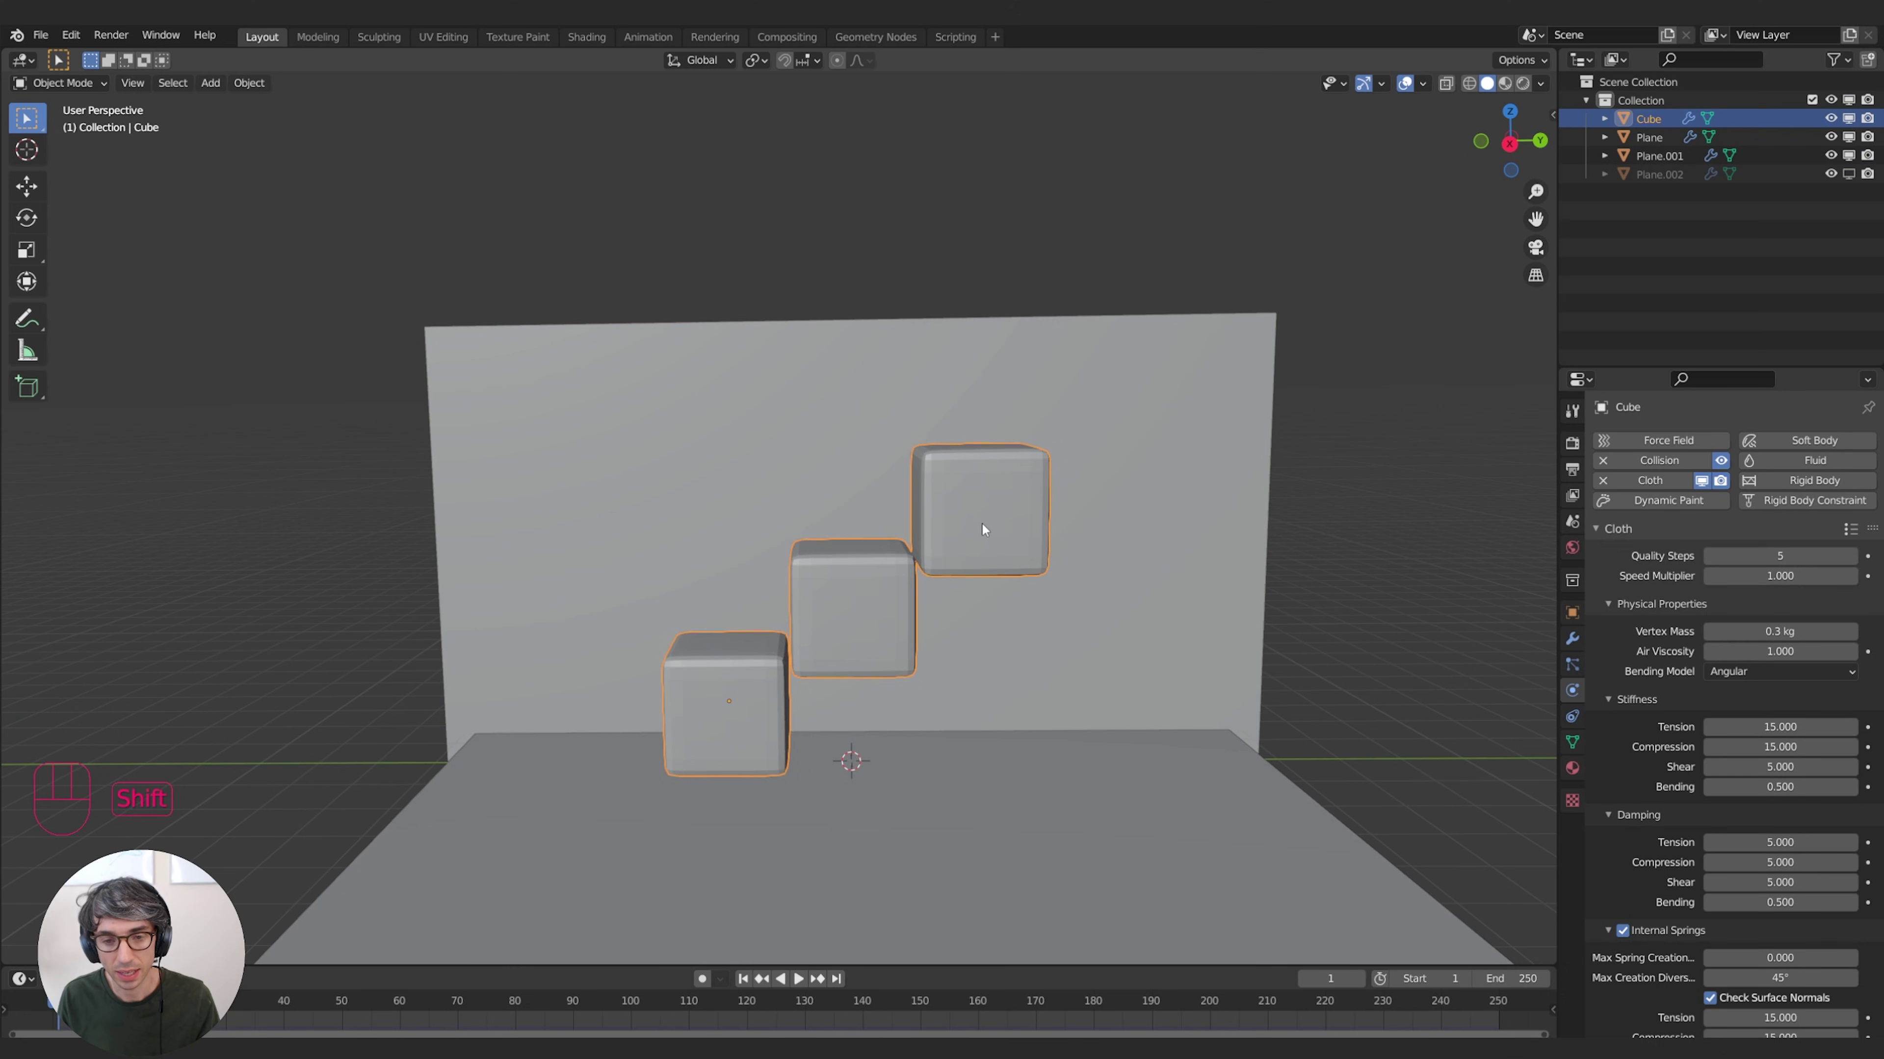
{"action": "key", "text": "shift+d"}
{"action": "right_click", "coordinate": [982, 522]}
{"action": "key", "text": "g"}
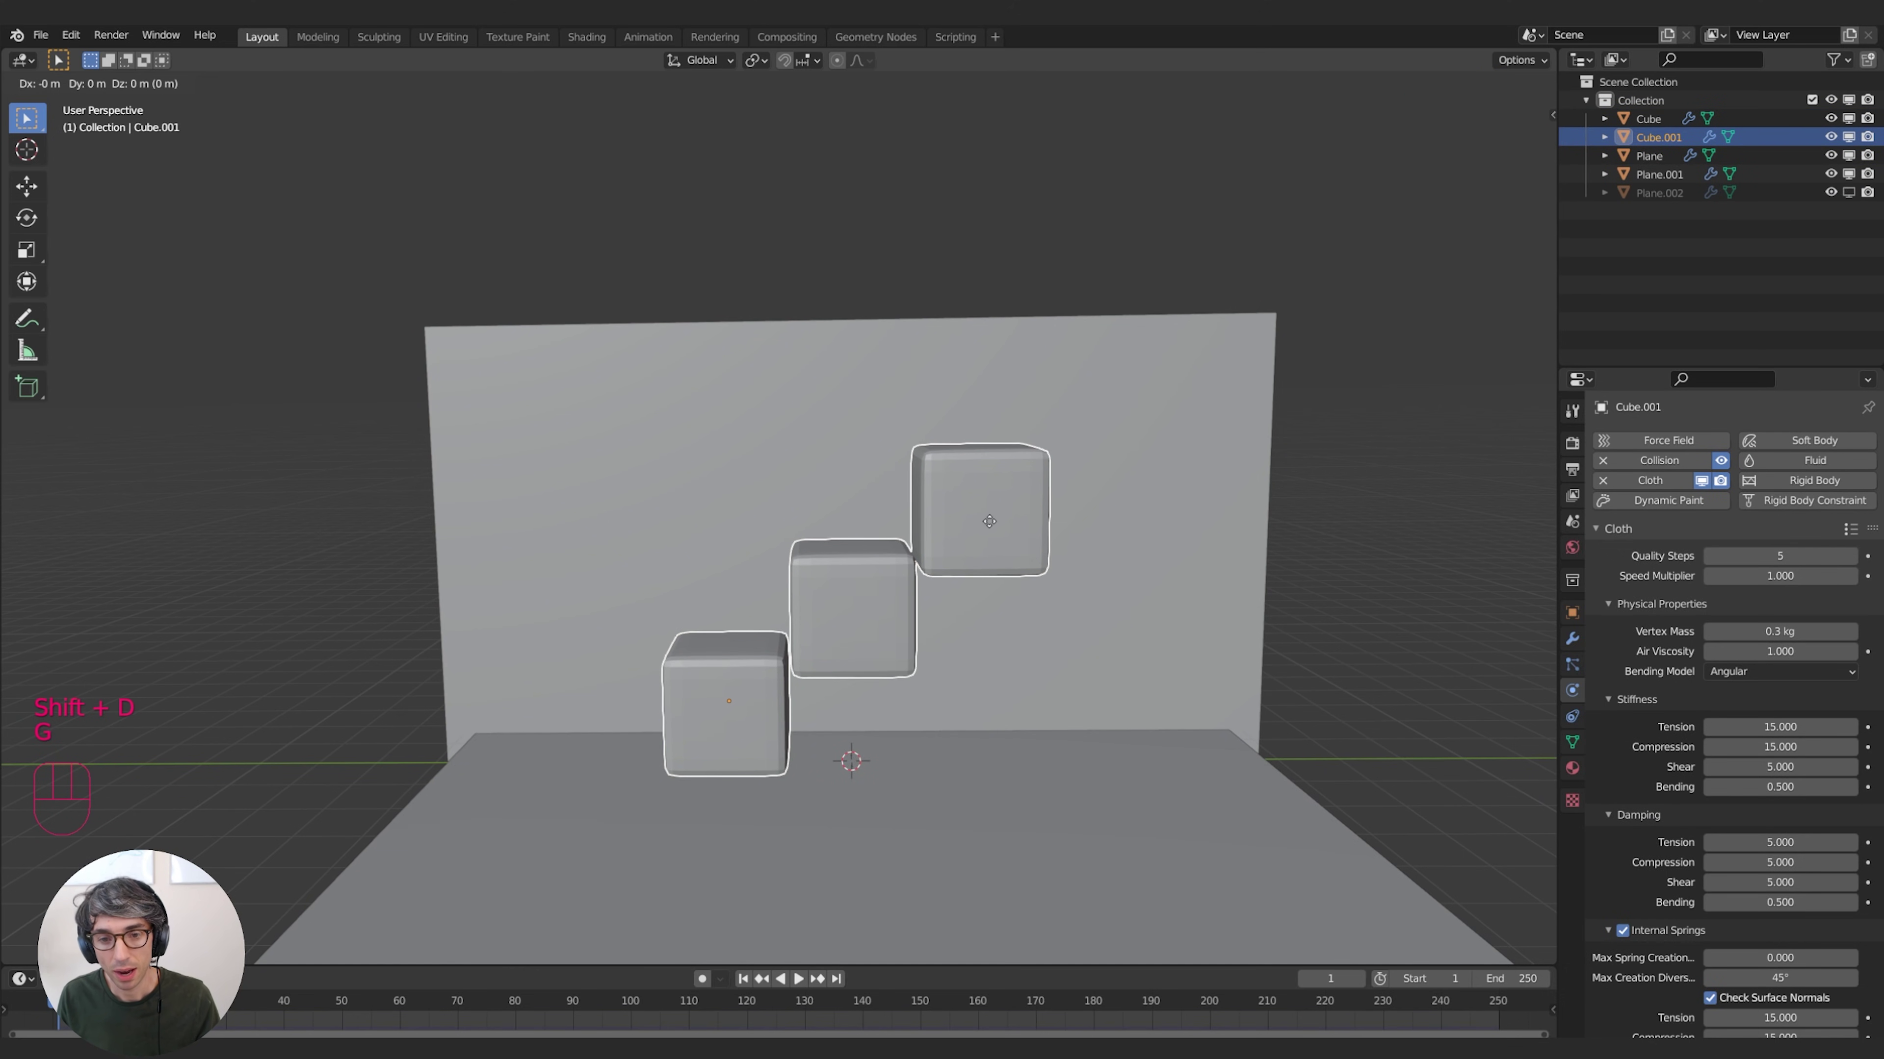
{"action": "key", "text": "z"}
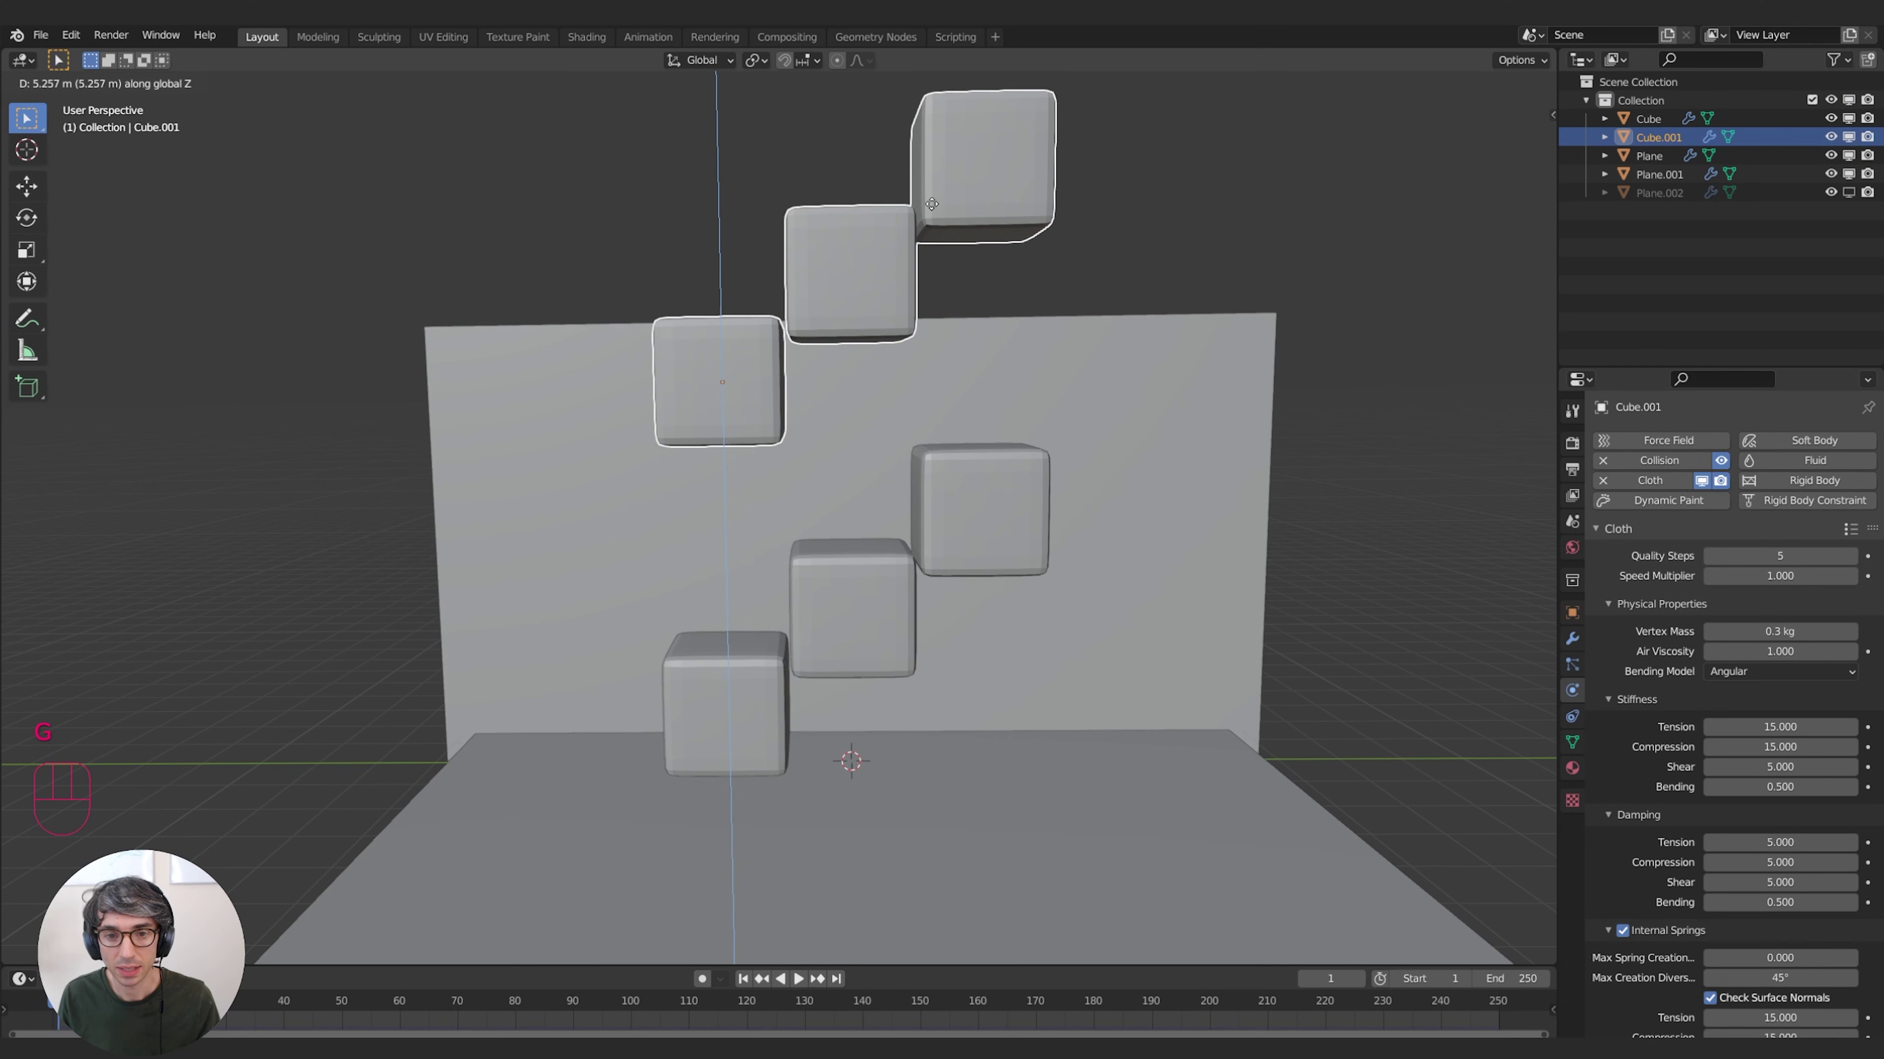
{"action": "left_click", "coordinate": [933, 216]}
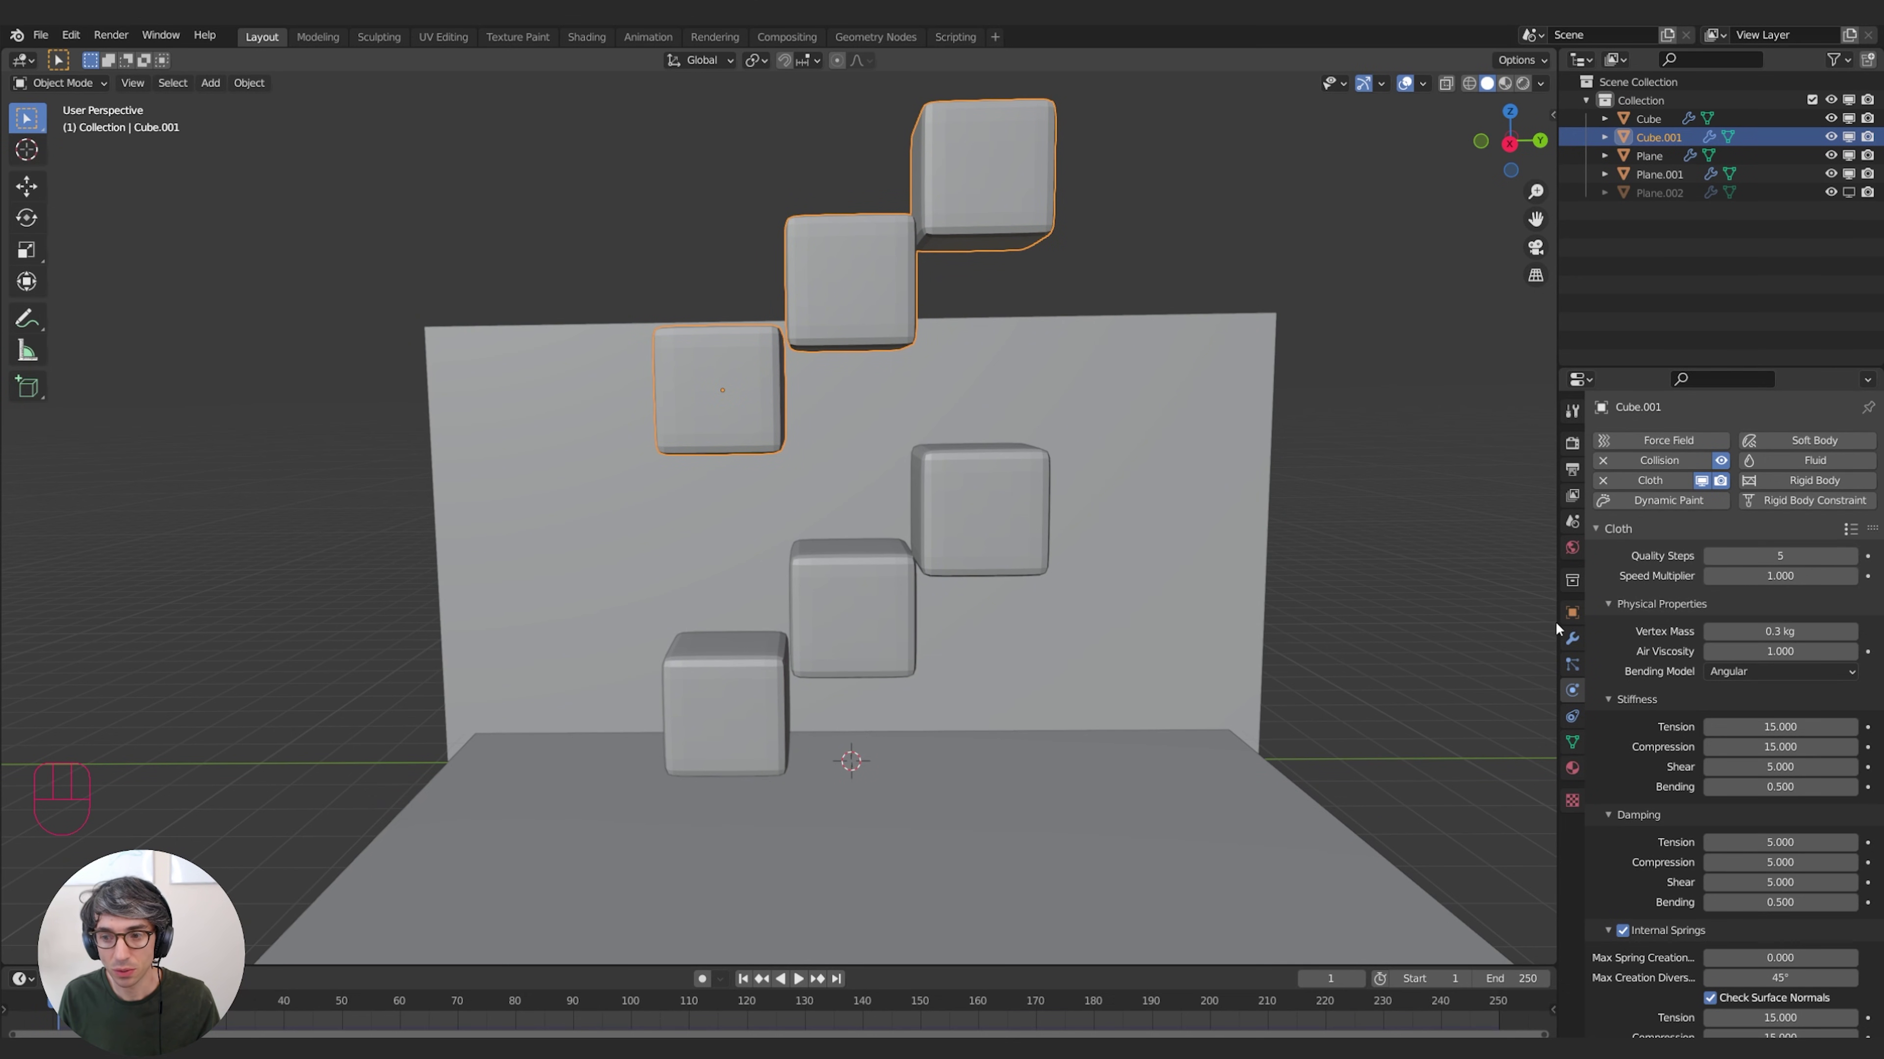
Reverse the duplicated array's relative Y offset so its cubes climb in the opposite direction, continuing from the lower array
{"action": "left_click", "coordinate": [1572, 641]}
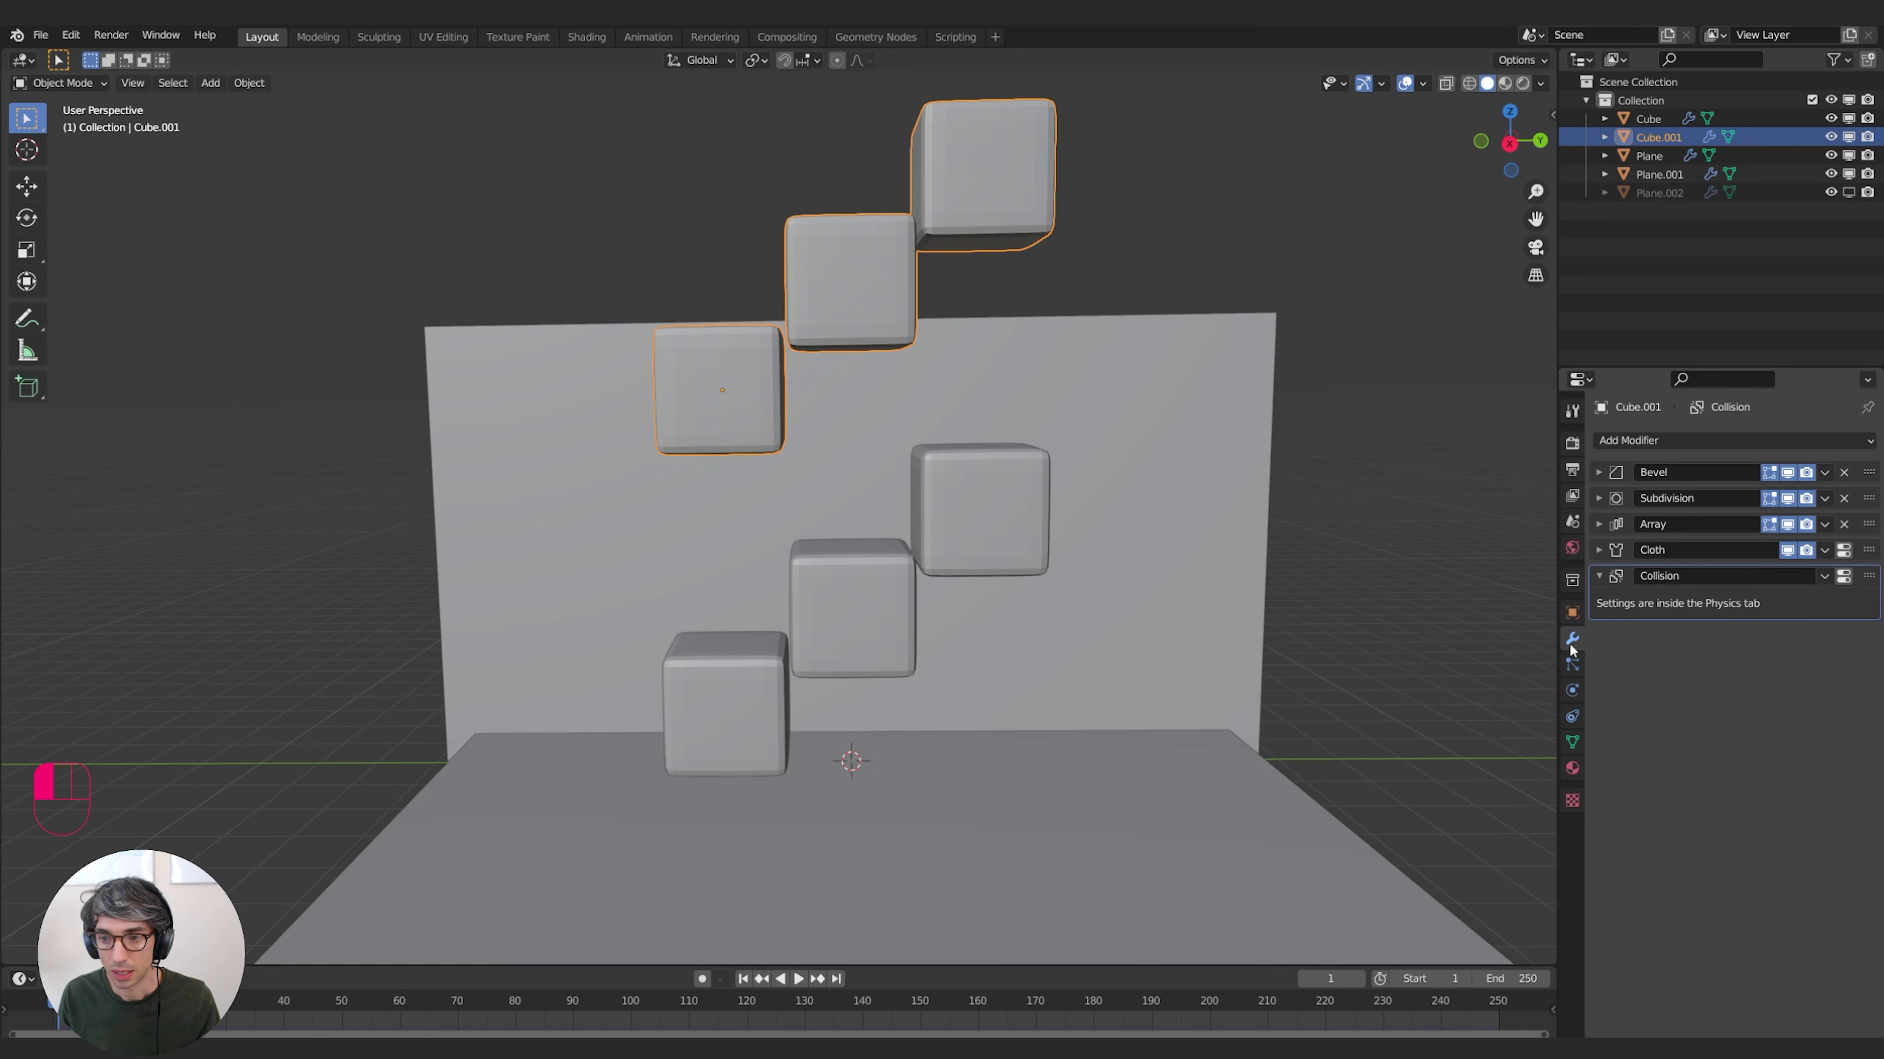
{"action": "left_click", "coordinate": [1598, 524]}
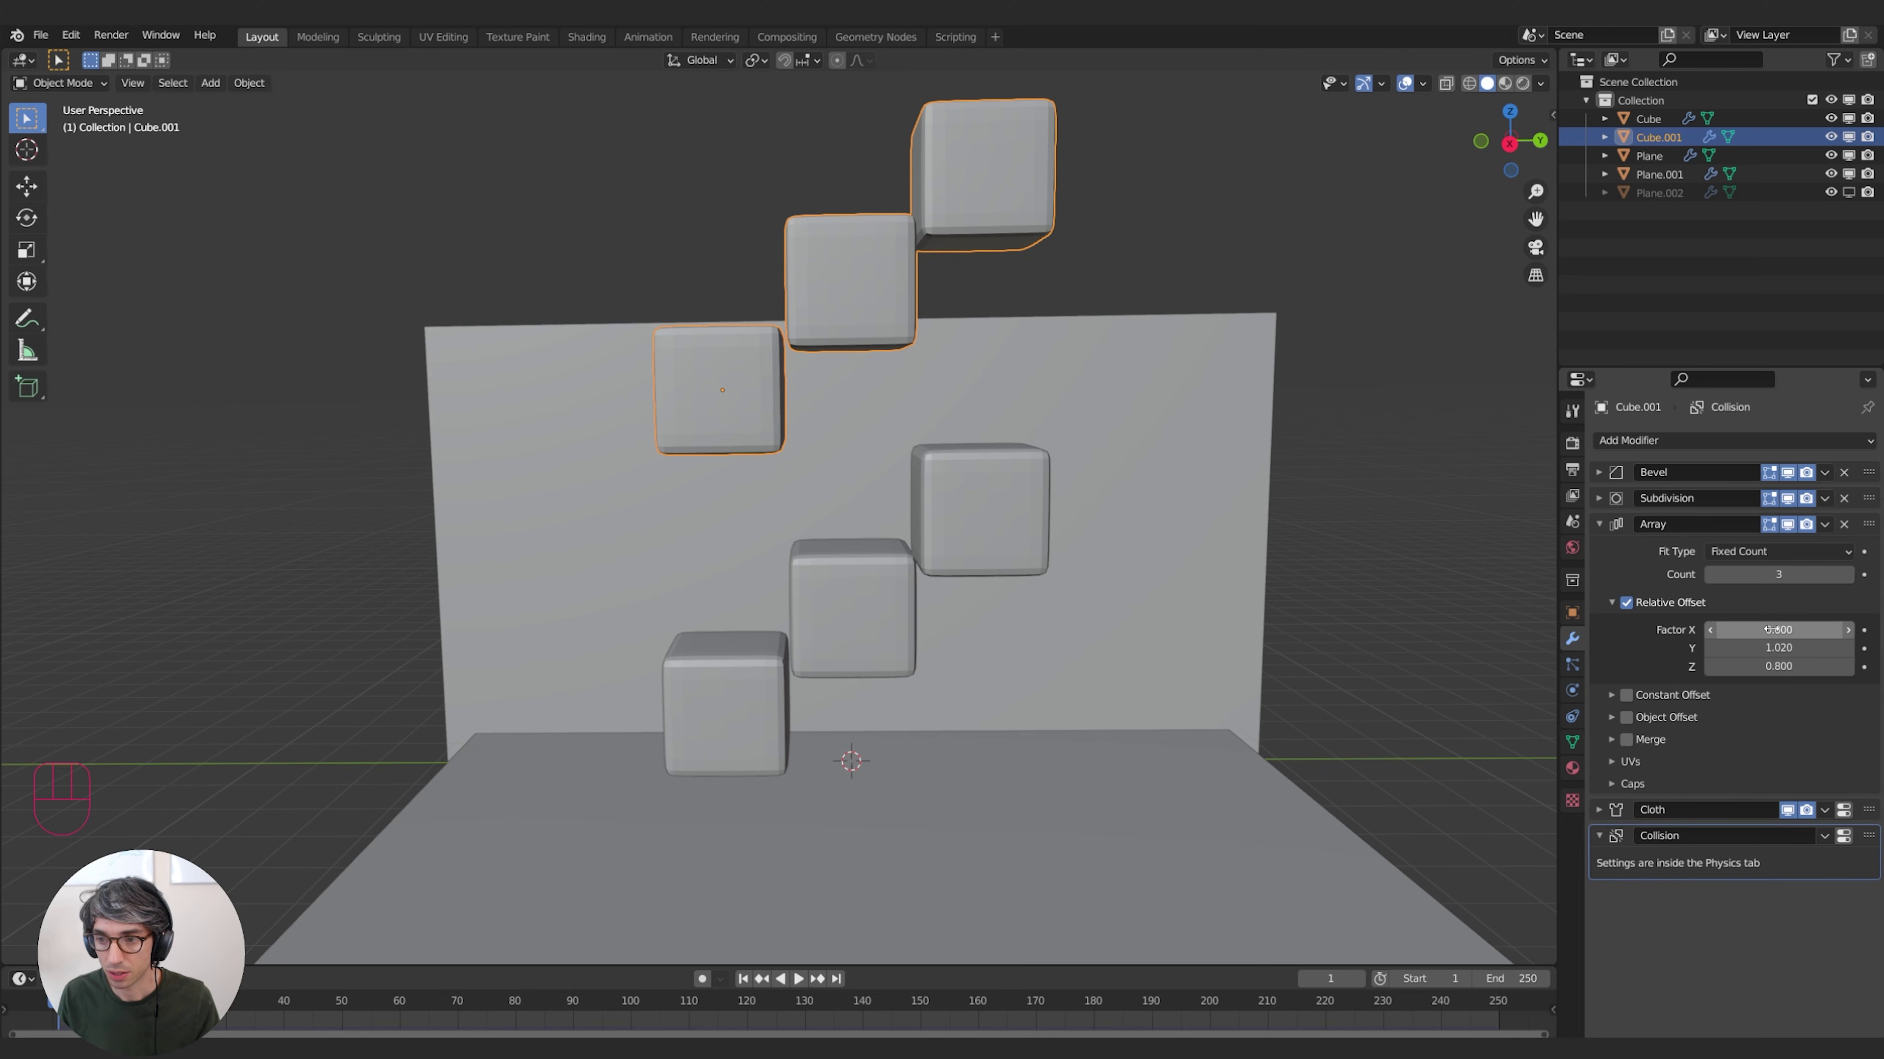
{"action": "mouse_move", "coordinate": [1778, 648]}
{"action": "left_mouse_down"}
{"action": "mouse_move", "coordinate": [1698, 648]}
{"action": "mouse_move", "coordinate": [1742, 648]}
{"action": "left_mouse_up"}
{"action": "middle_click_drag", "start_coordinate": [1157, 564], "coordinate": [1035, 496]}
Duplicate a third cube array and place it above the second one to continue the zigzag stack
{"action": "key", "text": "shift+d"}
{"action": "left_click", "coordinate": [1086, 429]}
{"action": "key", "text": "Tab"}
{"action": "key", "text": "Tab"}
Show the hidden collision wall Plane.002 in the viewport again
{"action": "middle_click_drag", "start_coordinate": [979, 623], "coordinate": [1663, 366]}
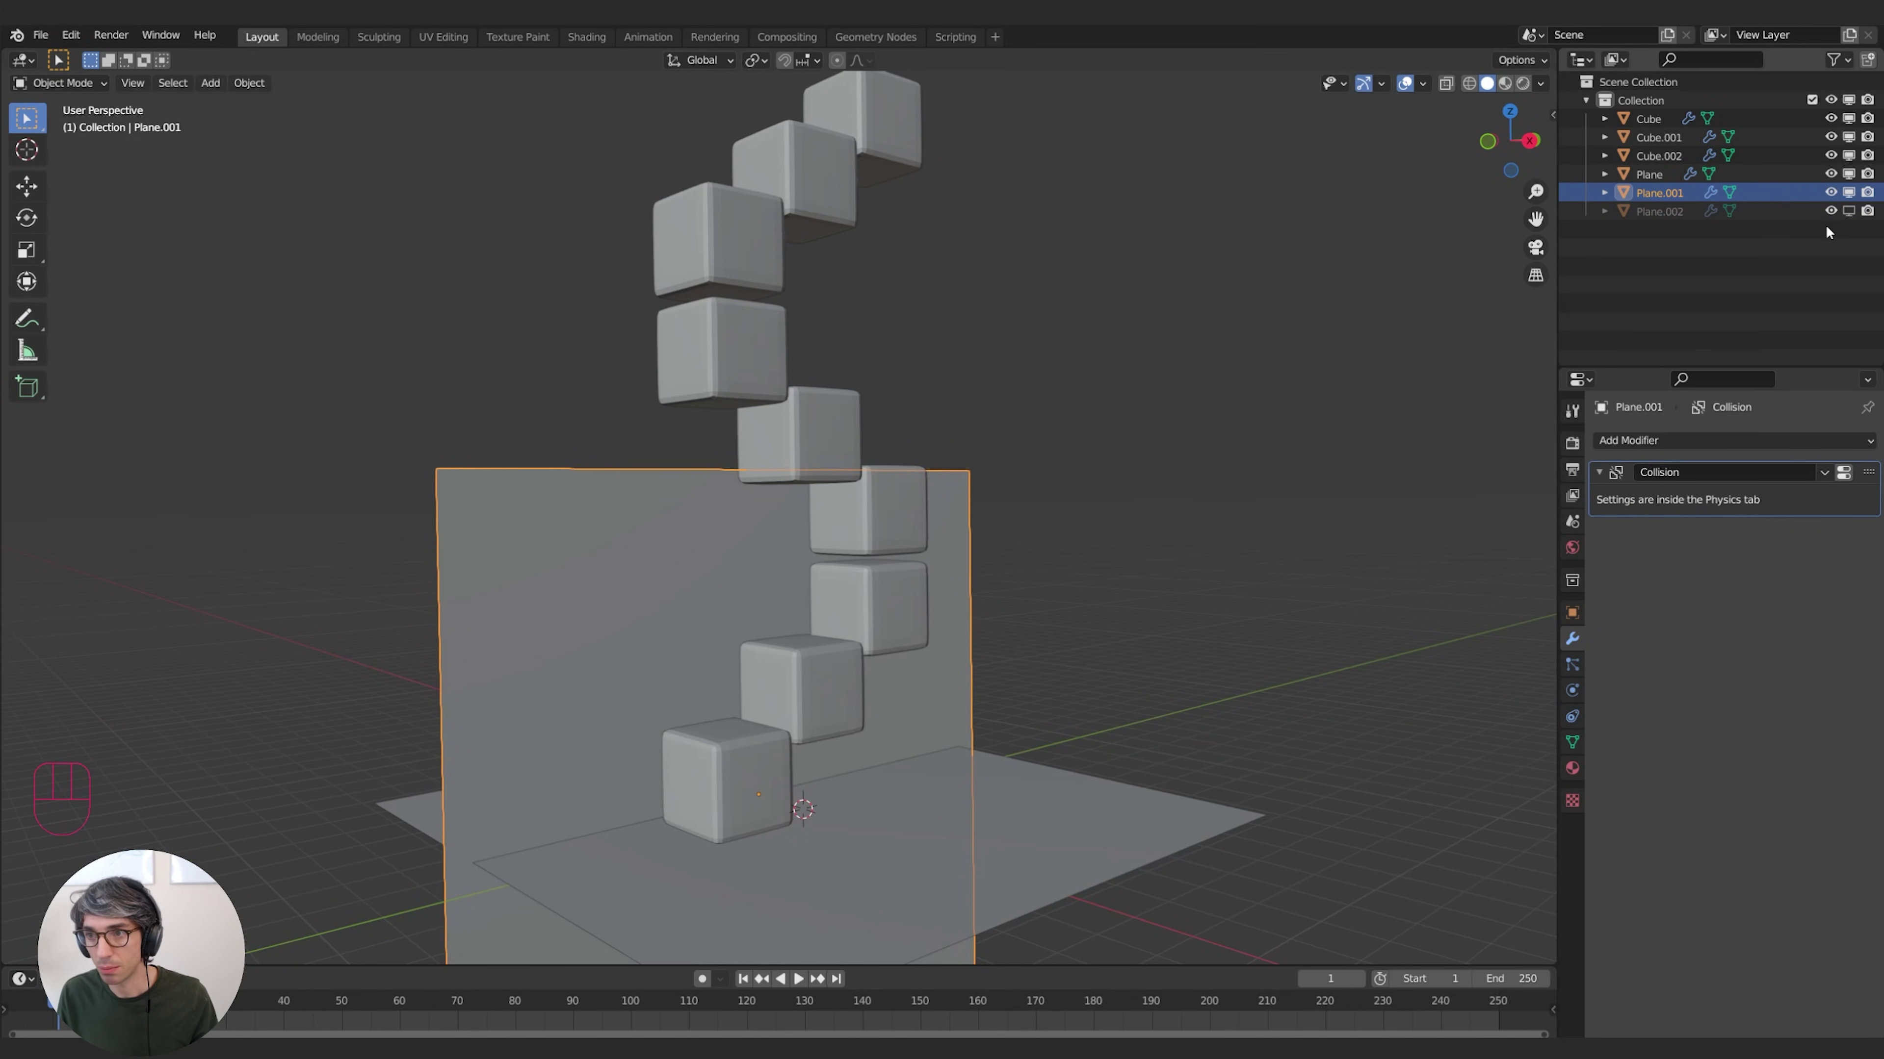
{"action": "left_click", "coordinate": [1847, 211]}
{"action": "middle_click_drag", "start_coordinate": [942, 534], "coordinate": [889, 513]}
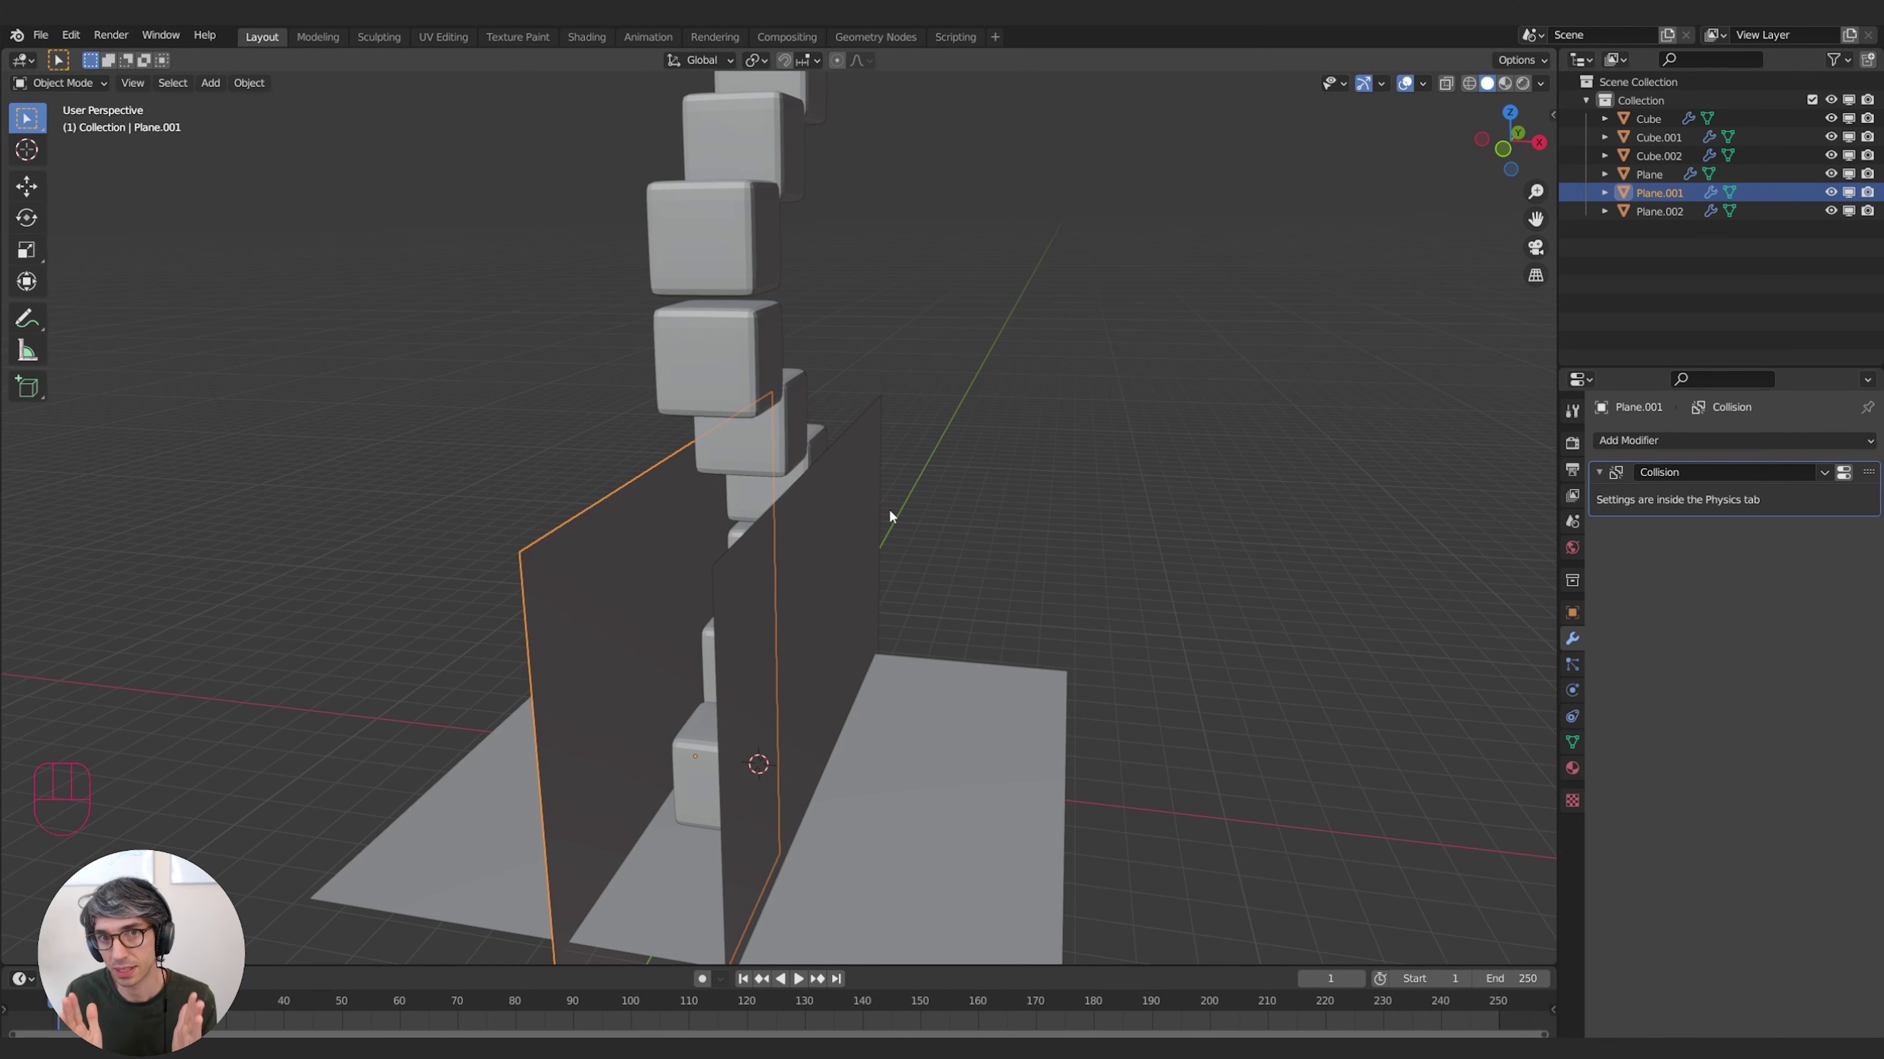
Examine the wall Plane.002 and the ground plane from several angles along with their Collision physics settings
{"action": "left_click", "coordinate": [873, 610]}
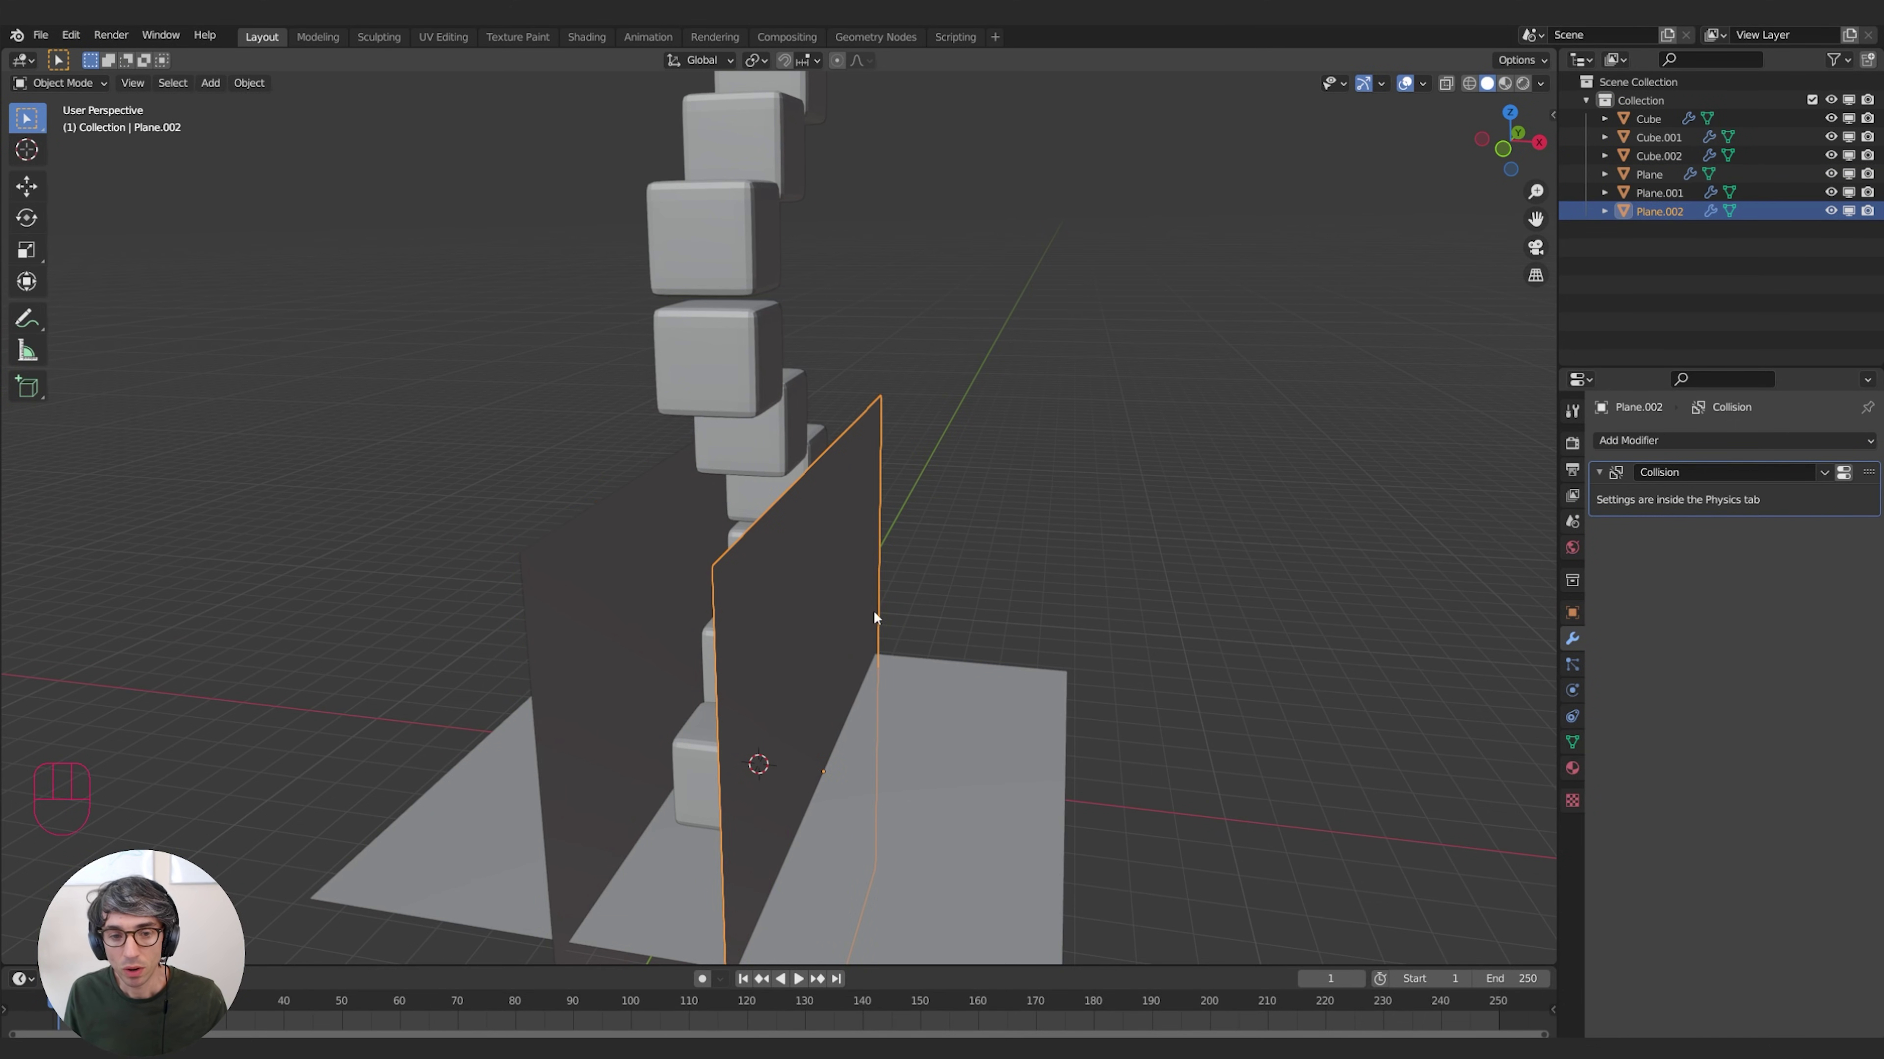
{"action": "middle_click_drag", "start_coordinate": [972, 592], "coordinate": [1028, 538]}
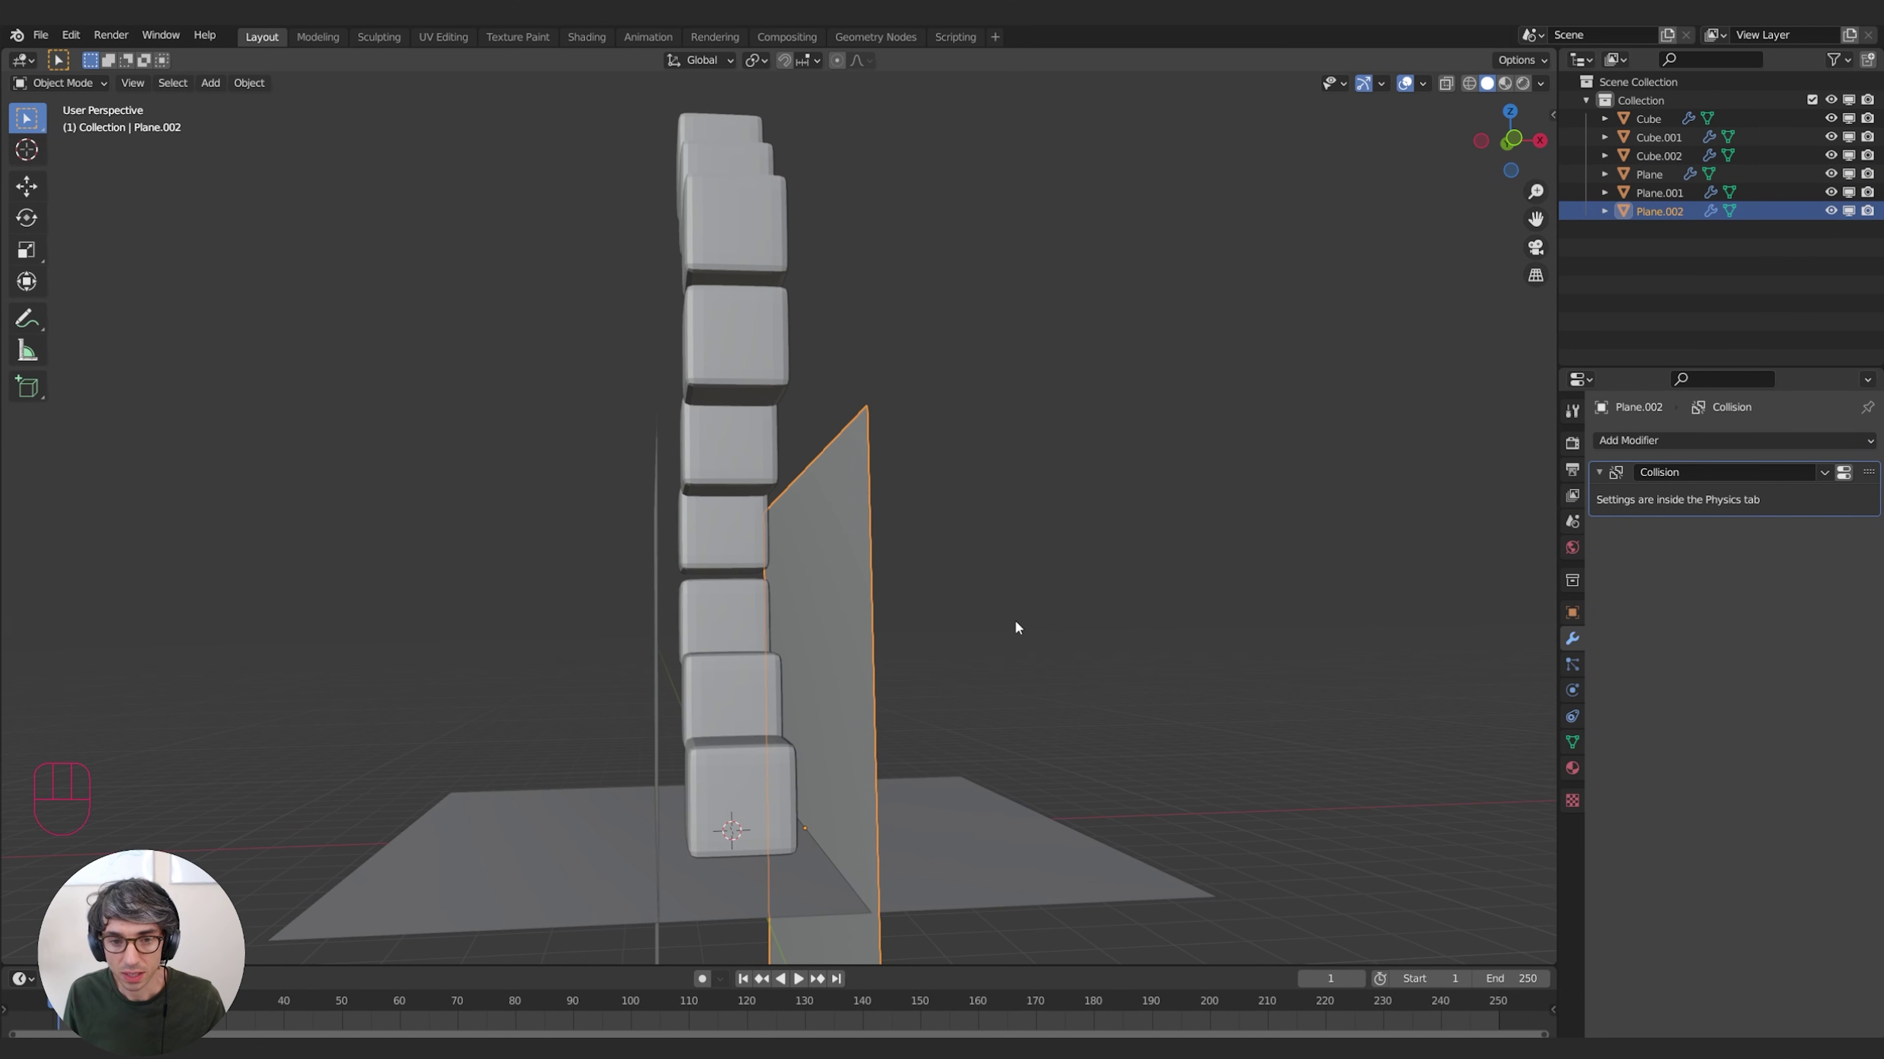
{"action": "middle_click_drag", "start_coordinate": [1016, 628], "coordinate": [948, 687]}
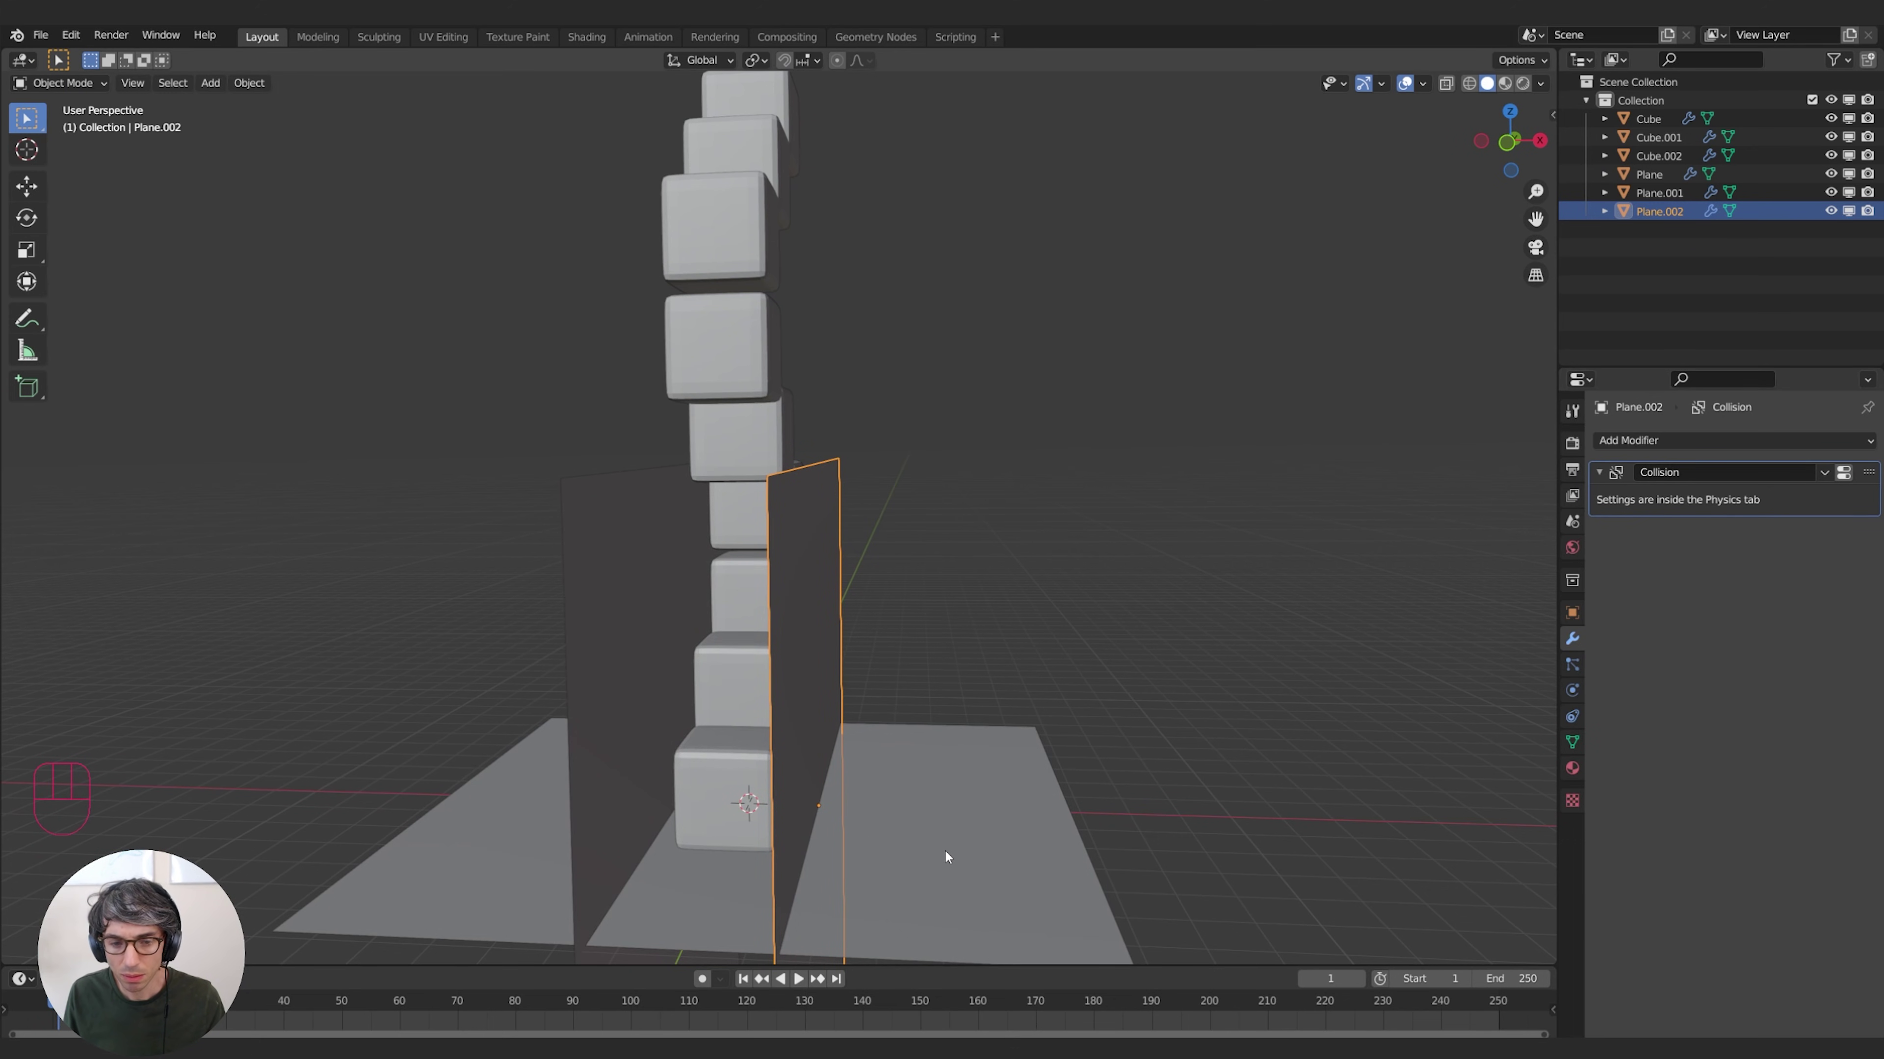
{"action": "left_click", "coordinate": [937, 830]}
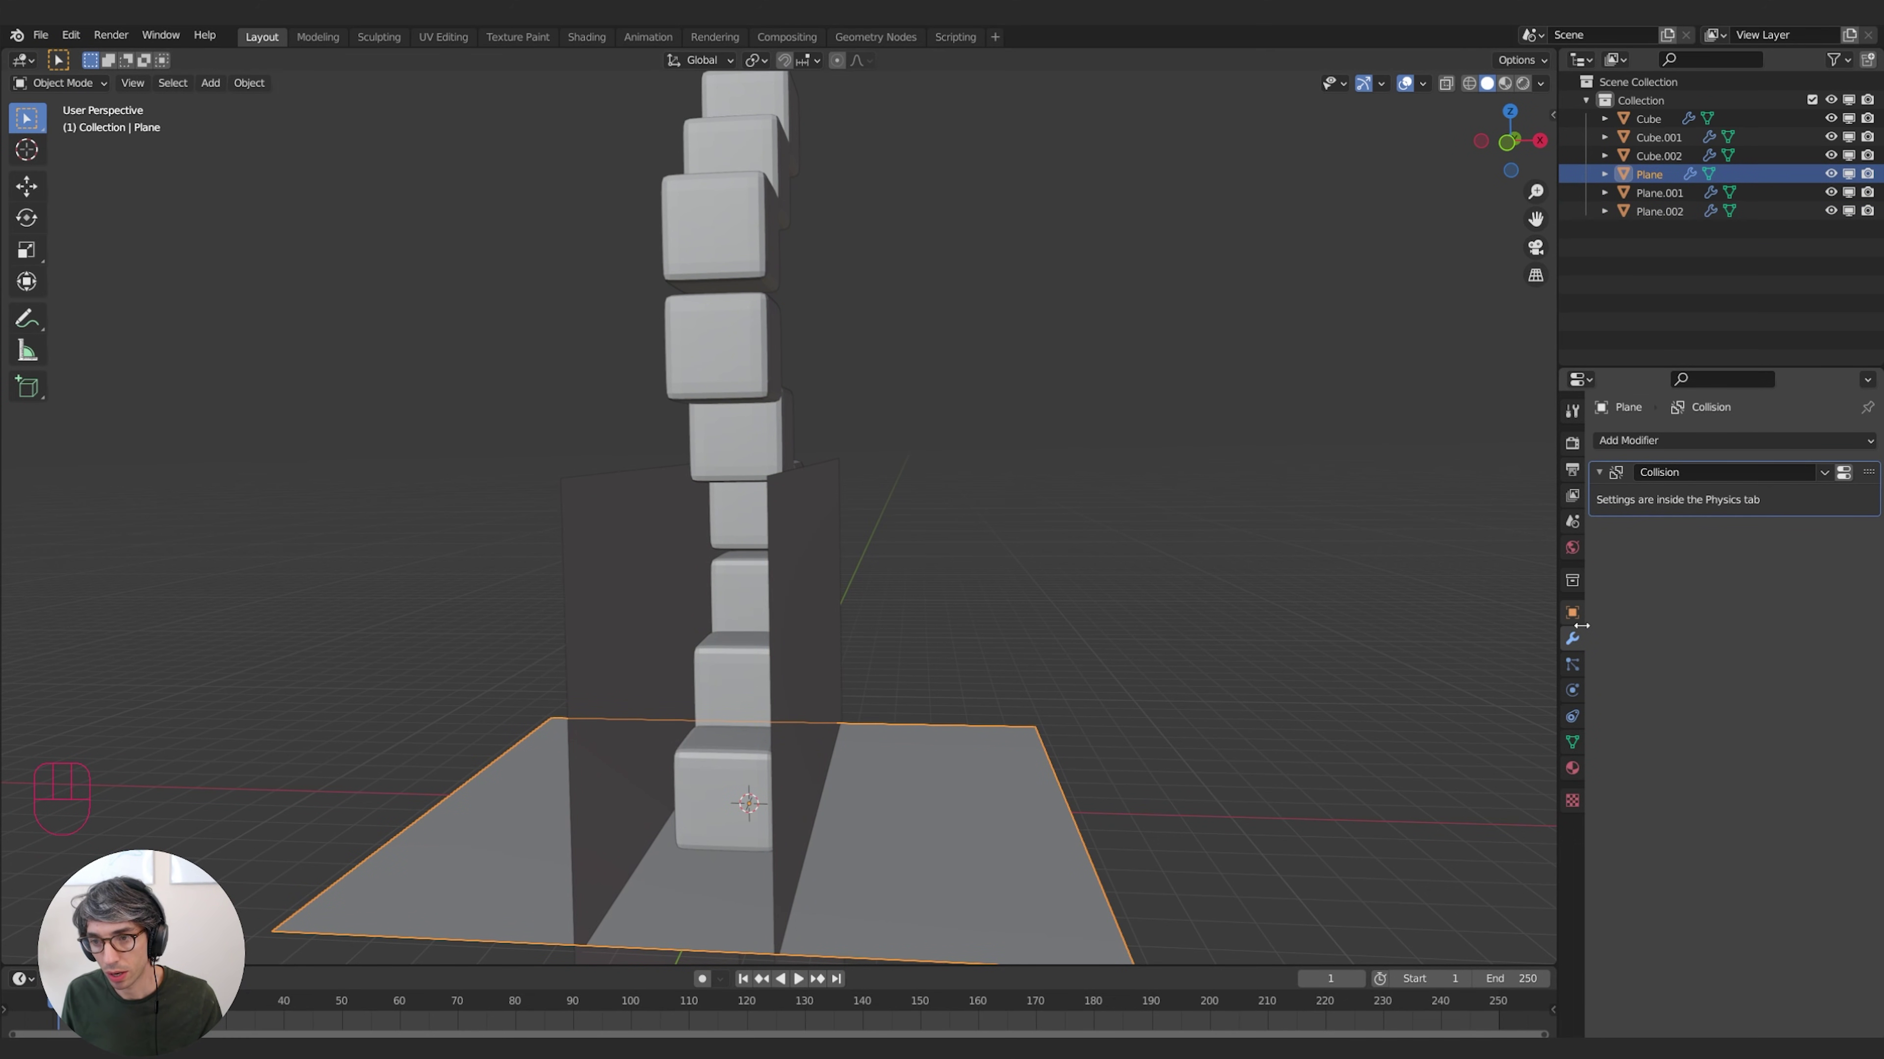
{"action": "left_click", "coordinate": [1571, 689]}
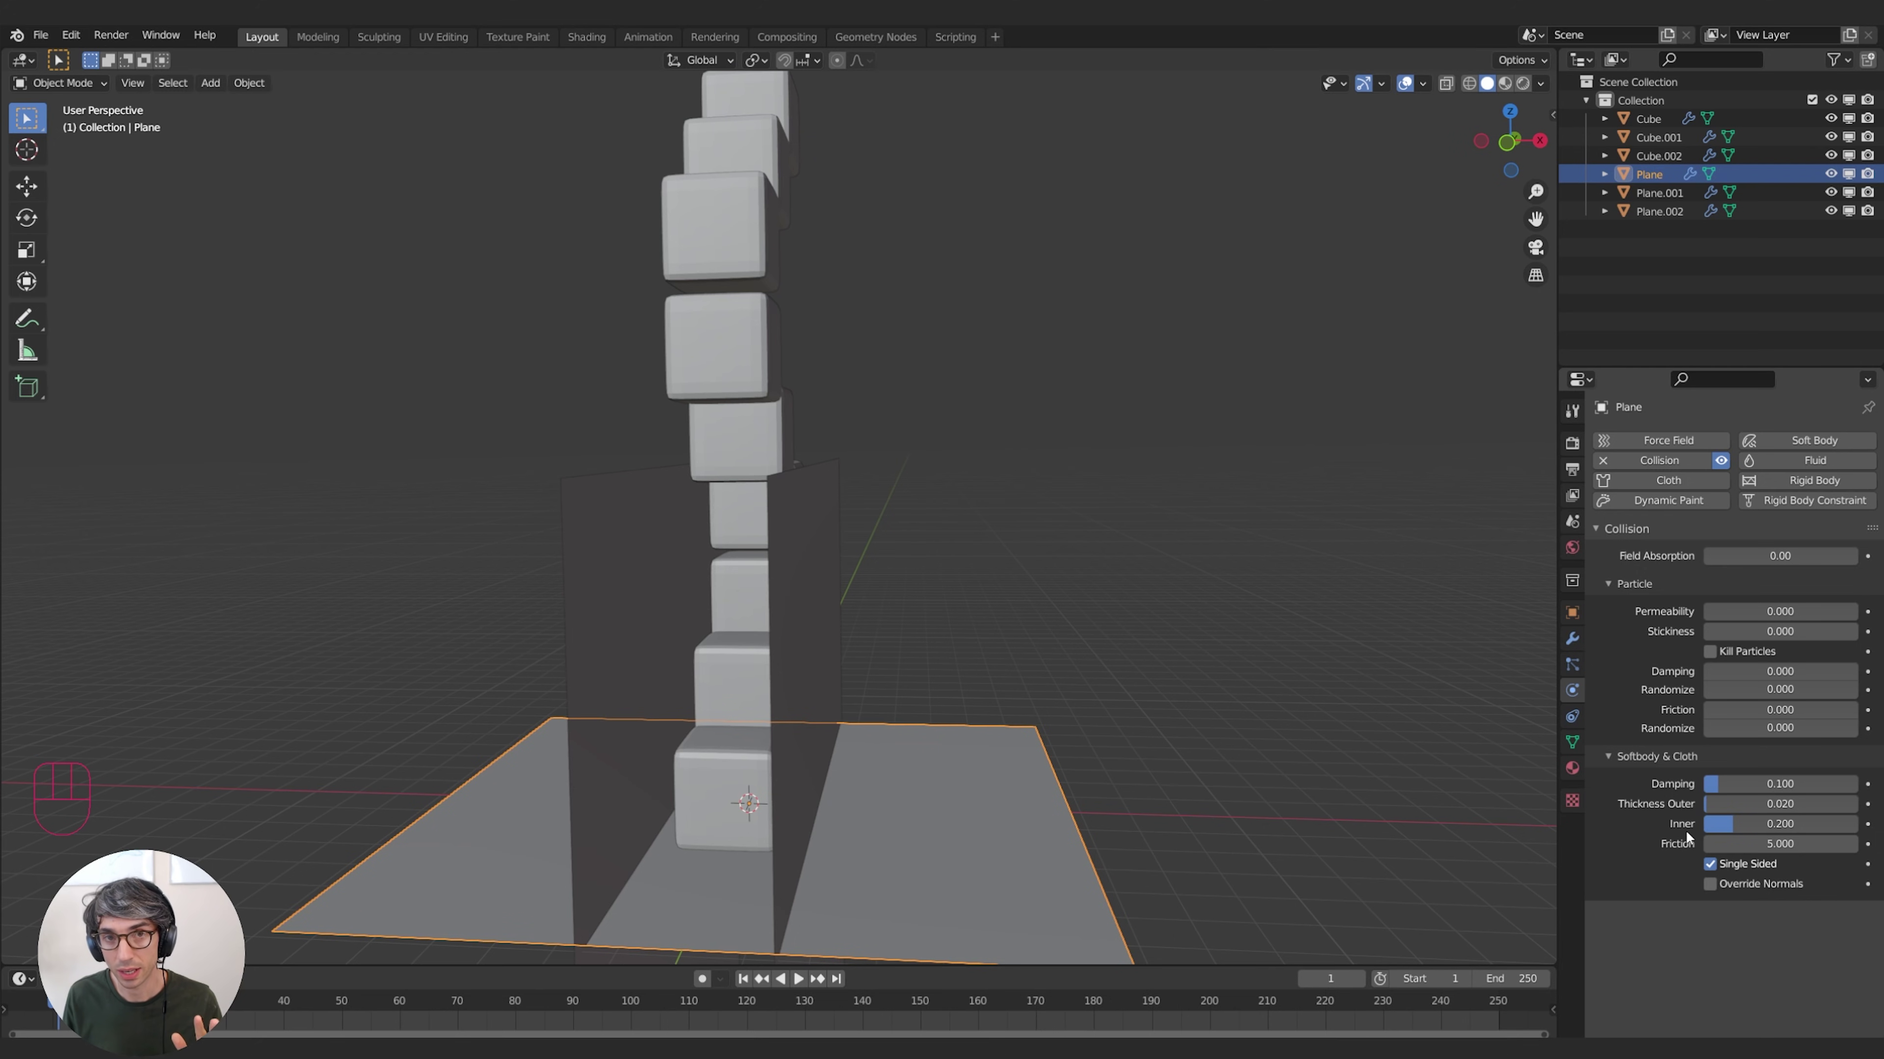
{"action": "left_click", "coordinate": [836, 727]}
{"action": "middle_click_drag", "start_coordinate": [912, 673], "coordinate": [661, 527]}
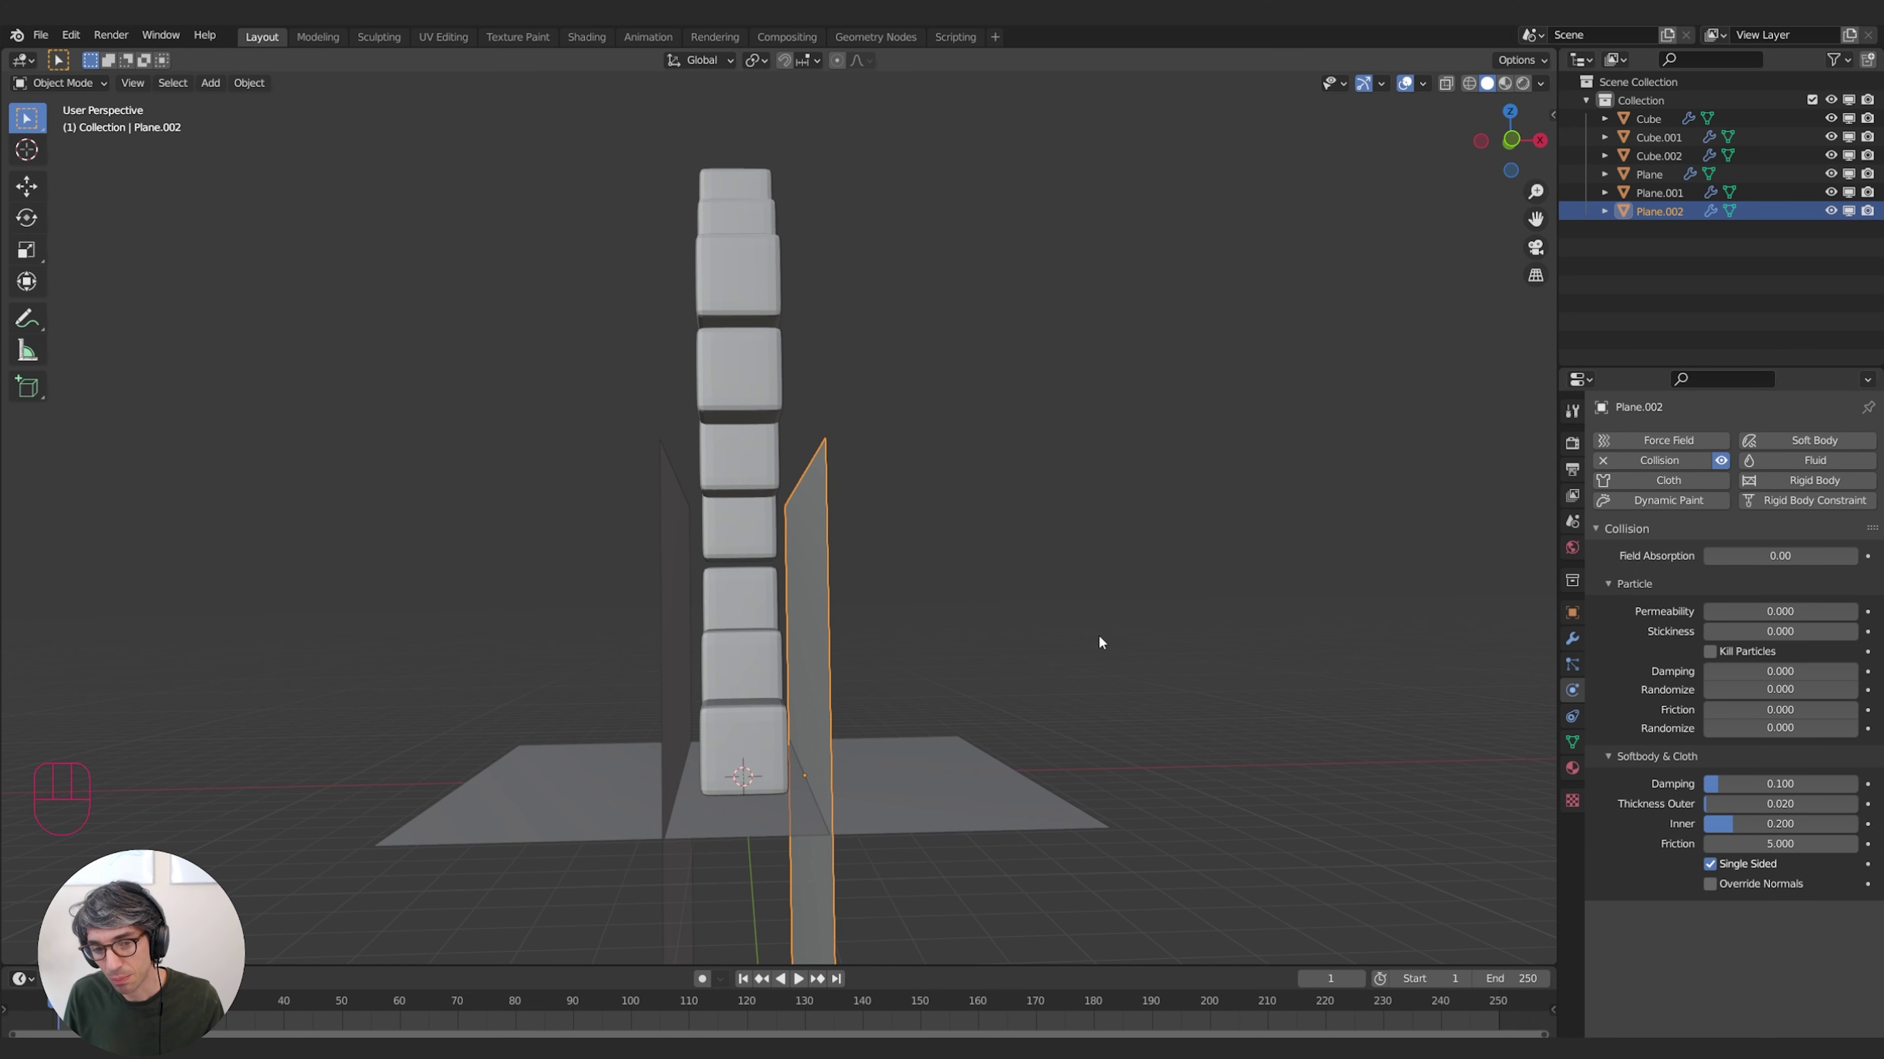
Subdivide the mesh of collision wall Plane.002 with 10 cuts
{"action": "middle_click_drag", "start_coordinate": [996, 566], "coordinate": [927, 673]}
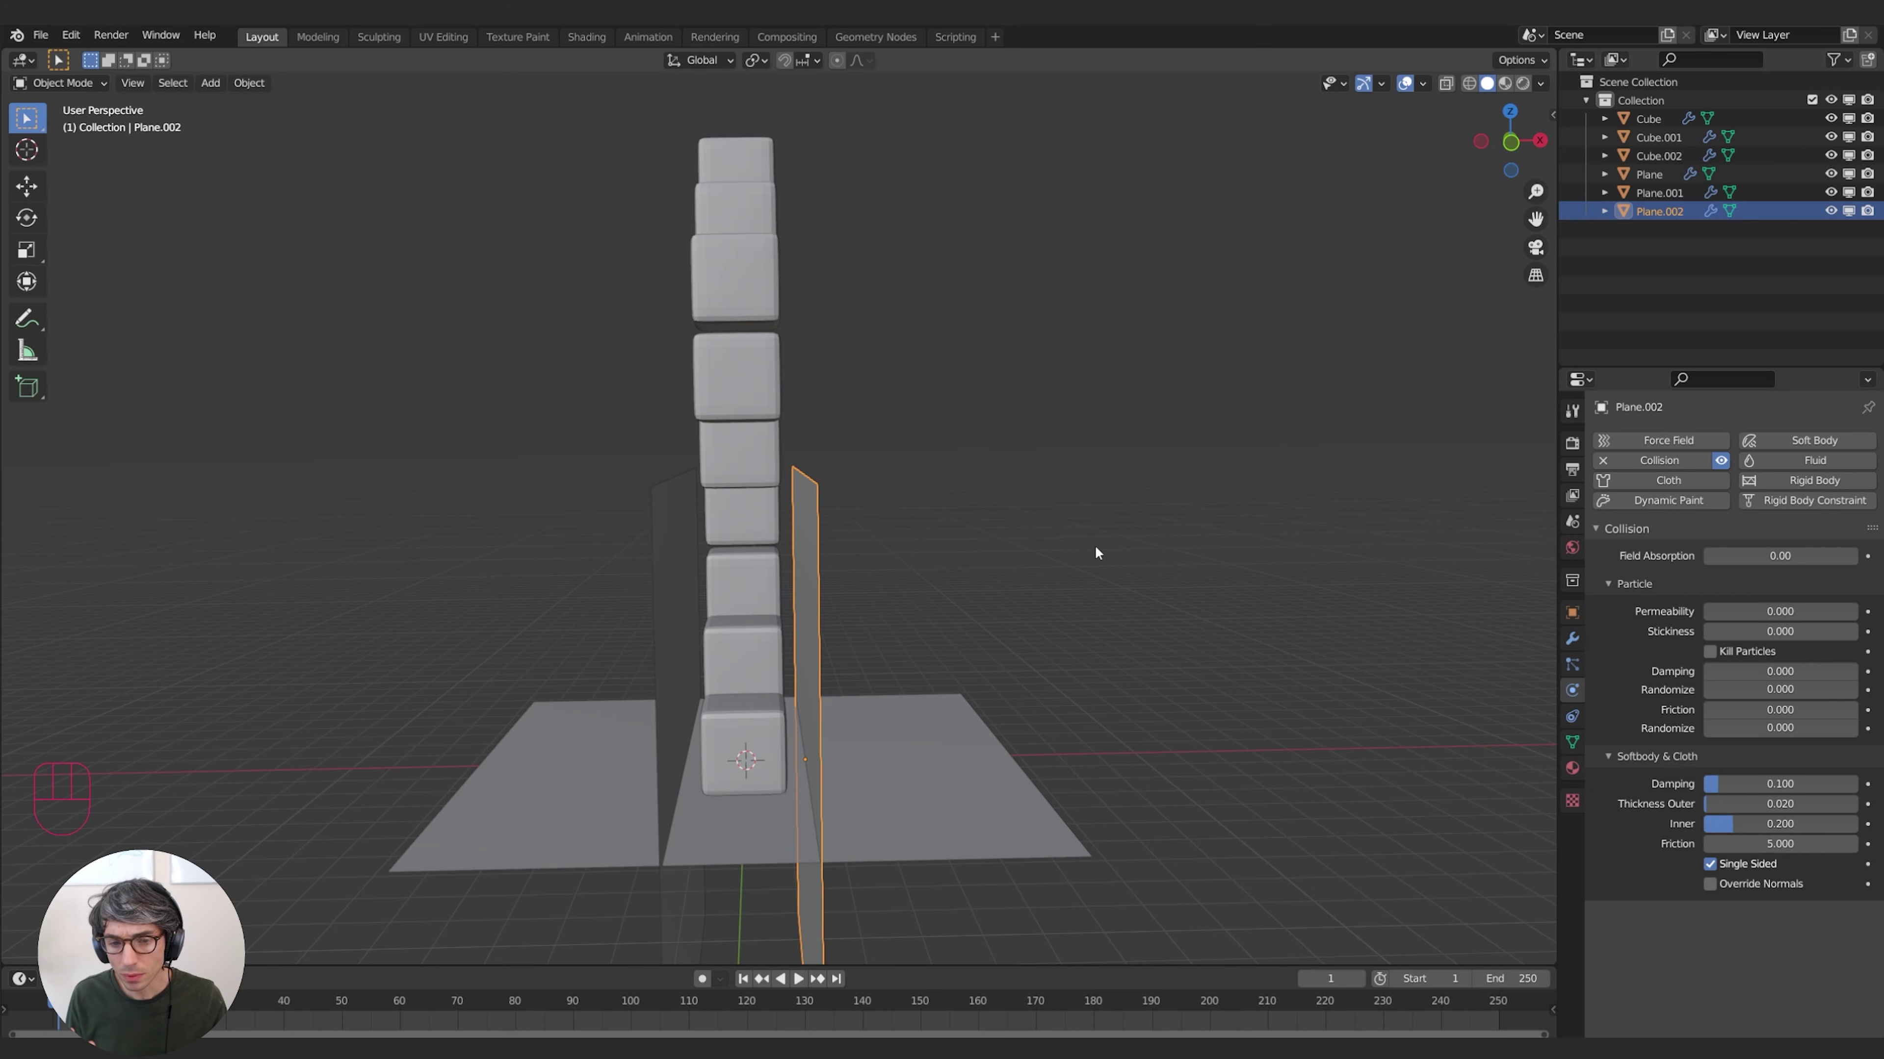
{"action": "middle_click_drag", "start_coordinate": [750, 563], "coordinate": [862, 586]}
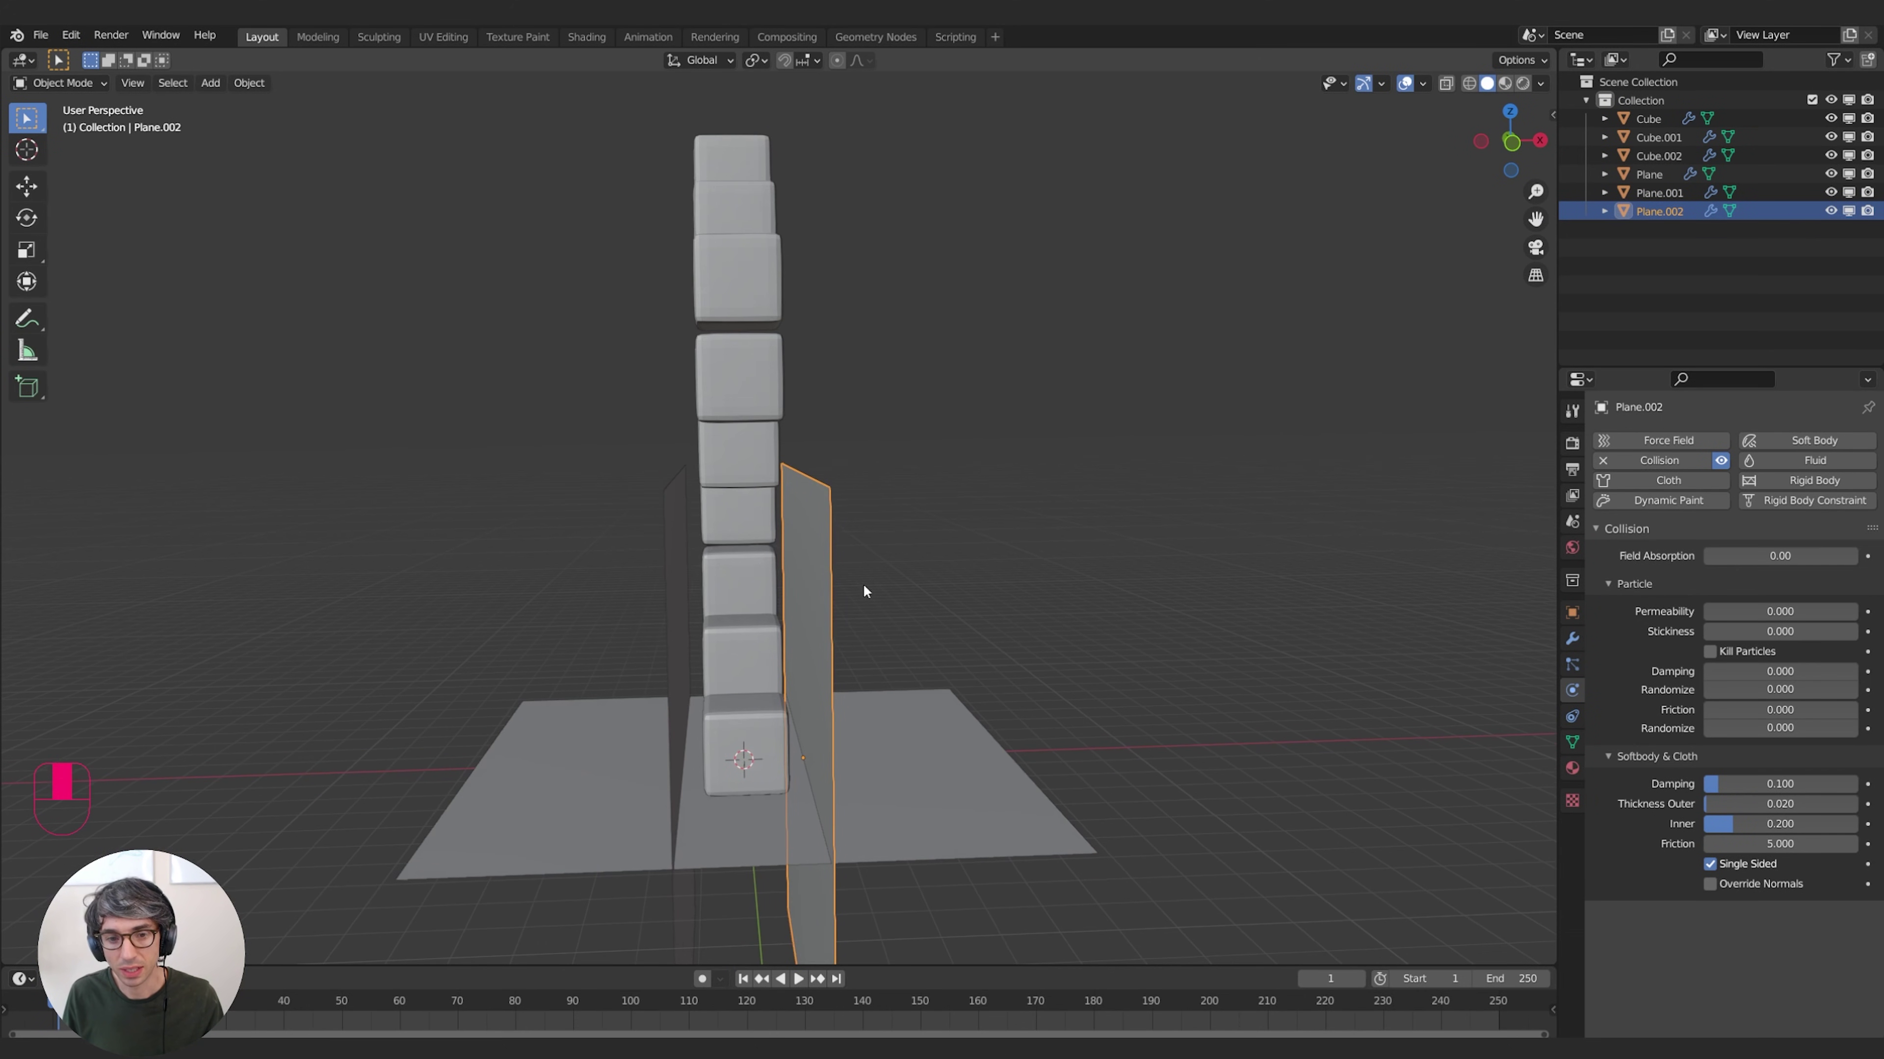
{"action": "key", "text": "Tab"}
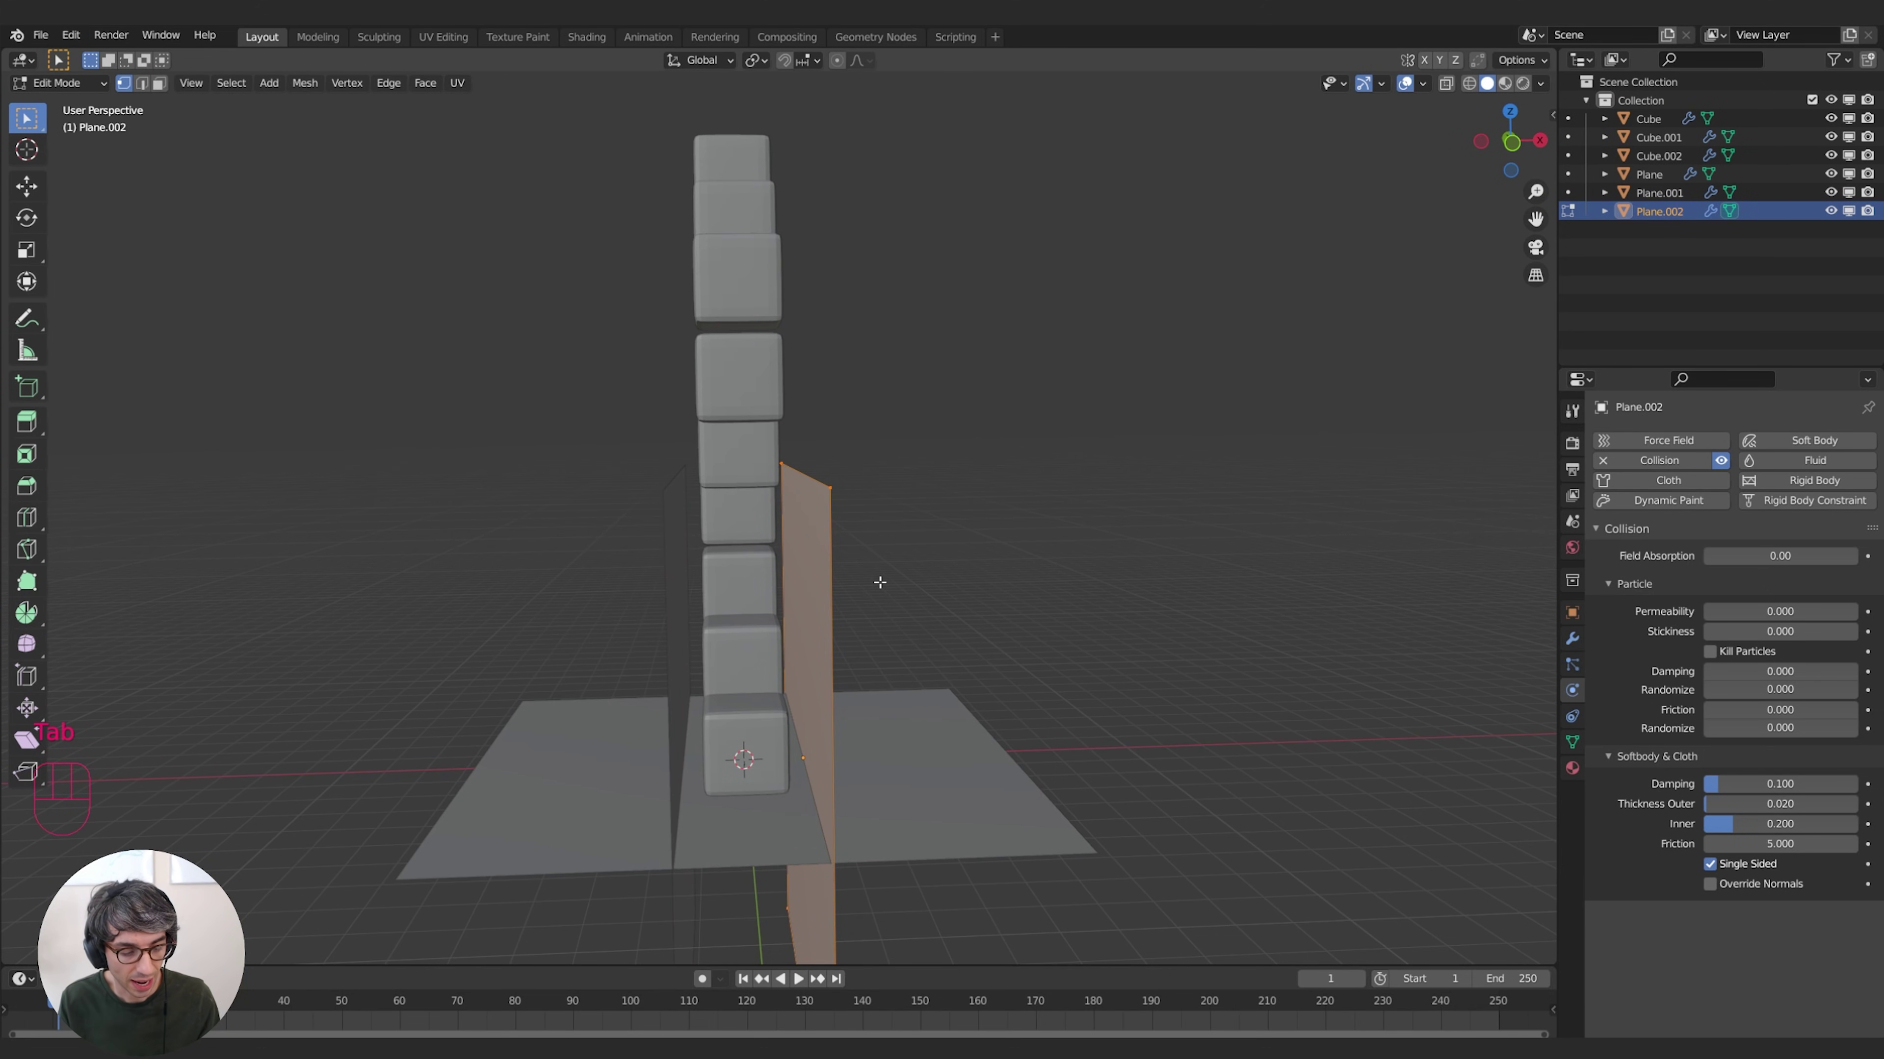
{"action": "key", "text": "F3"}
{"action": "type", "text": "subdivide"}
{"action": "key", "text": "Return"}
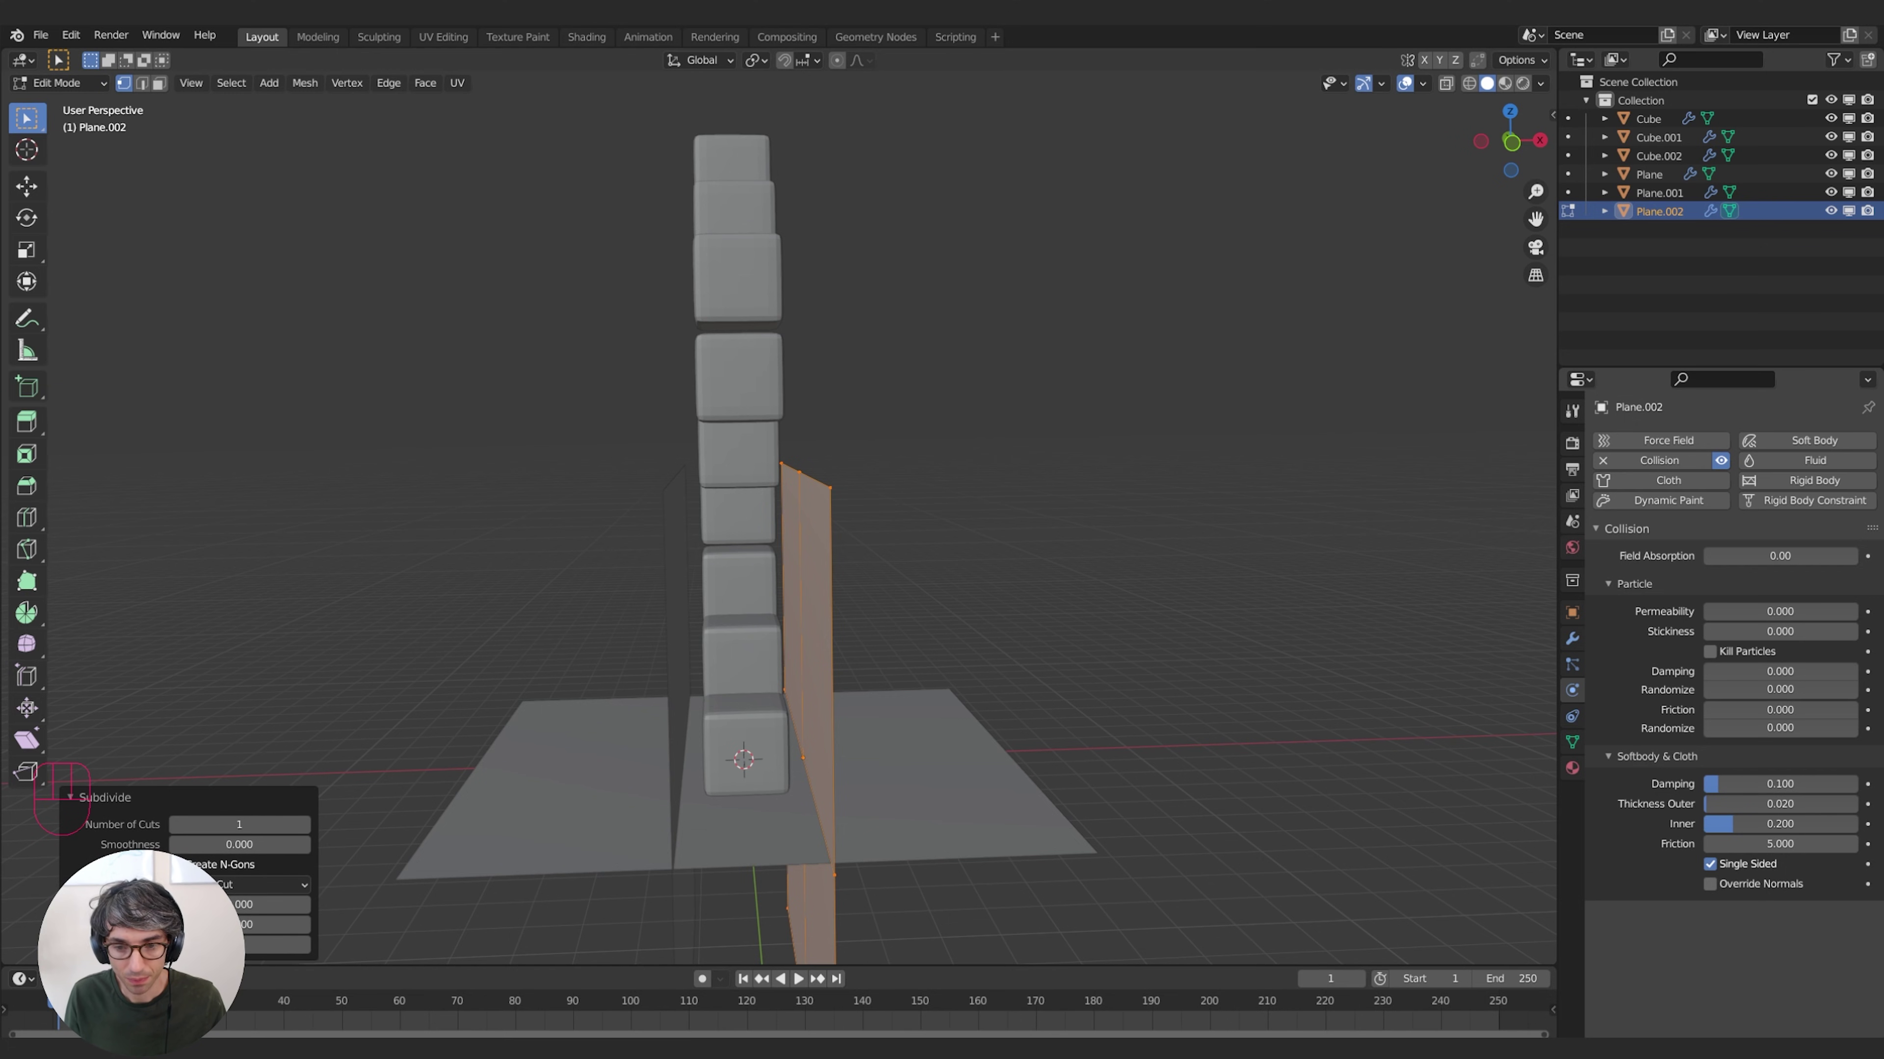
{"action": "double_click", "coordinate": [239, 824]}
{"action": "type", "text": "10"}
{"action": "key", "text": "Return"}
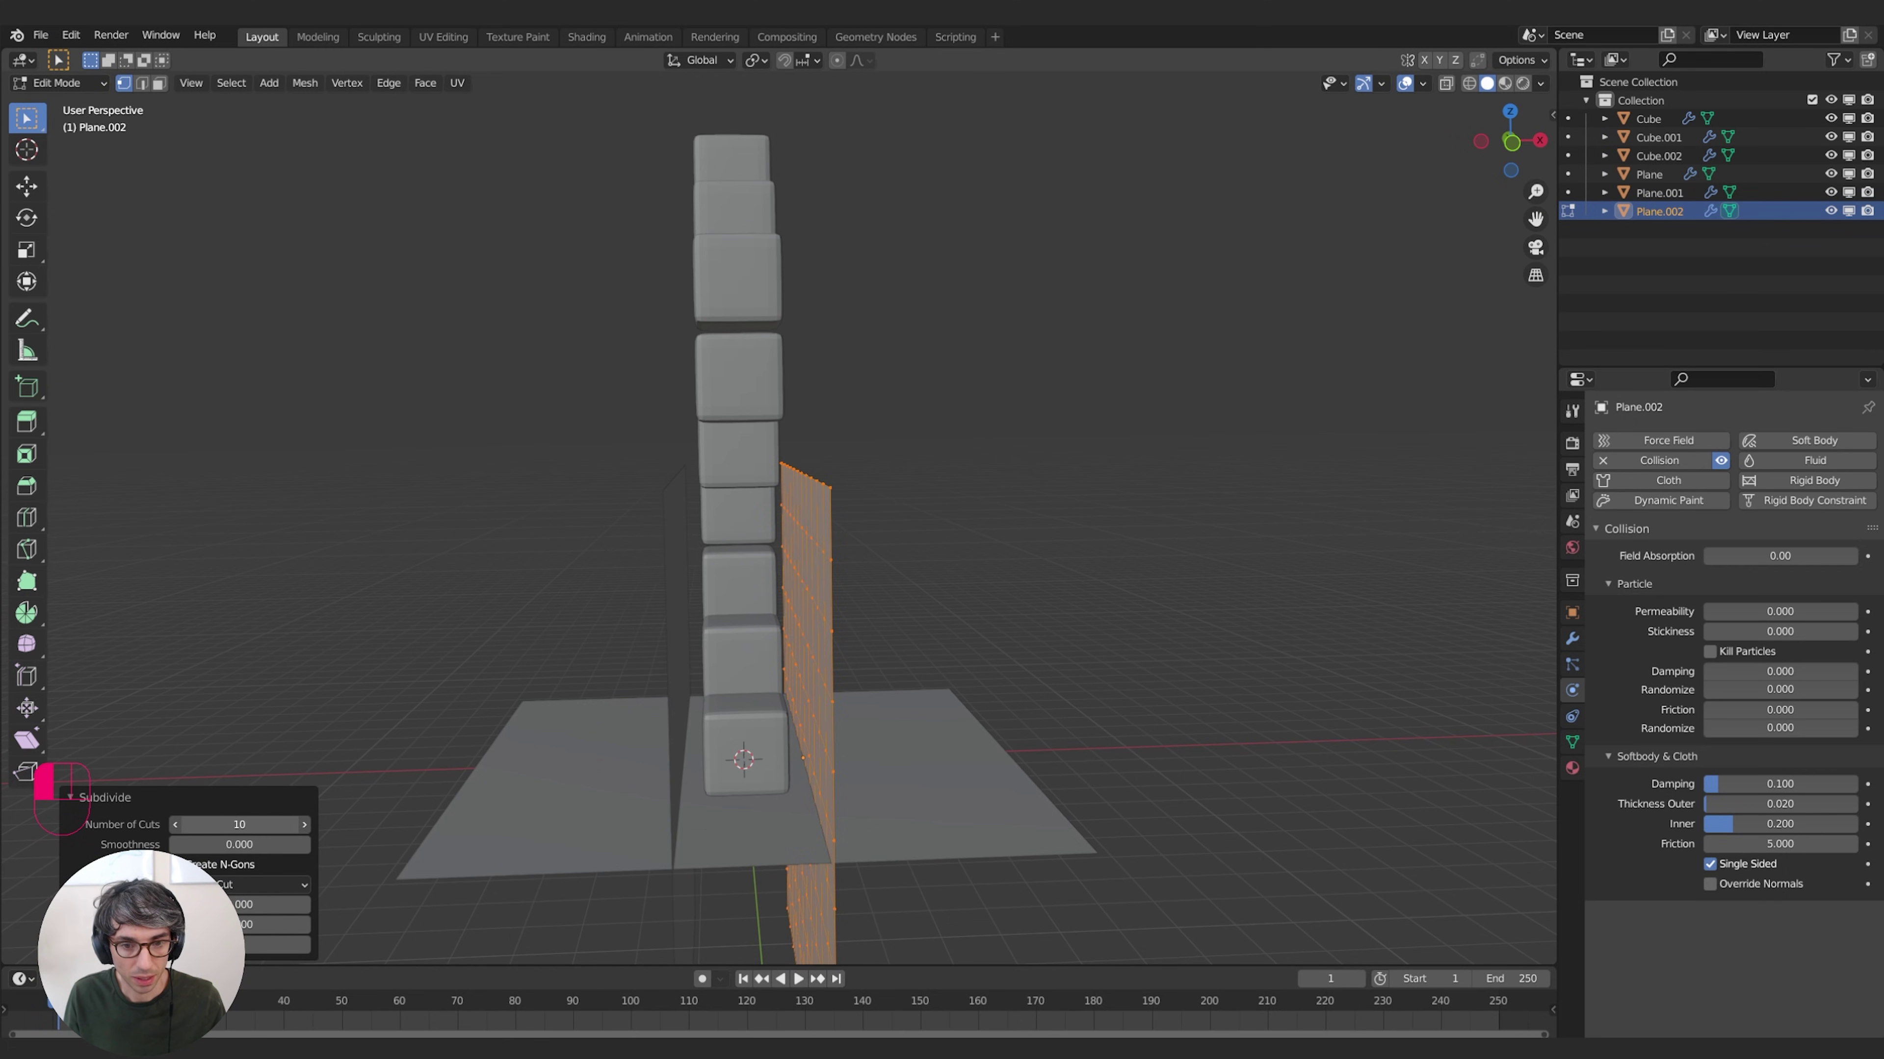
Extrude all faces of wall Plane.002 along the X axis, away from the cubes, to give the wall thickness
{"action": "key", "text": "e"}
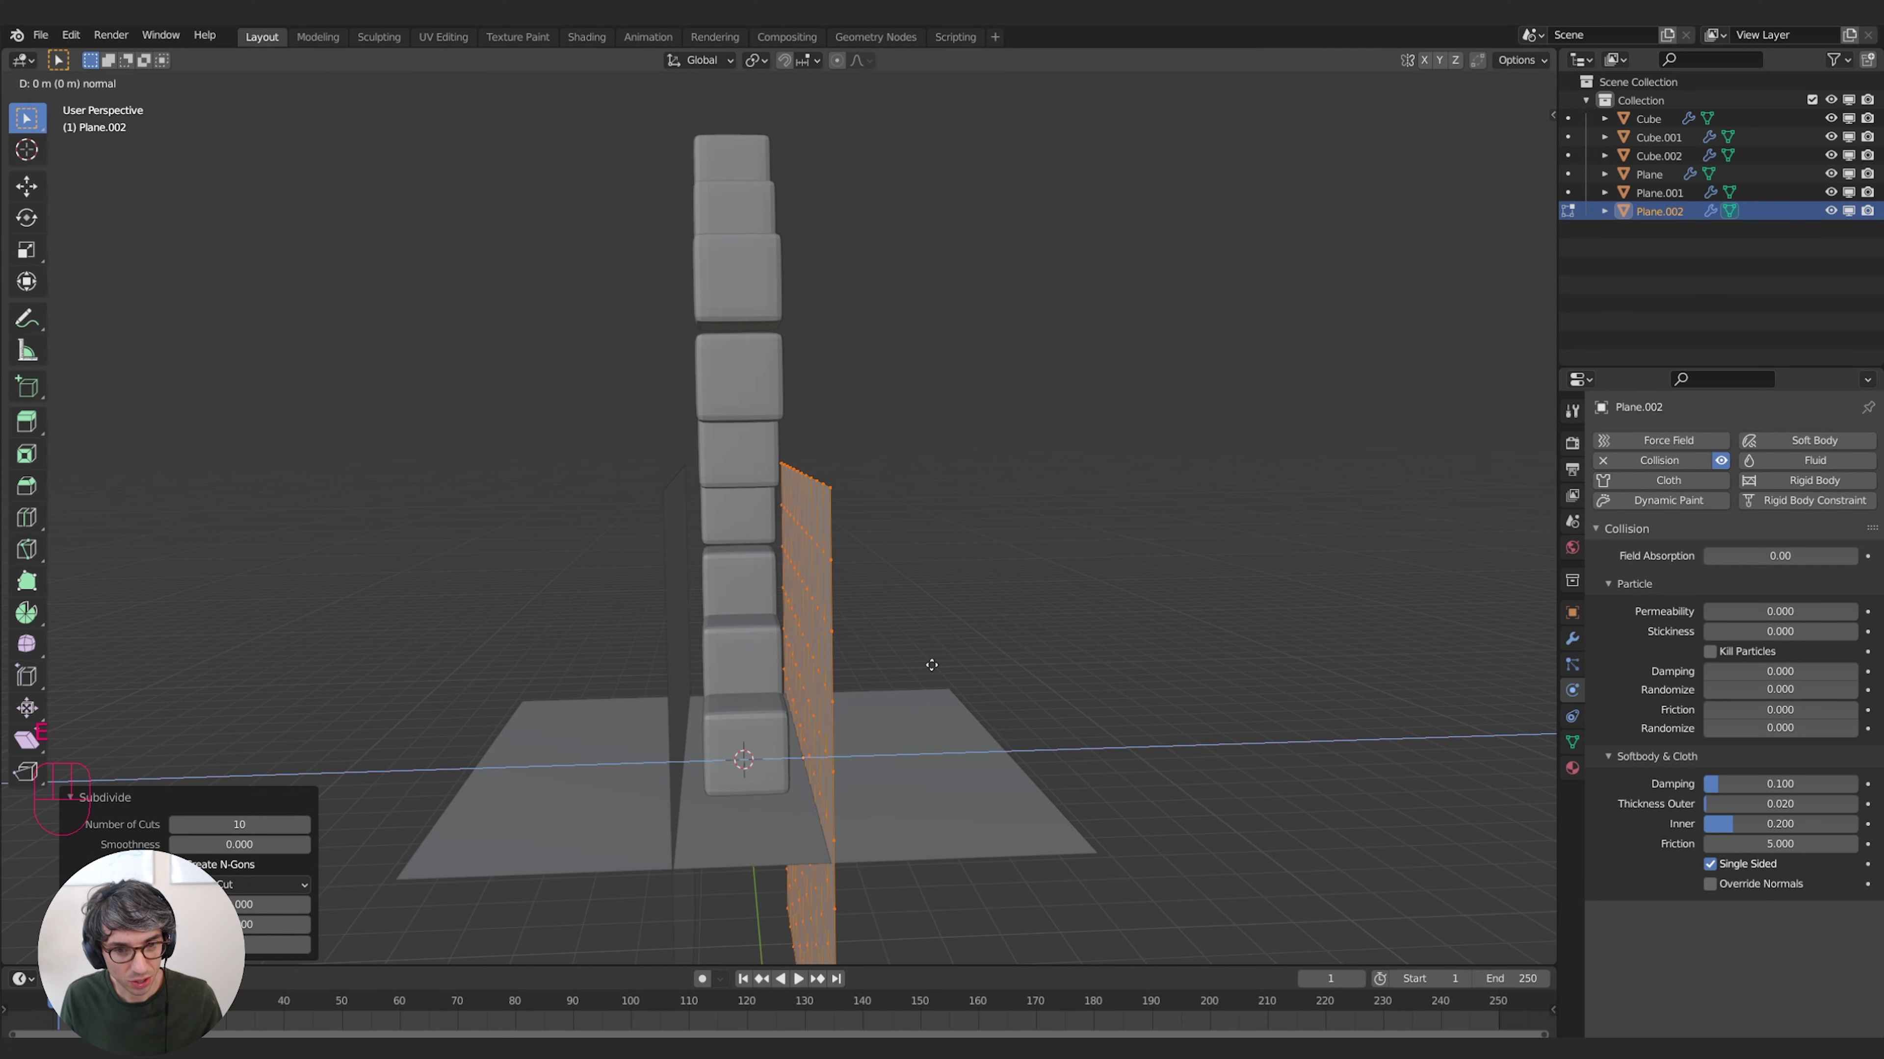
{"action": "right_click", "coordinate": [931, 665]}
{"action": "key", "text": "g"}
{"action": "key", "text": "x"}
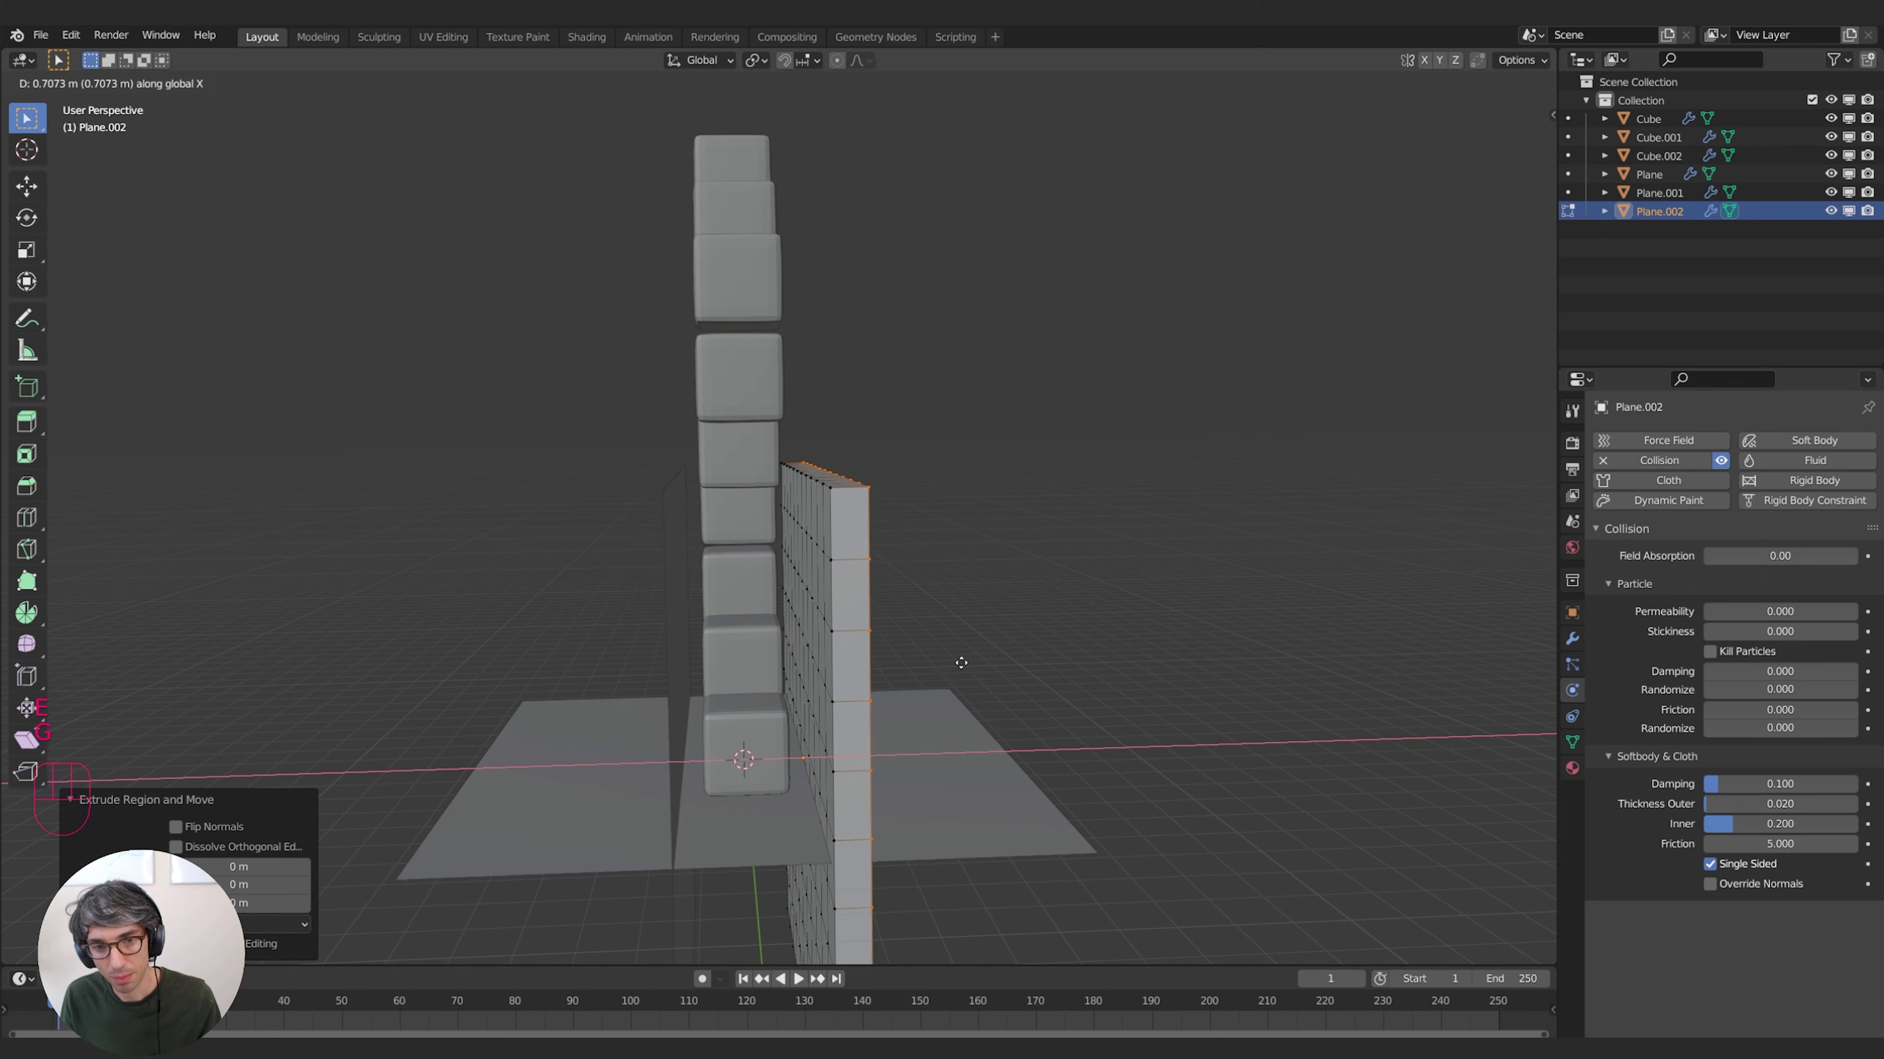
{"action": "left_click", "coordinate": [968, 661]}
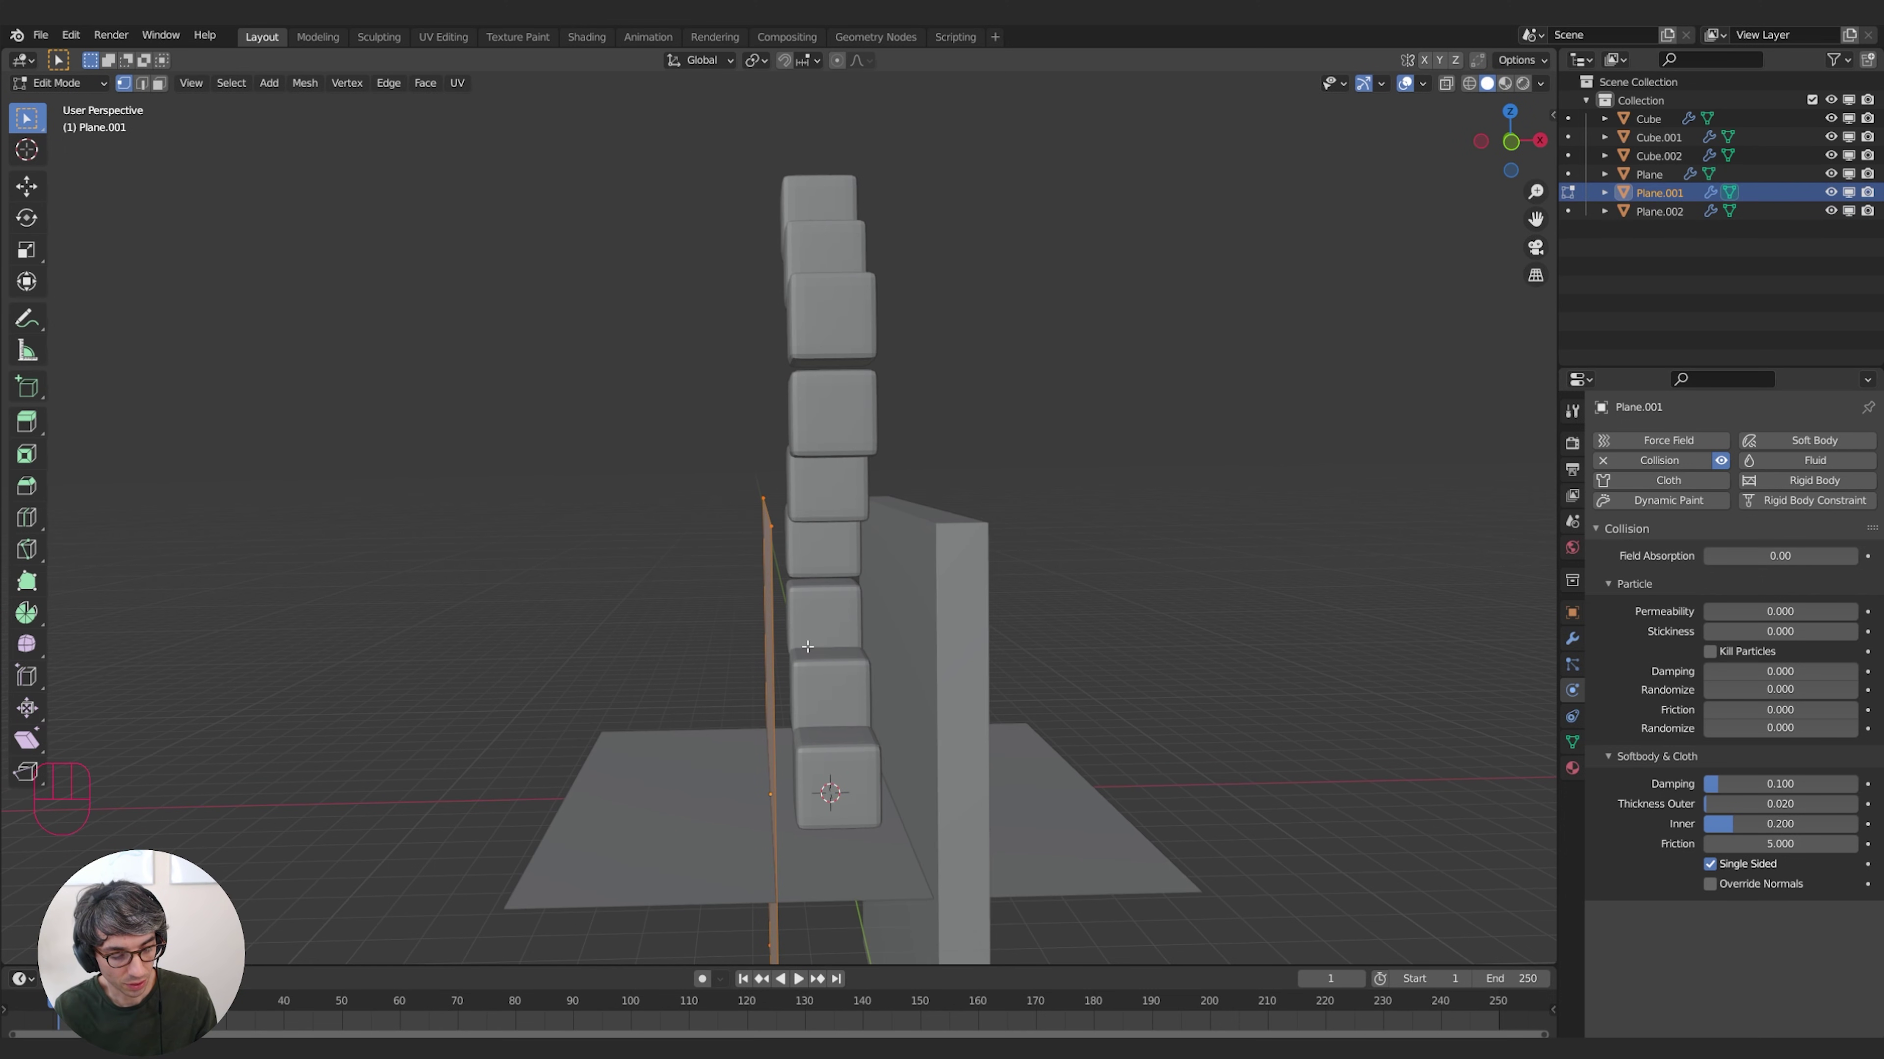
Subdivide the mesh of the opposite collision wall, Plane.001, with multiple cuts
{"action": "key", "text": "F3"}
{"action": "type", "text": "s"}
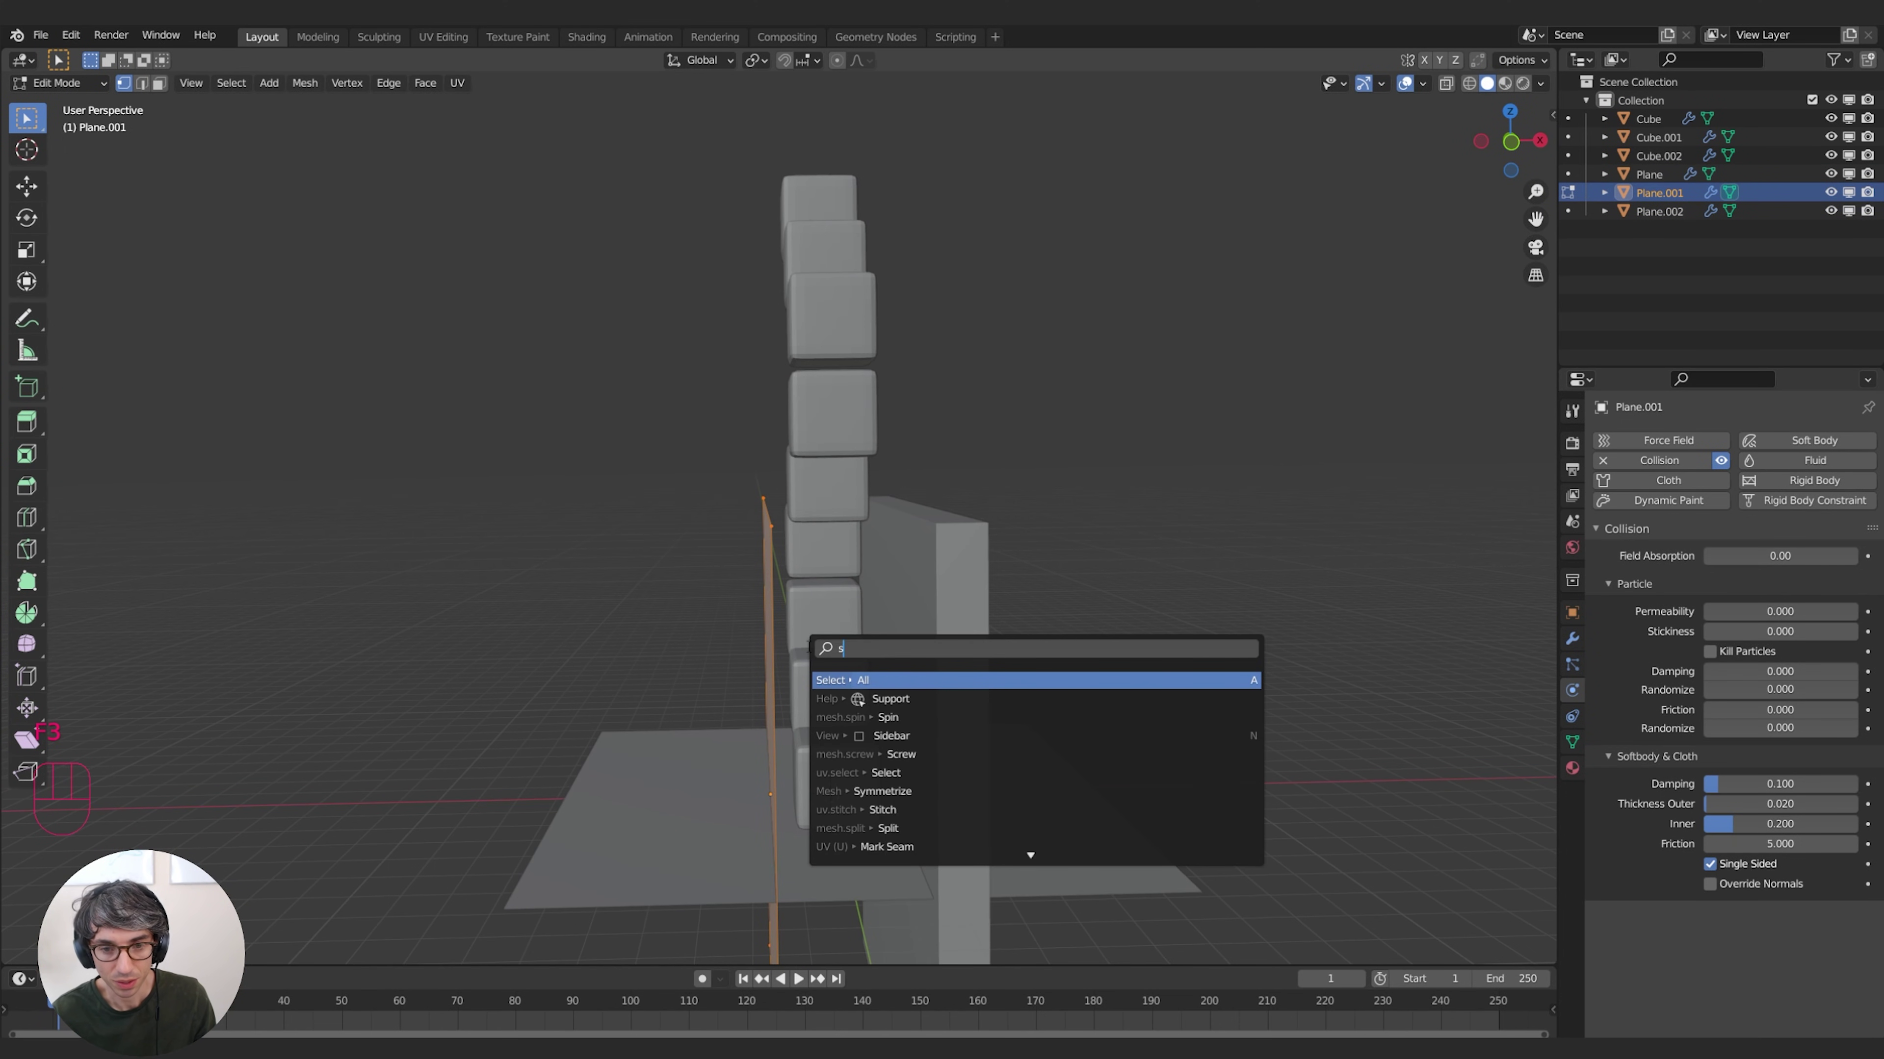
{"action": "type", "text": "ubd"}
{"action": "key", "text": "Return"}
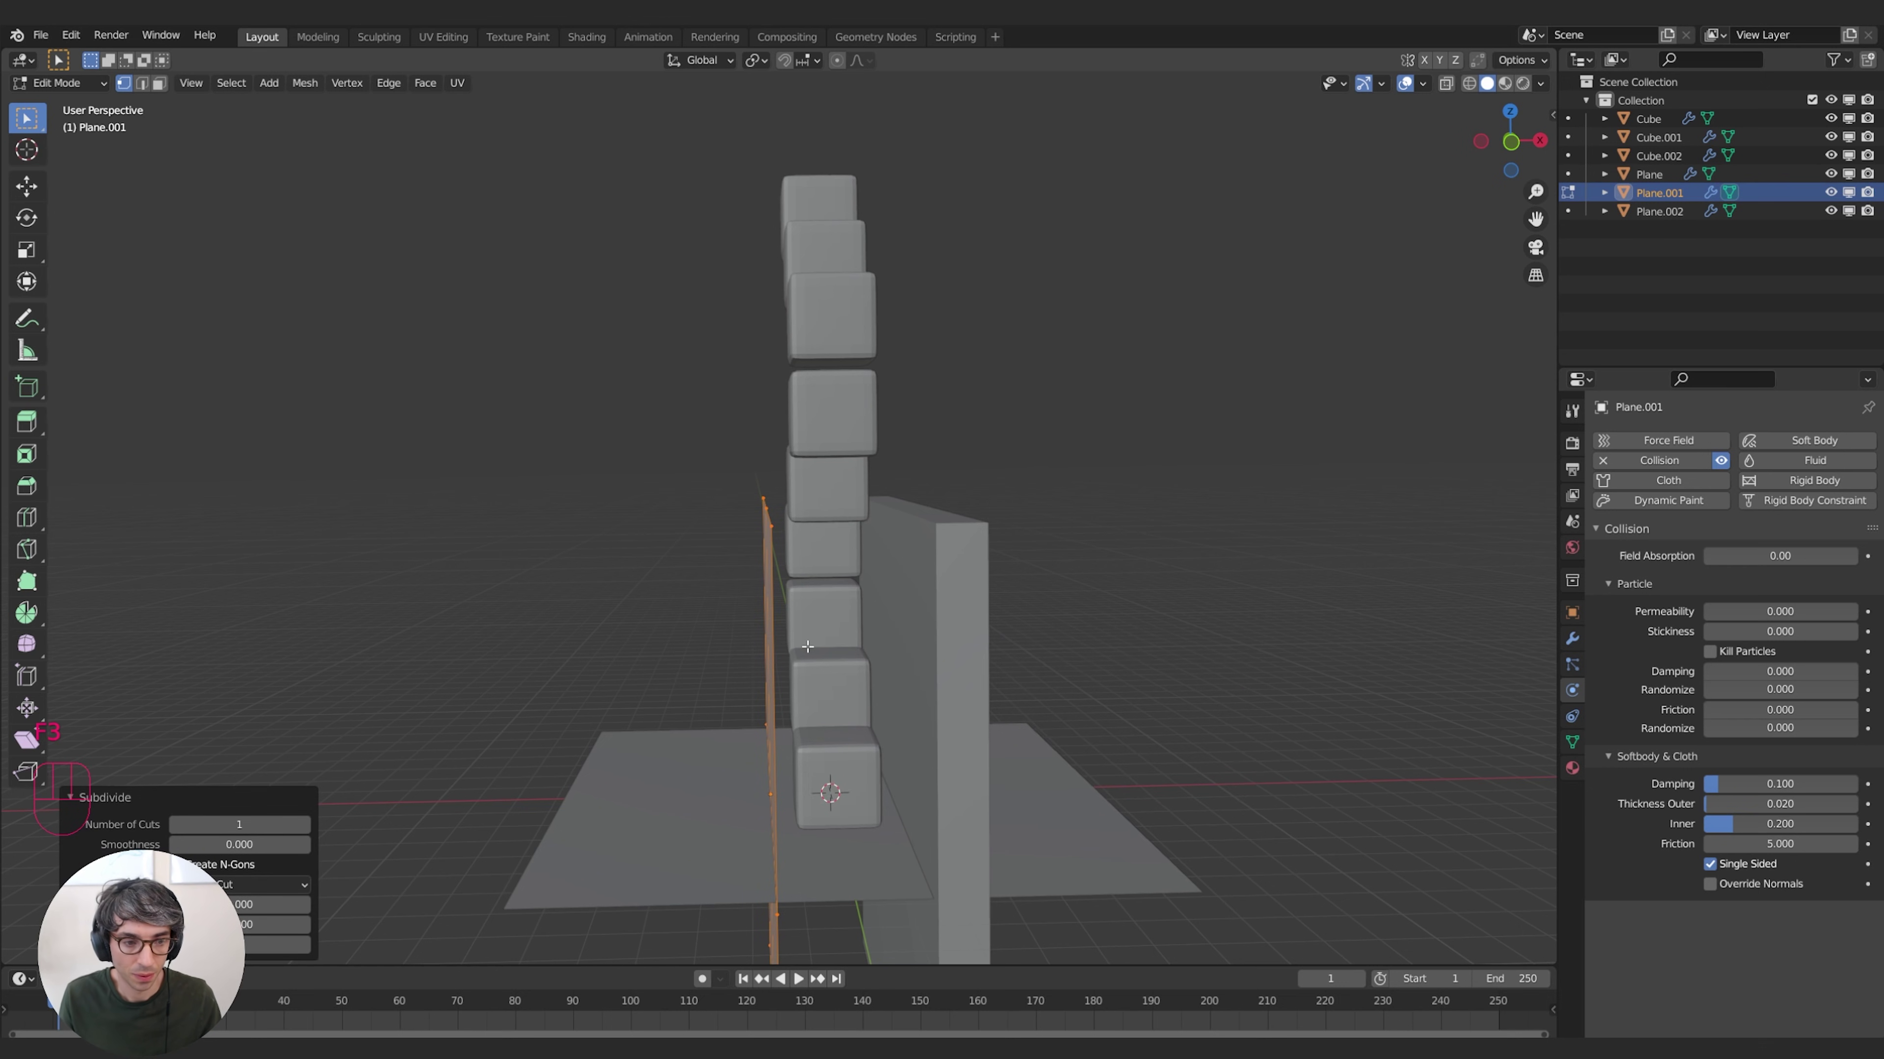
{"action": "left_click_drag", "start_coordinate": [239, 825], "coordinate": [458, 791]}
{"action": "middle_click_drag", "start_coordinate": [458, 791], "coordinate": [927, 751]}
Extrude wall Plane.001 outward from the cubes into a thick slab and return to Object Mode
{"action": "key", "text": "e"}
{"action": "key", "text": "g"}
{"action": "left_click", "coordinate": [905, 731]}
{"action": "key", "text": "Tab"}
Duplicate wall Plane.002 in place and rotate the copy 90° about the Z axis
{"action": "left_click", "coordinate": [893, 753]}
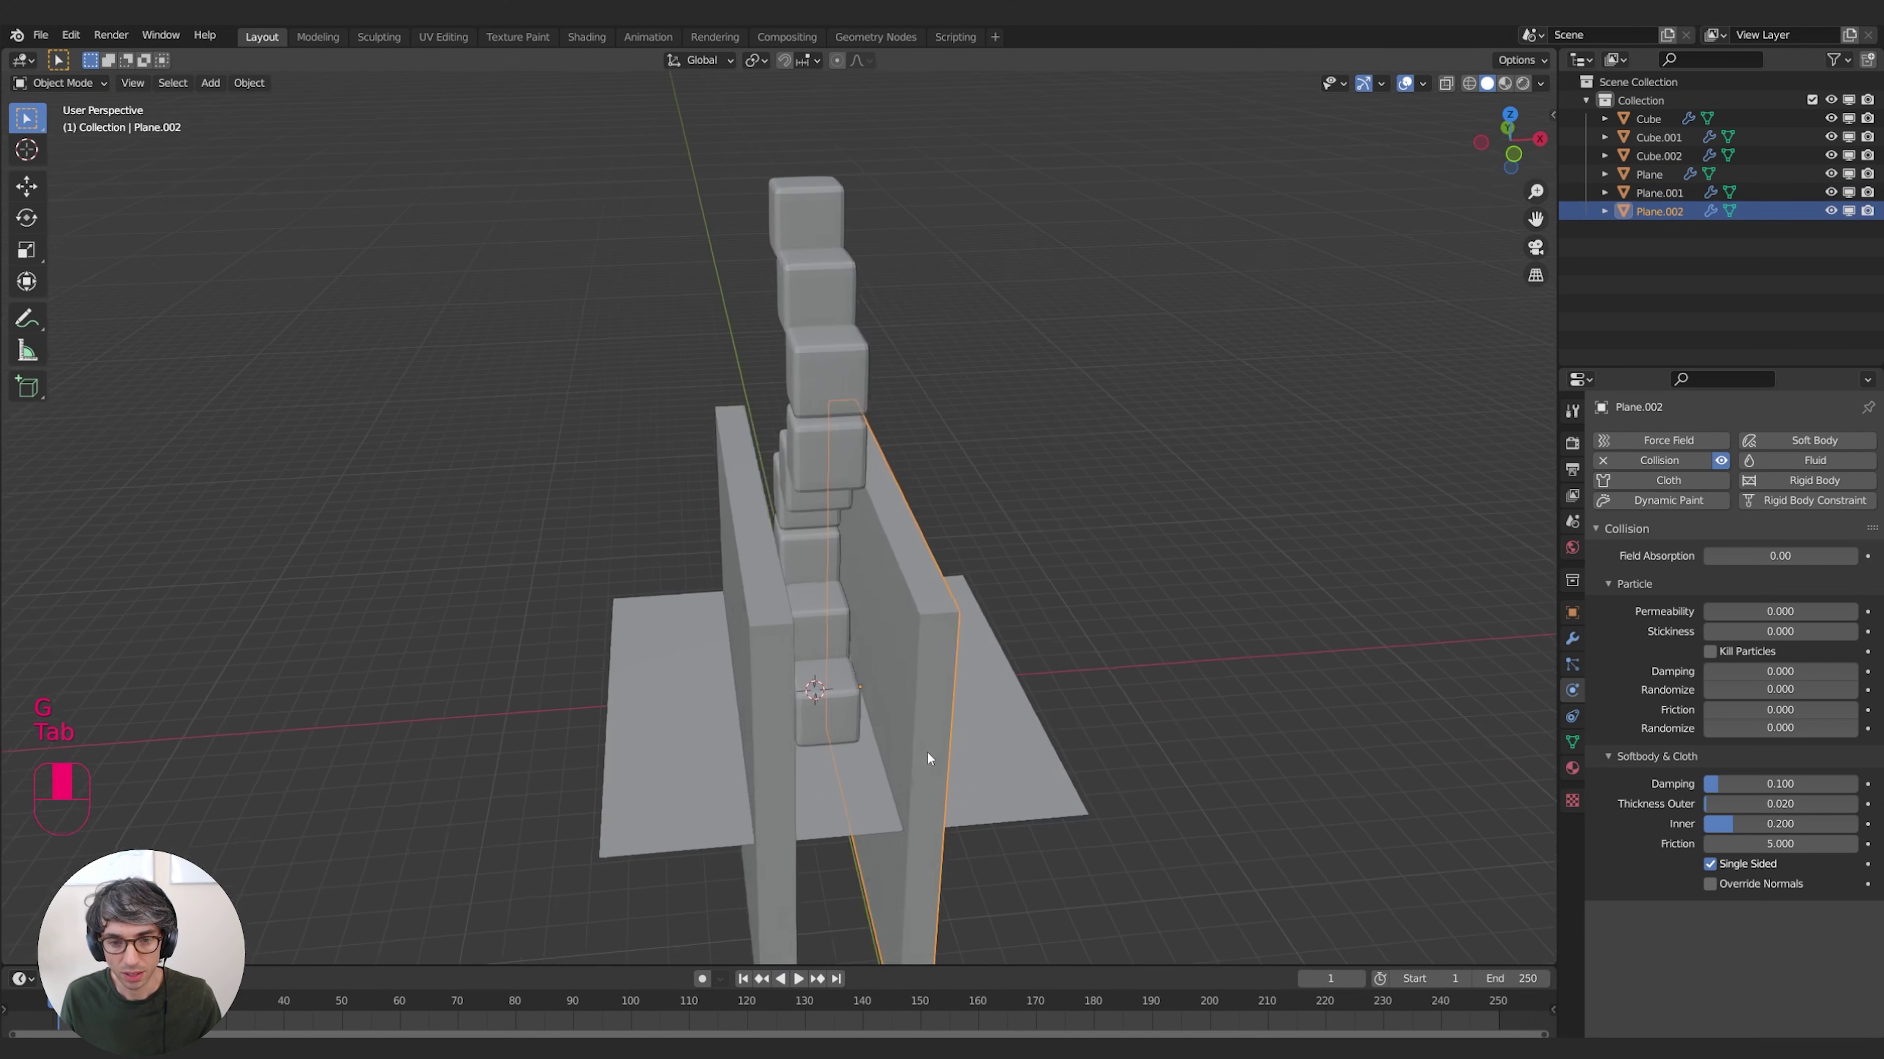
{"action": "middle_click_drag", "start_coordinate": [781, 718], "coordinate": [1005, 674]}
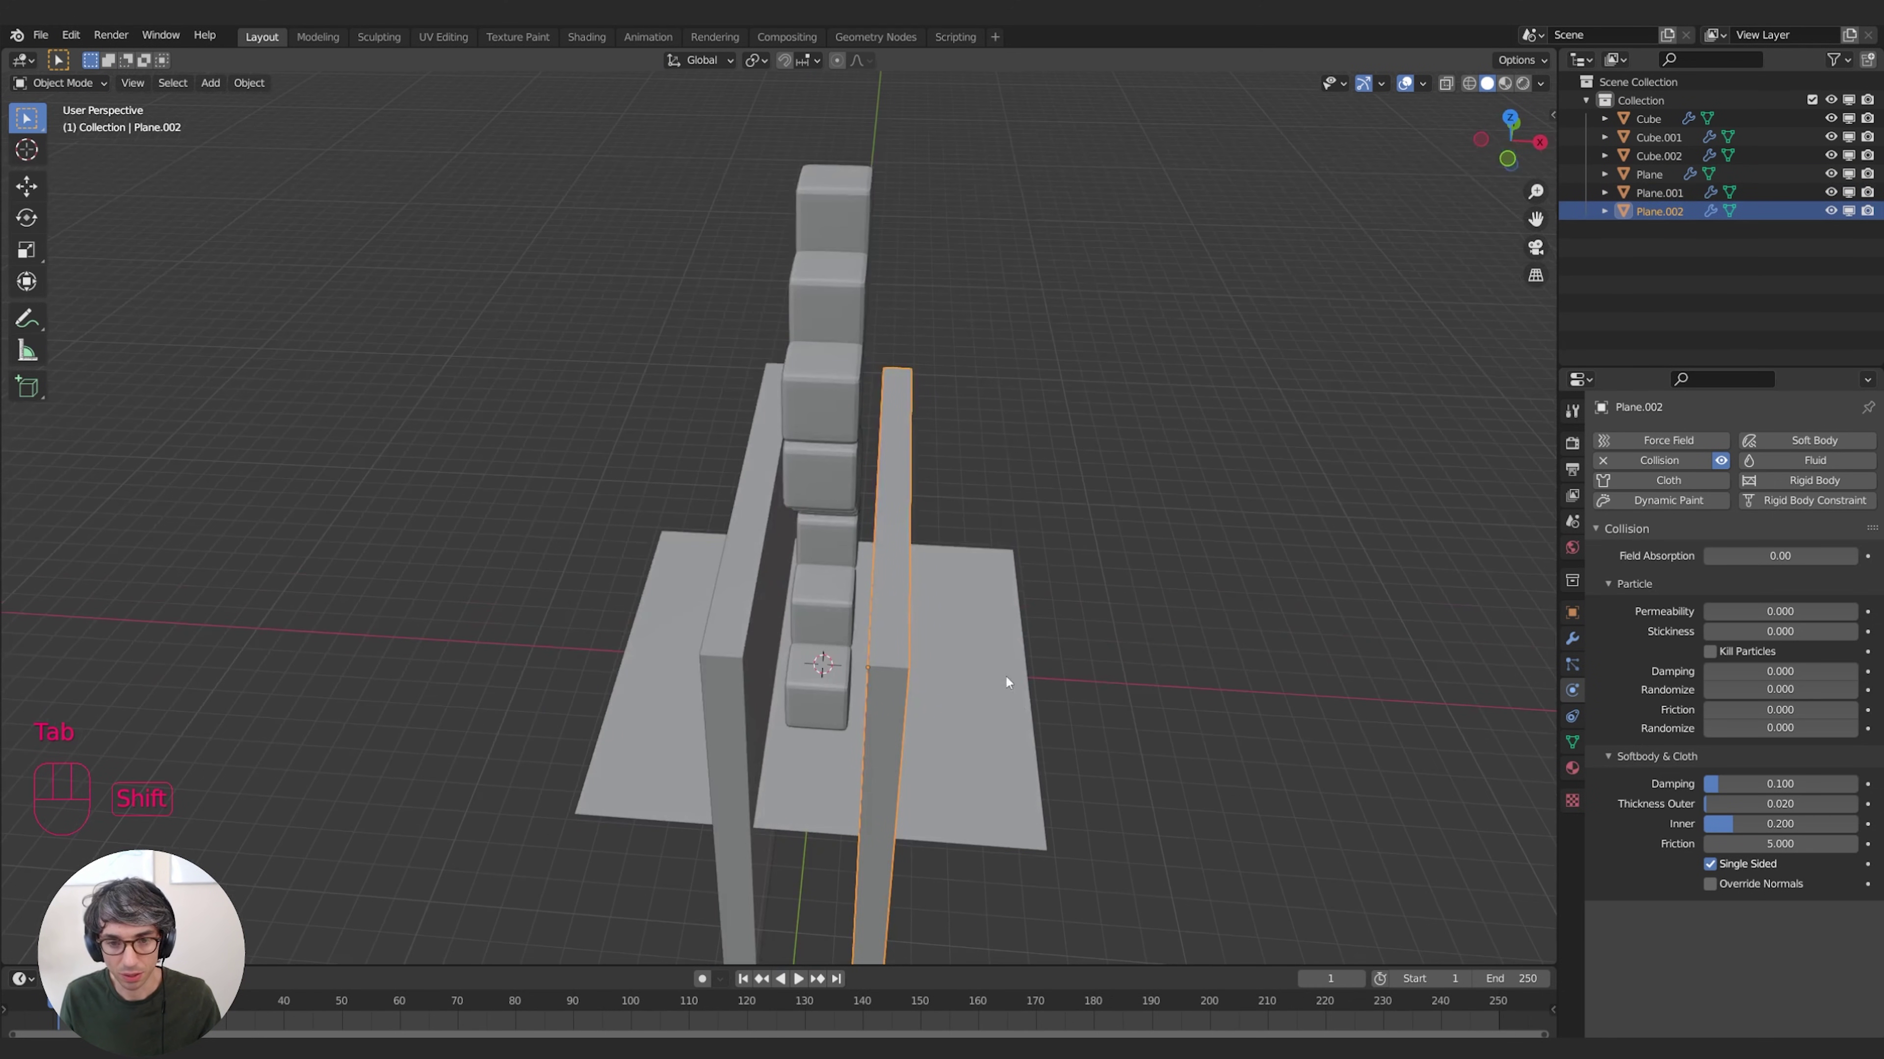
{"action": "key", "text": "shift+d"}
{"action": "right_click", "coordinate": [1005, 674]}
{"action": "type", "text": "r"}
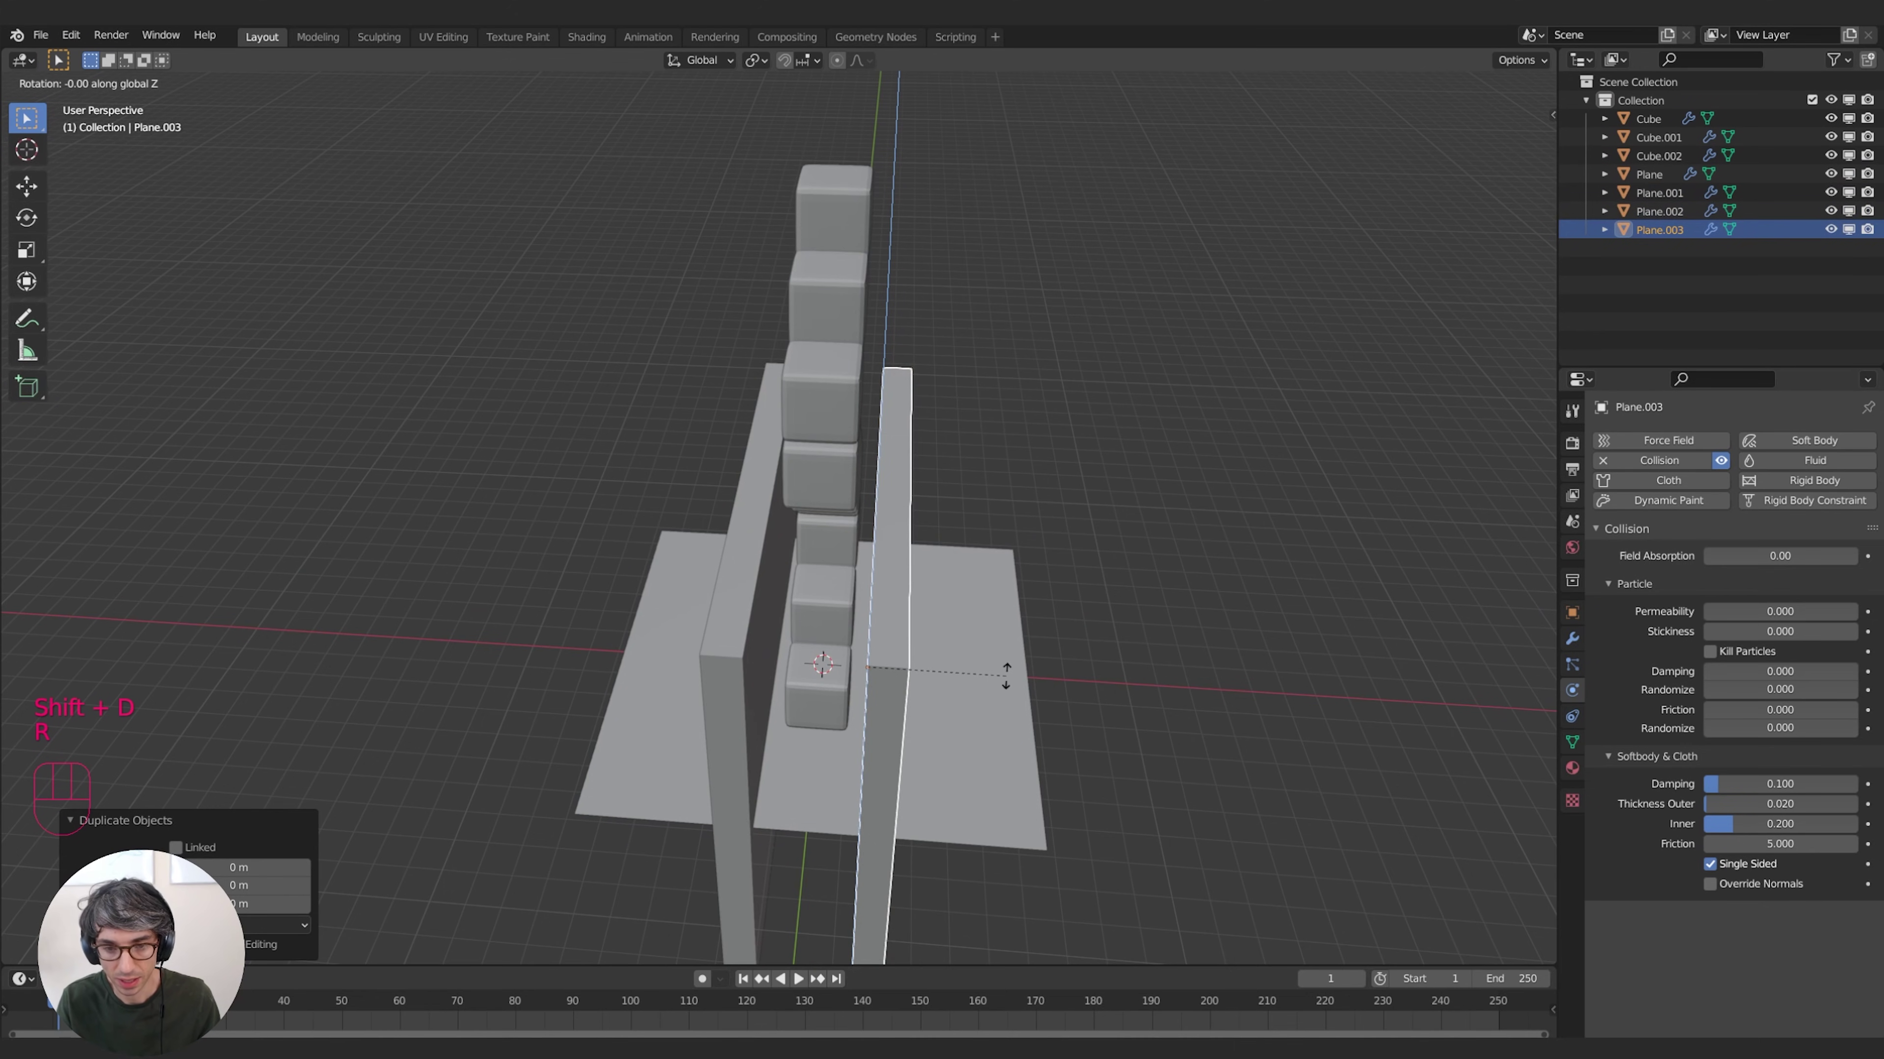
{"action": "type", "text": "90"}
{"action": "key", "text": "Return"}
Move the rotated wall along the negative Y axis so it closes one end of the channel beside the cubes
{"action": "key", "text": "g"}
{"action": "key", "text": "y"}
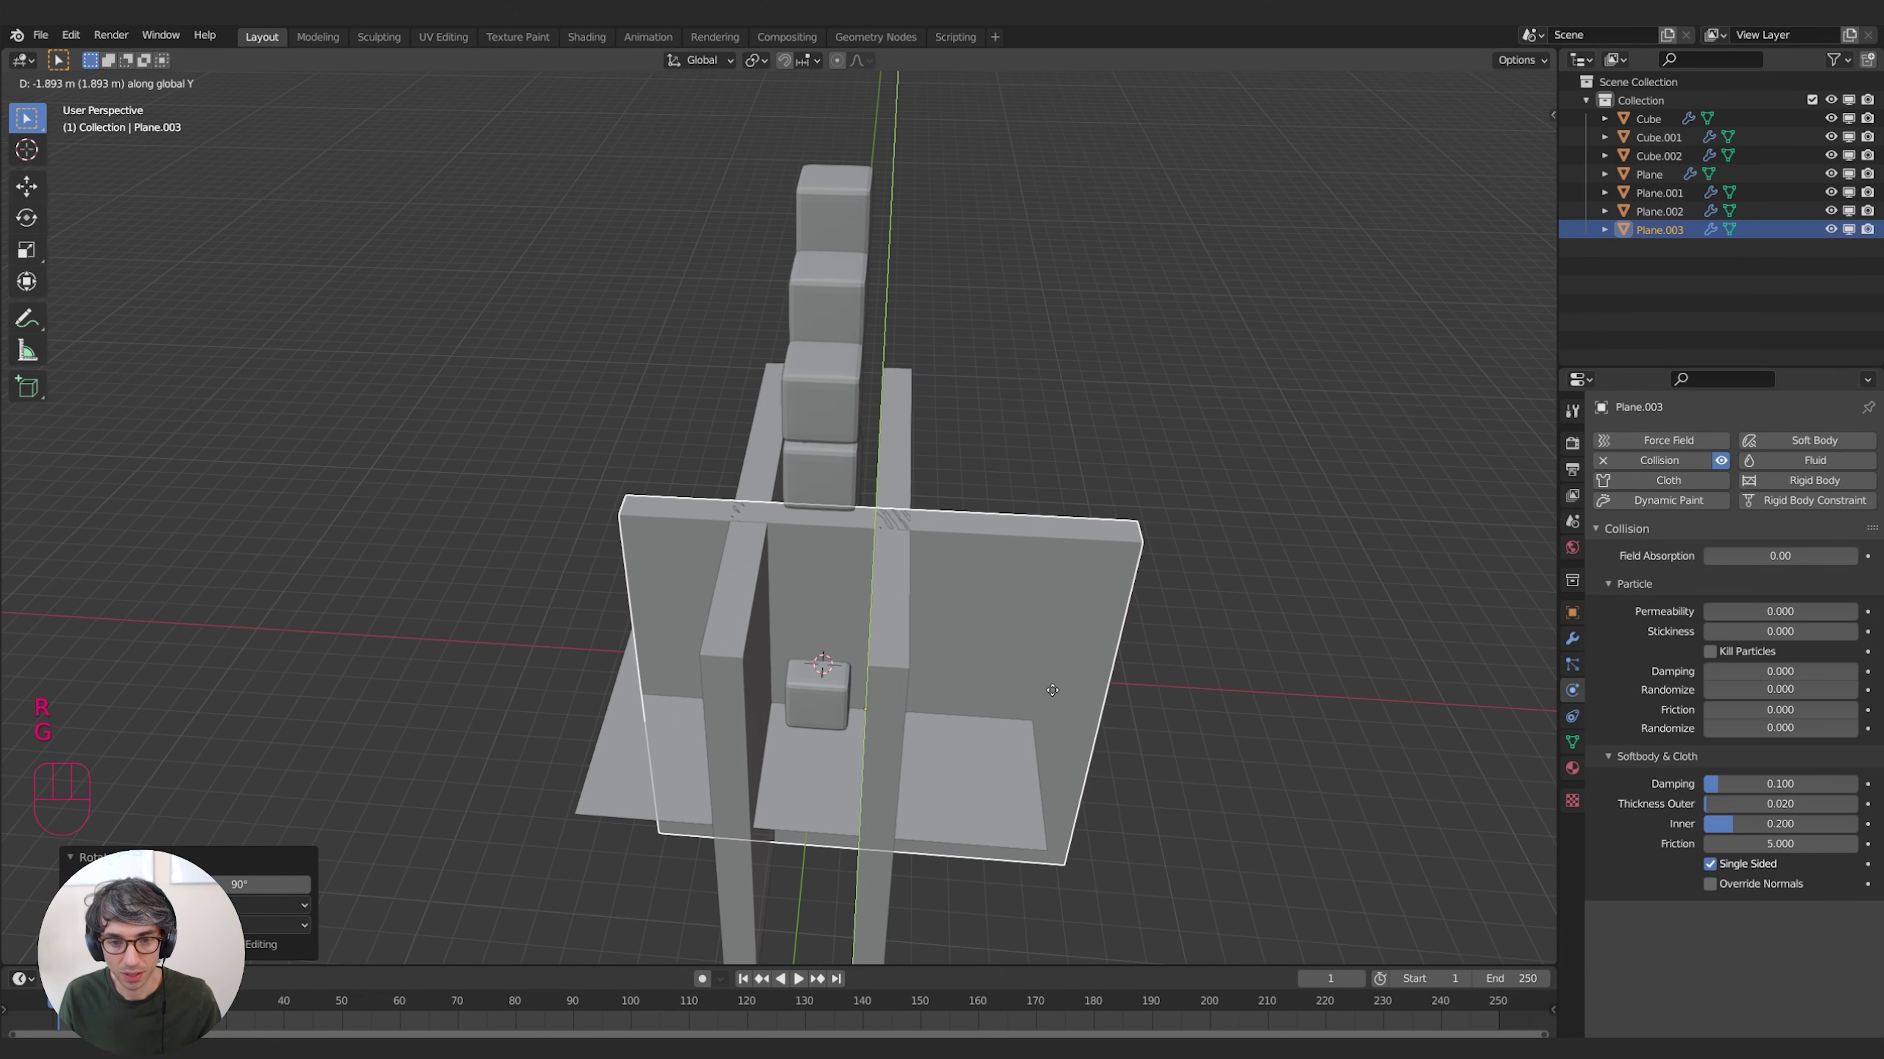
{"action": "left_click", "coordinate": [1039, 723]}
{"action": "middle_click_drag", "start_coordinate": [1039, 723], "coordinate": [784, 786]}
{"action": "key", "text": "g"}
{"action": "key", "text": "y"}
{"action": "left_click", "coordinate": [1023, 795]}
{"action": "key", "text": "g"}
{"action": "key", "text": "y"}
{"action": "left_click", "coordinate": [812, 786]}
{"action": "key", "text": "g"}
{"action": "key", "text": "y"}
{"action": "left_click", "coordinate": [824, 754]}
Duplicate the end wall Plane.003 and move the copy along the Y axis to close the opposite end of the channel
{"action": "key", "text": "shift+d"}
{"action": "key", "text": "Escape"}
{"action": "key", "text": "g"}
{"action": "key", "text": "x"}
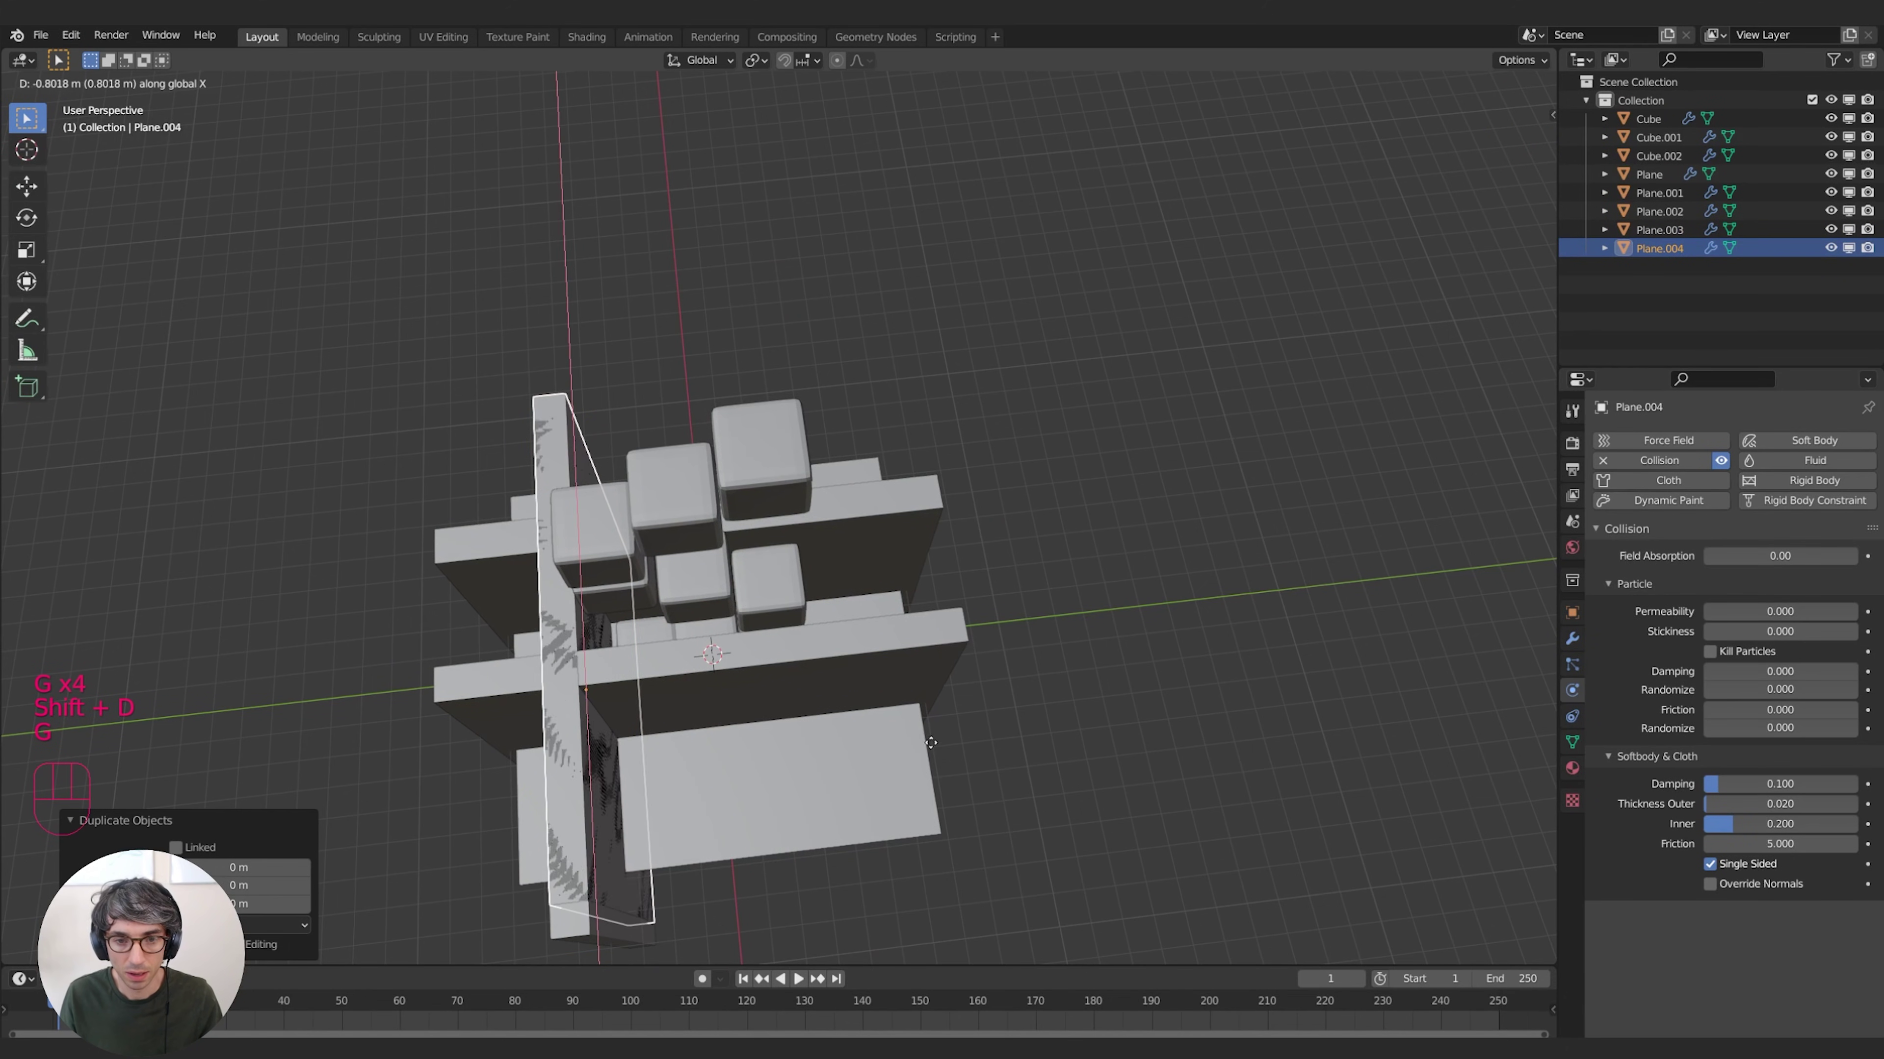
{"action": "key", "text": "g"}
{"action": "key", "text": "y"}
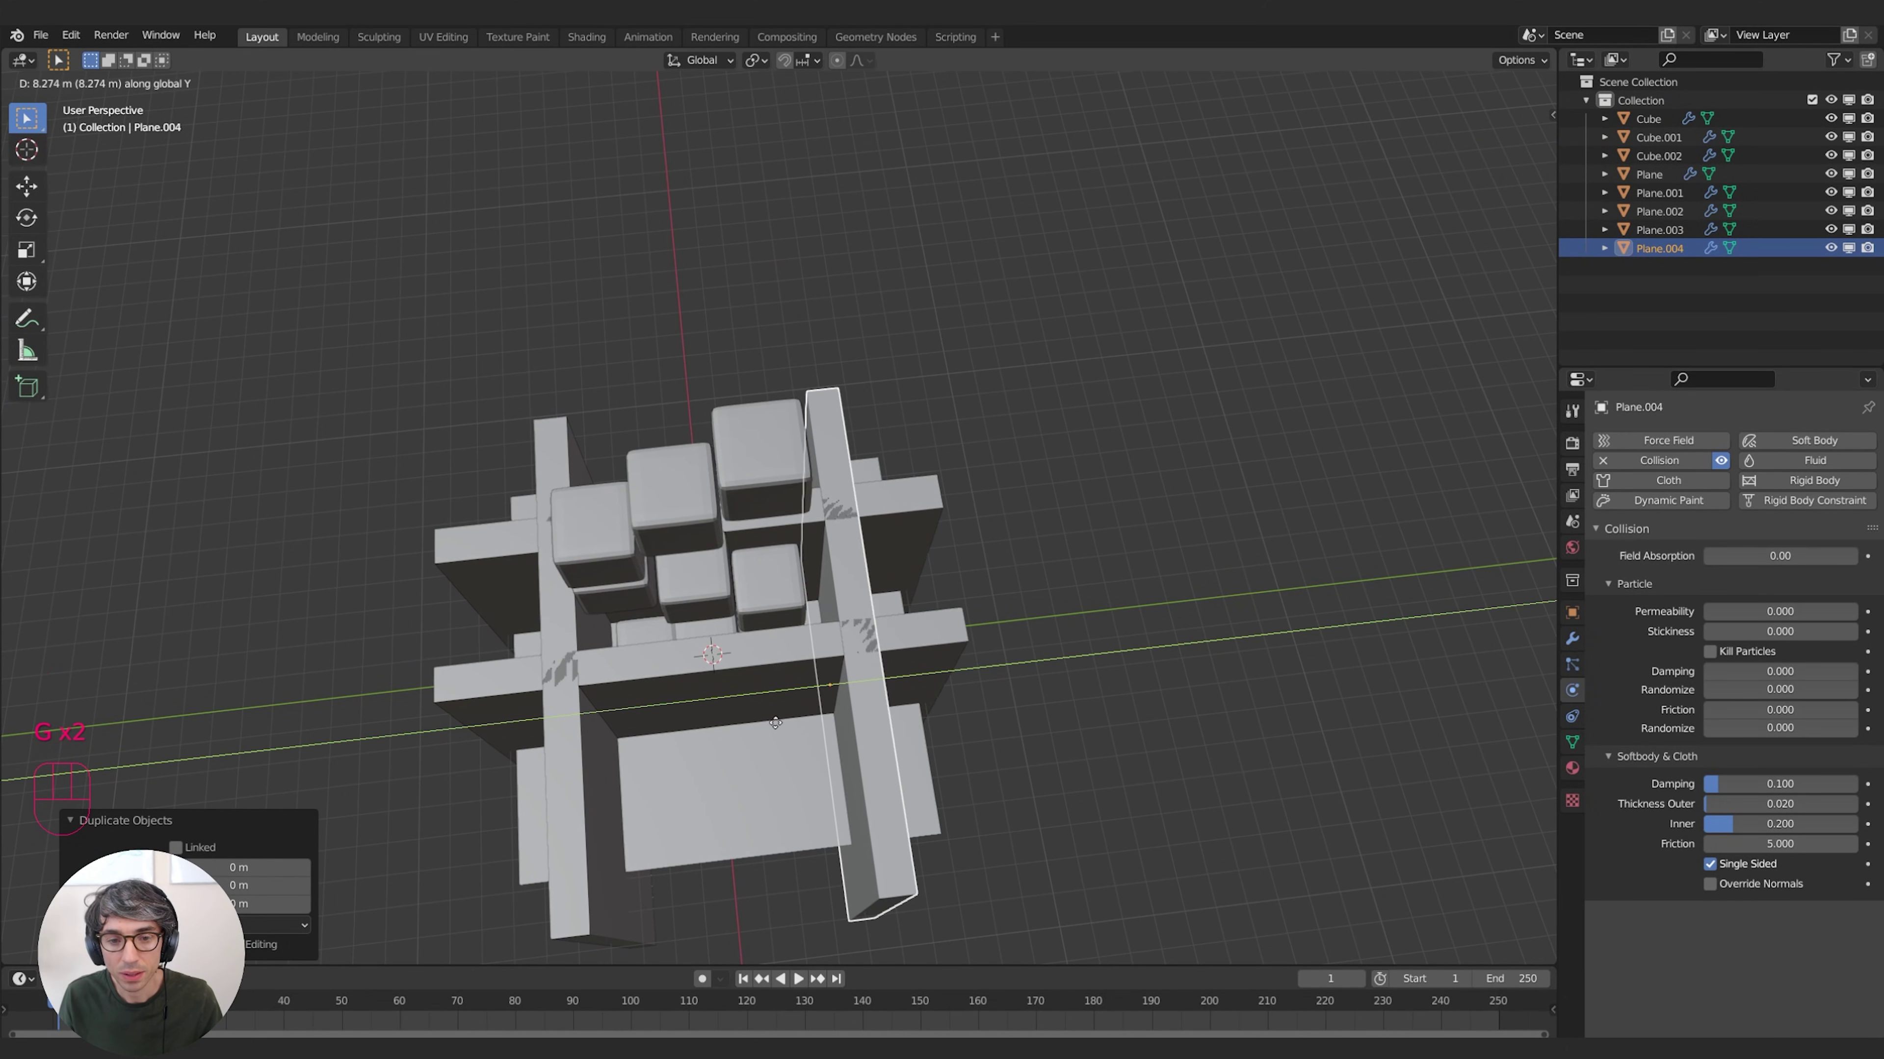
{"action": "left_click", "coordinate": [766, 729]}
Select the four walls Plane.001 to Plane.004 and raise them together along Z by about 5.6 m
{"action": "middle_click_drag", "start_coordinate": [766, 728], "coordinate": [749, 755]}
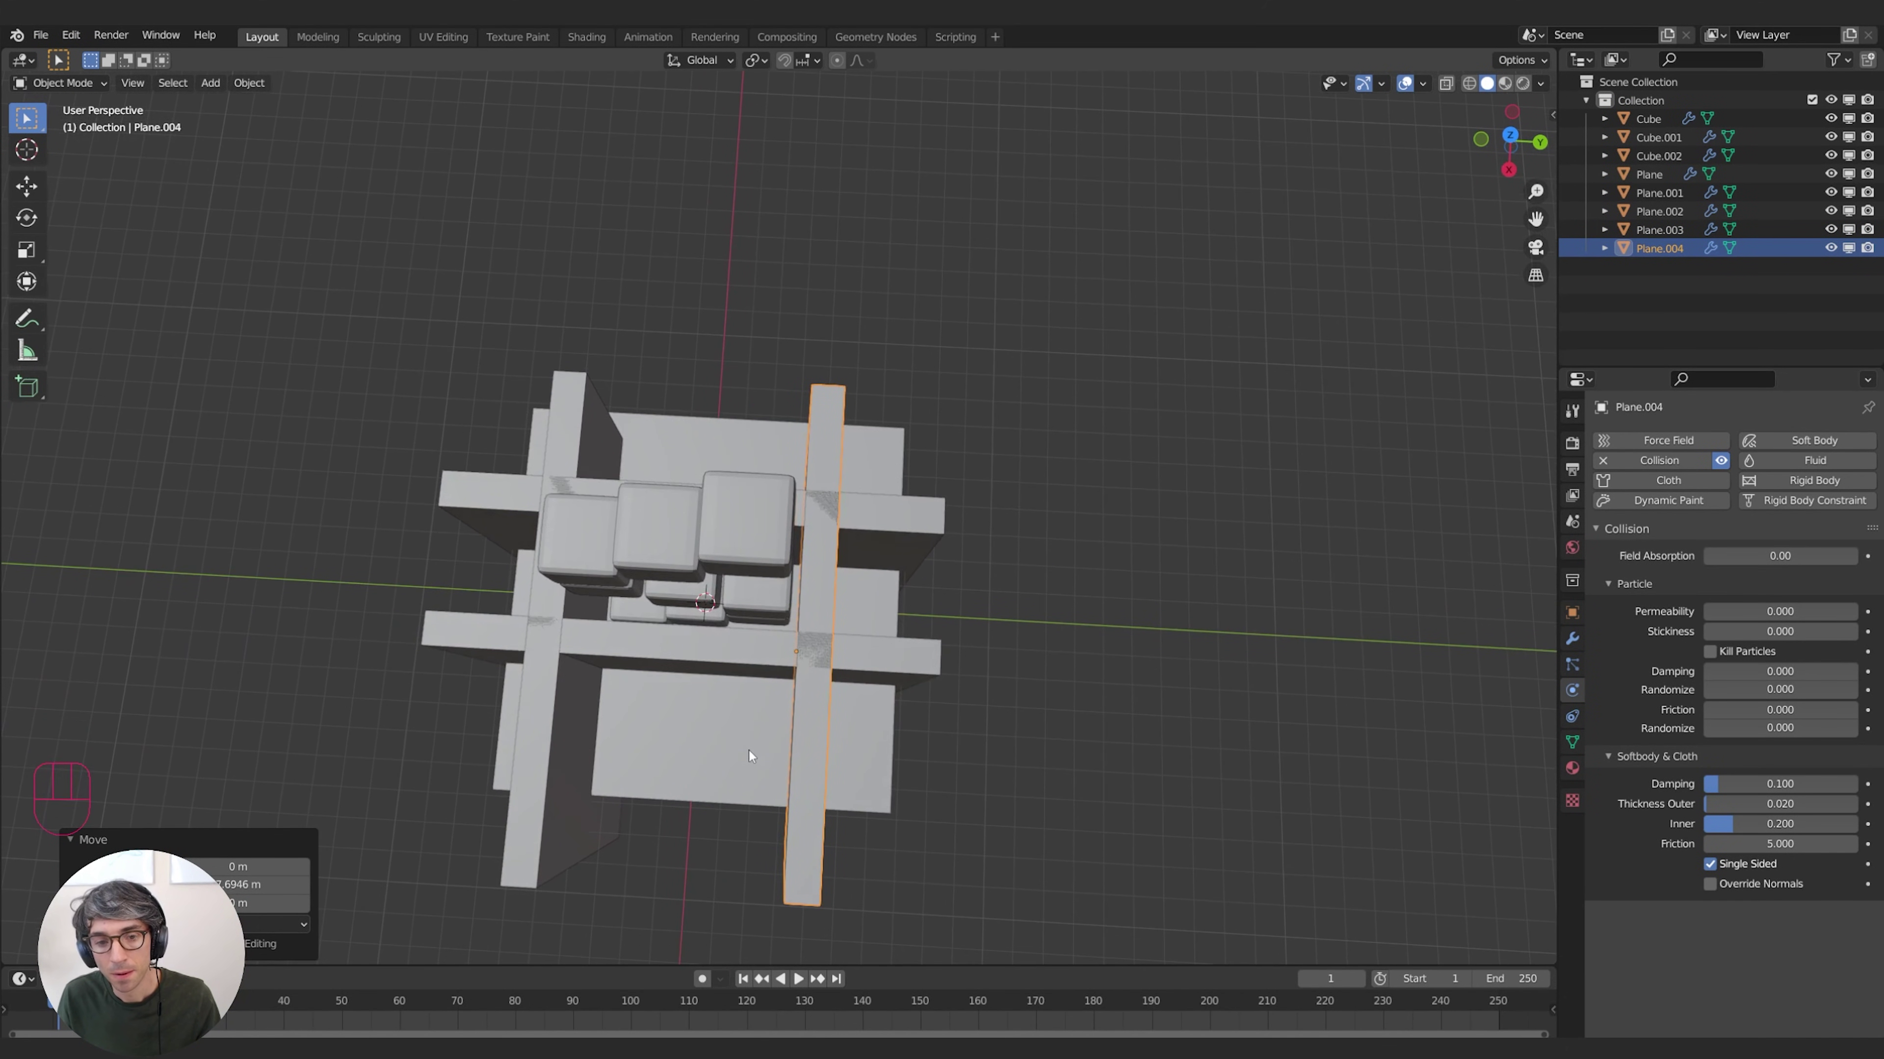
{"action": "middle_click_drag", "start_coordinate": [810, 623], "coordinate": [887, 649]}
{"action": "left_click", "coordinate": [624, 551]}
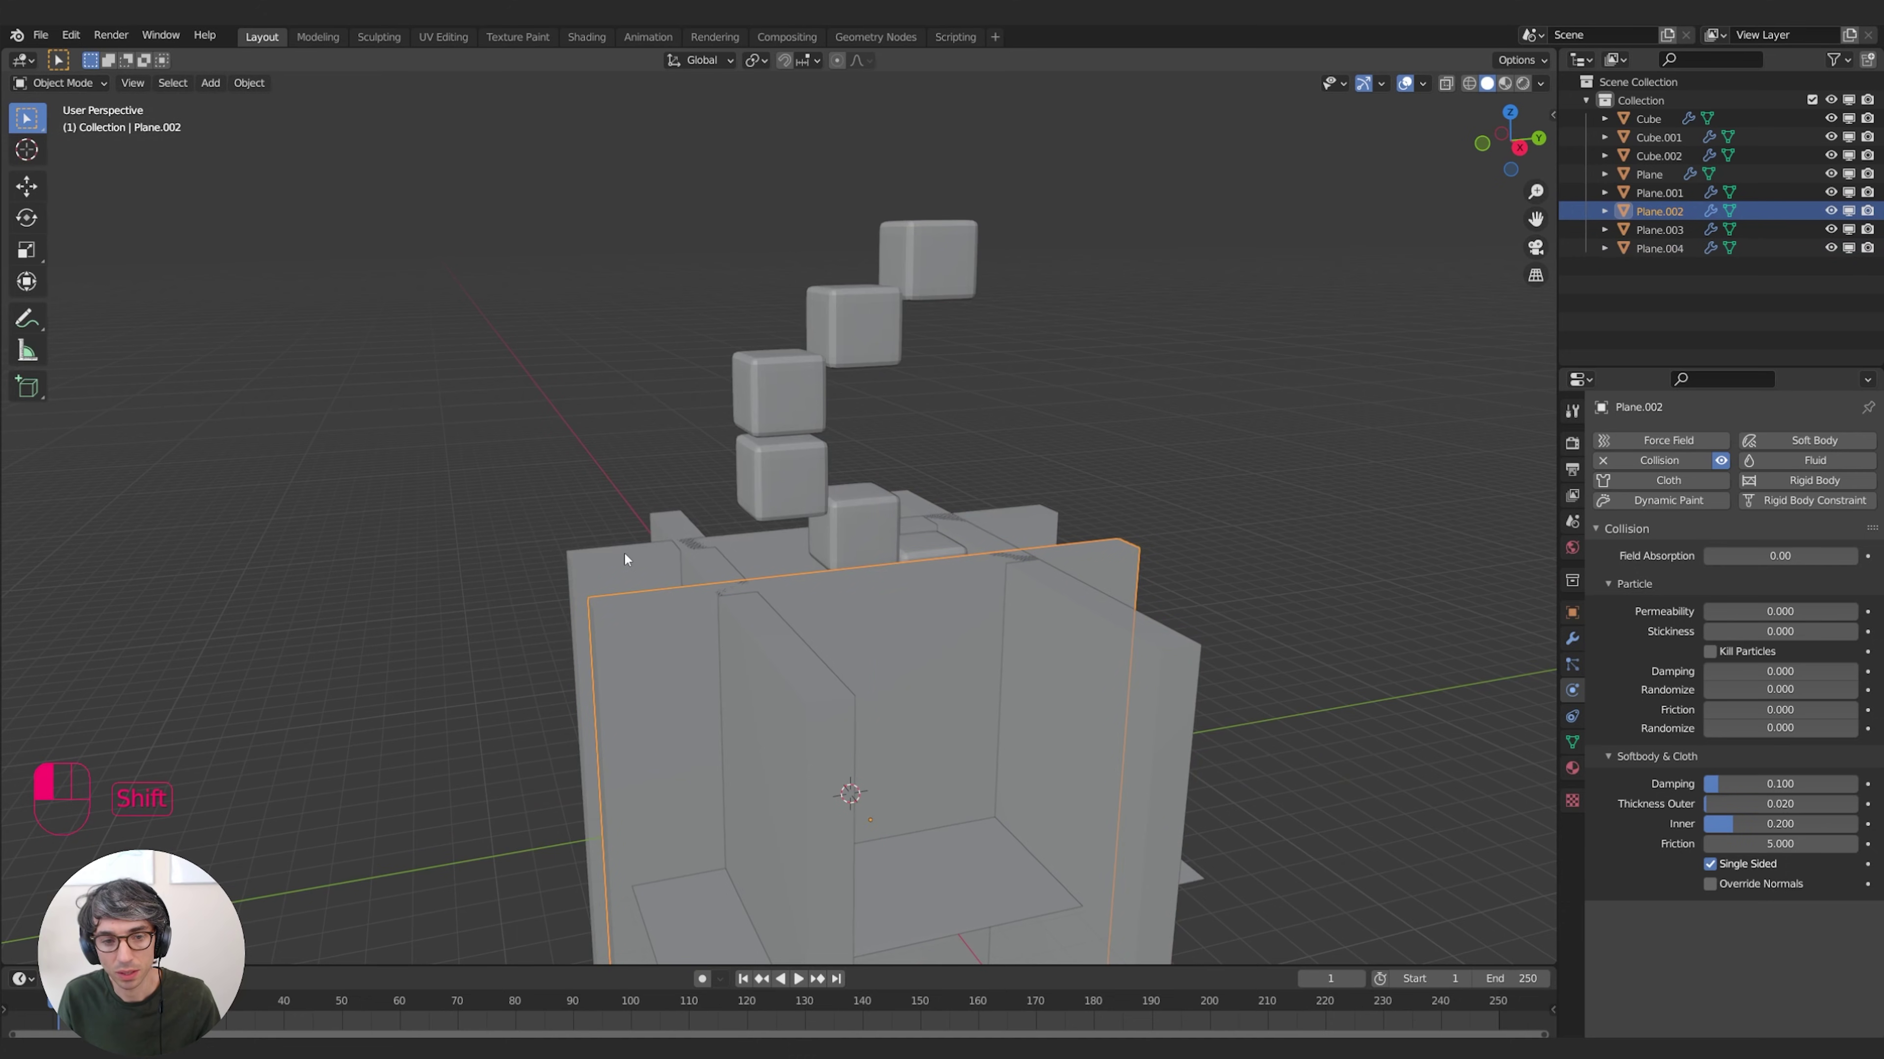
{"action": "left_click", "coordinate": [798, 592], "text": "shift"}
{"action": "left_click", "coordinate": [1111, 627], "text": "shift"}
{"action": "left_click", "coordinate": [1112, 635], "text": "shift"}
{"action": "middle_click_drag", "start_coordinate": [1113, 634], "coordinate": [1099, 673]}
{"action": "key", "text": "g"}
{"action": "key", "text": "z"}
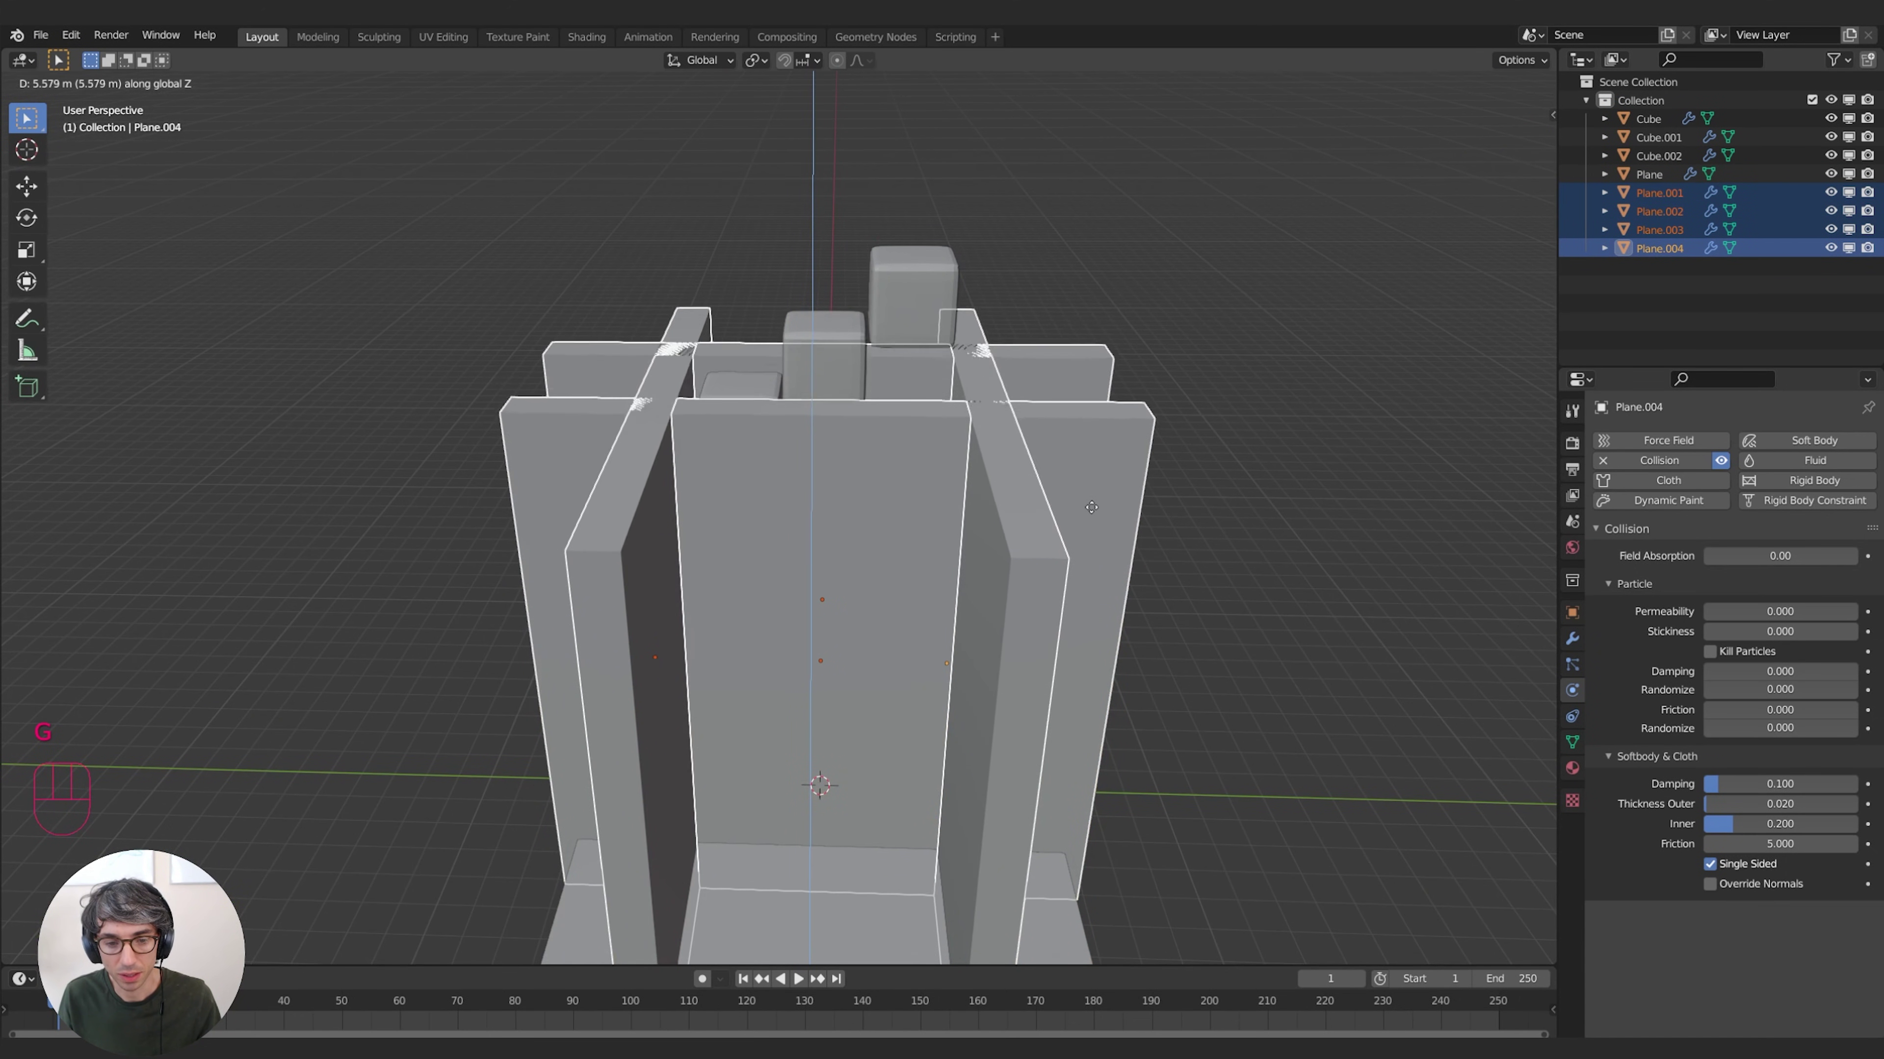
{"action": "left_click", "coordinate": [1086, 503]}
Disable Single Sided in the Collision settings of each of the four walls
{"action": "middle_click_drag", "start_coordinate": [881, 506], "coordinate": [1199, 503]}
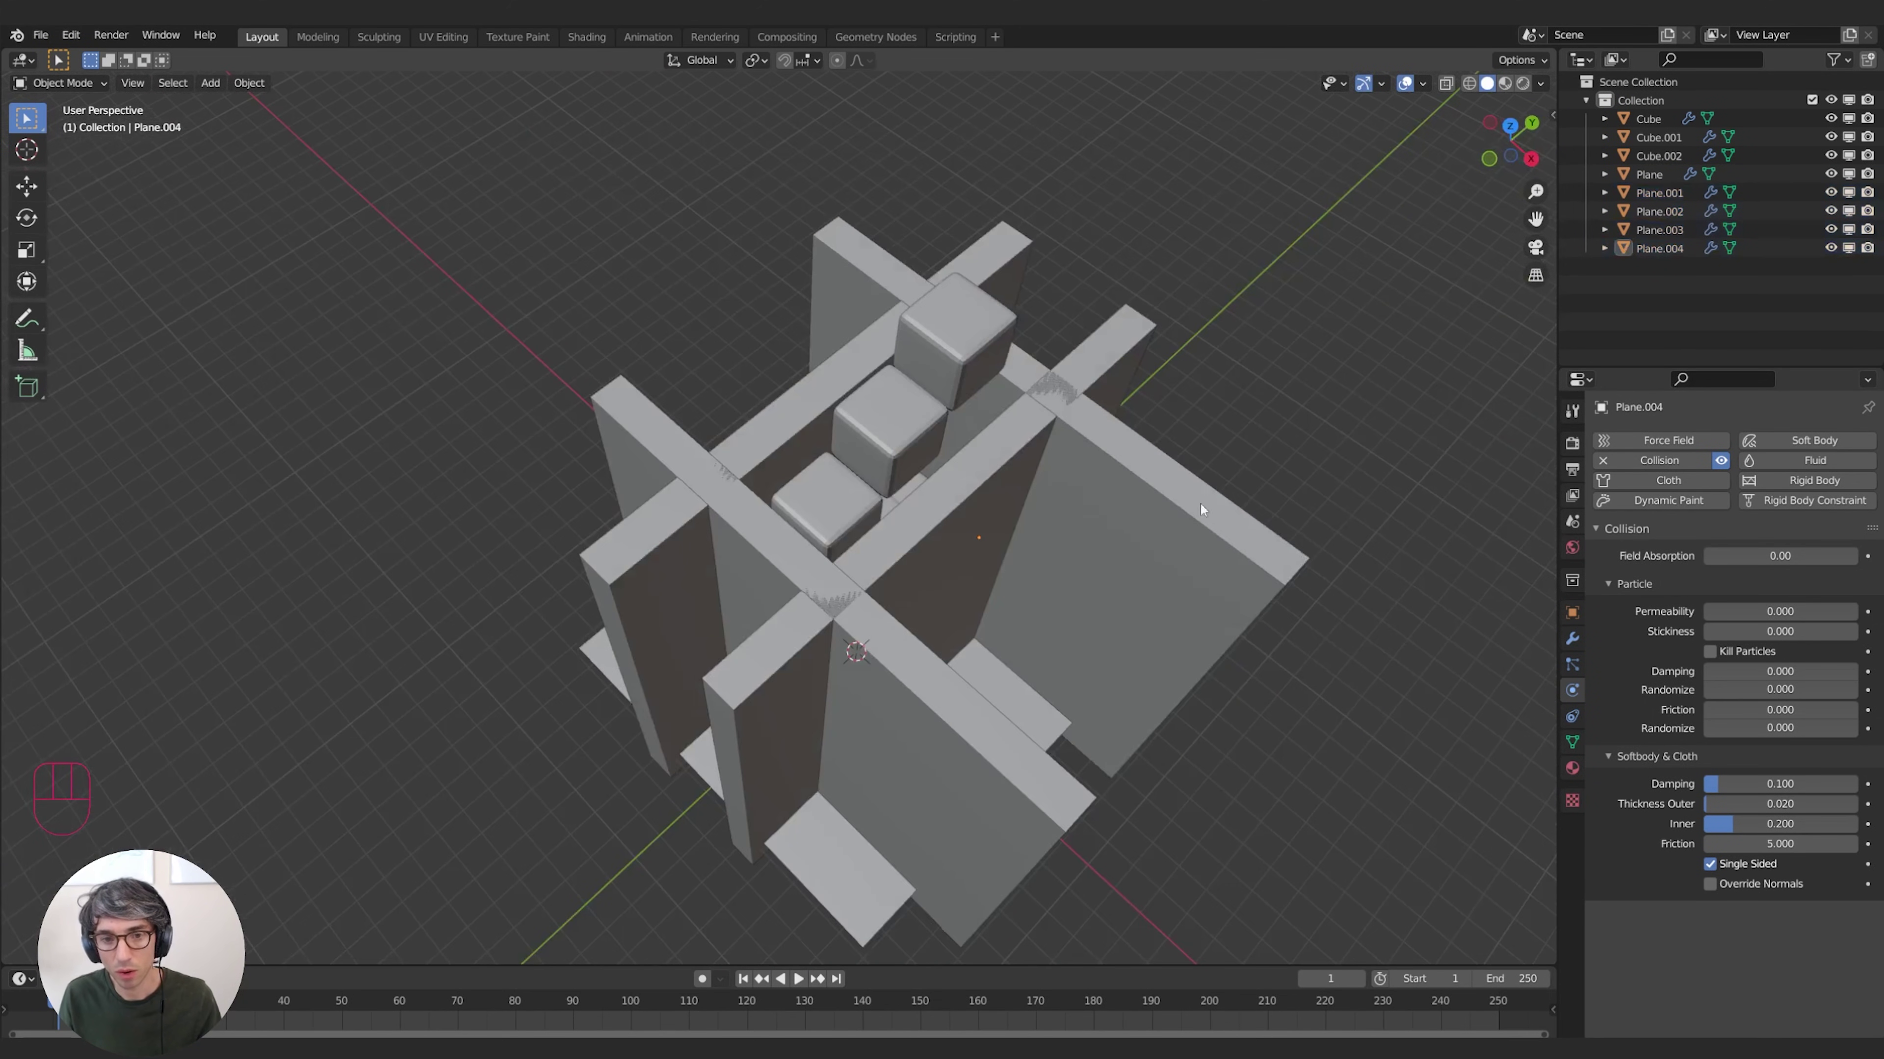
{"action": "left_click", "coordinate": [1003, 495]}
{"action": "left_click", "coordinate": [1175, 476]}
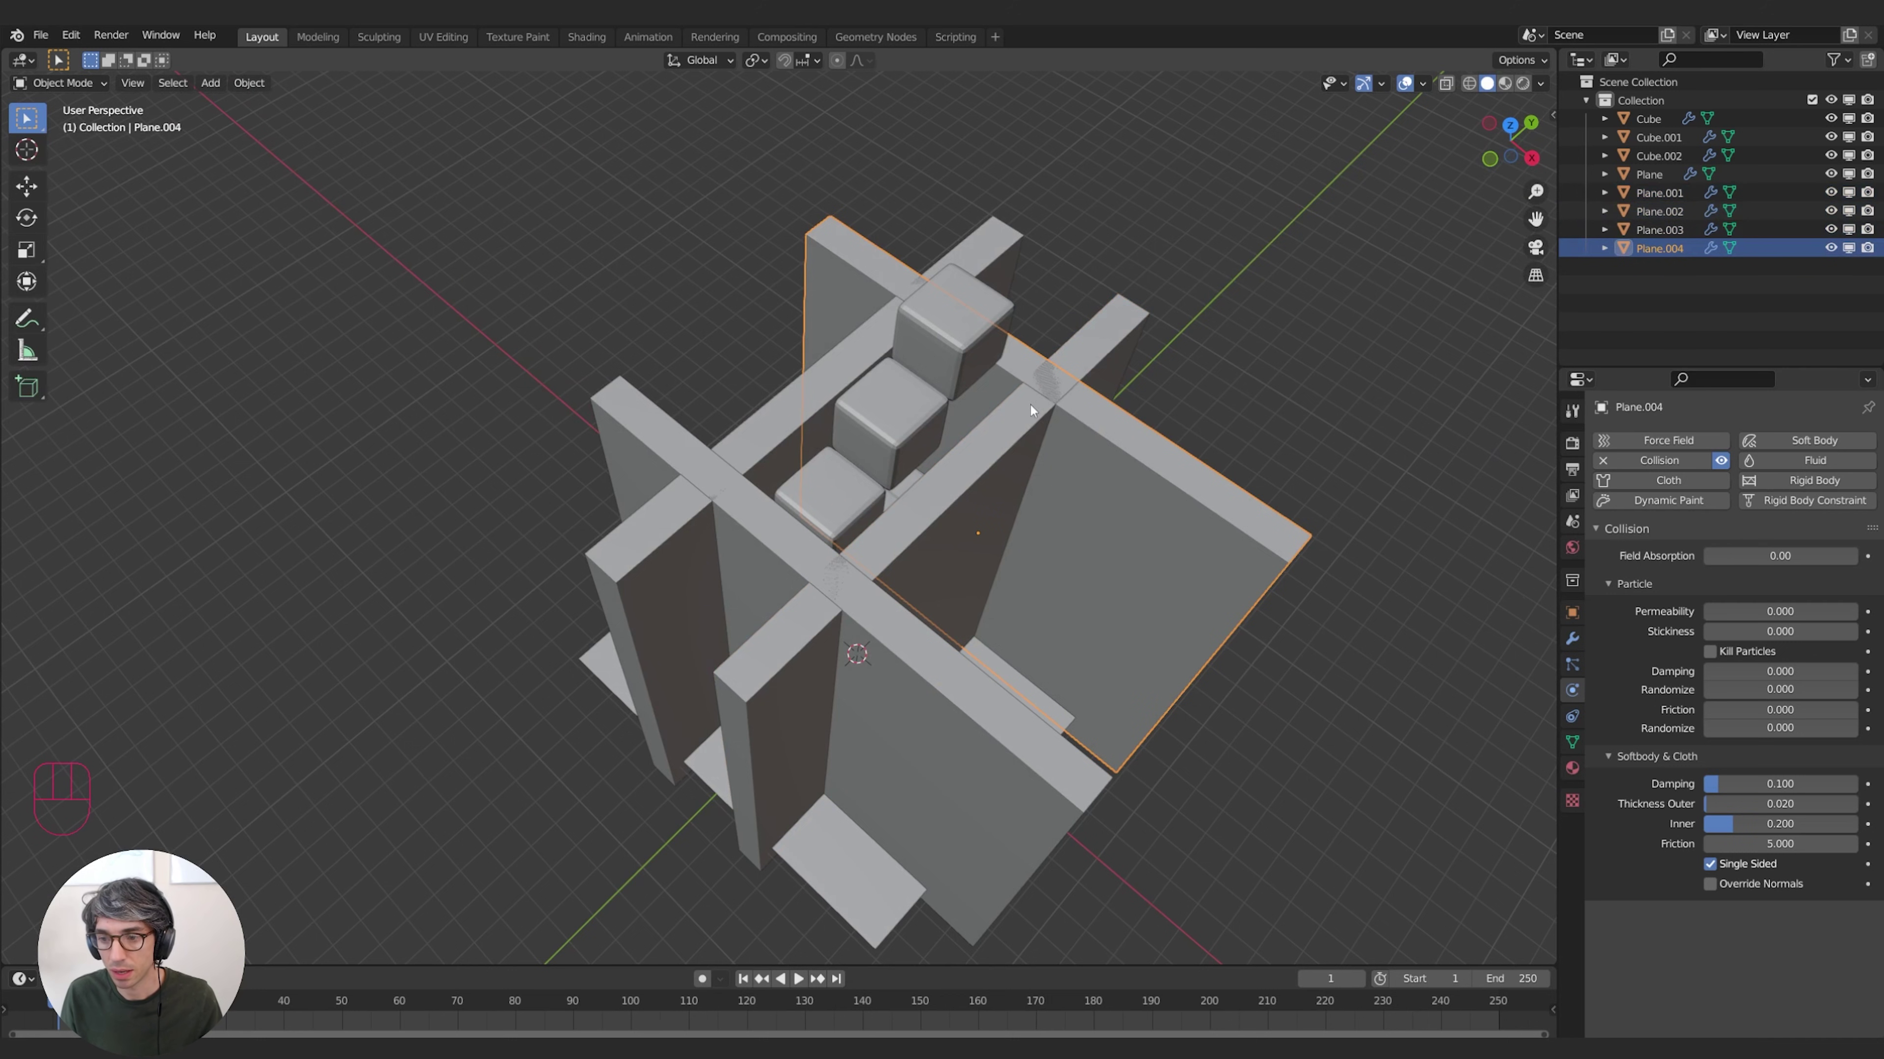
{"action": "left_click", "coordinate": [1710, 865]}
{"action": "left_click", "coordinate": [993, 780]}
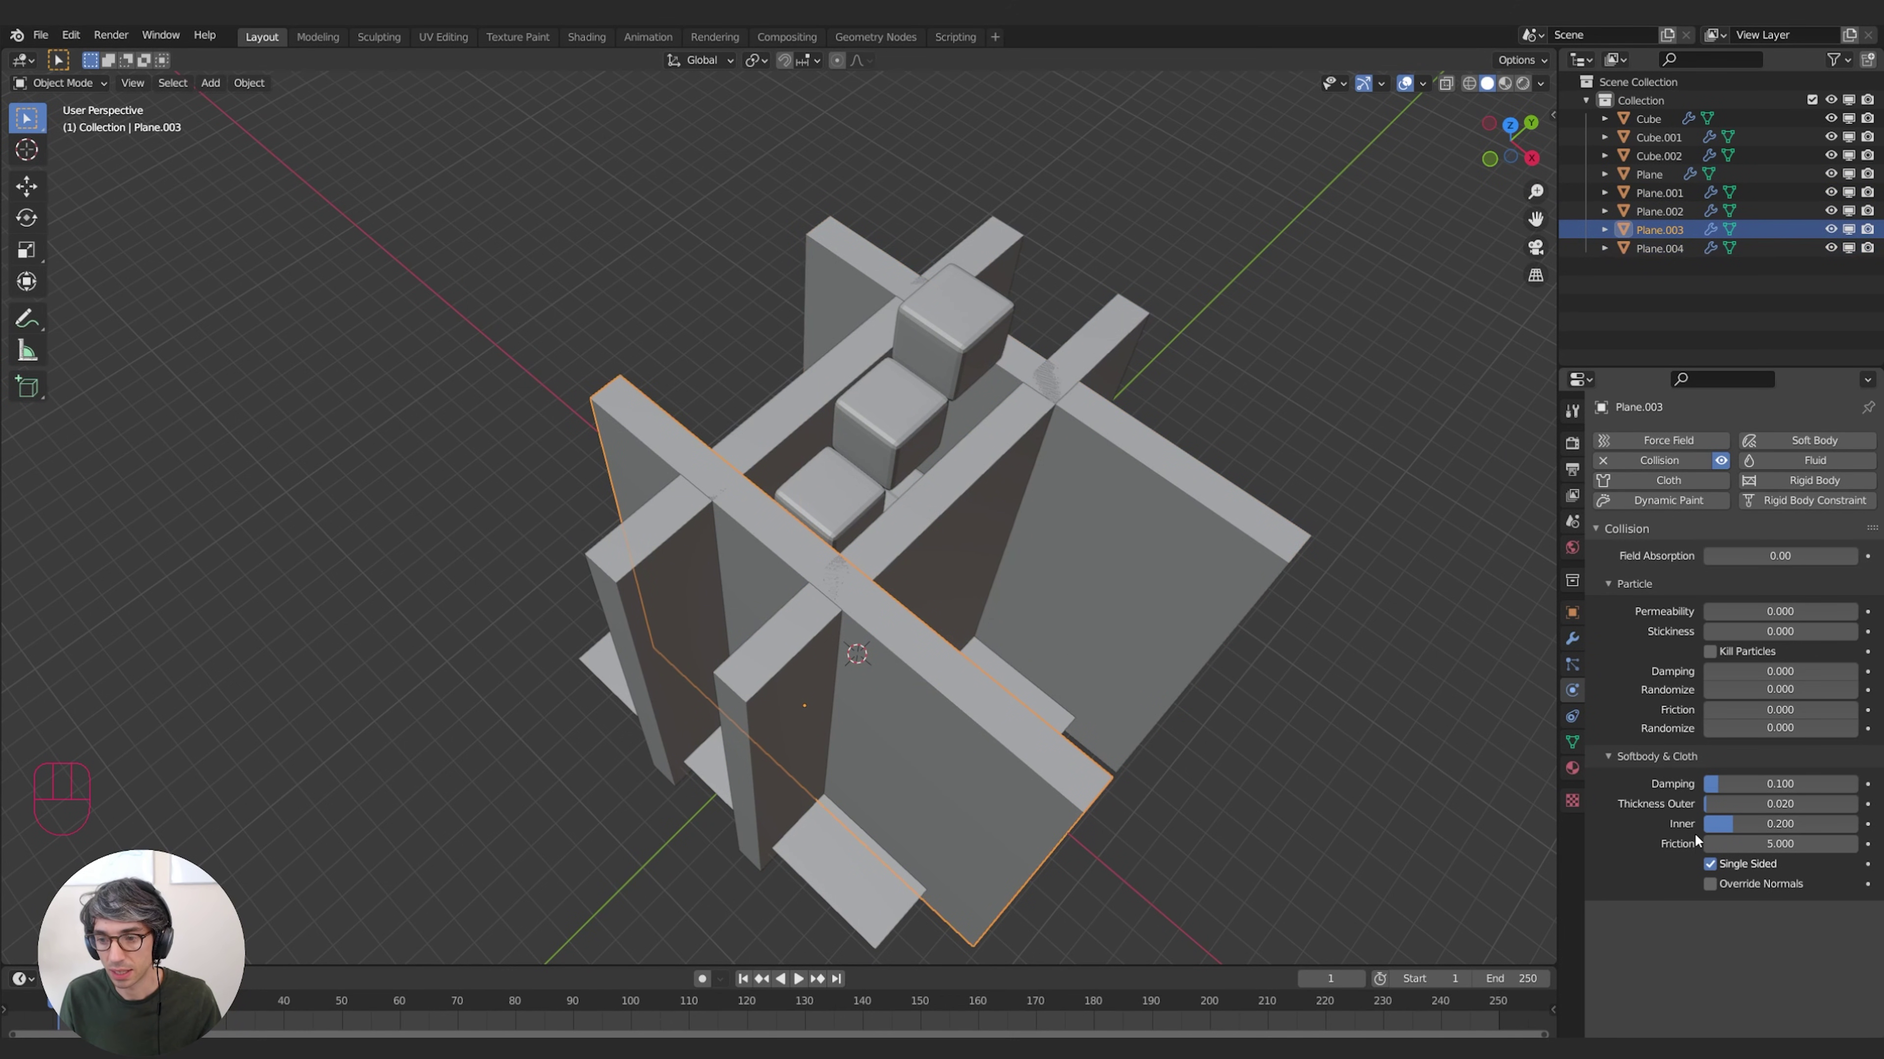
{"action": "left_click", "coordinate": [776, 687]}
{"action": "left_click", "coordinate": [1710, 863]}
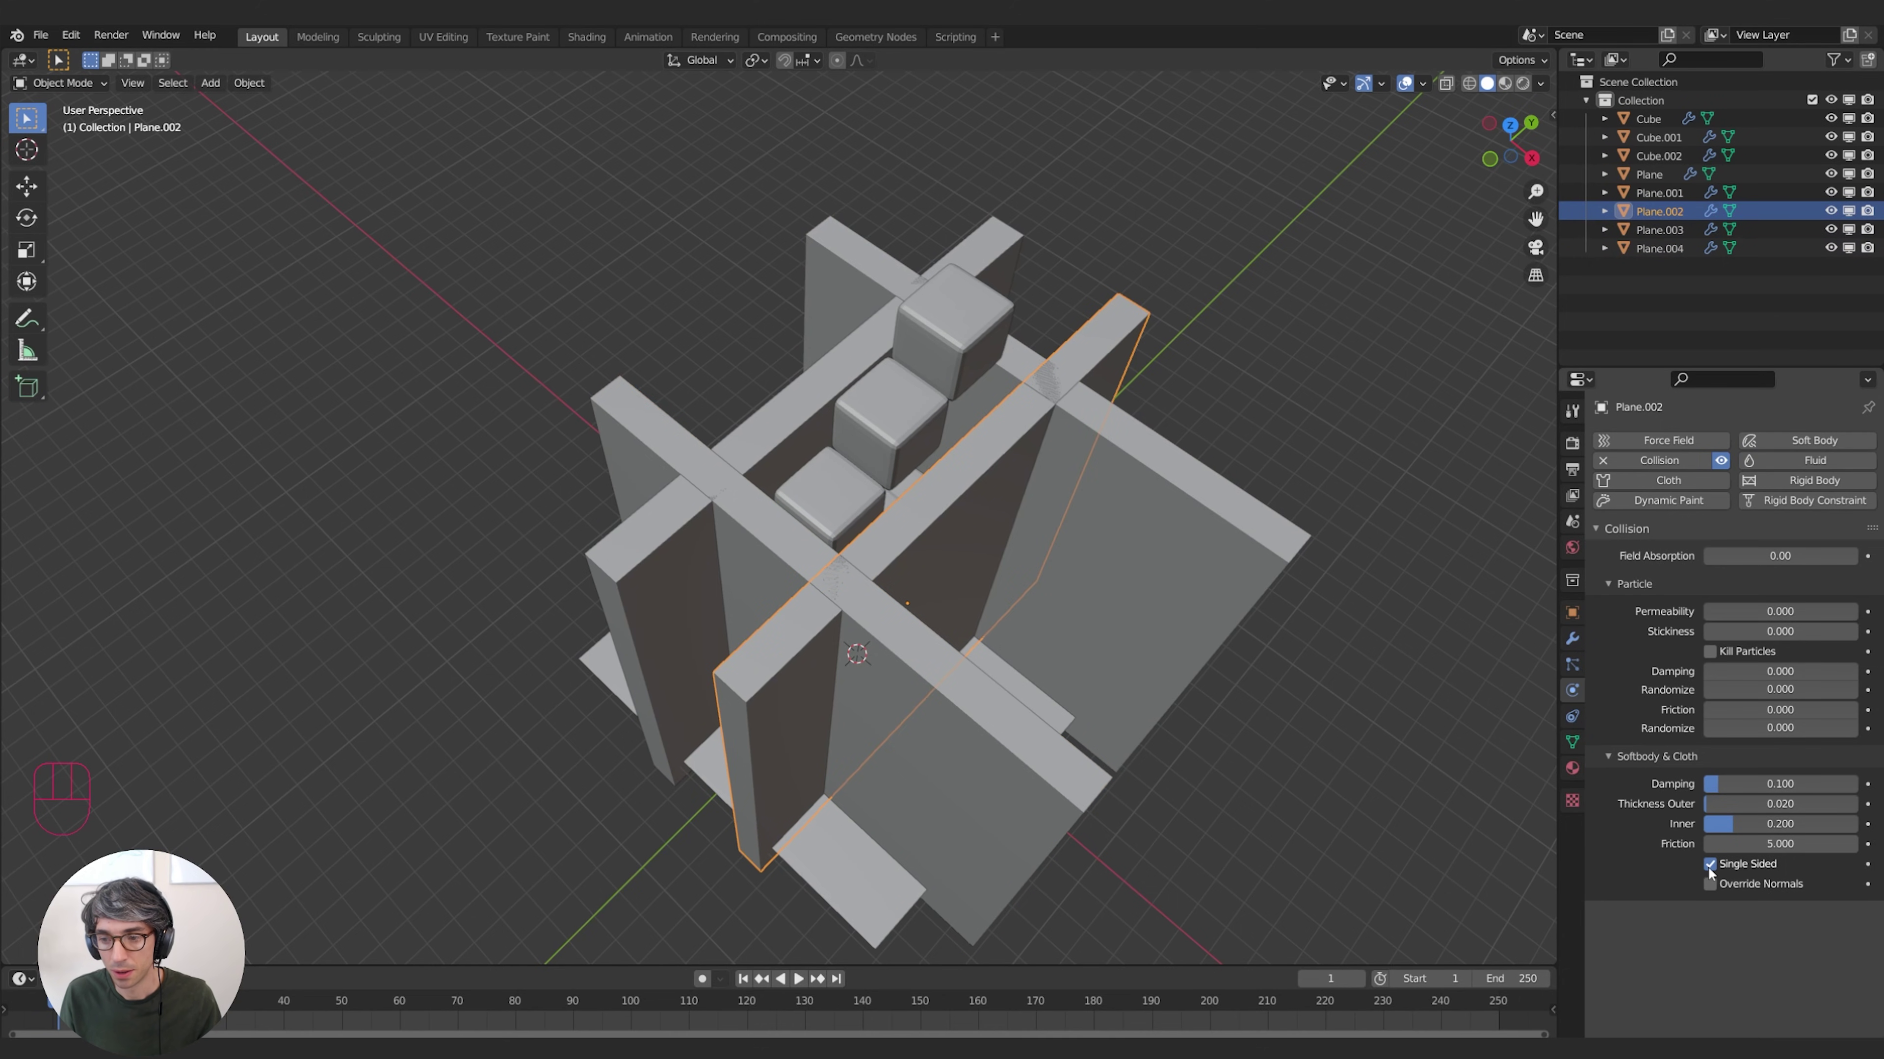
{"action": "left_click", "coordinate": [673, 693]}
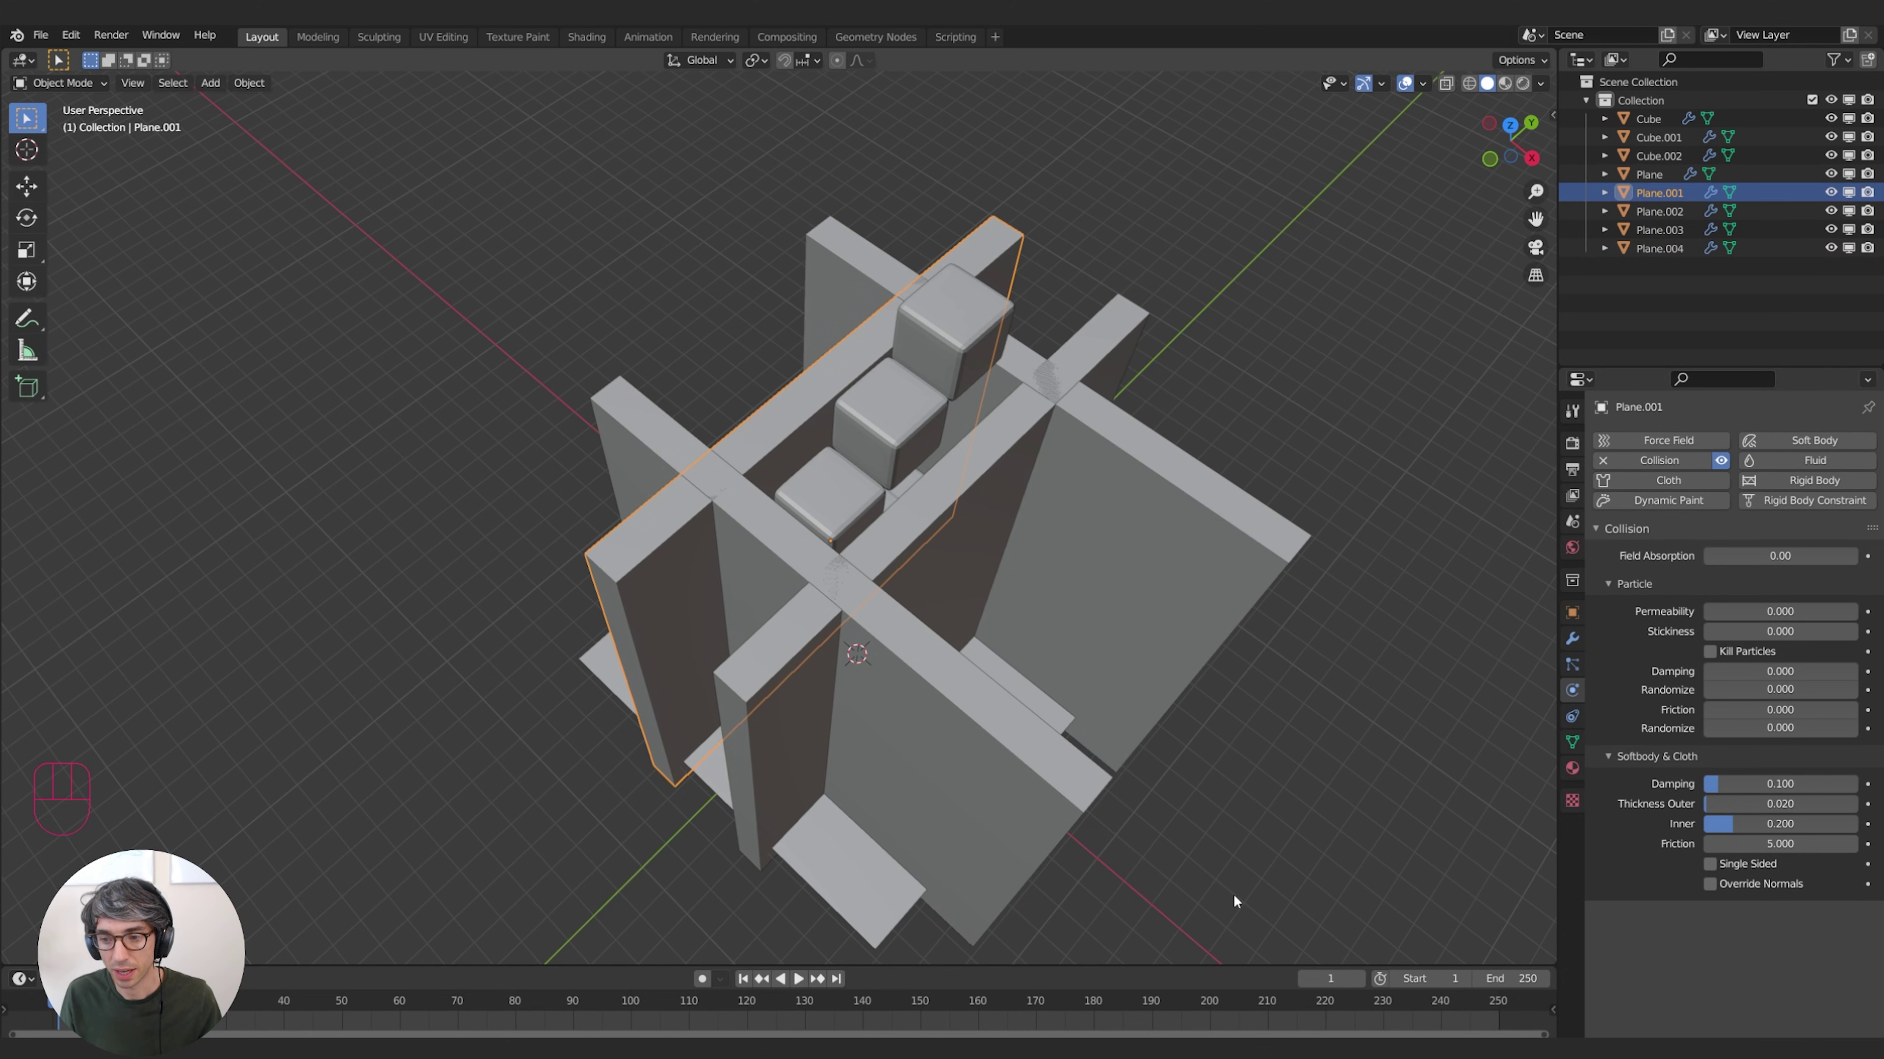
{"action": "left_click", "coordinate": [916, 923]}
Select all three cube arrays with Cube.002 active and set its Internal Springs Max Spring Creation Length to 0
{"action": "middle_click_drag", "start_coordinate": [915, 923], "coordinate": [940, 716]}
{"action": "left_click", "coordinate": [882, 430]}
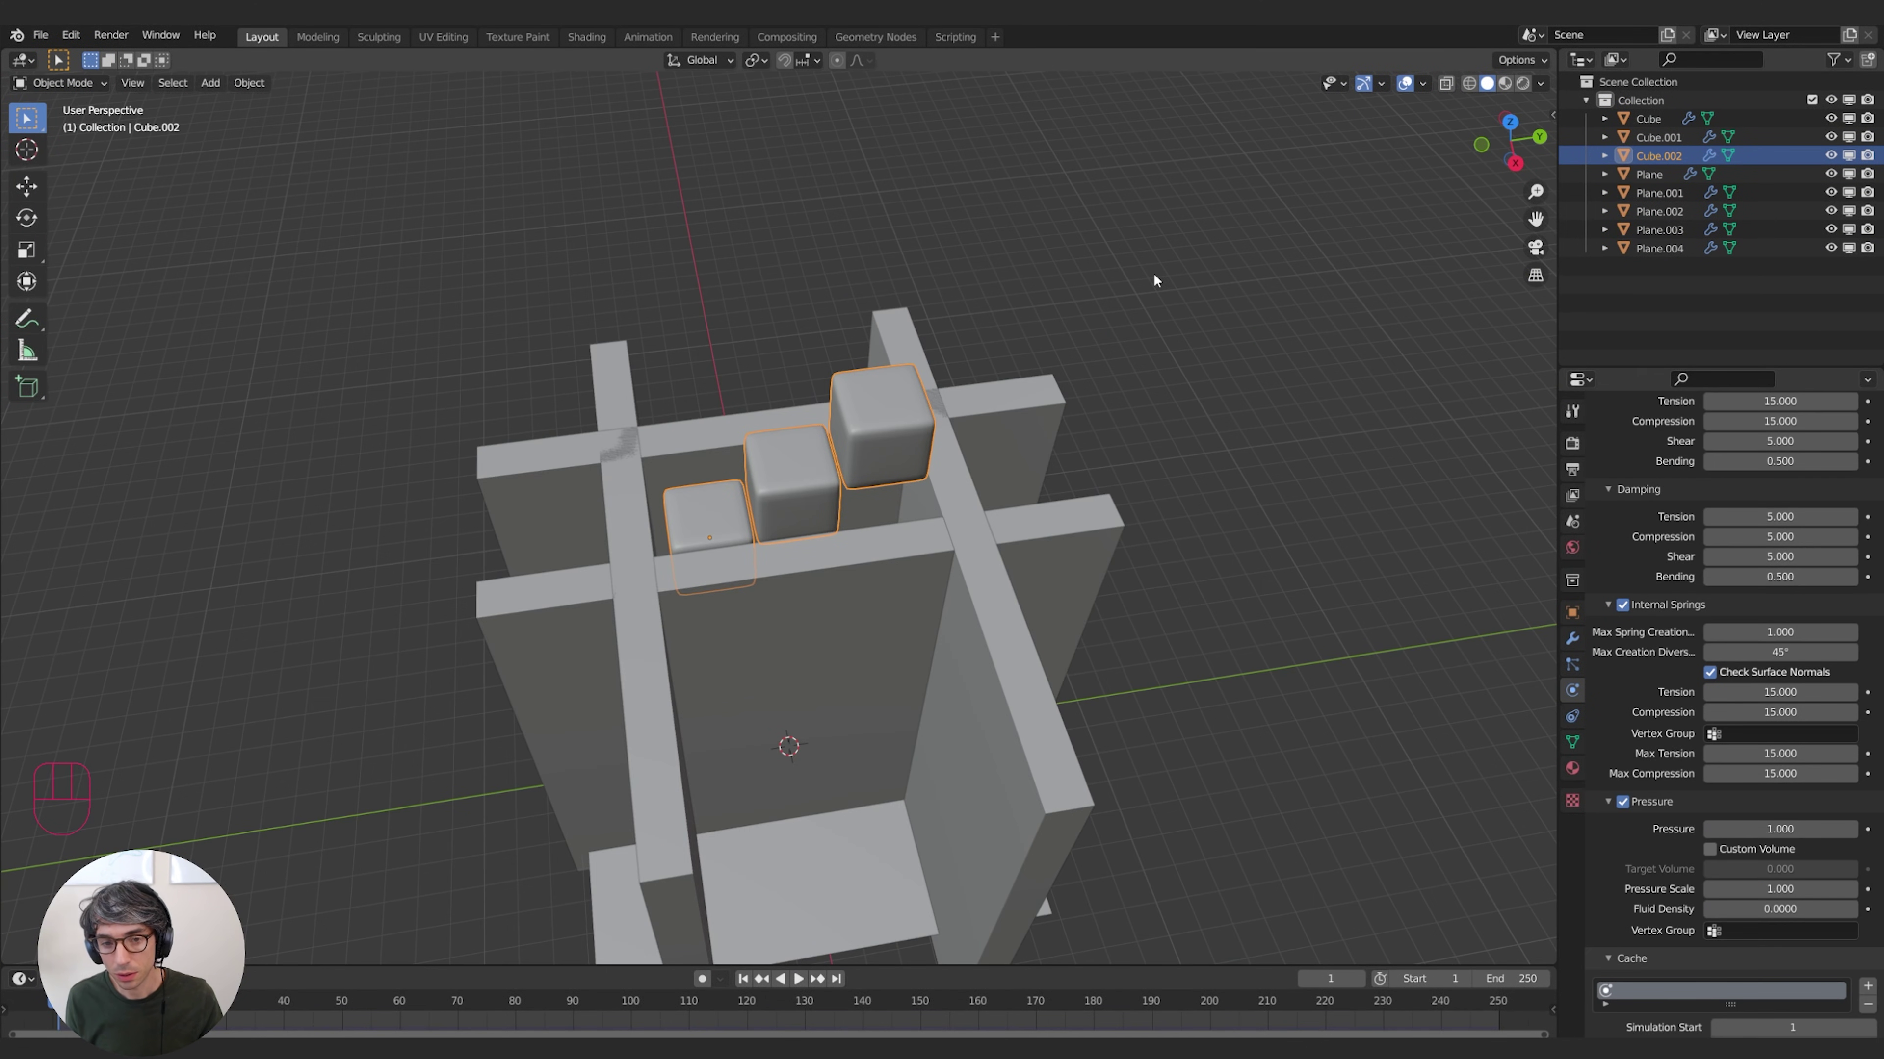
{"action": "middle_click_drag", "start_coordinate": [1154, 272], "coordinate": [1045, 454]}
{"action": "middle_click_drag", "start_coordinate": [846, 612], "coordinate": [1358, 413]}
{"action": "left_click", "coordinate": [1658, 136], "text": "shift"}
{"action": "left_click", "coordinate": [1648, 118], "text": "shift"}
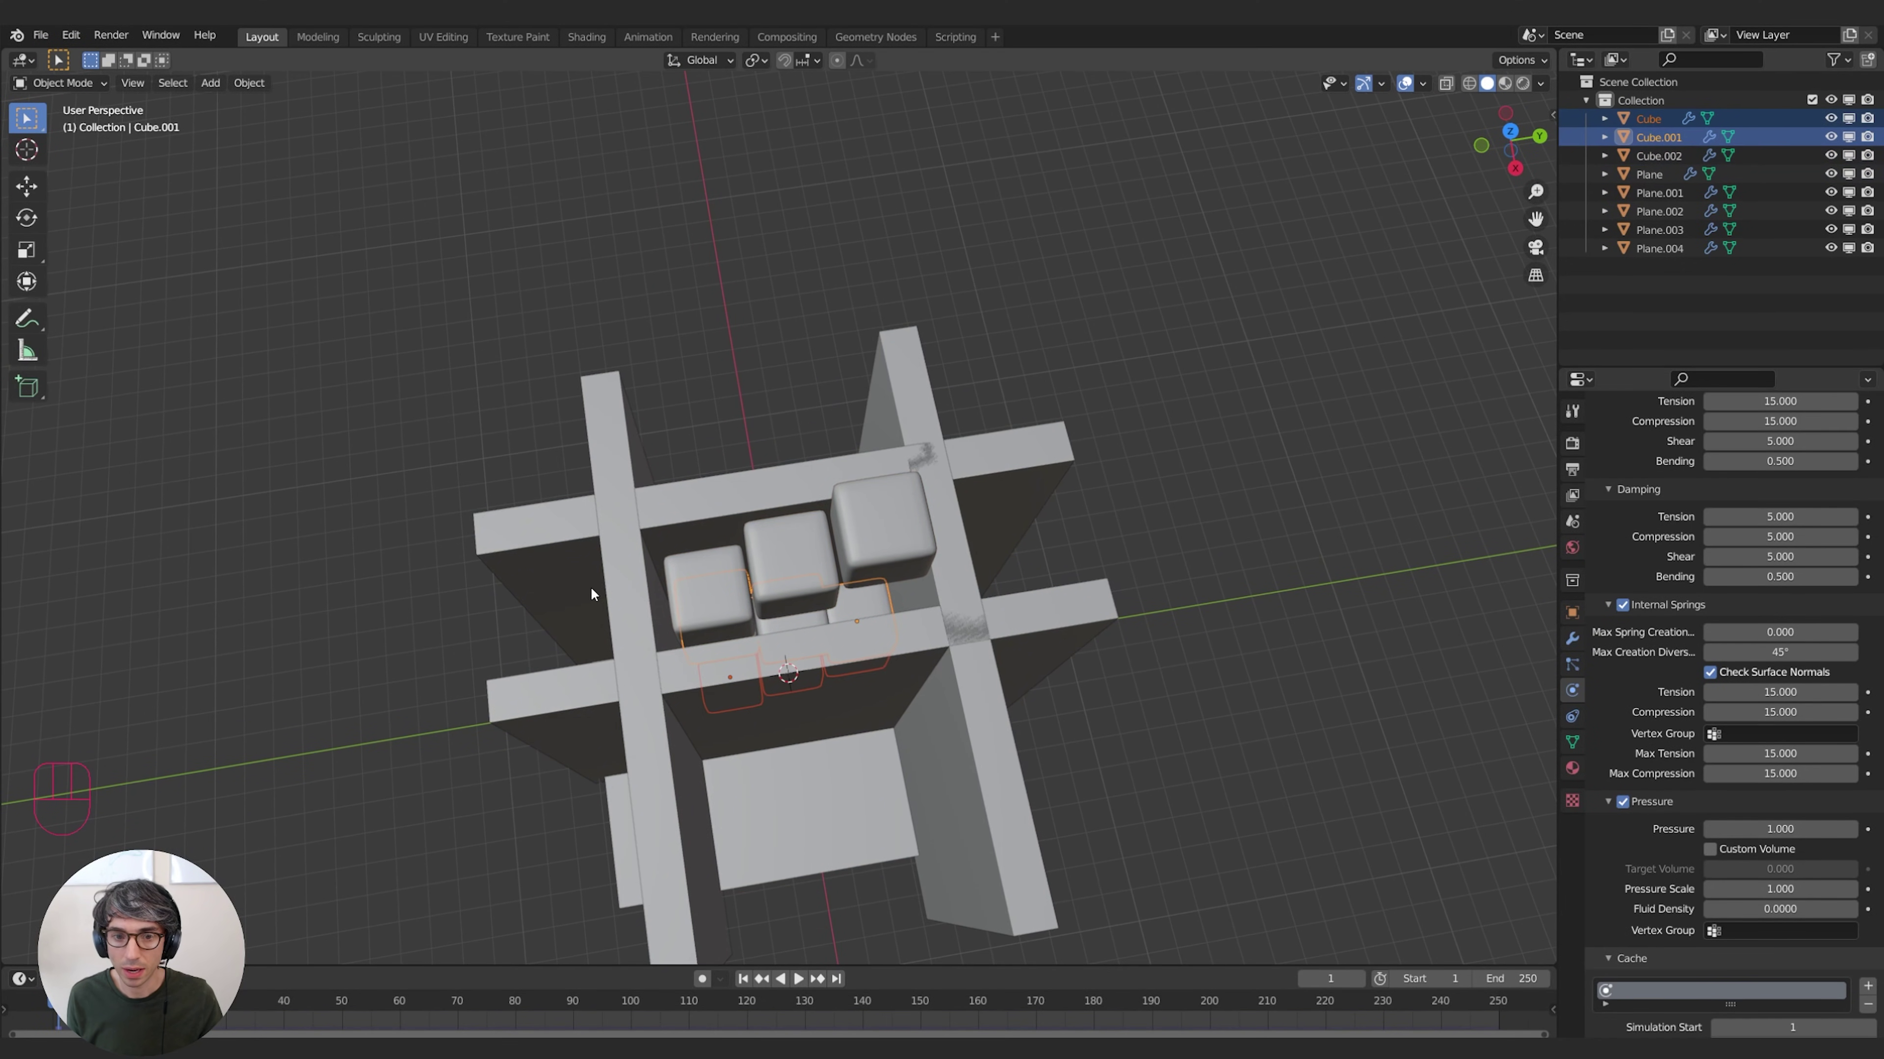
{"action": "middle_click_drag", "start_coordinate": [590, 586], "coordinate": [801, 529]}
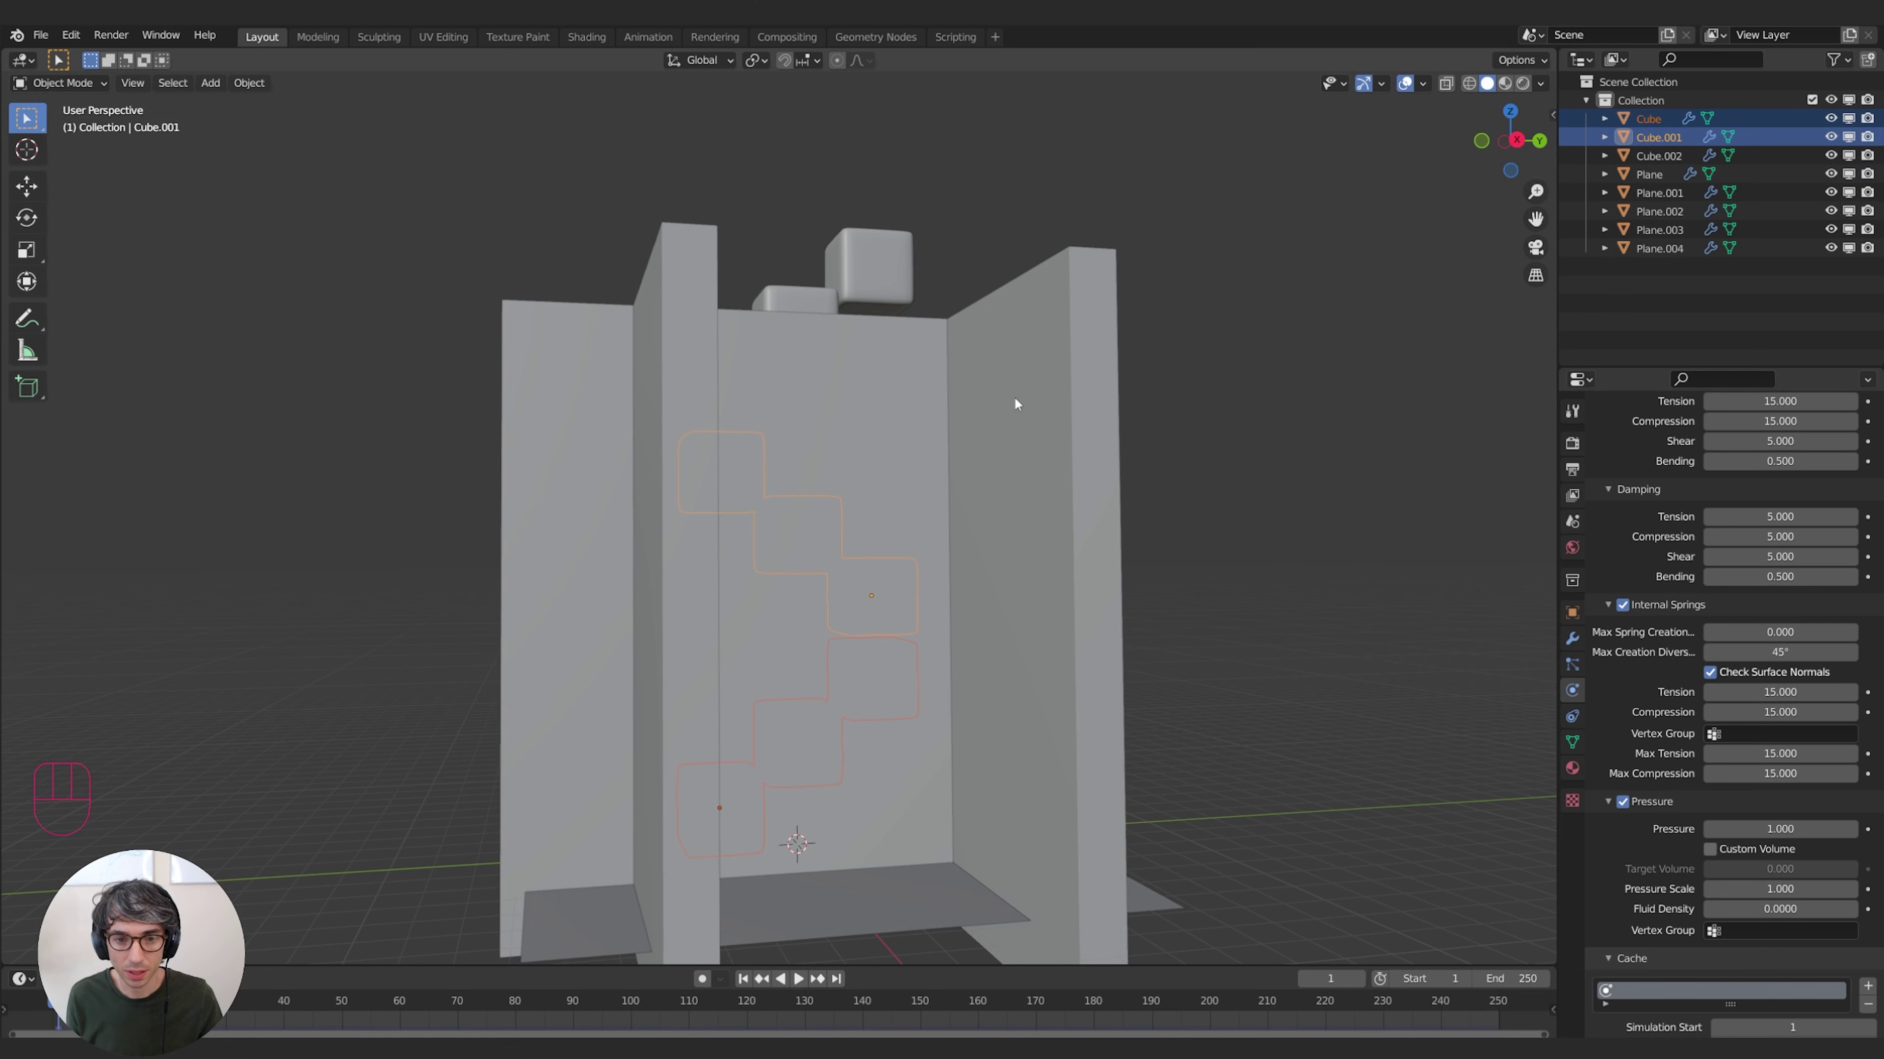
{"action": "middle_click_drag", "start_coordinate": [1015, 403], "coordinate": [894, 337]}
{"action": "left_click", "coordinate": [870, 299], "text": "shift"}
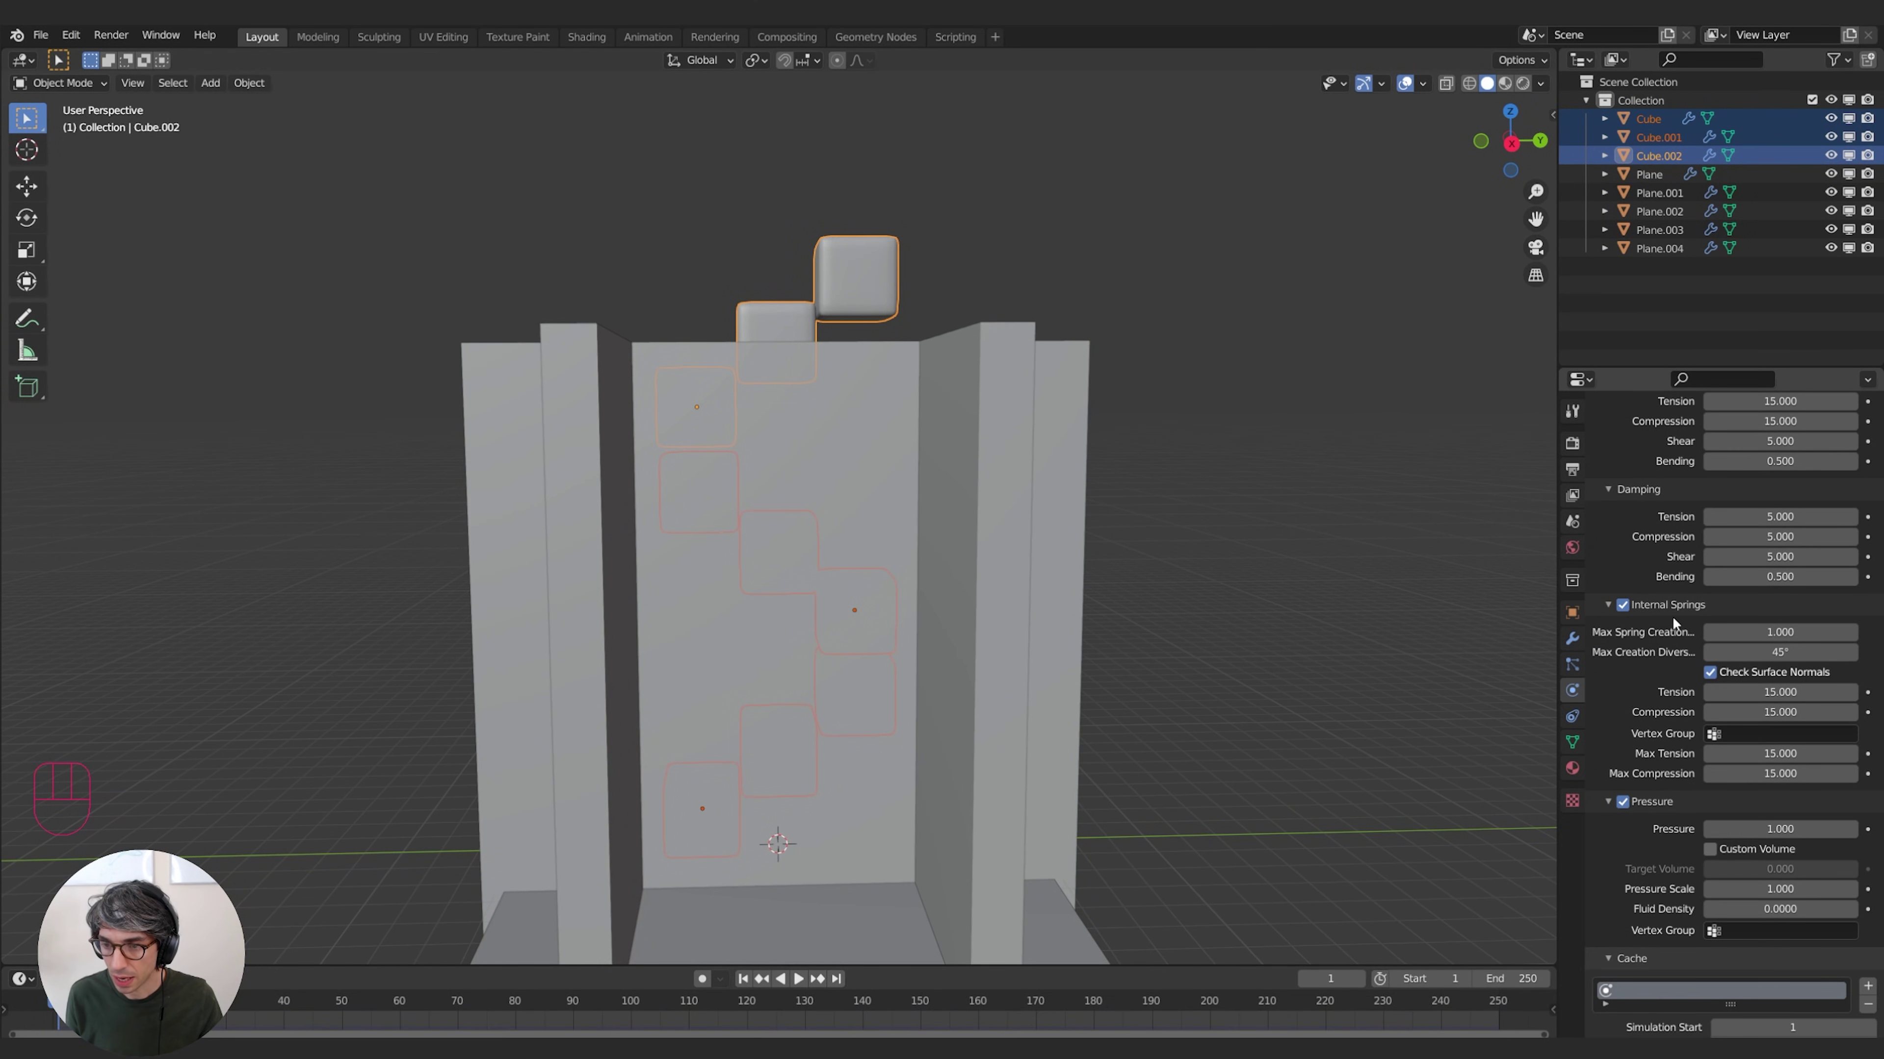
{"action": "double_click", "coordinate": [1779, 633]}
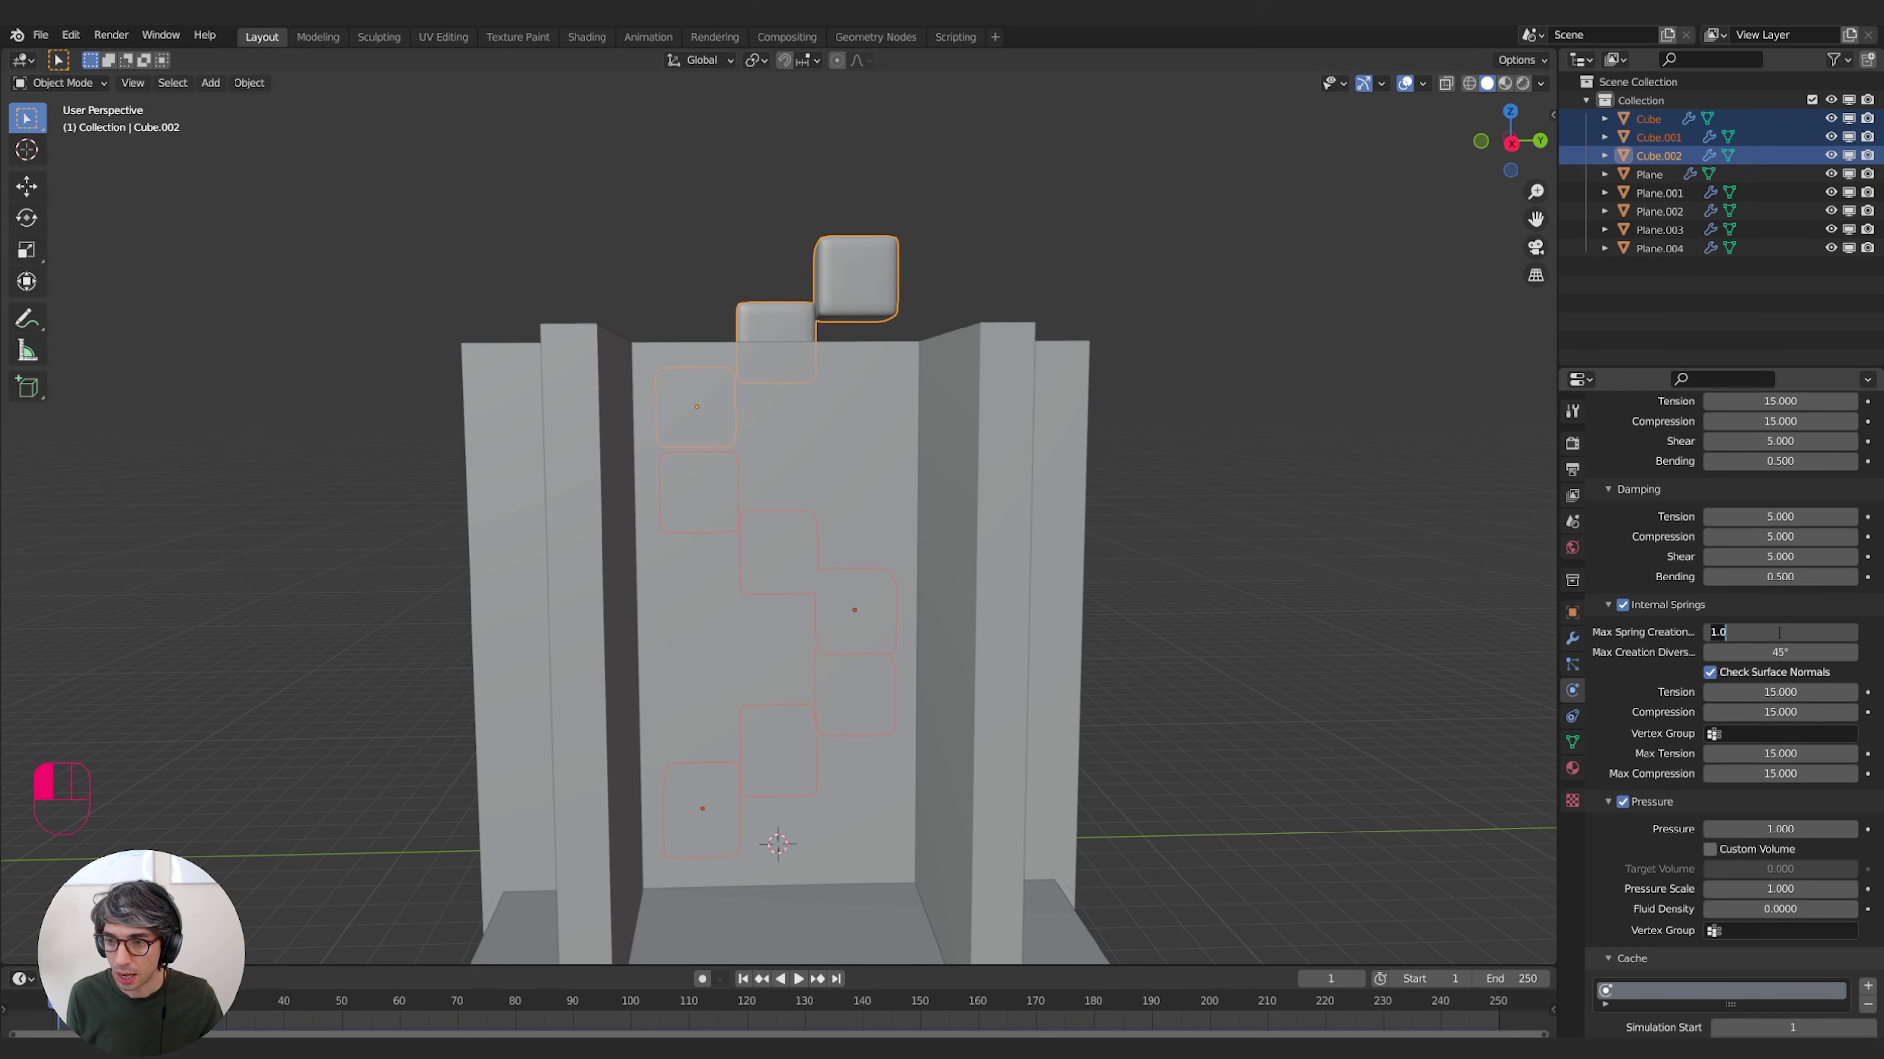
{"action": "type", "text": "0"}
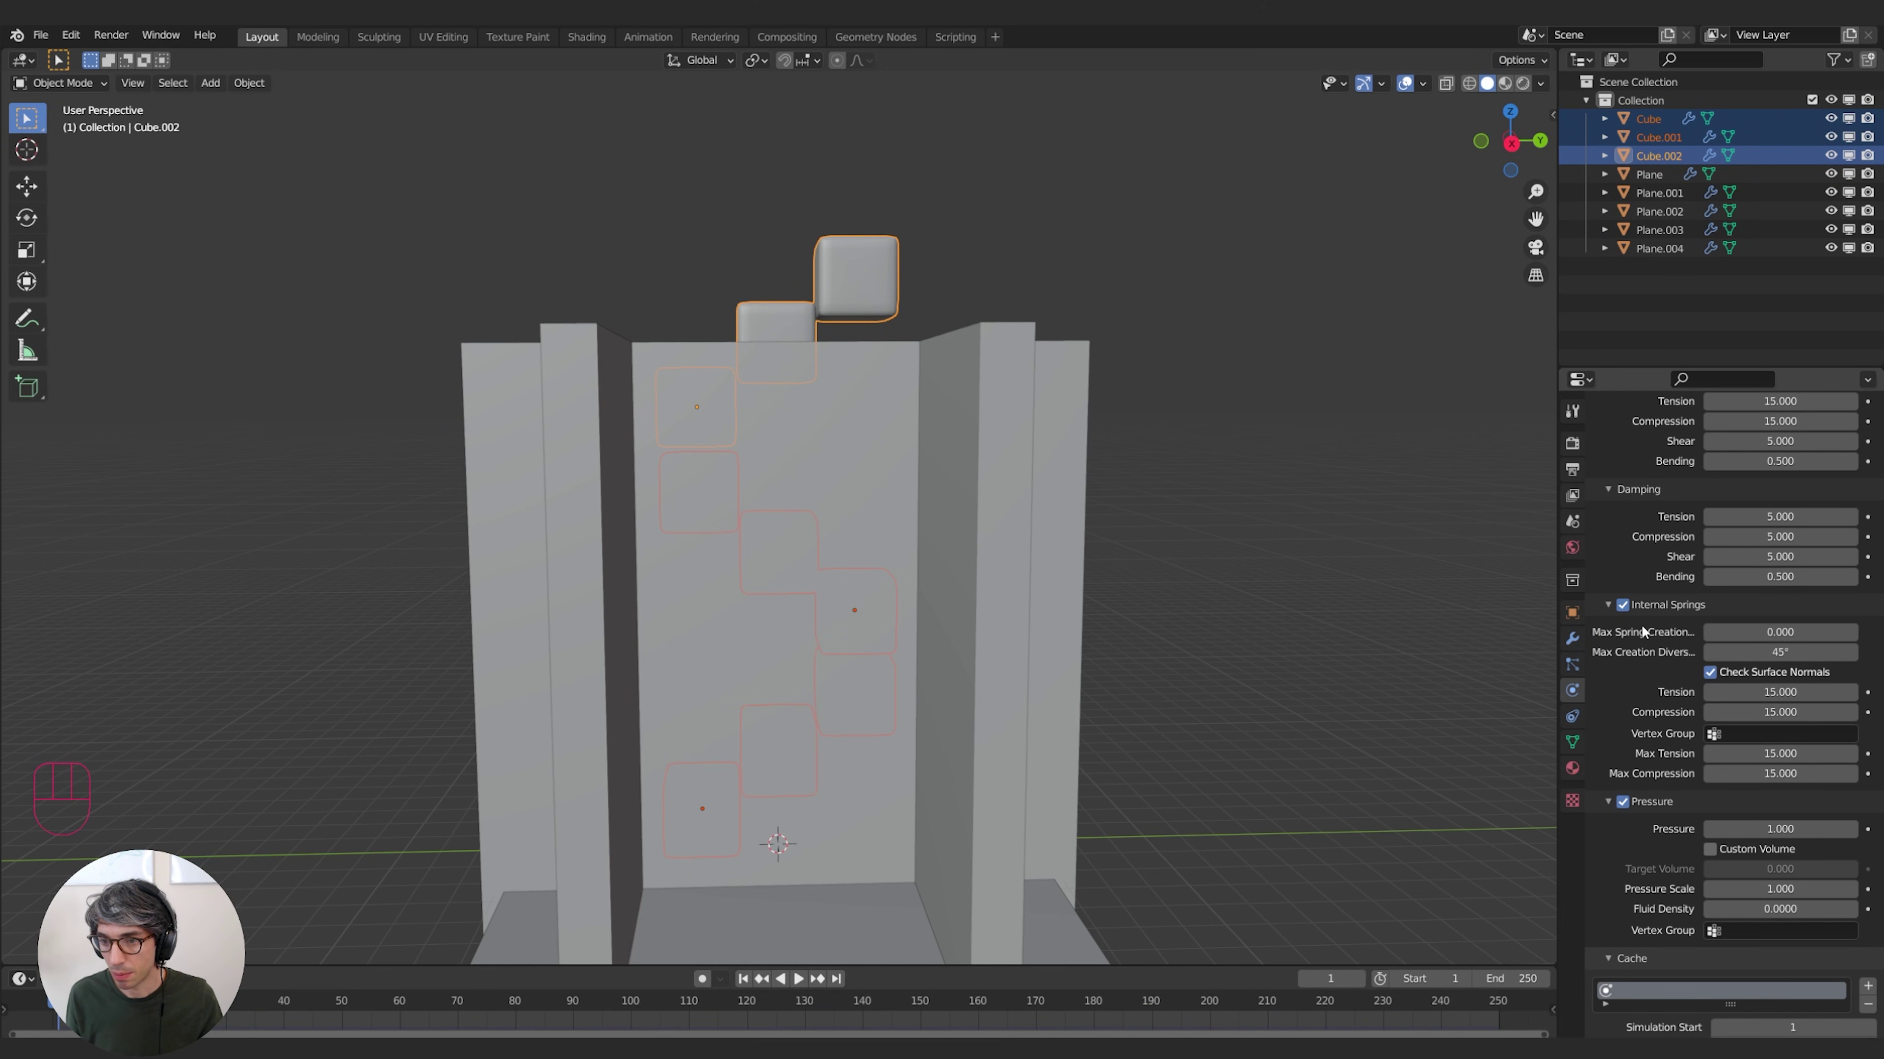
{"action": "key", "text": "Return"}
Set the Max Spring Creation Length to 1 for all selected cube arrays at once
{"action": "double_click", "coordinate": [1779, 632]}
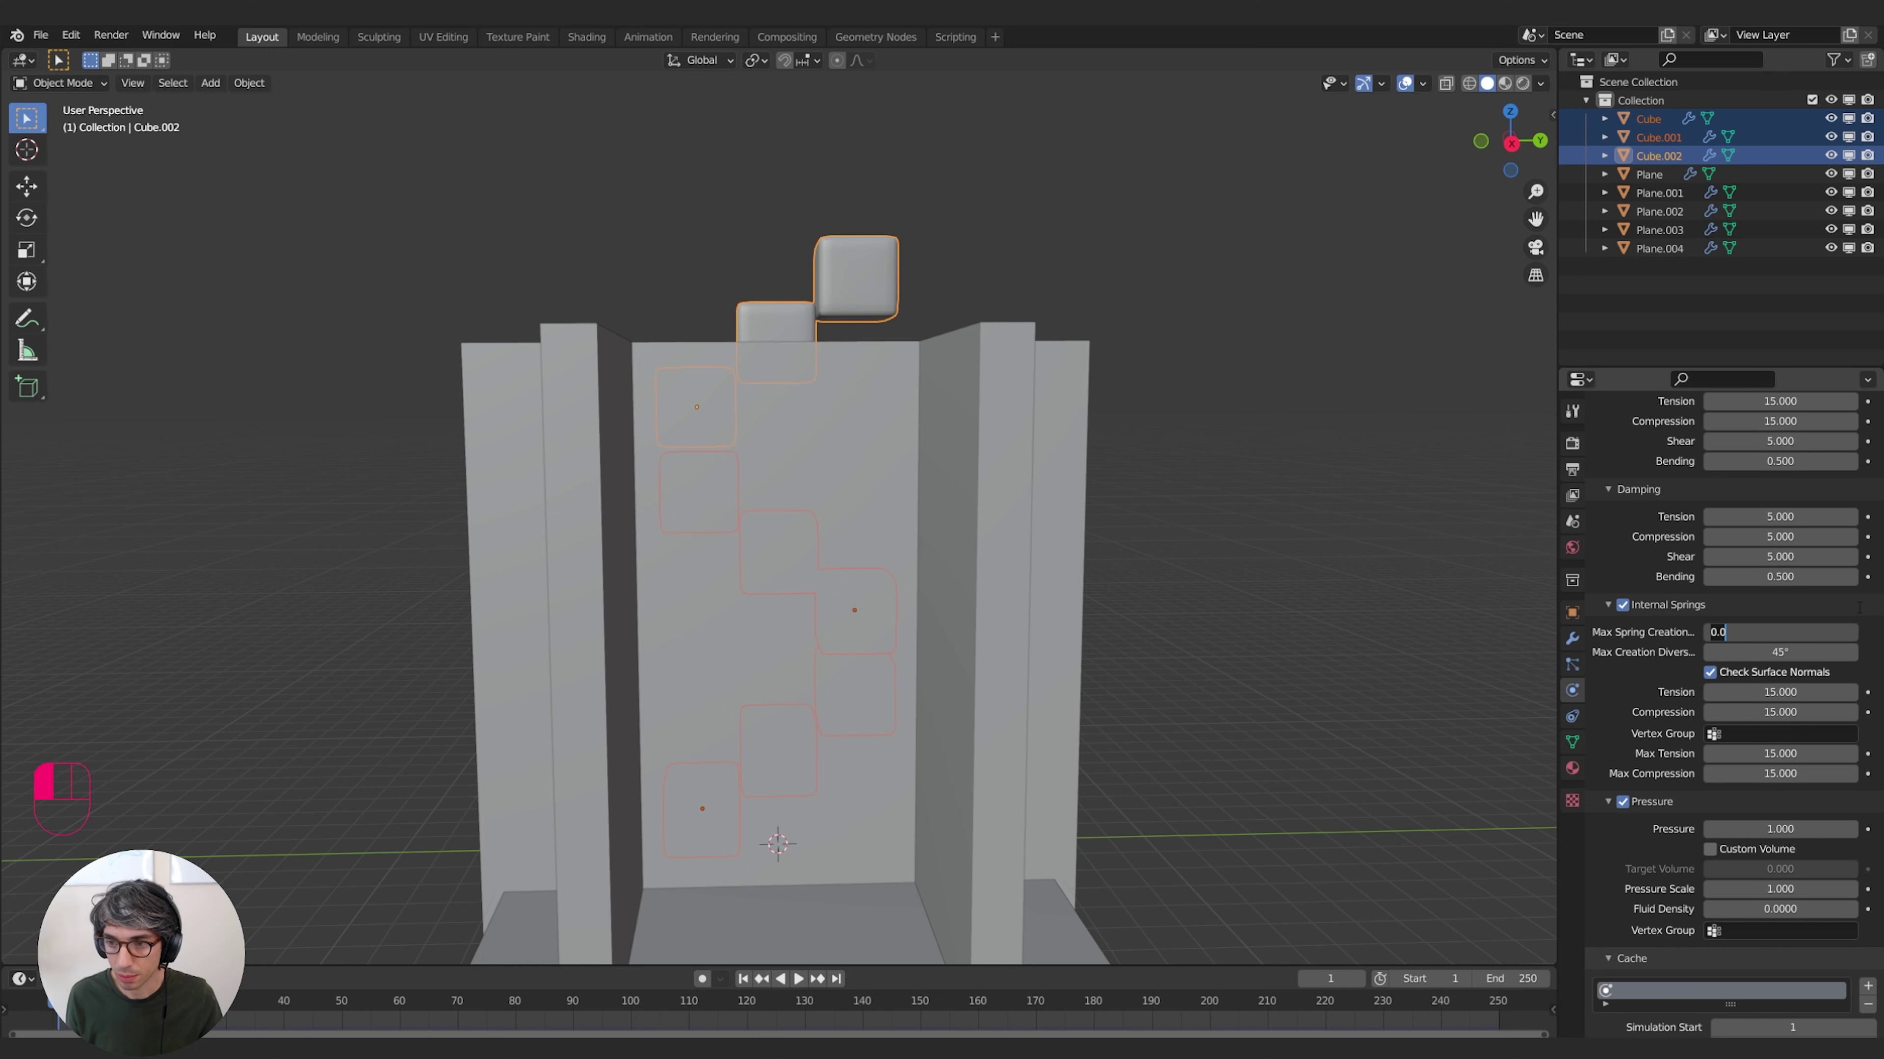
{"action": "type", "text": "1"}
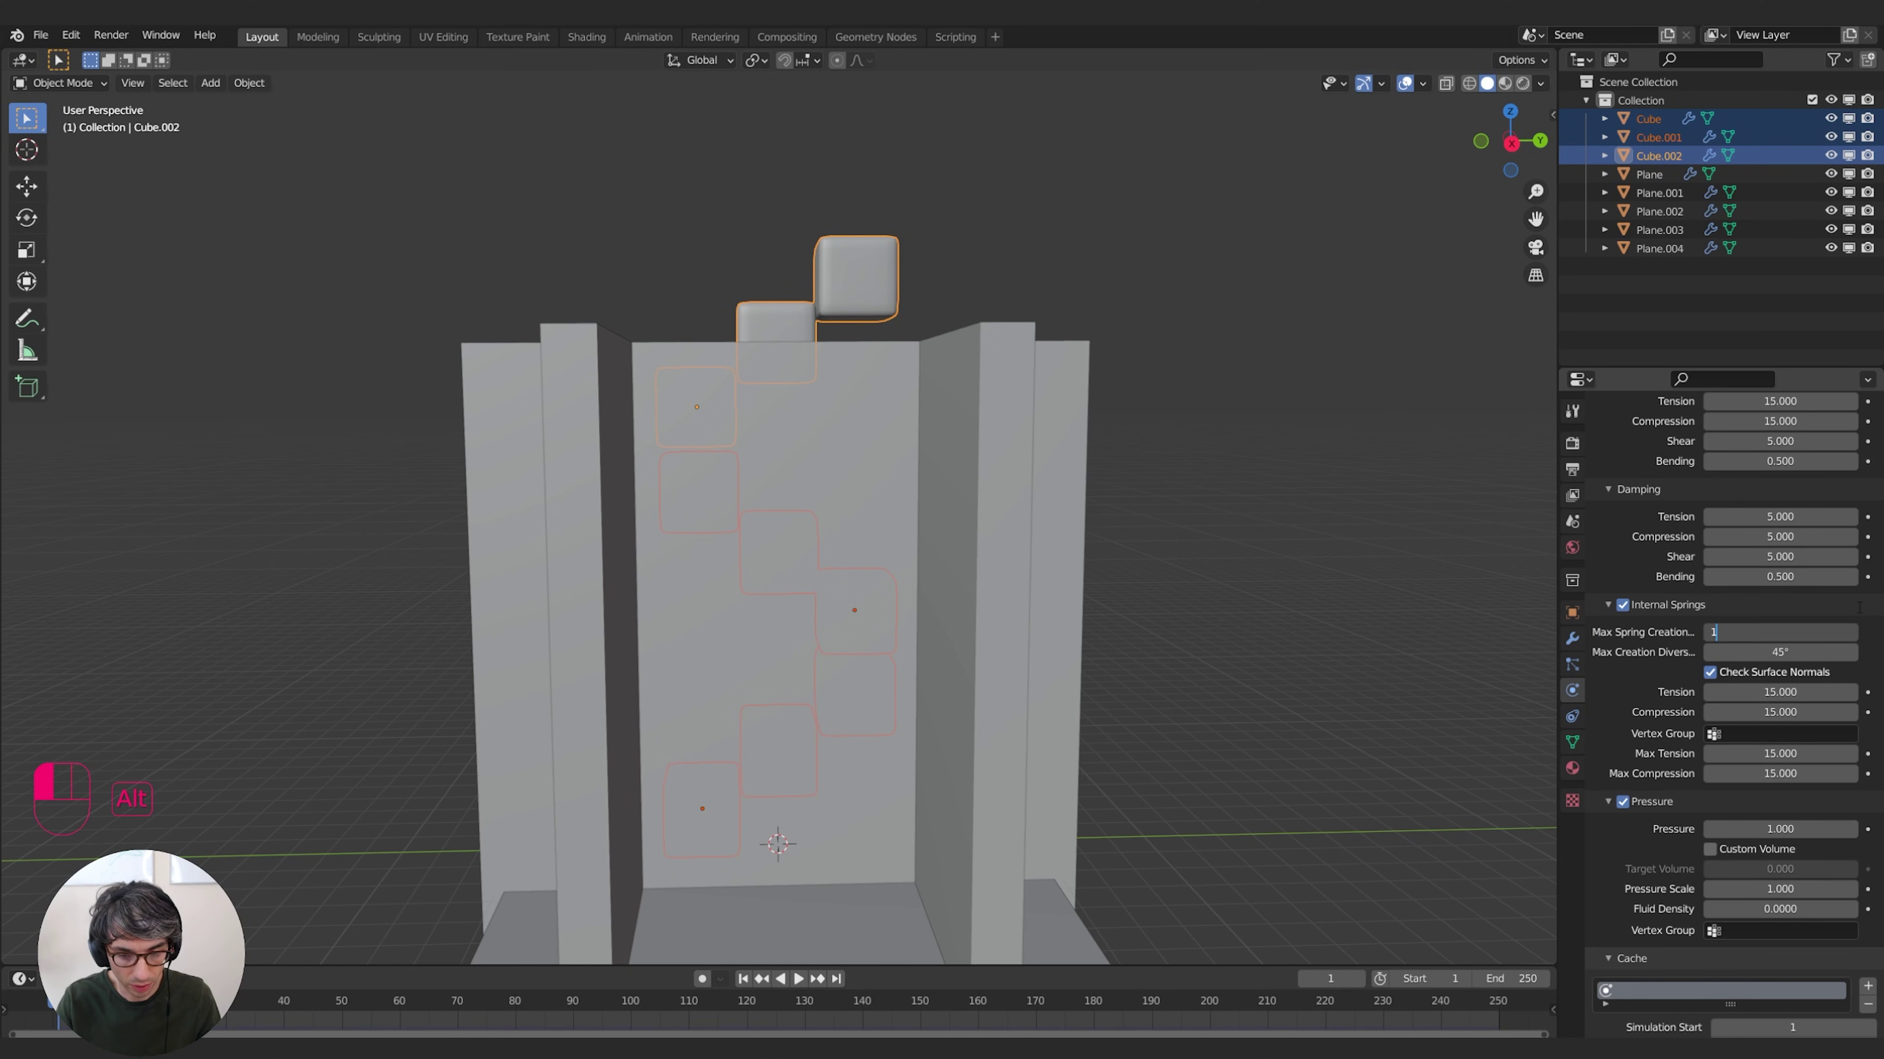
{"action": "key", "text": "Return"}
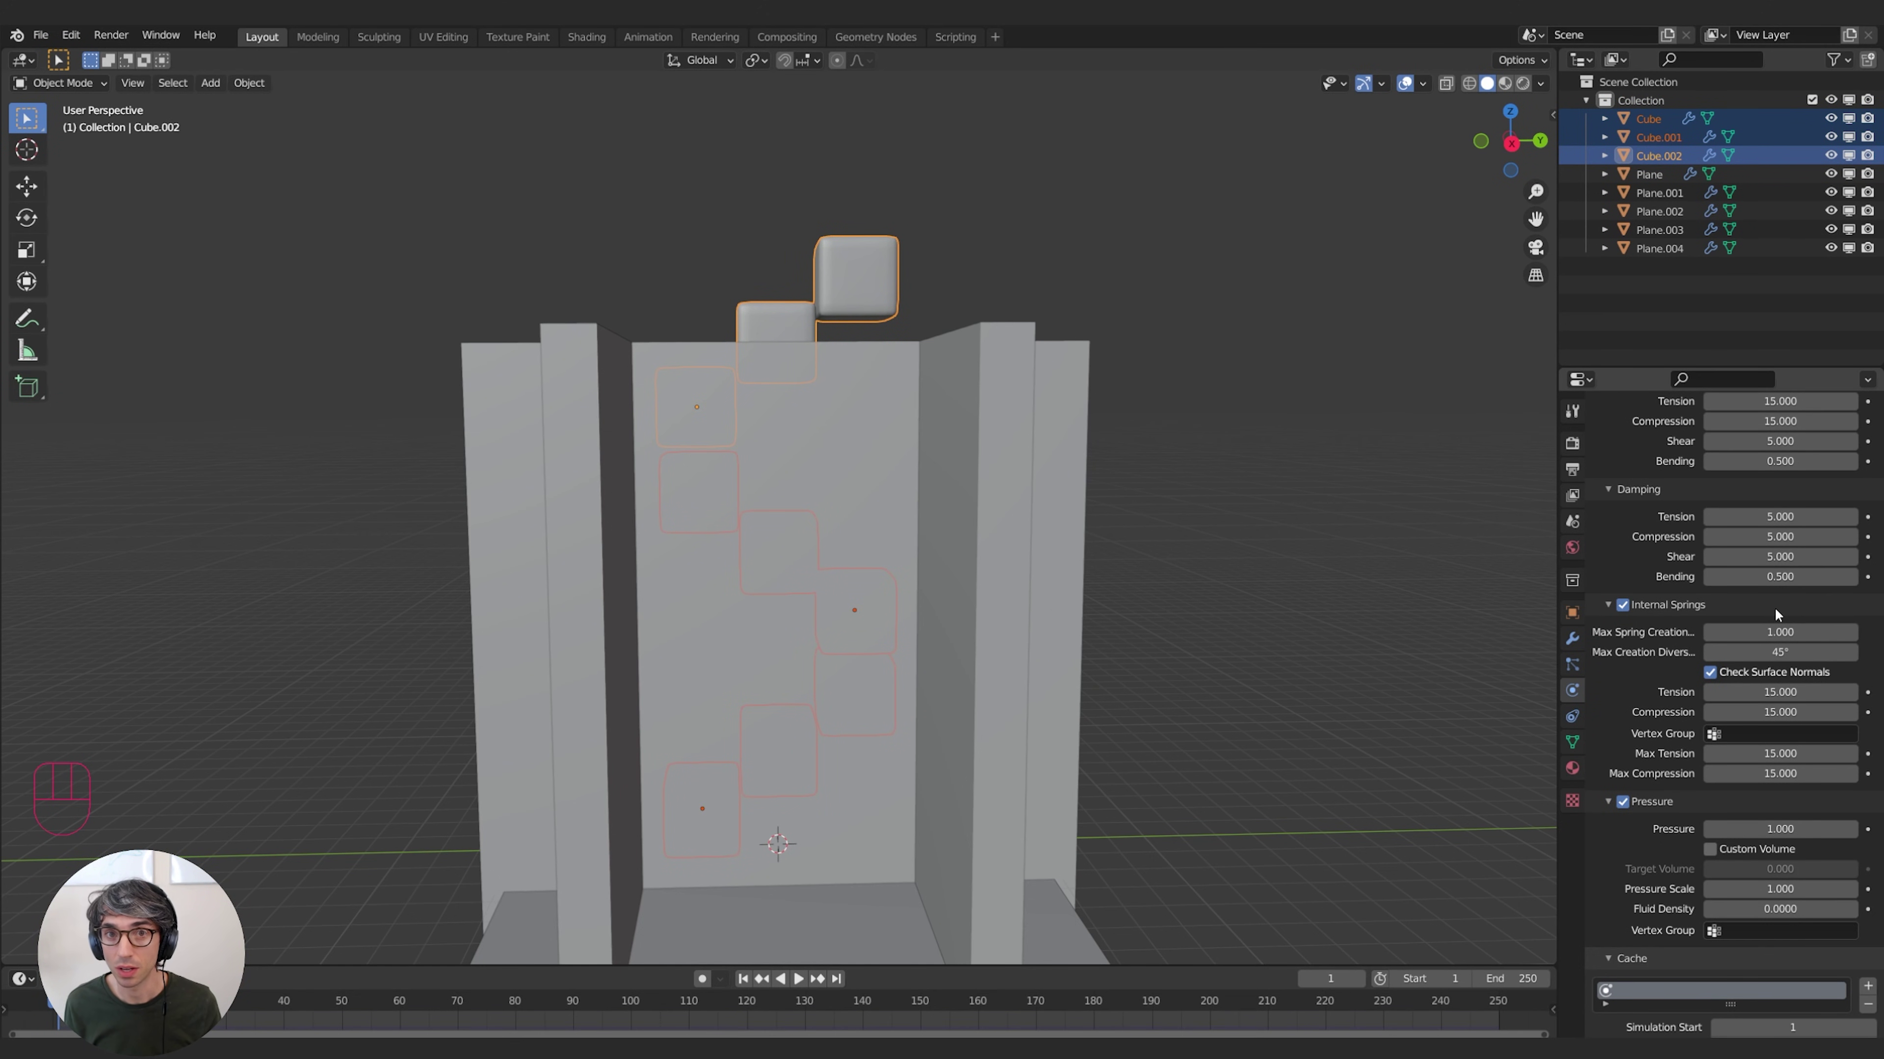
Enable Self Collisions in the cloth Collisions settings of the selected cube arrays
{"action": "scroll", "coordinate": [1774, 607], "scroll_direction": "down", "scroll_amount": 15}
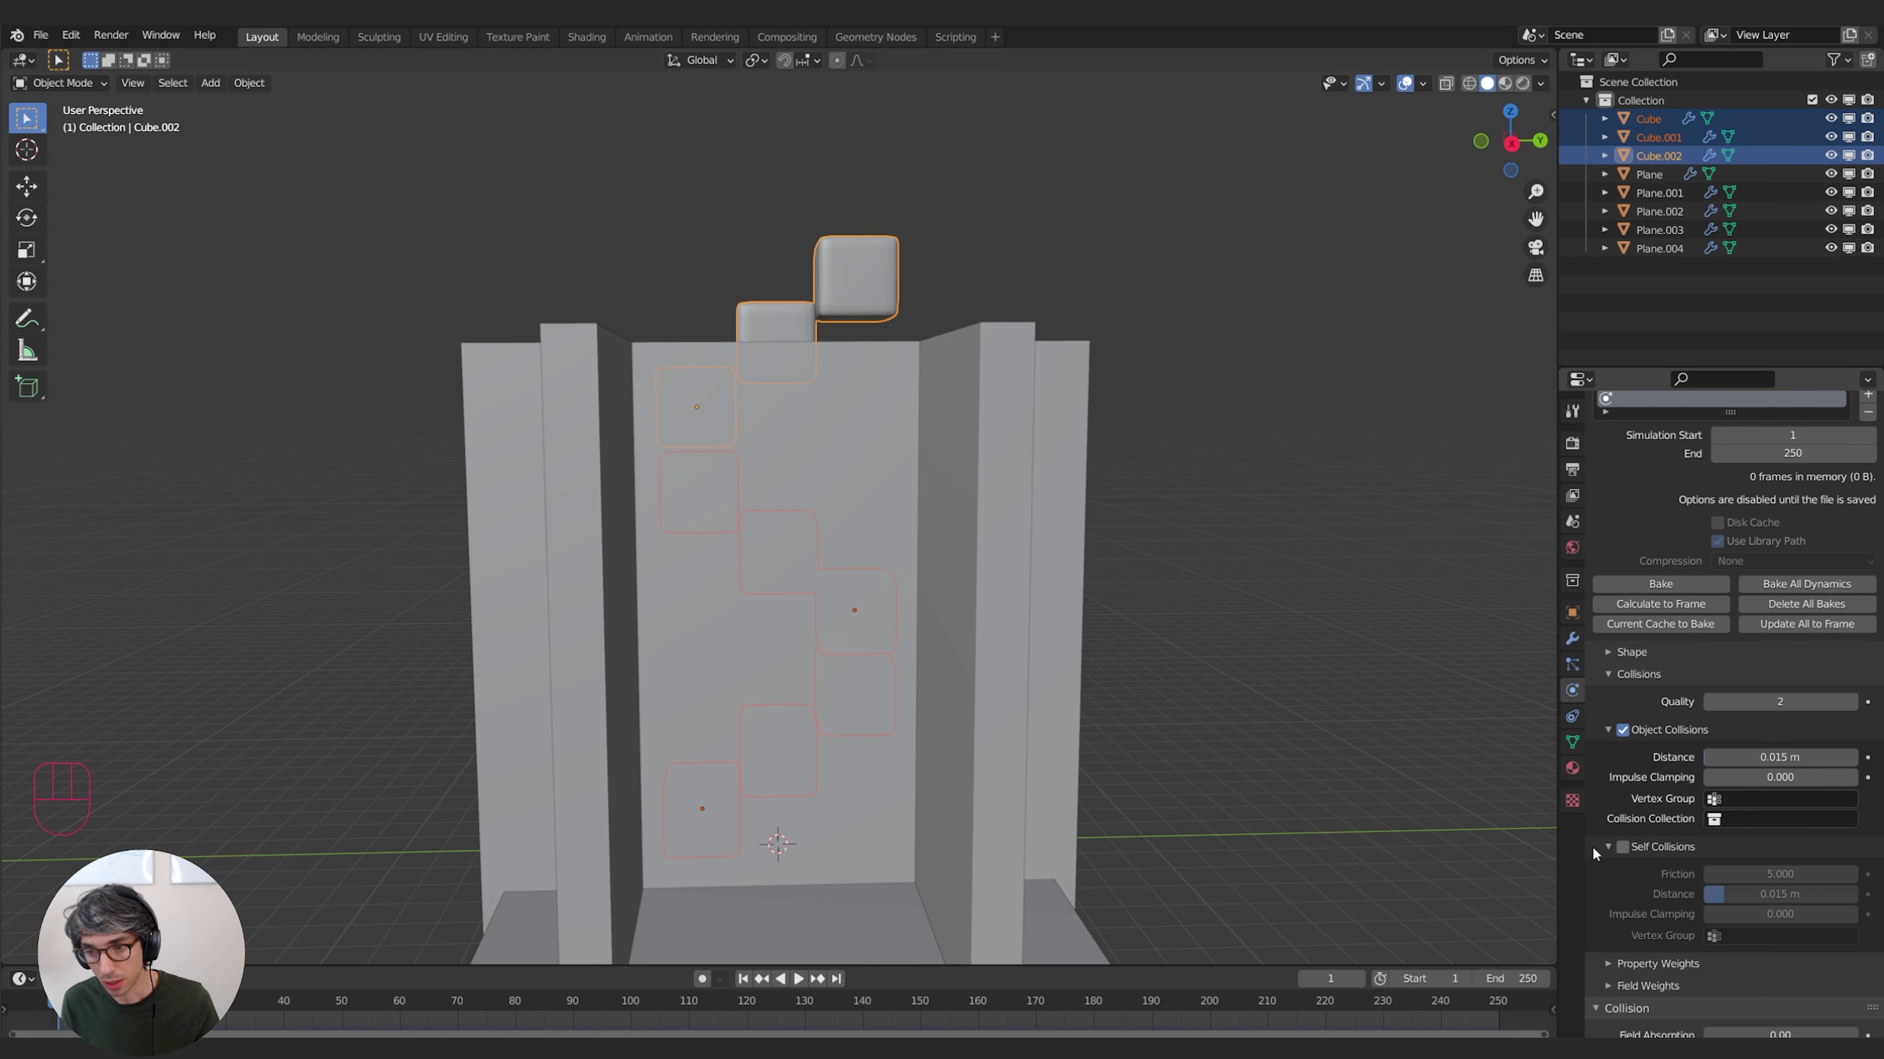
{"action": "left_click", "coordinate": [1621, 847]}
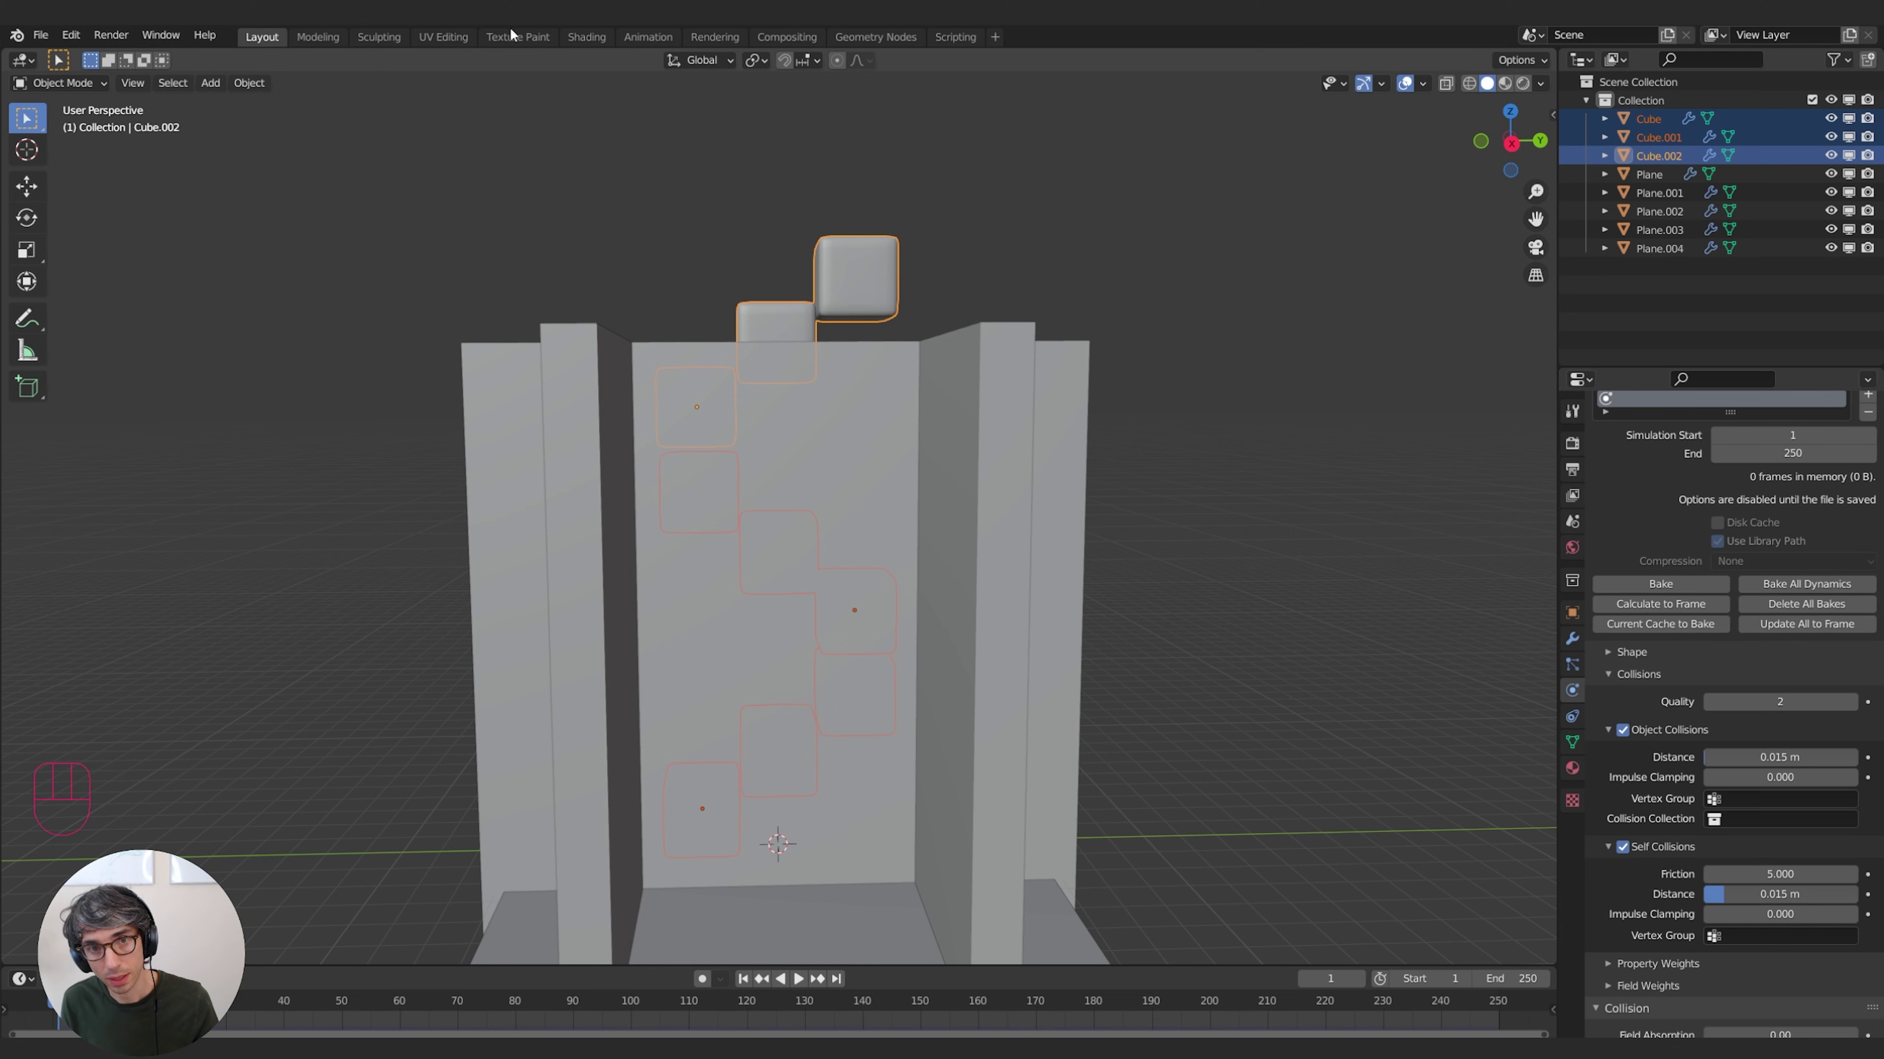
Check the cube arrays' individual Cloth settings, including Internal Springs, Pressure and Cache
{"action": "left_click", "coordinate": [1648, 120]}
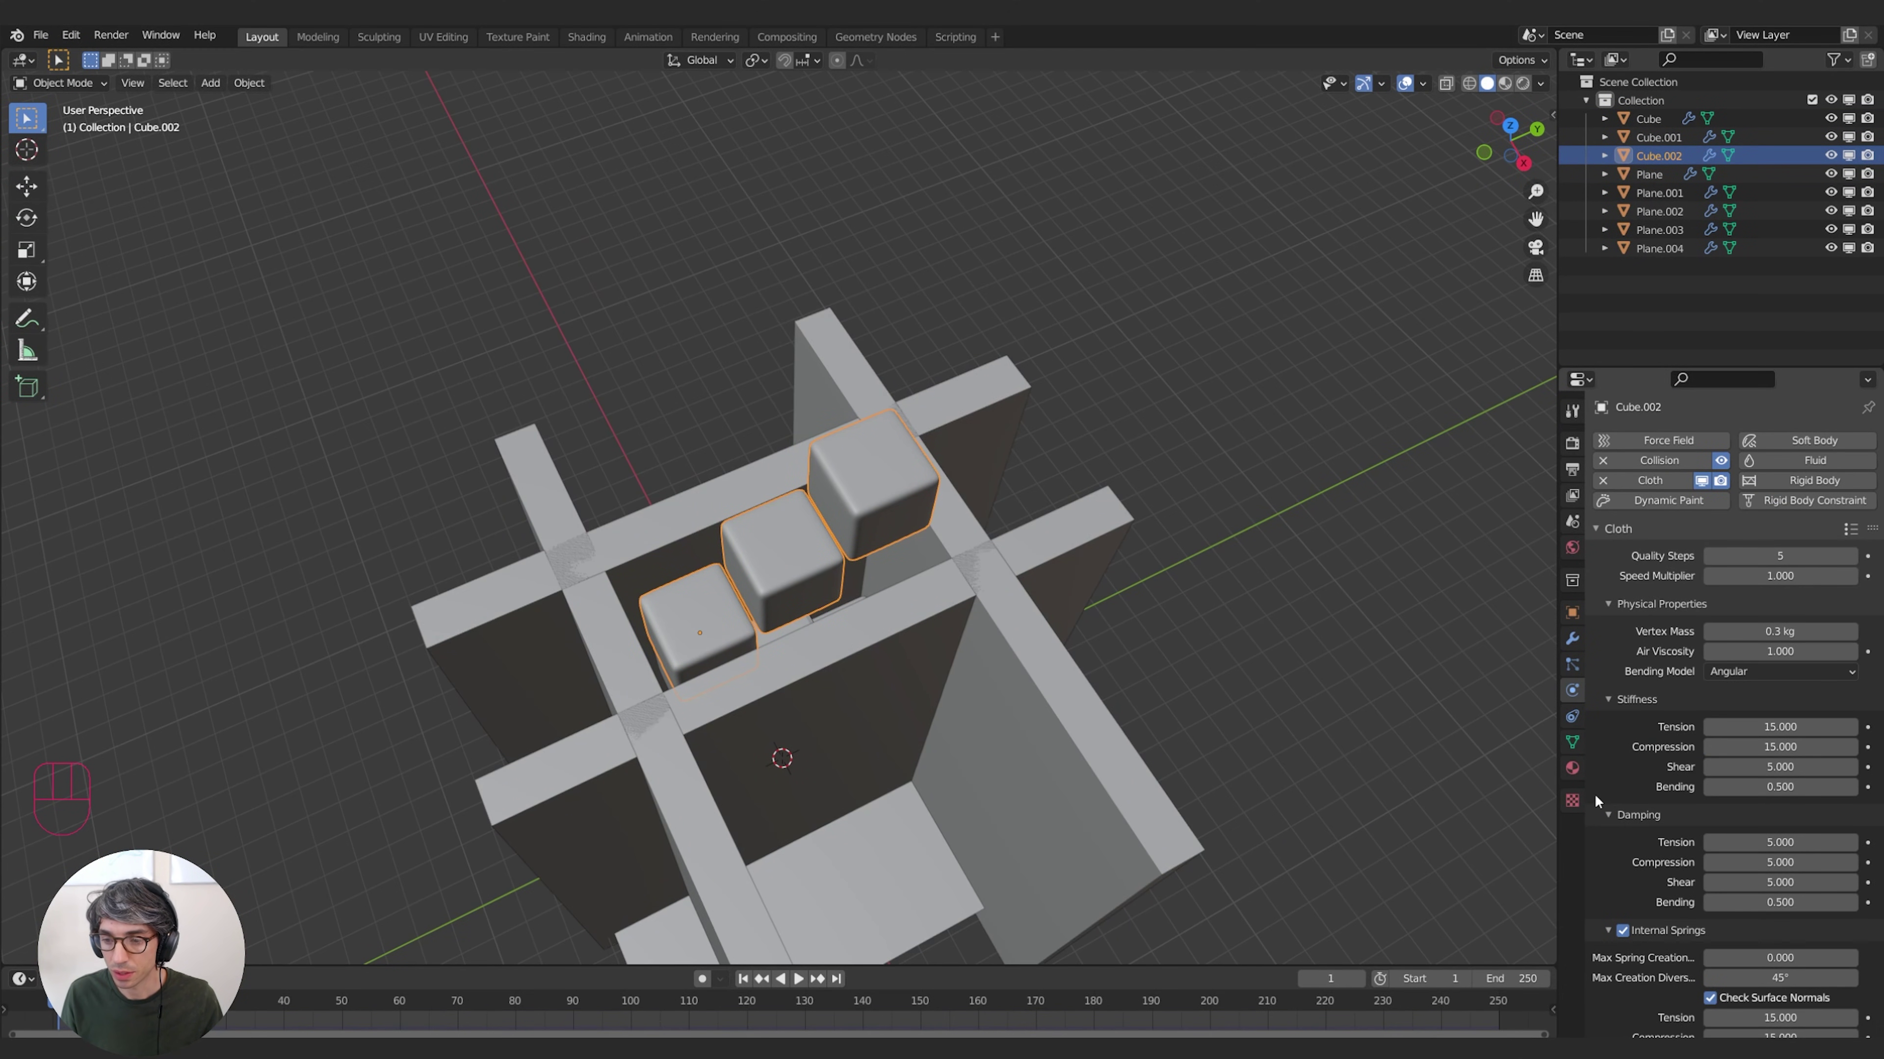
{"action": "scroll", "coordinate": [1634, 718], "scroll_direction": "down", "scroll_amount": 6}
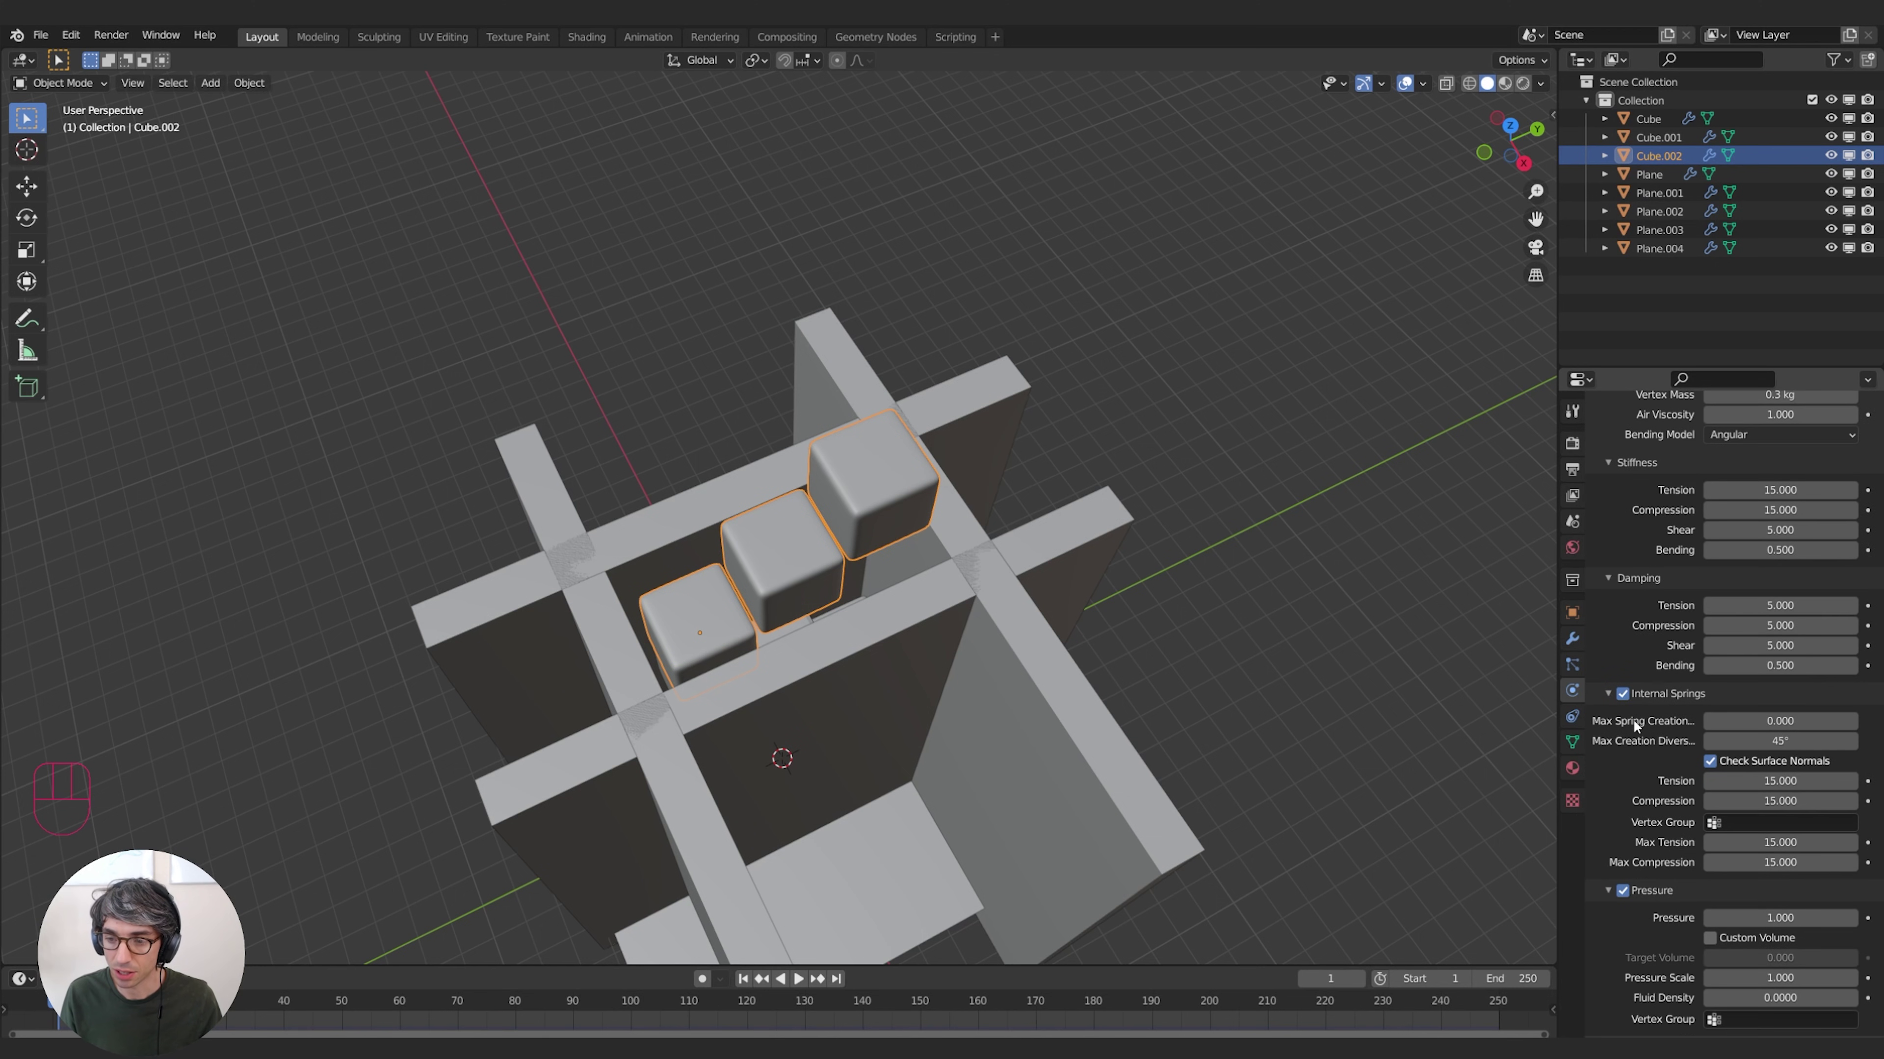
{"action": "scroll", "coordinate": [1627, 721], "scroll_direction": "down", "scroll_amount": 5}
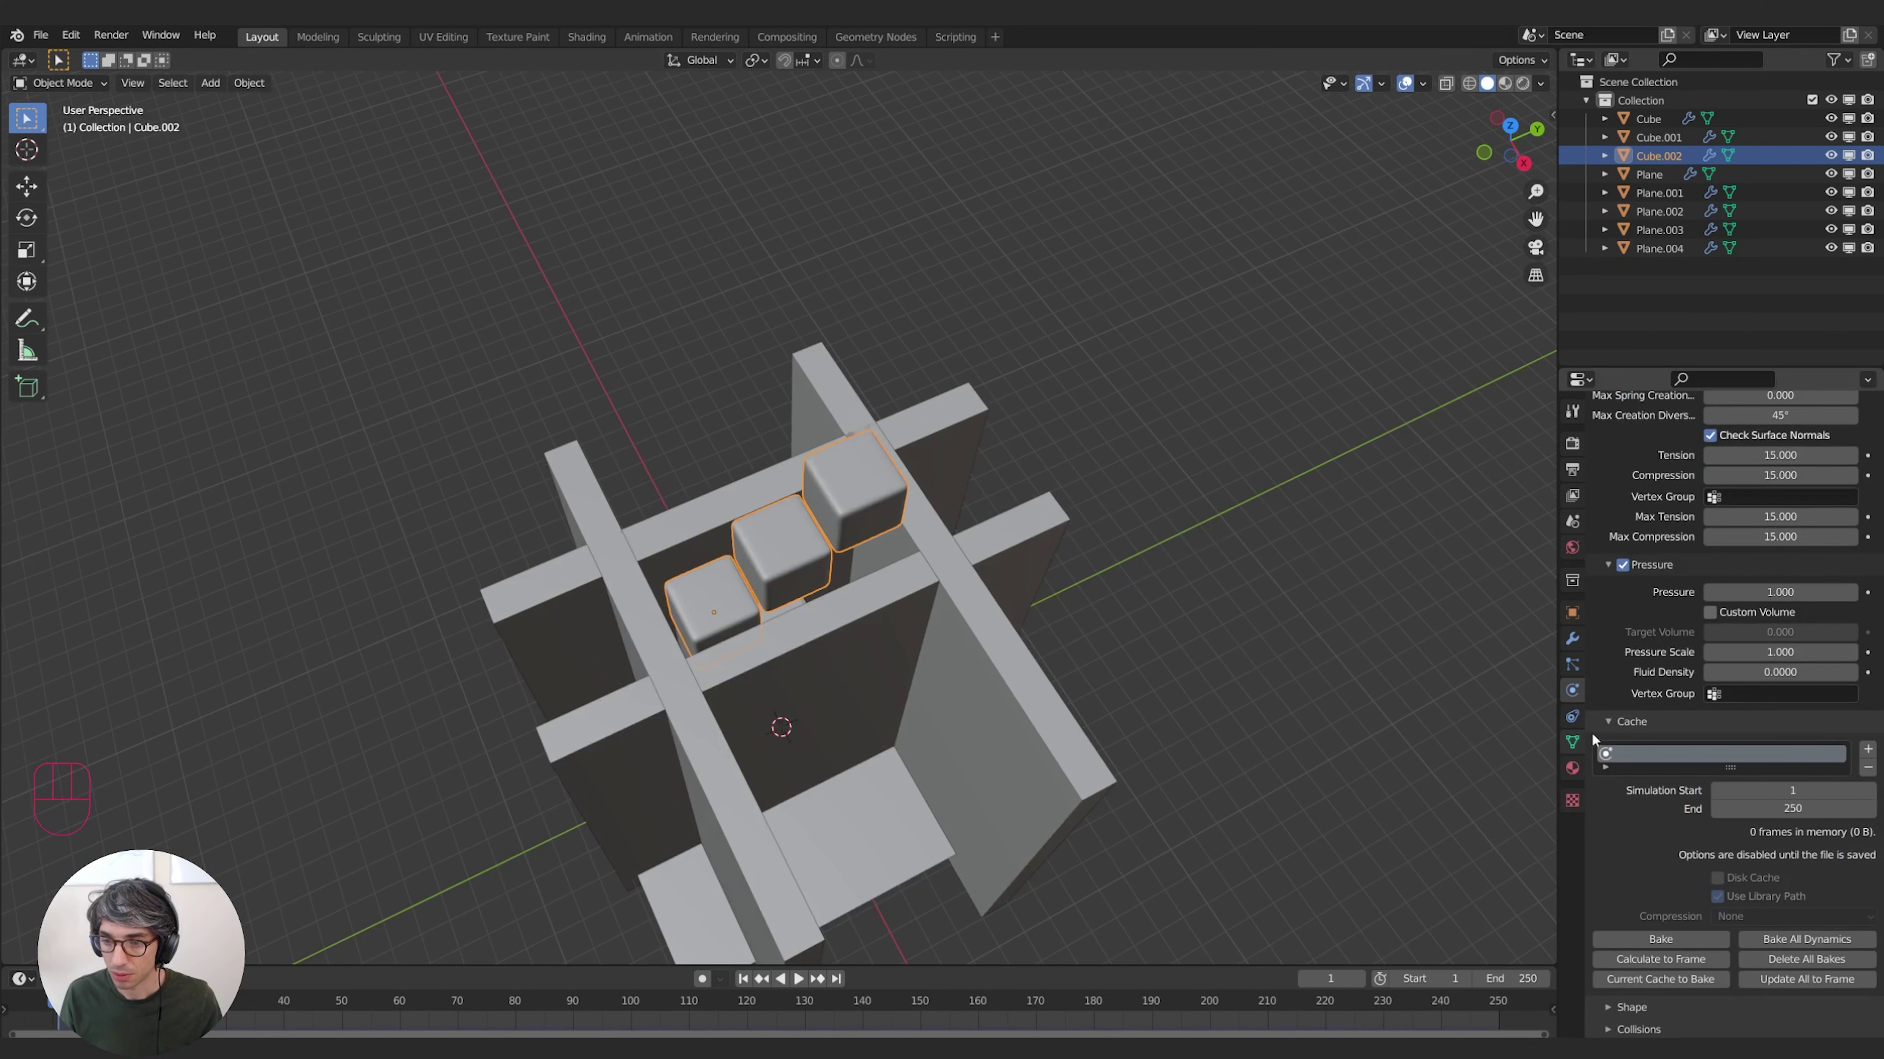
{"action": "scroll", "coordinate": [1656, 866], "scroll_direction": "down", "scroll_amount": 1}
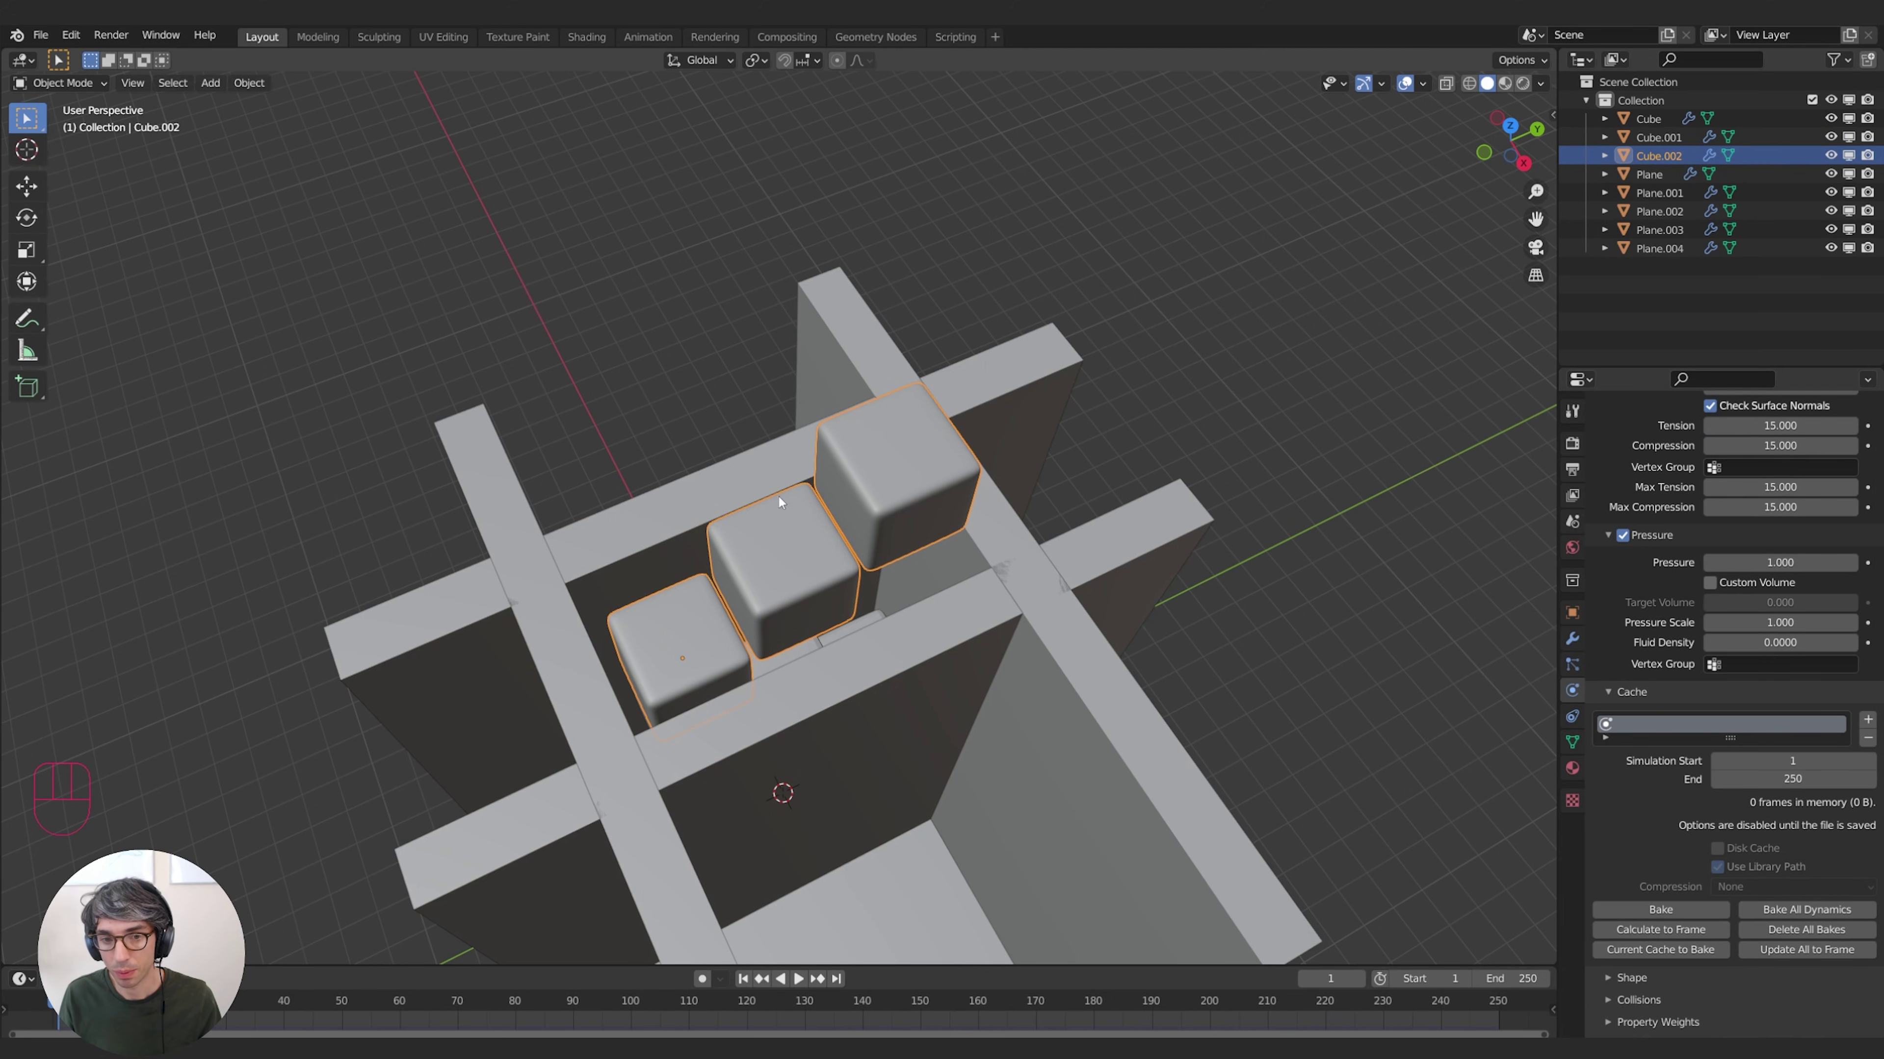
{"action": "middle_click_drag", "start_coordinate": [1231, 638], "coordinate": [1260, 625]}
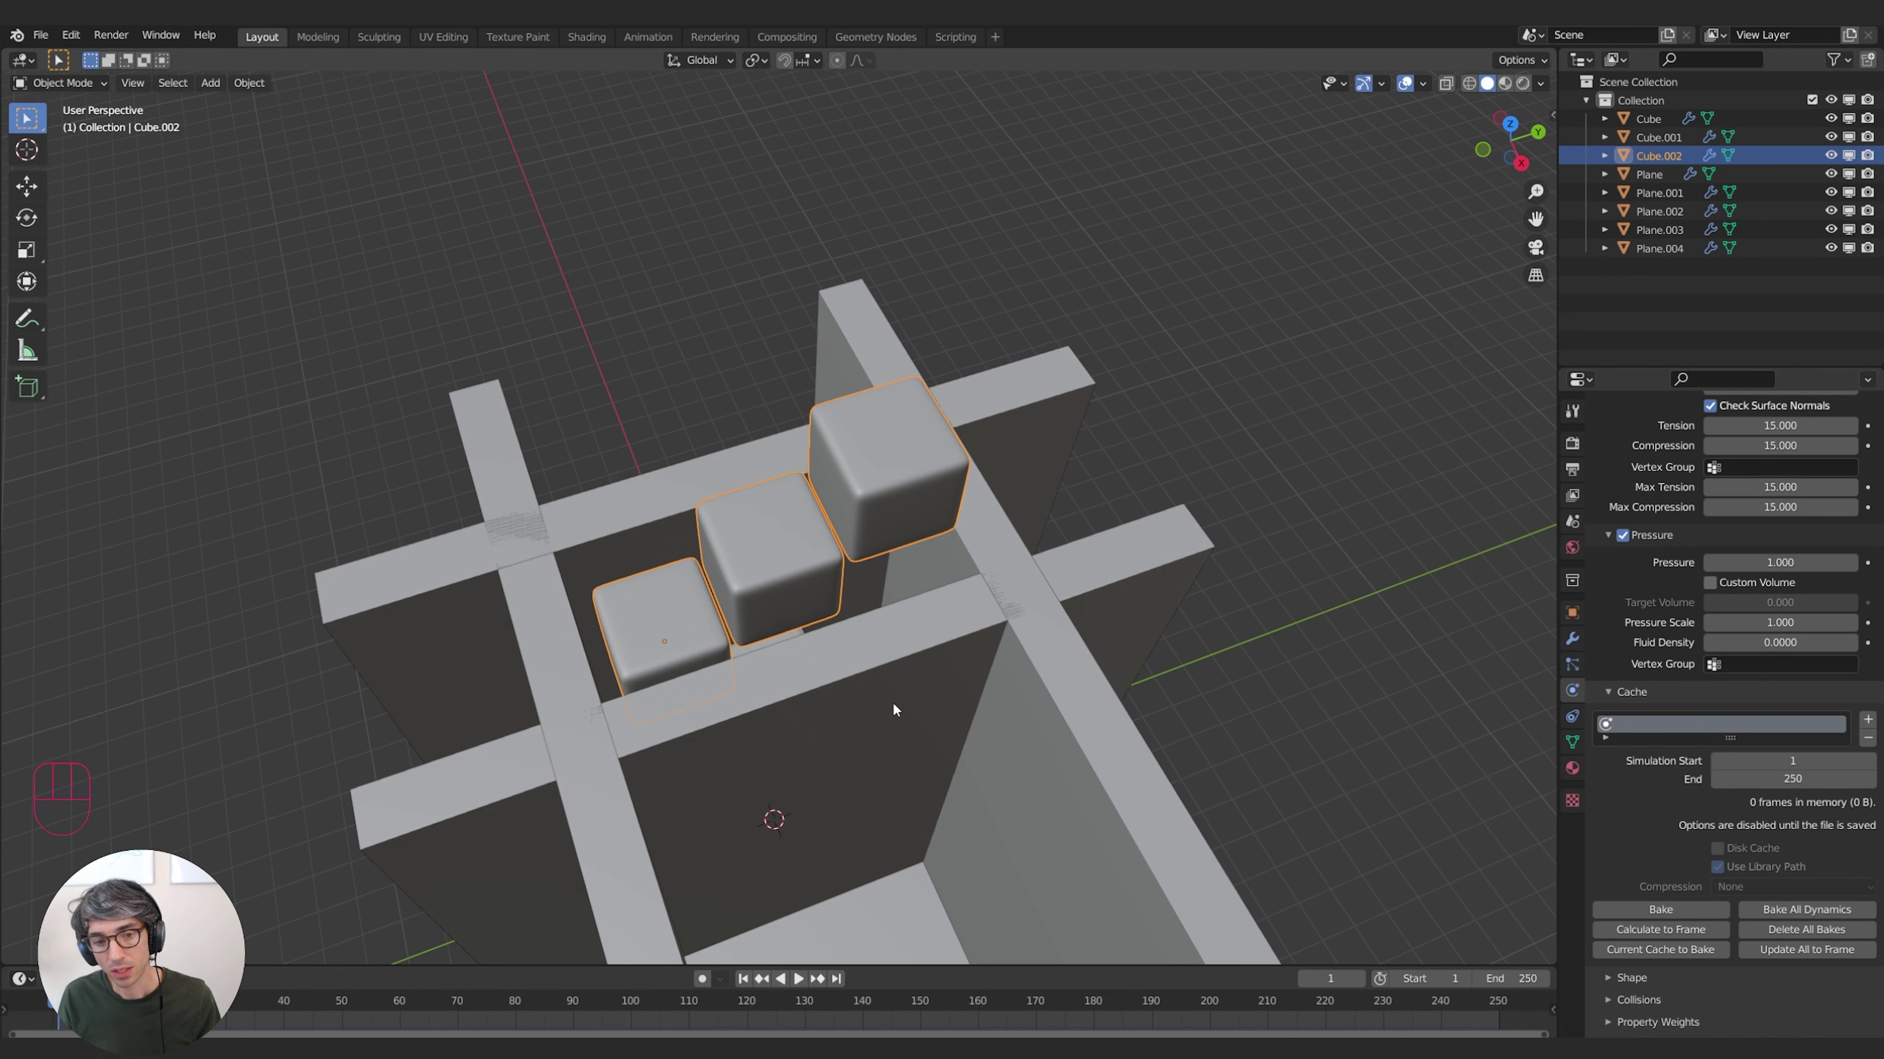